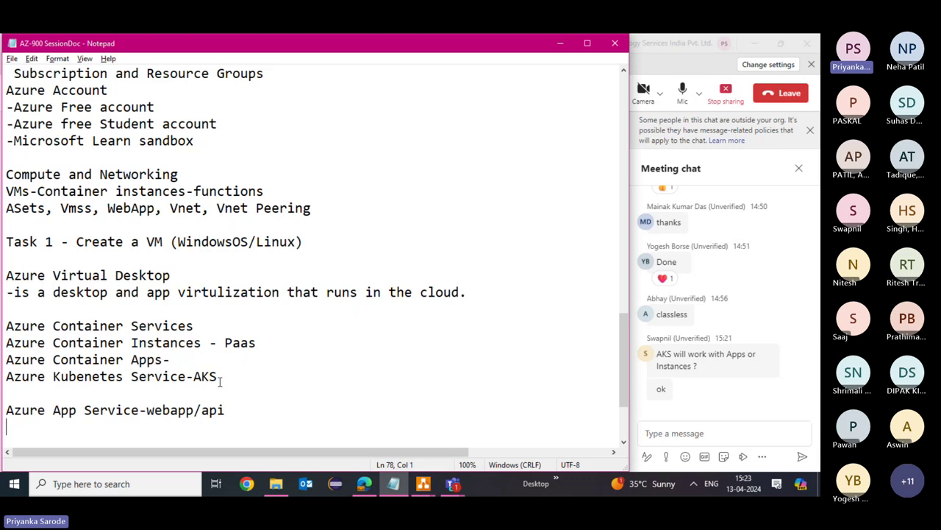
# Step: Switch to the Azure portal in Edge and create Cloud Shell storage under the Azure Pass - Sponsorship subscription
pyautogui.press('Return')
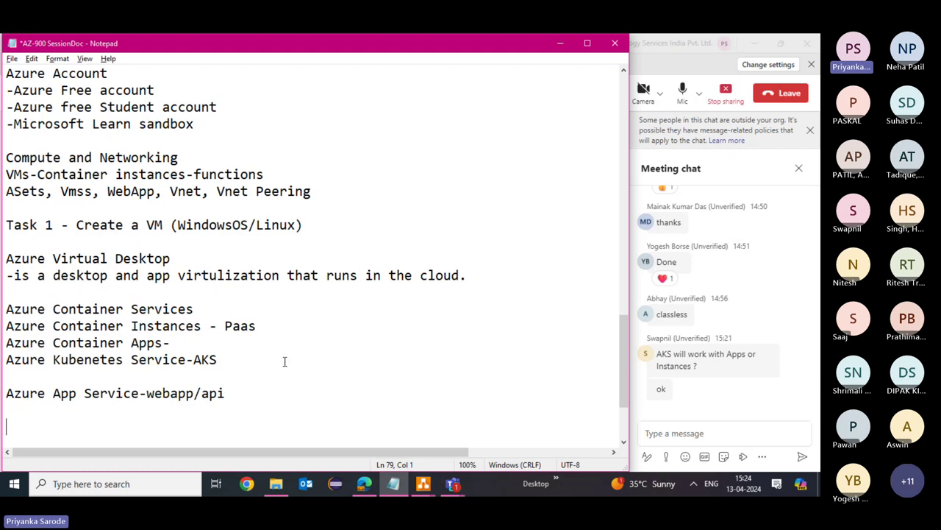
pyautogui.click(365, 484)
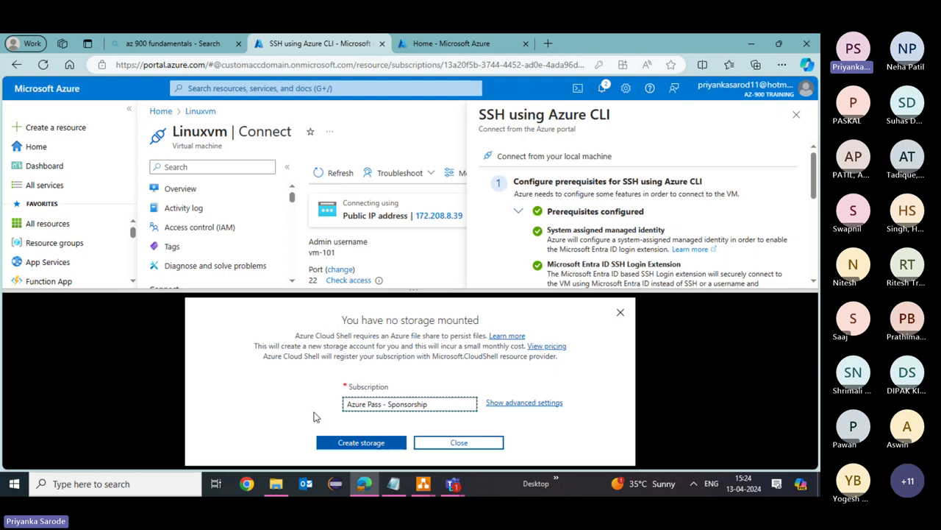
pyautogui.click(362, 444)
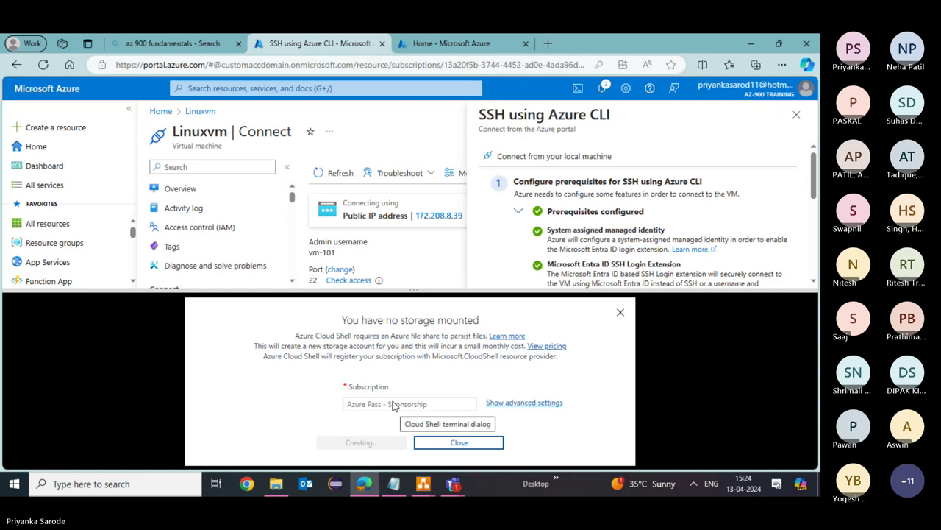
# Step: View the Create Kubernetes cluster form from Kubernetes services in the other portal tab and return to the portal home
pyautogui.click(517, 45)
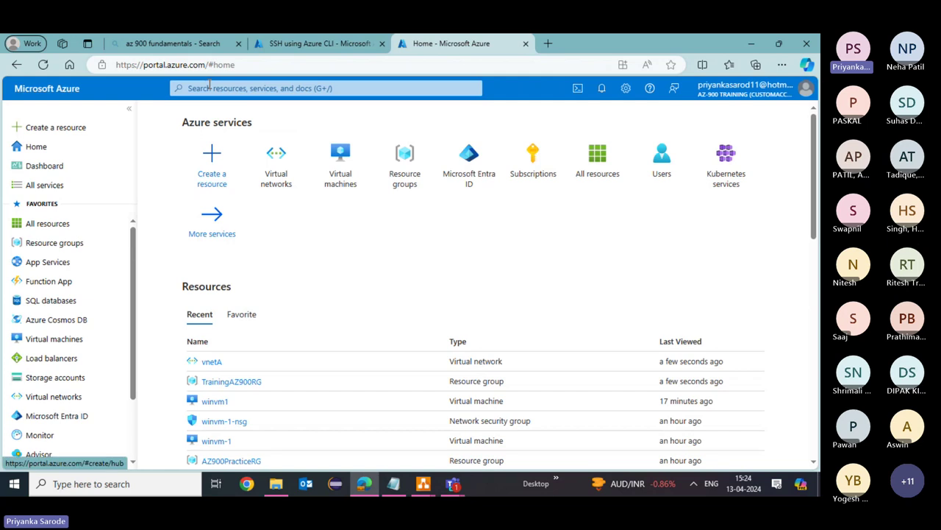
pyautogui.click(733, 190)
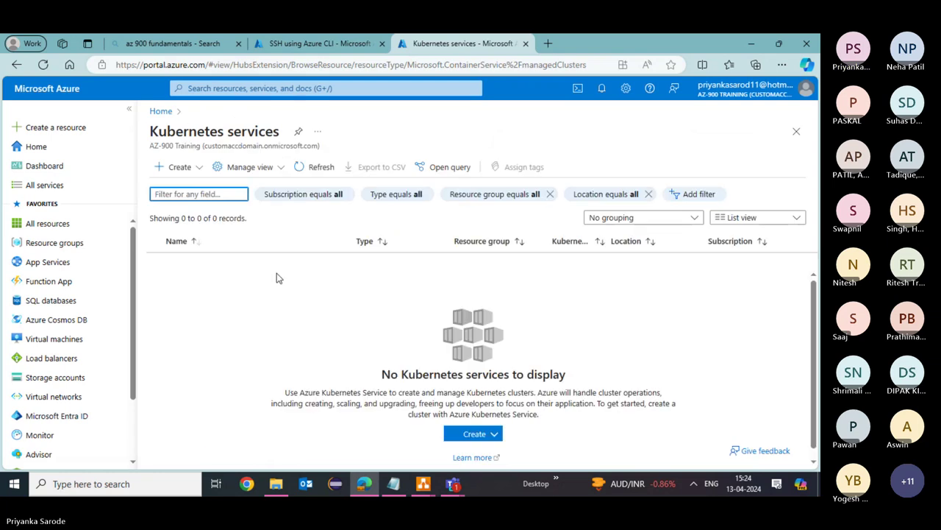
pyautogui.click(190, 167)
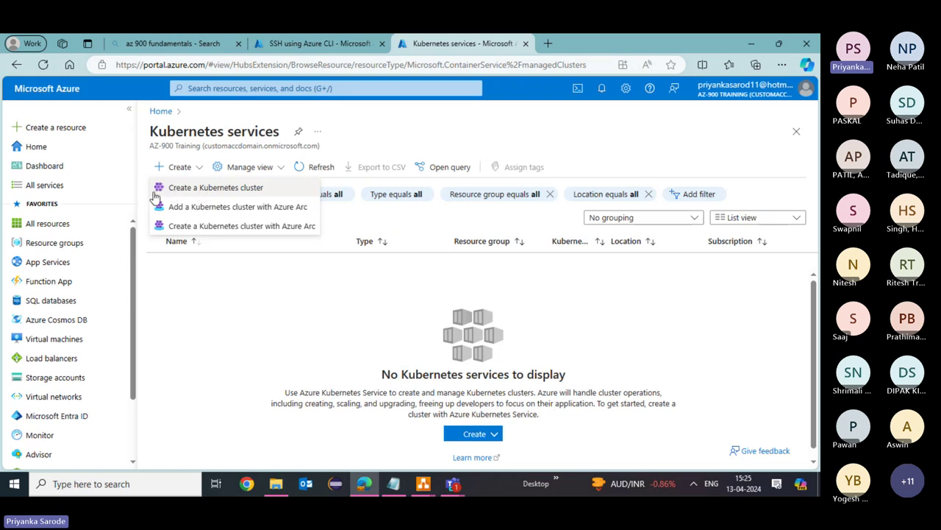
pyautogui.click(195, 190)
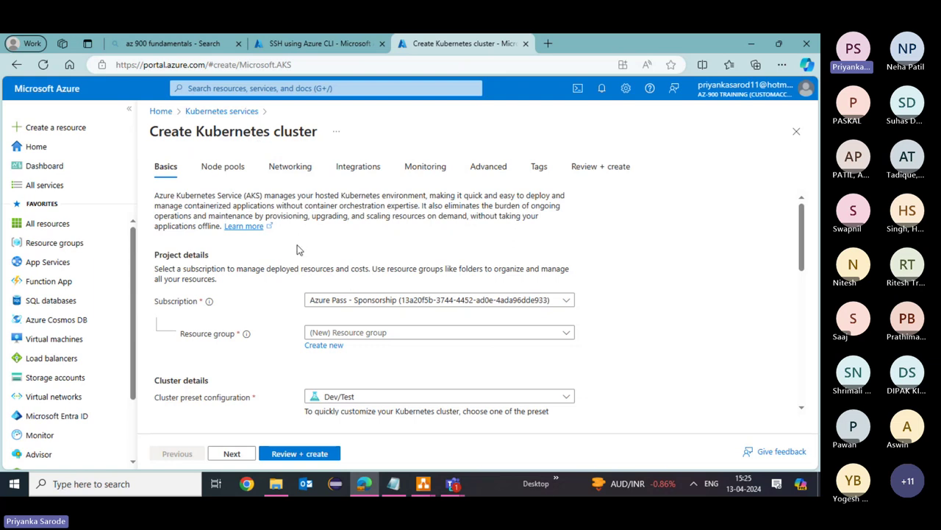
pyautogui.click(161, 110)
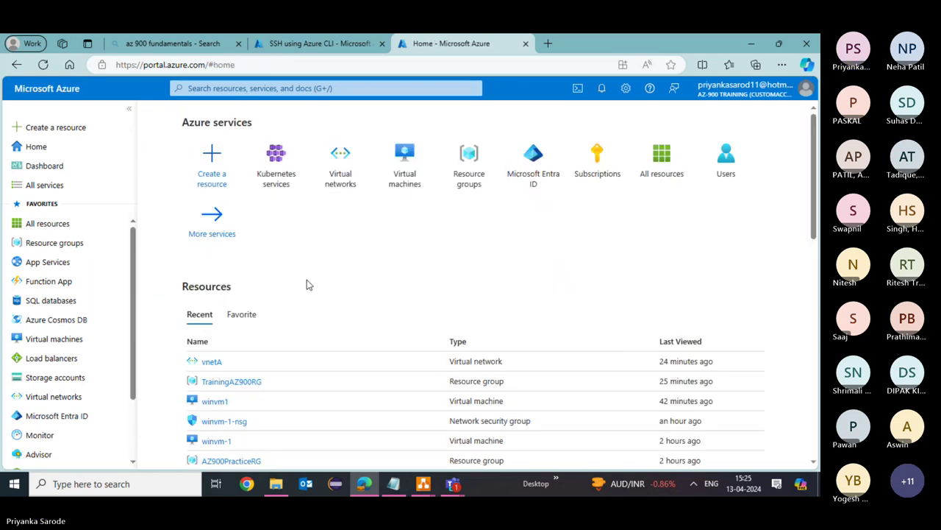
# Step: Search the portal for "app", open App Services and start creating a Web App
pyautogui.scroll(-2, 105, 305)
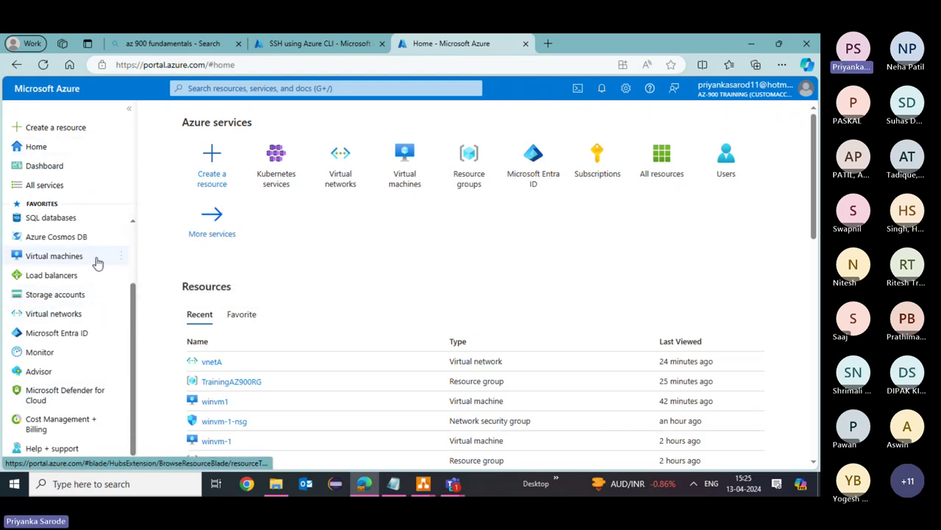
pyautogui.scroll(2, 96, 263)
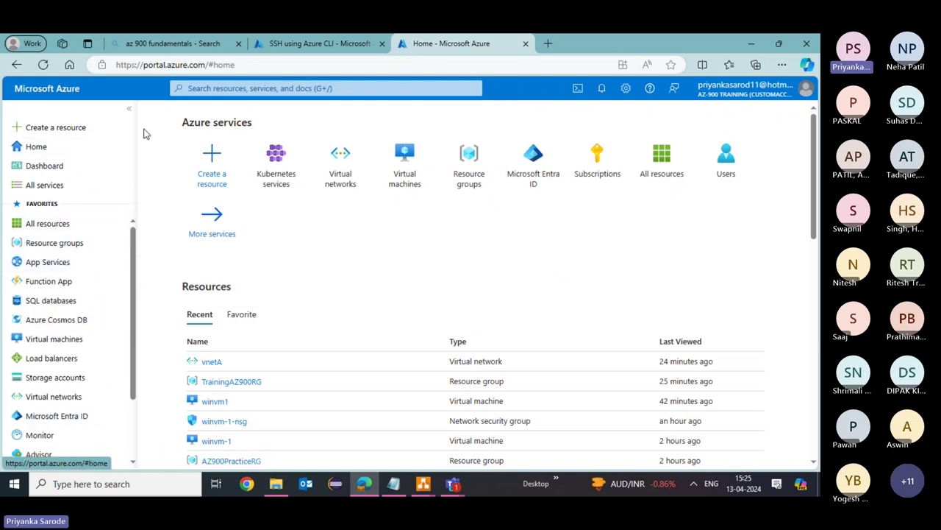
pyautogui.click(206, 88)
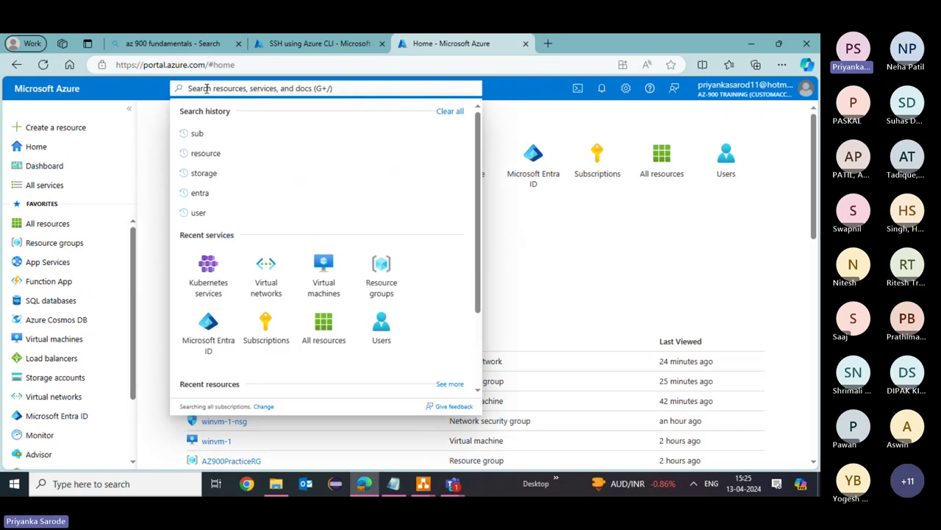
pyautogui.write('app')
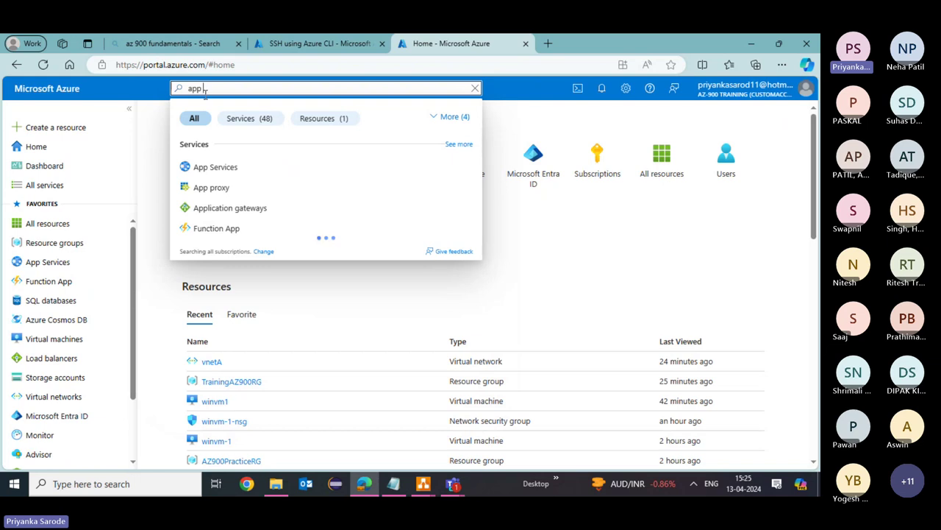
pyautogui.click(220, 169)
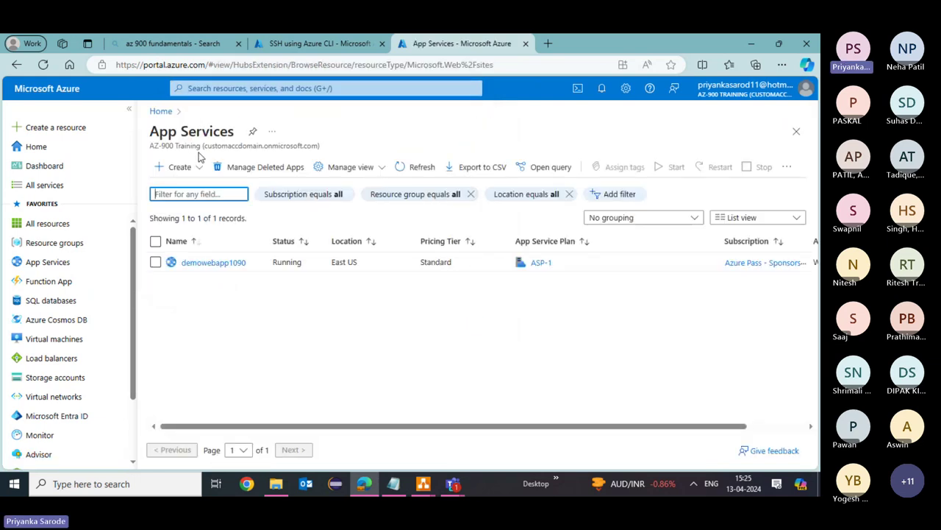
pyautogui.click(182, 168)
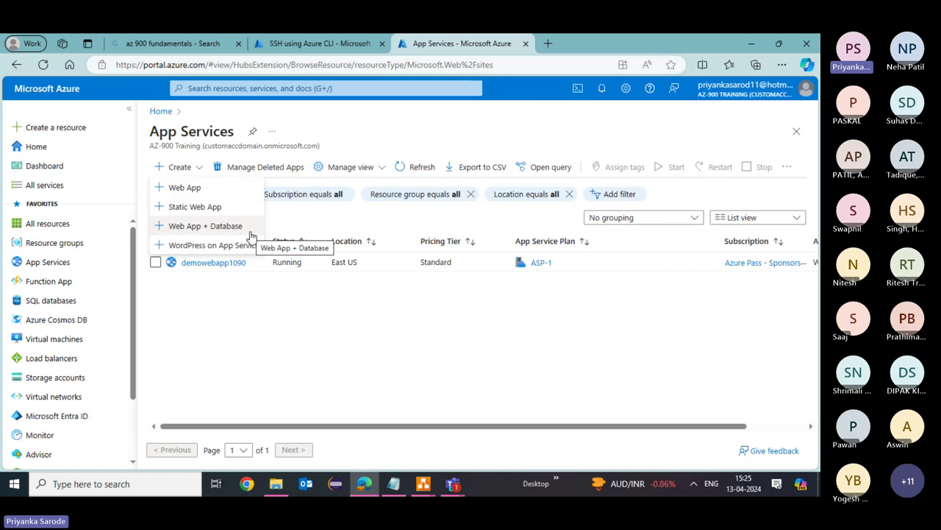
pyautogui.click(194, 188)
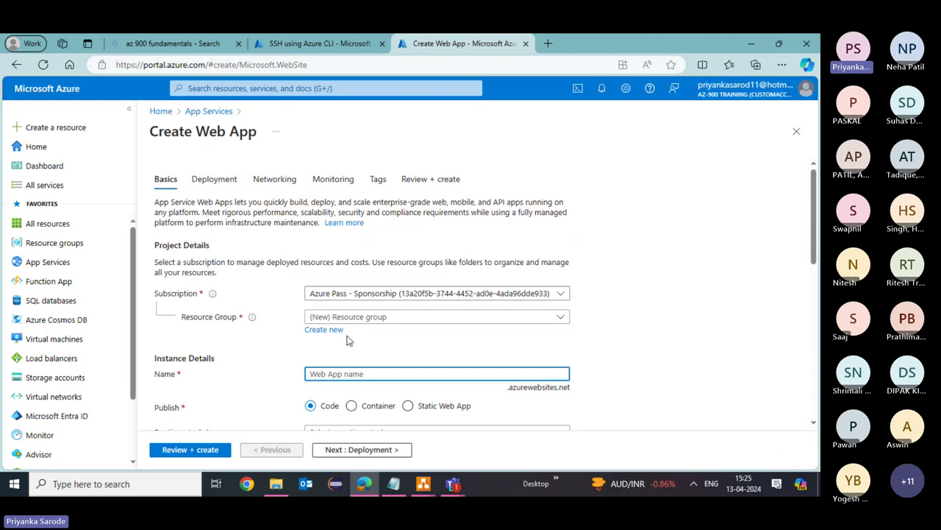
# Step: Try the Container and Static Web App publish options for the new web app
pyautogui.scroll(-1, 405, 319)
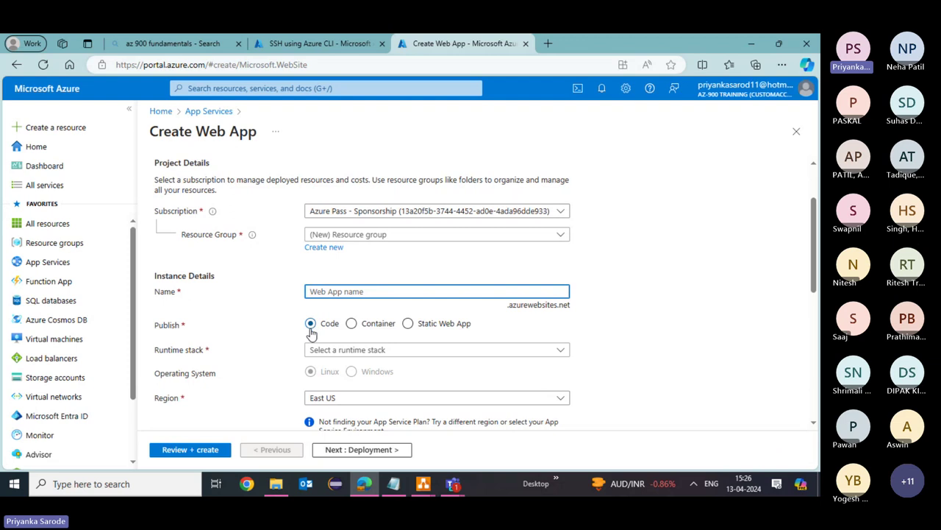
pyautogui.click(351, 325)
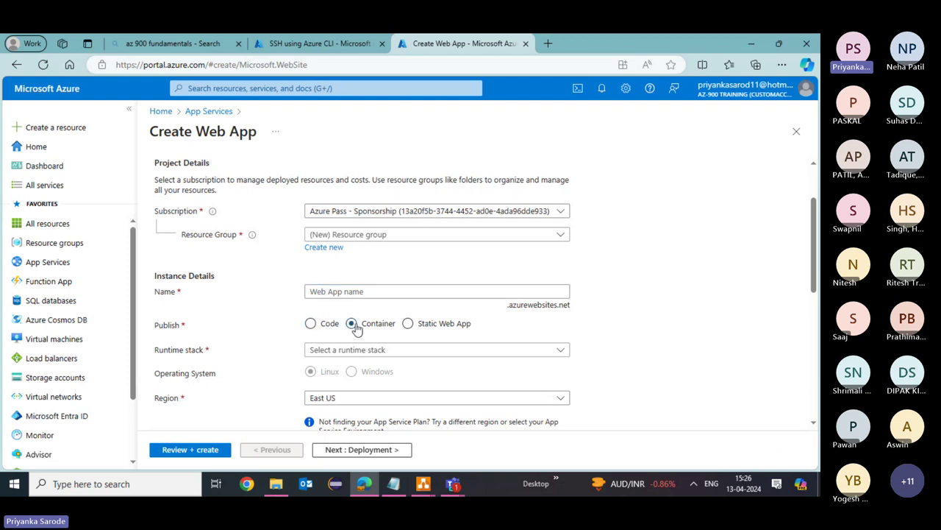
pyautogui.click(407, 324)
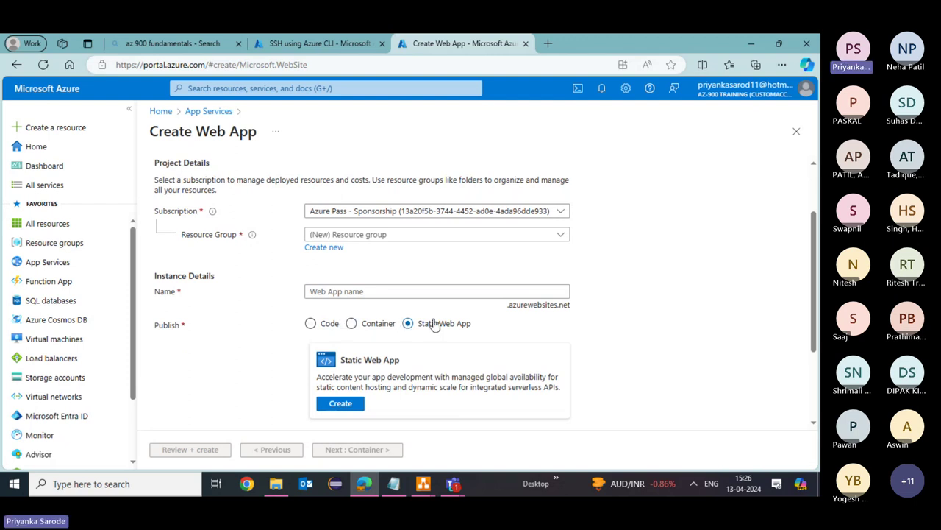
# Step: Assign the web app to the TrainingAZ900RG resource group and name it Webapp9001
pyautogui.click(444, 235)
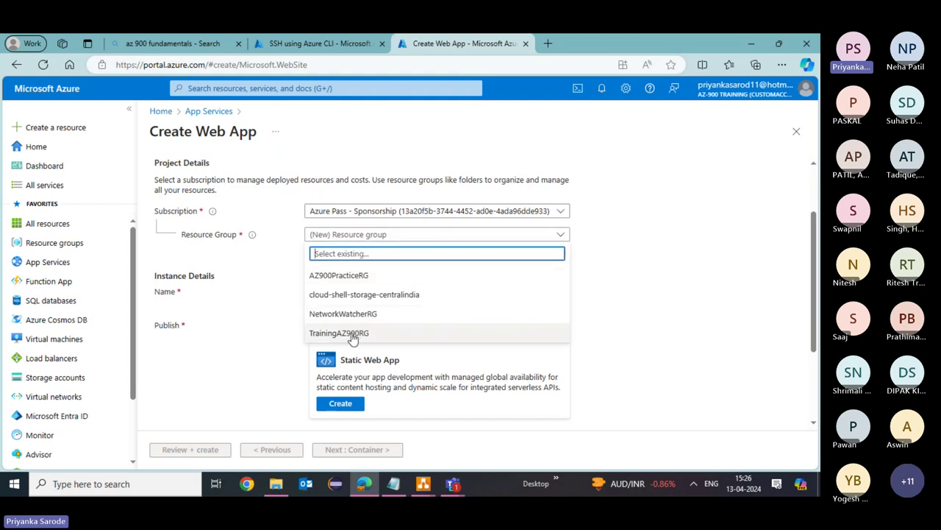
pyautogui.click(353, 334)
pyautogui.click(362, 291)
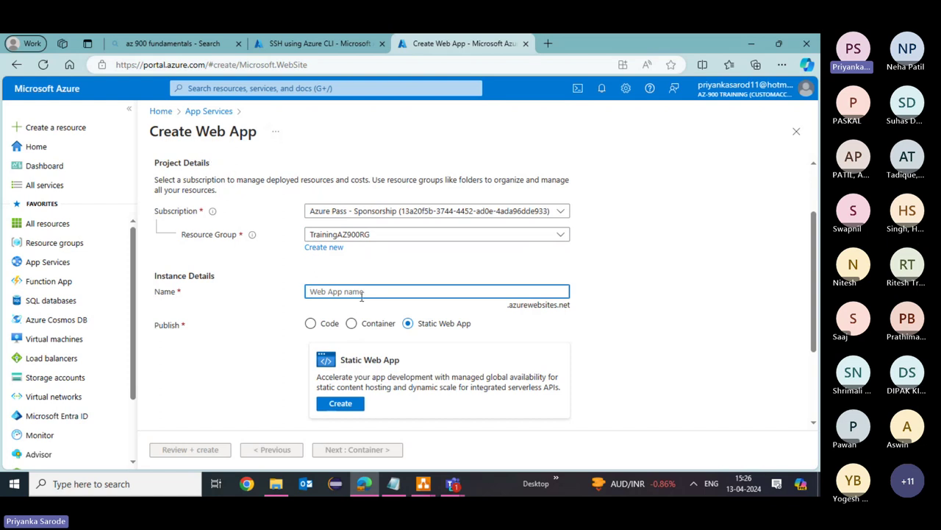
pyautogui.write('Webapp')
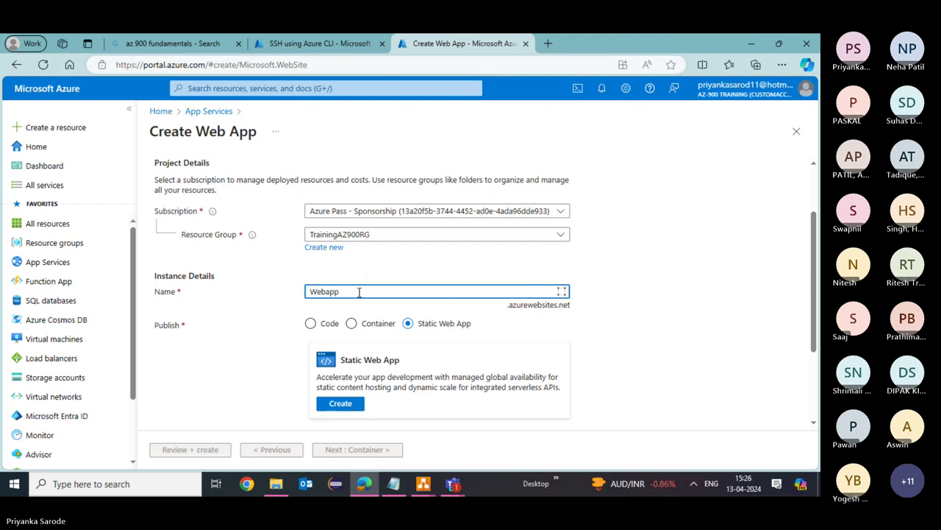
pyautogui.write('9001')
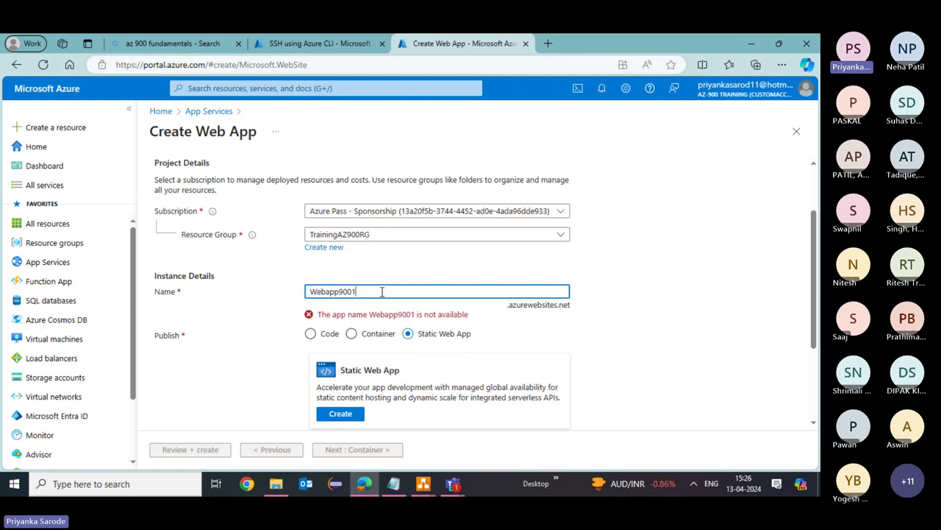
# Step: Change the web app name to Webapp9089 and set it to publish as Code
pyautogui.press('BackSpace')
pyautogui.press('BackSpace')
pyautogui.press('BackSpace')
pyautogui.press('BackSpace')
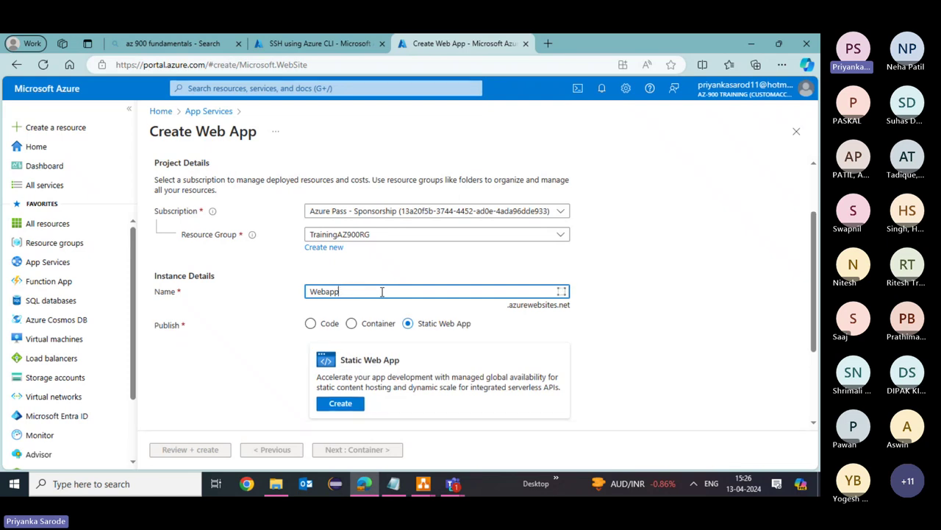
pyautogui.write('9089')
pyautogui.click(312, 324)
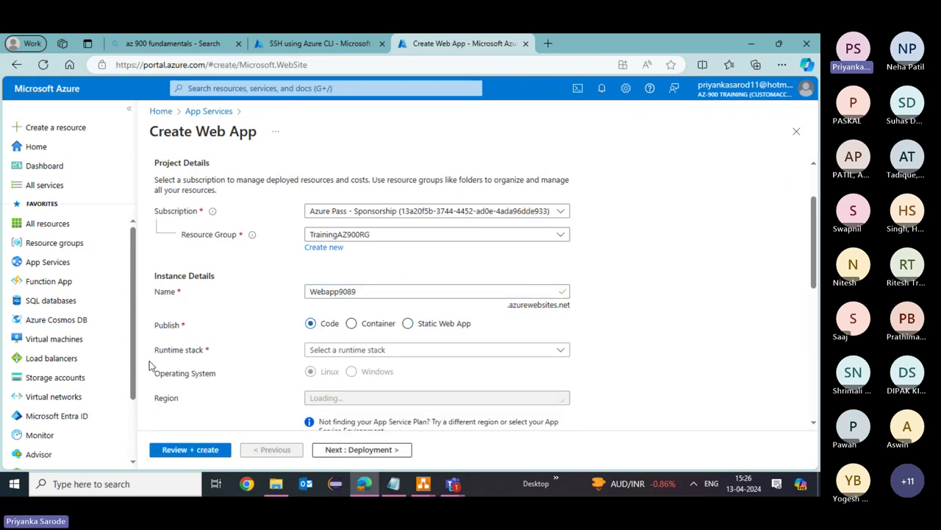
# Step: Look through the available runtime stacks and select Python 3.12 for the web app
pyautogui.click(446, 353)
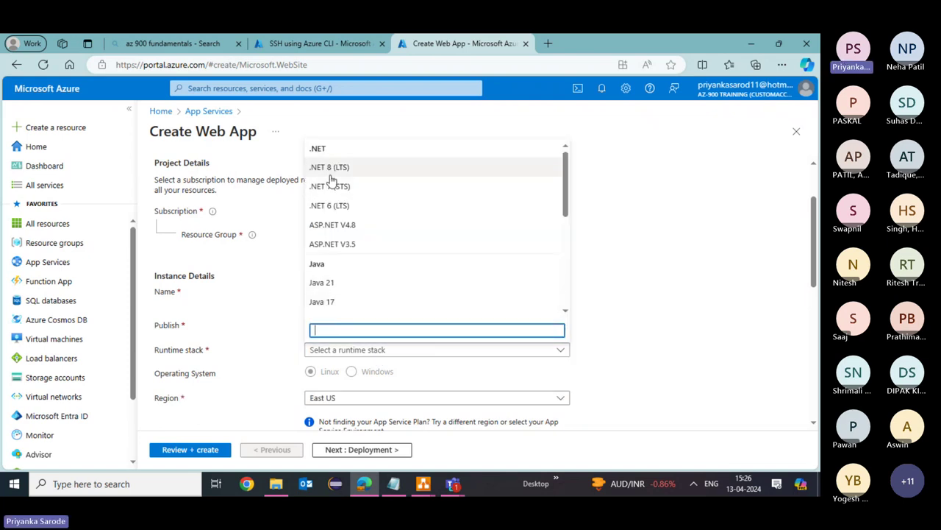
pyautogui.moveTo(567, 237)
pyautogui.mouseDown()
pyautogui.moveTo(568, 286)
pyautogui.moveTo(570, 172)
pyautogui.moveTo(572, 264)
pyautogui.moveTo(572, 237)
pyautogui.mouseUp()
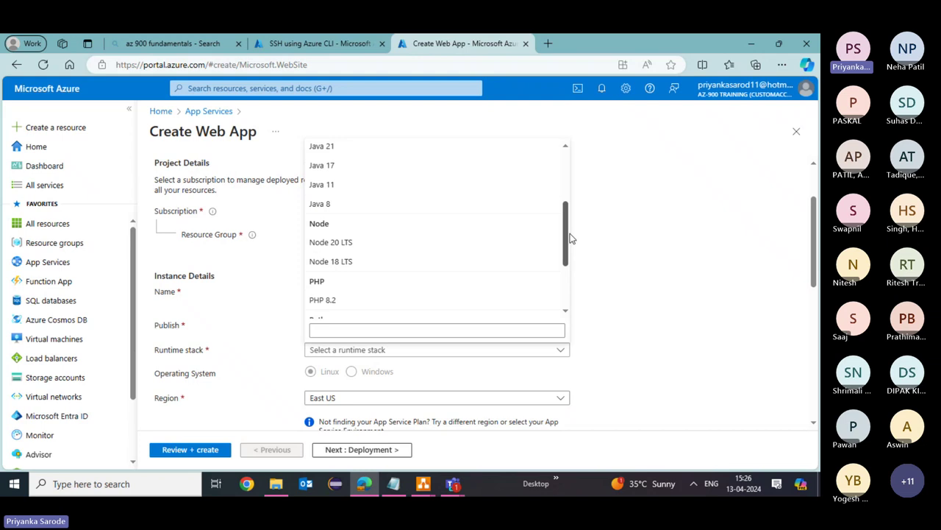
pyautogui.moveTo(572, 237); pyautogui.dragTo(565, 279)
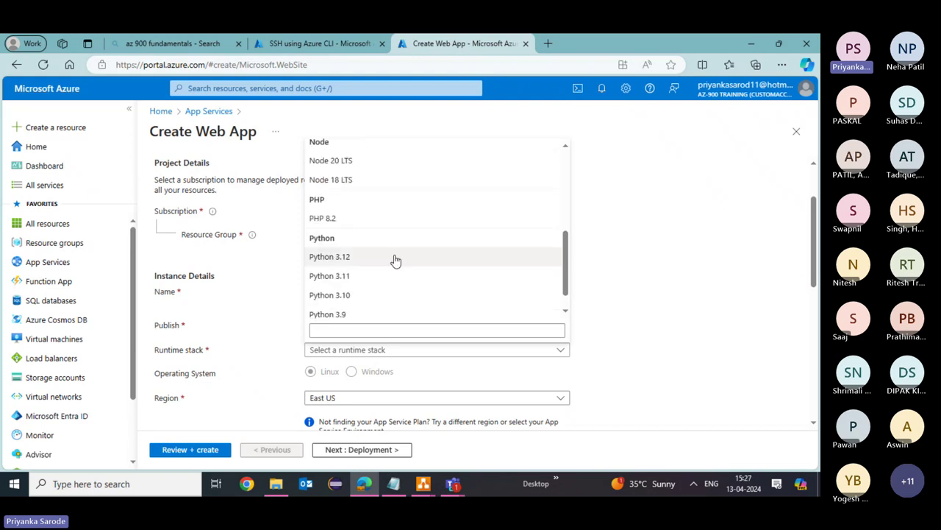
pyautogui.click(346, 261)
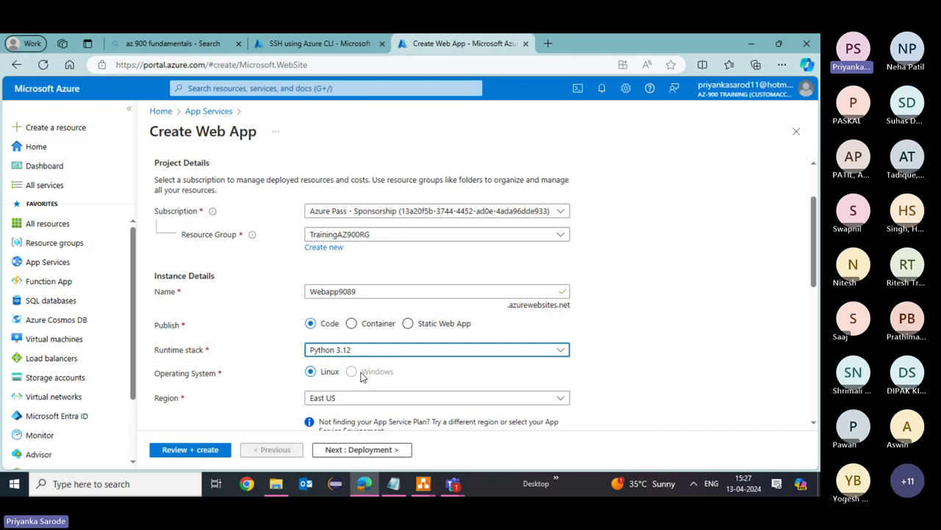
# Step: Set the web app's runtime stack to .NET 8 (LTS)
pyautogui.click(397, 350)
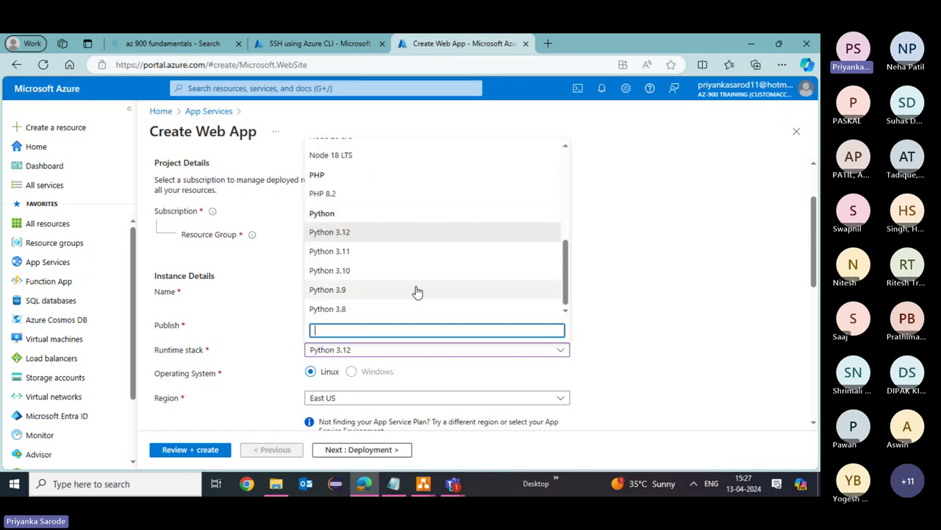
pyautogui.moveTo(564, 272); pyautogui.dragTo(584, 162)
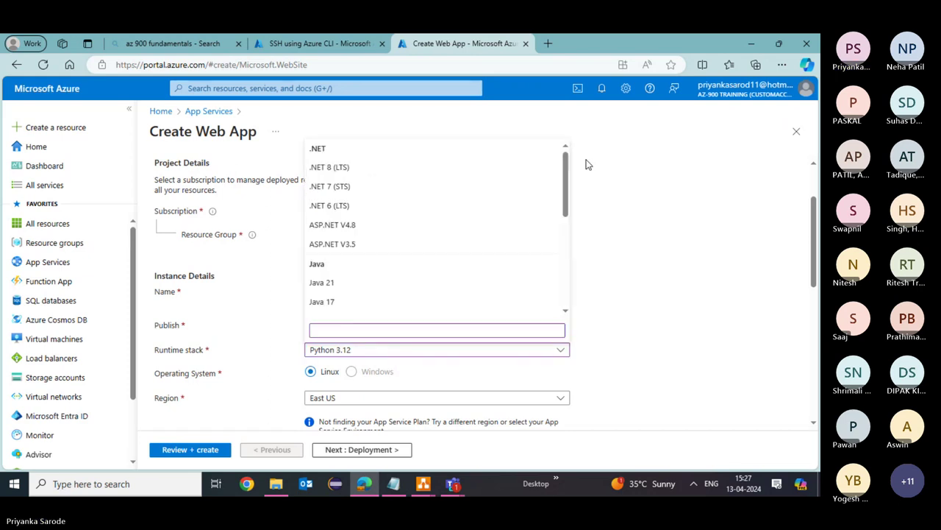
pyautogui.click(355, 168)
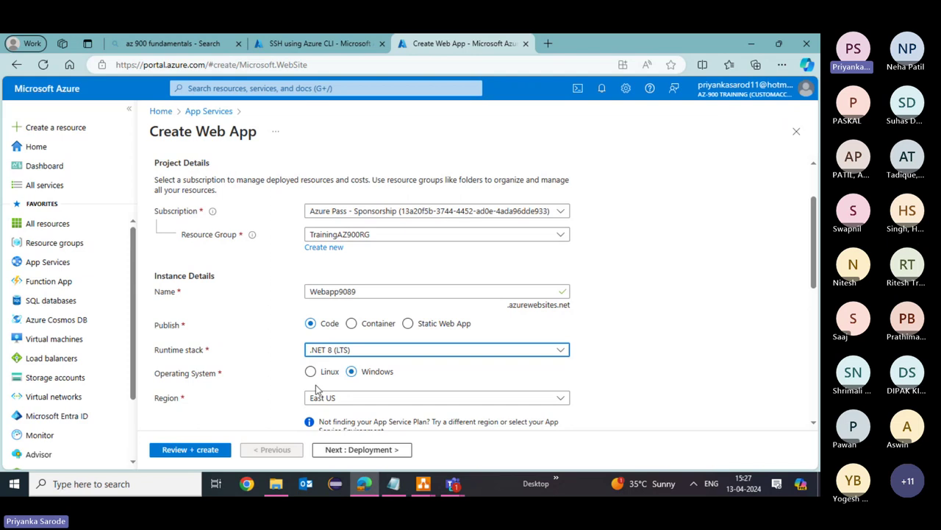
# Step: Review the remaining basic settings, continue to the deployment settings and enable continuous deployment for the web app
pyautogui.scroll(-1, 253, 394)
pyautogui.scroll(-3, 253, 394)
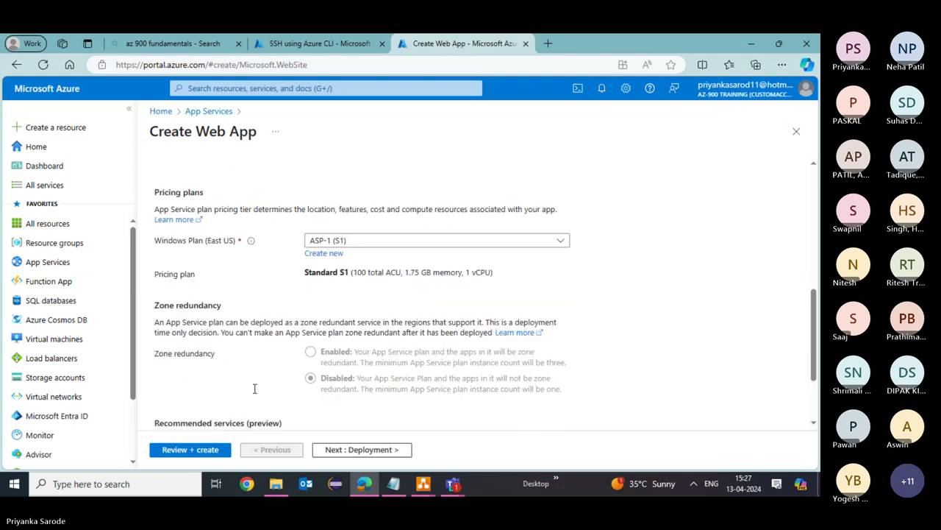
pyautogui.scroll(4, 300, 173)
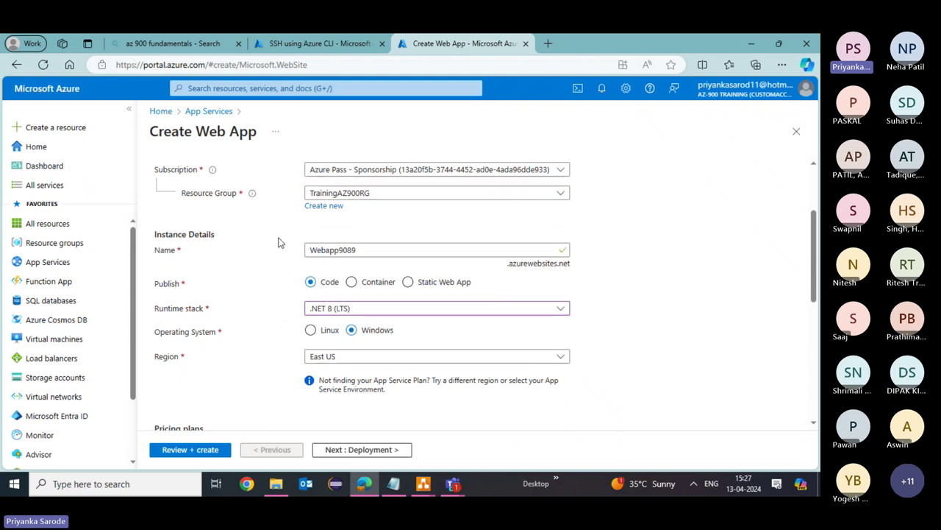
pyautogui.click(352, 448)
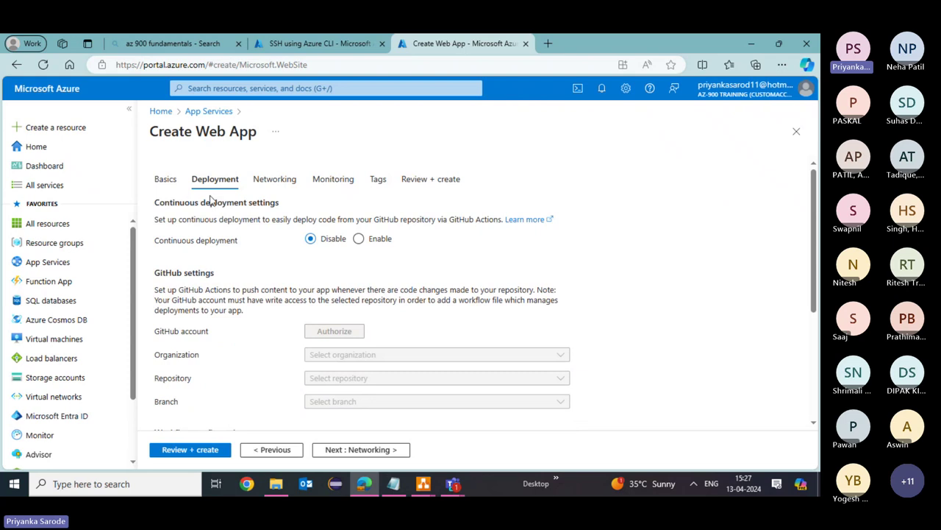
pyautogui.click(357, 240)
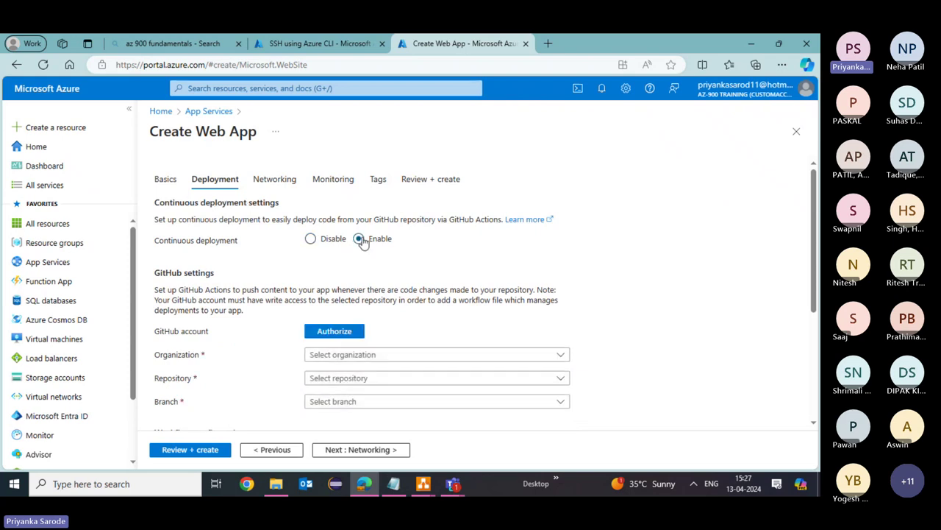
# Step: Return from the deployment settings to the basic settings and set the runtime stack to Java 8 with Windows as the operating system
pyautogui.scroll(-3, 501, 312)
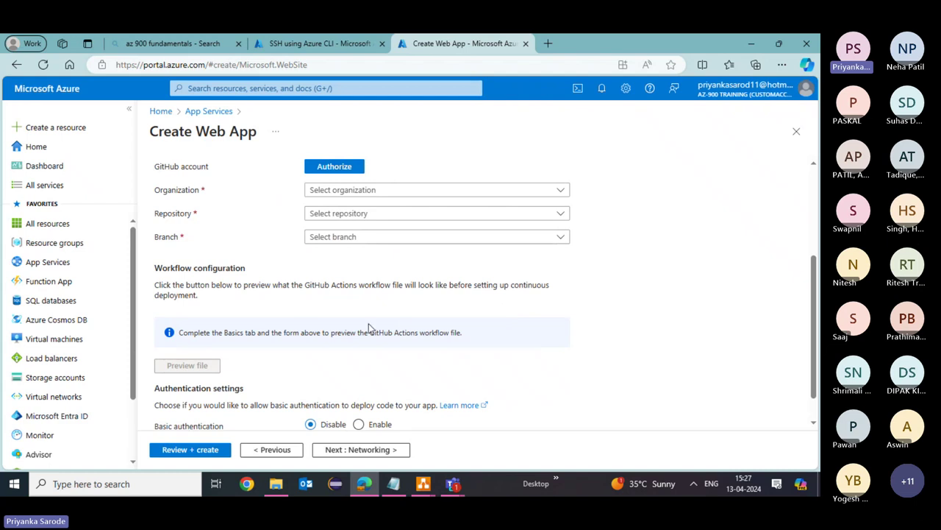
pyautogui.scroll(-1, 421, 317)
pyautogui.scroll(3, 421, 318)
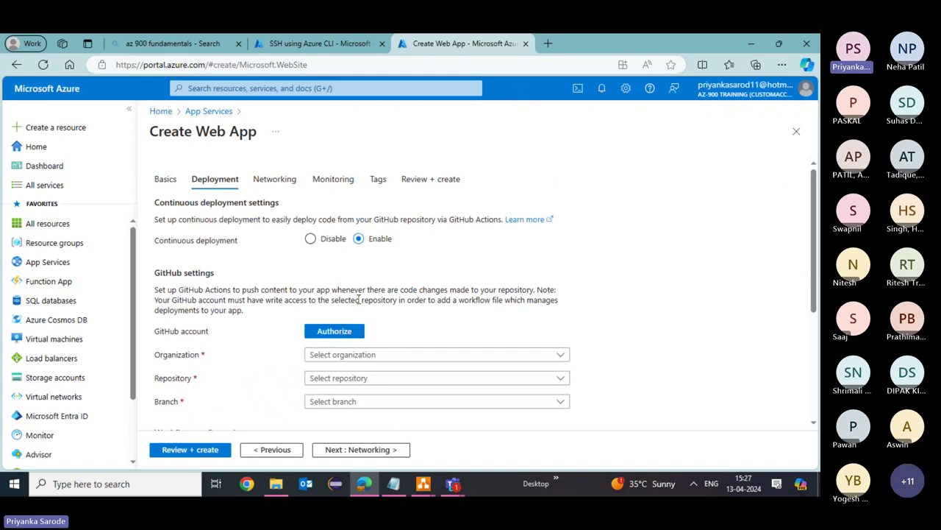
pyautogui.click(175, 181)
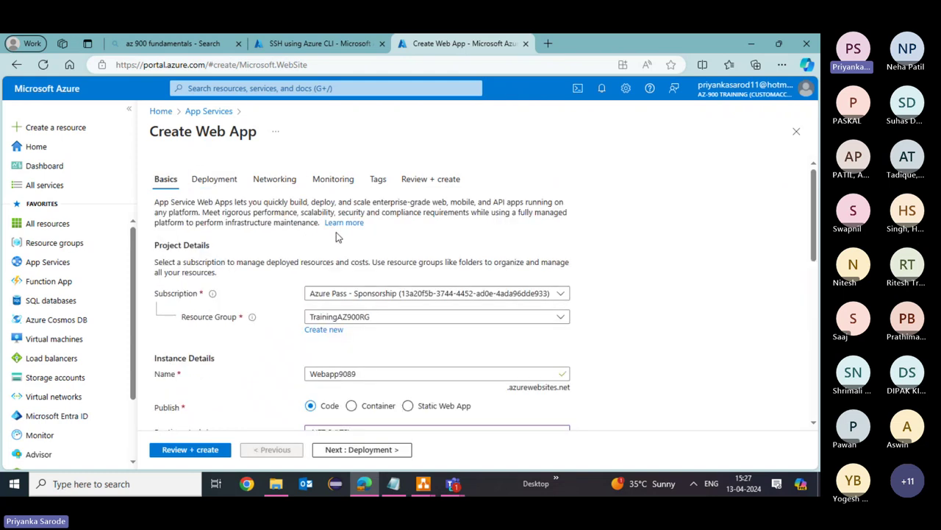
pyautogui.scroll(-1, 428, 320)
pyautogui.scroll(-2, 428, 320)
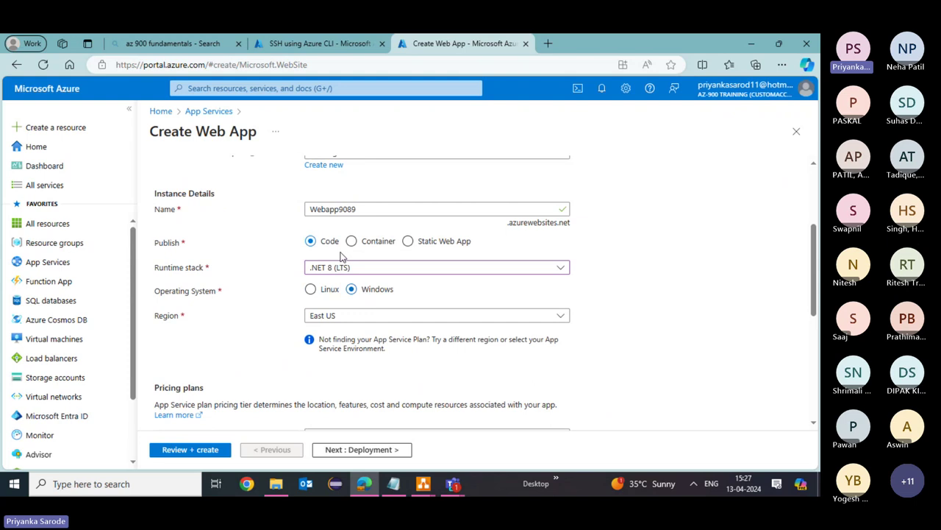
pyautogui.click(371, 272)
pyautogui.scroll(-2, 343, 399)
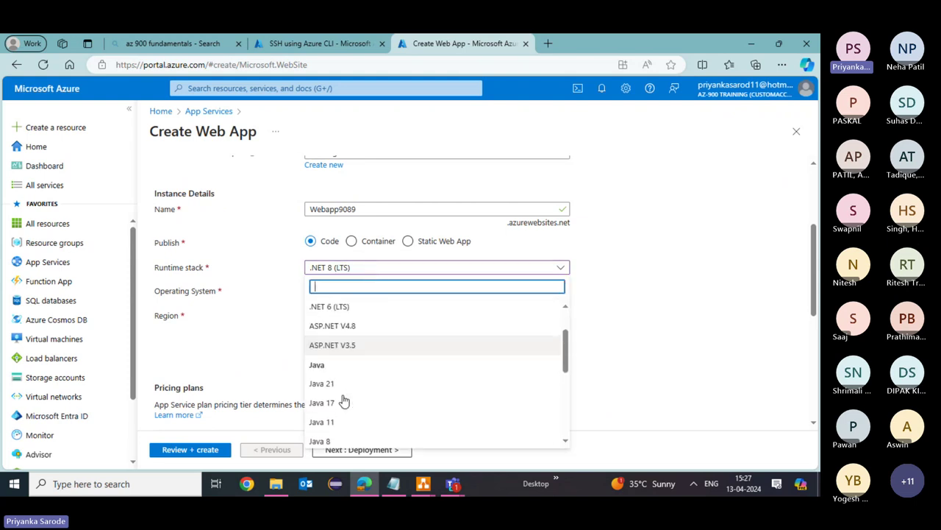
pyautogui.scroll(-1, 343, 399)
pyautogui.click(321, 343)
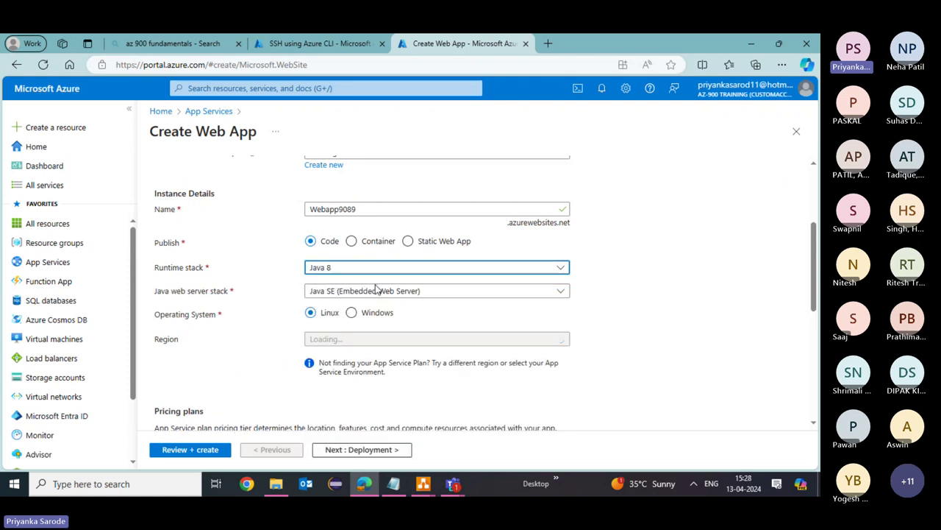
pyautogui.click(354, 313)
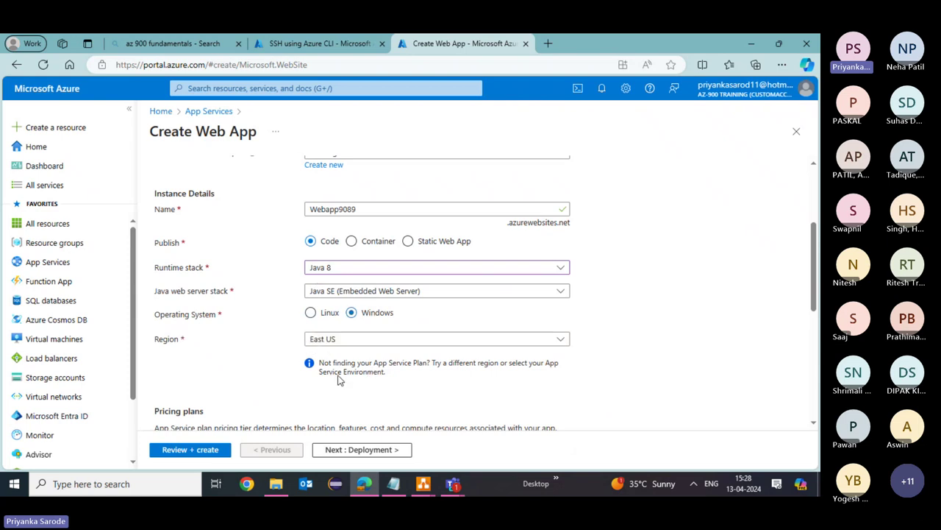
# Step: Go back to the deployment settings and open the GitHub account authorization, closing its sign-in window without signing in
pyautogui.click(358, 448)
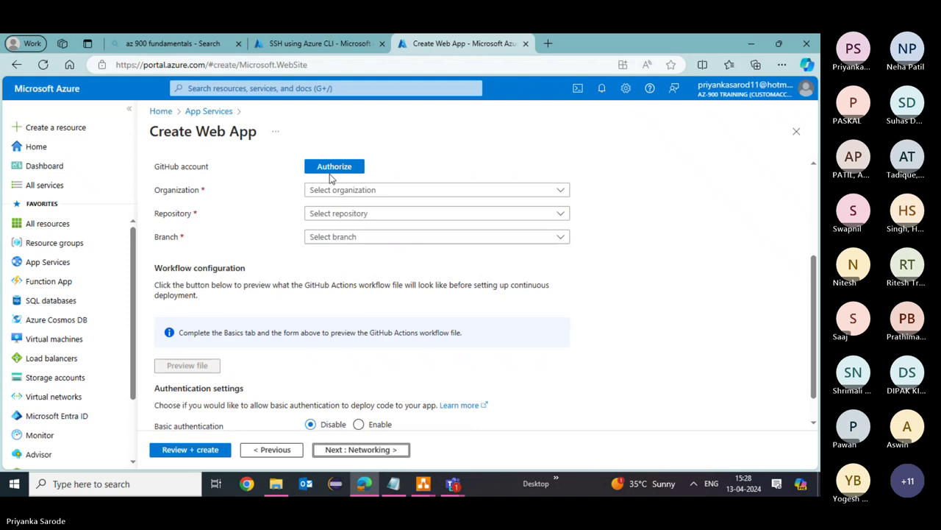
pyautogui.click(332, 168)
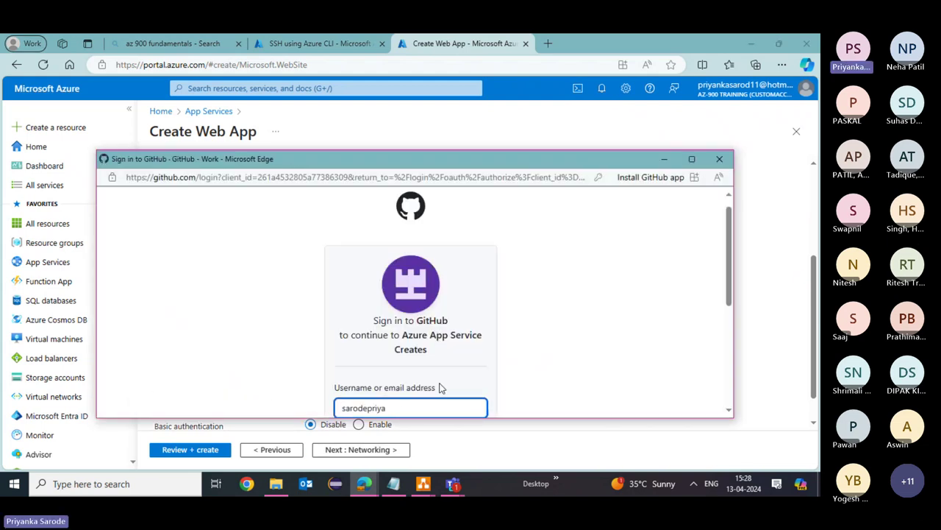
pyautogui.scroll(-2, 513, 299)
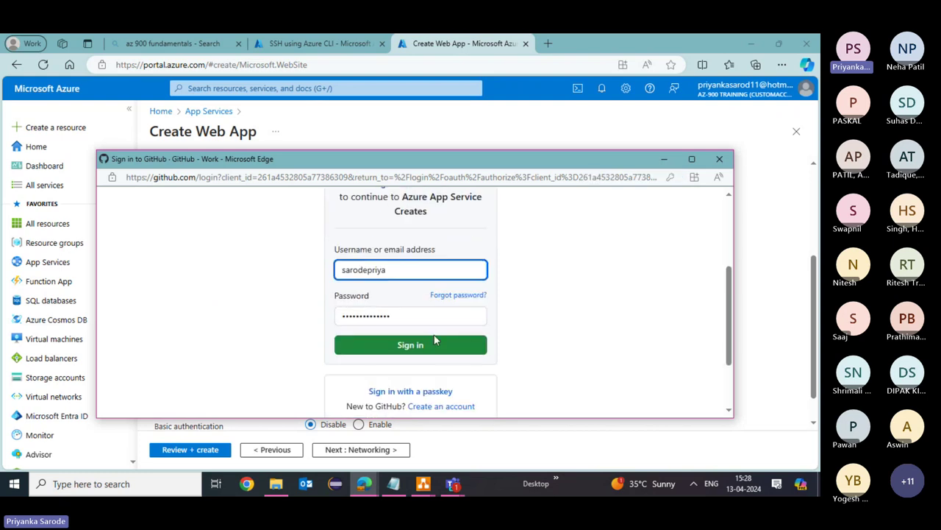
pyautogui.click(720, 158)
pyautogui.scroll(1, 409, 237)
pyautogui.scroll(2, 409, 237)
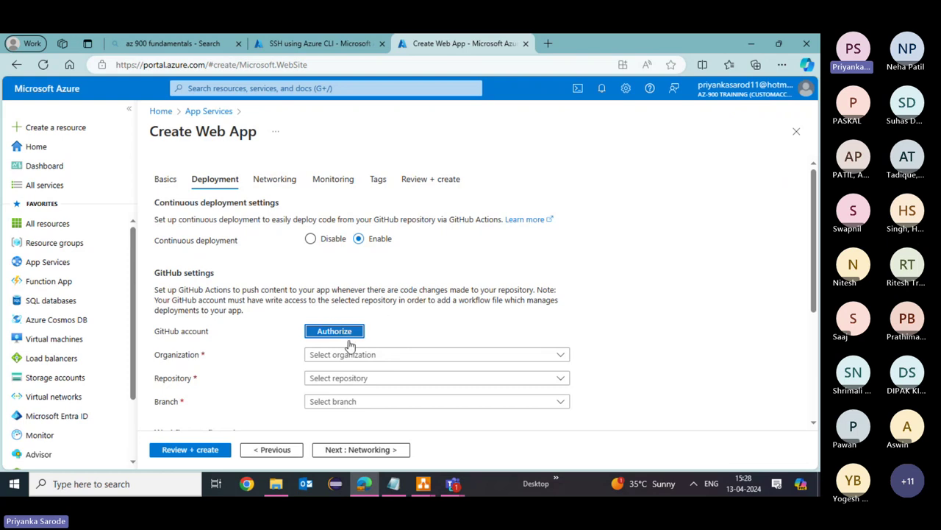
# Step: Review the web app's networking and monitoring settings and return to the portal home page without creating the app
pyautogui.click(287, 182)
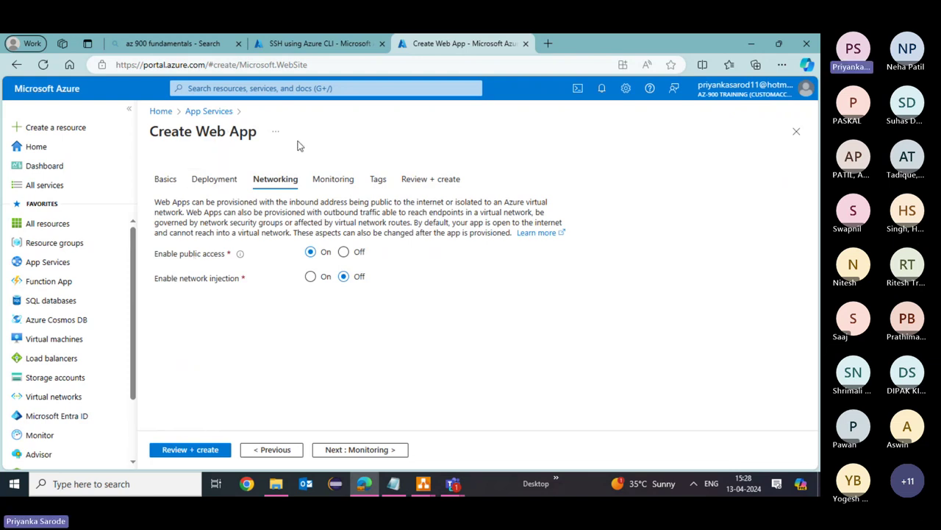
pyautogui.click(341, 186)
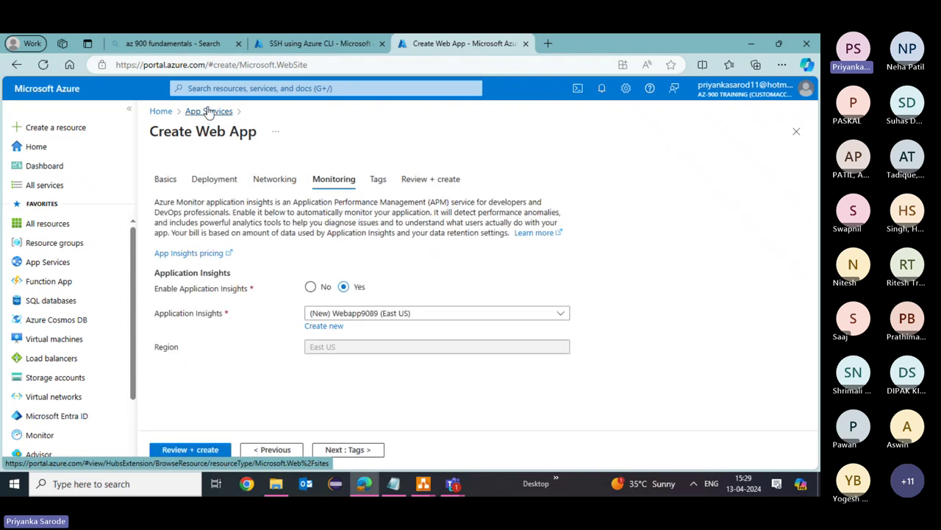
pyautogui.click(162, 111)
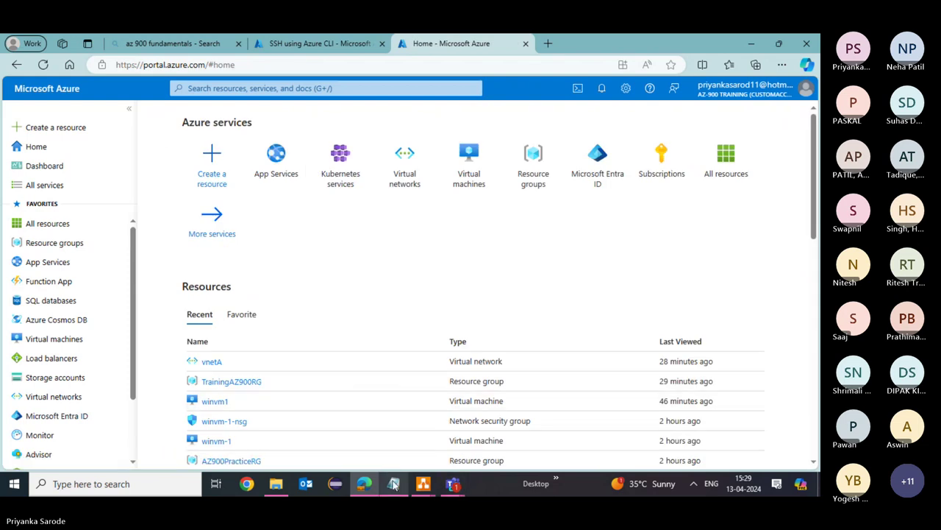
# Step: Switch to the Linuxvm SSH session in Cloud Shell and answer yes to continue connecting to the host
pyautogui.click(293, 47)
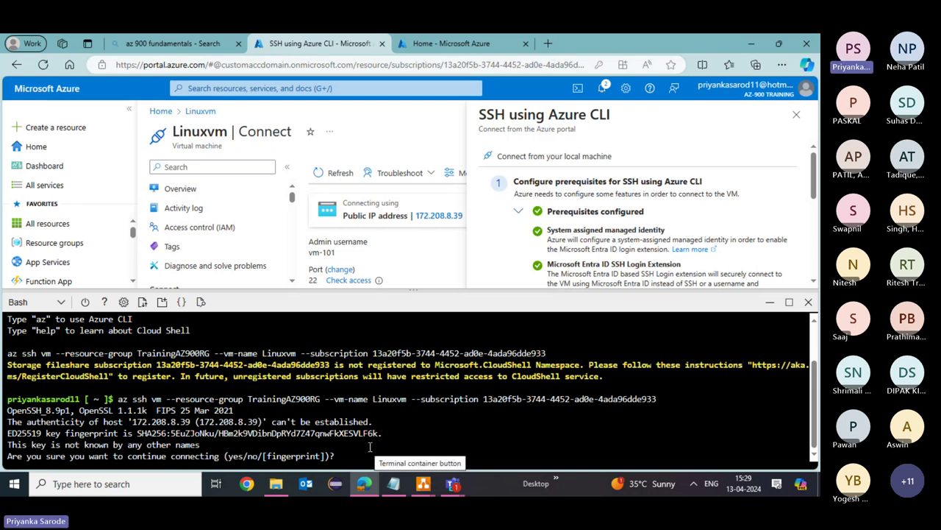
pyautogui.write('yes')
pyautogui.press('Return')
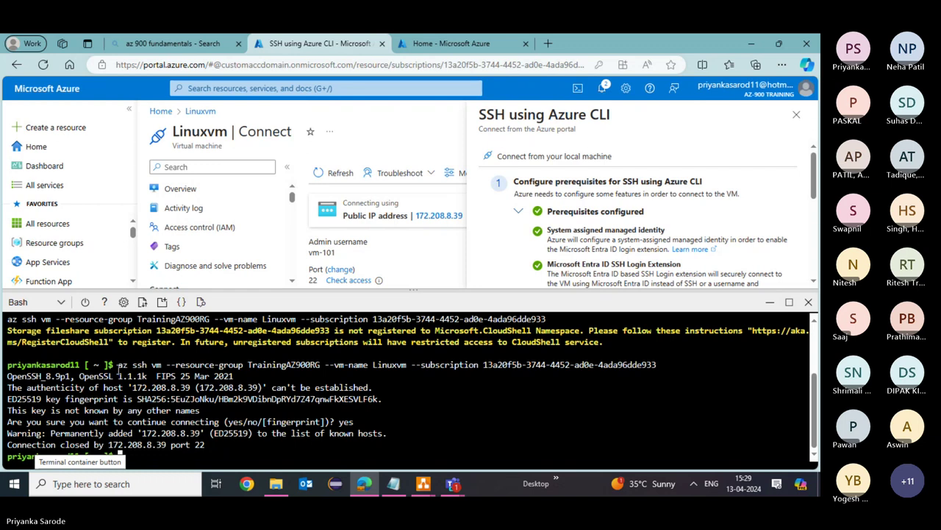
# Step: Copy the earlier az ssh vm command for Linuxvm in resource group TrainingAZ900RG and run it again at the Bash prompt
pyautogui.moveTo(118, 366); pyautogui.dragTo(662, 360)
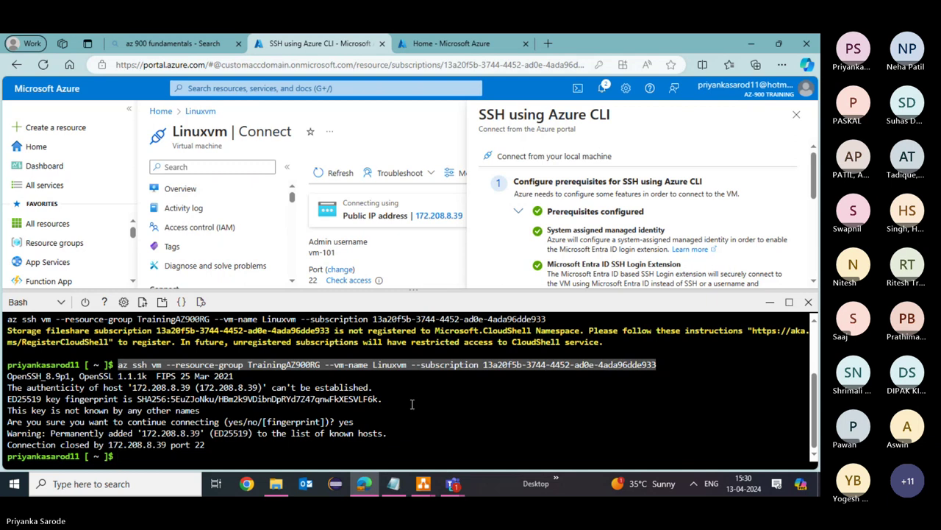
pyautogui.click(303, 453)
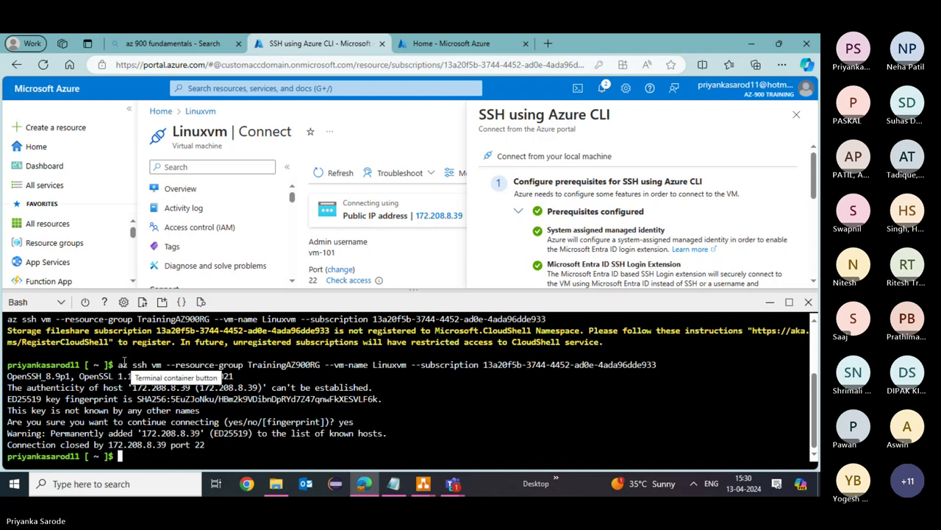
pyautogui.moveTo(118, 364); pyautogui.dragTo(652, 361)
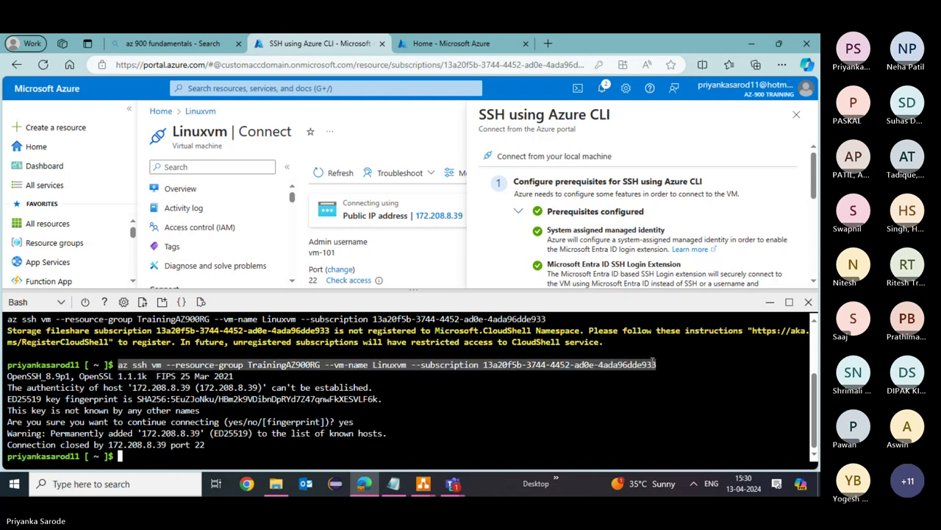
pyautogui.rightClick(652, 363)
pyautogui.click(588, 168)
pyautogui.click(121, 456)
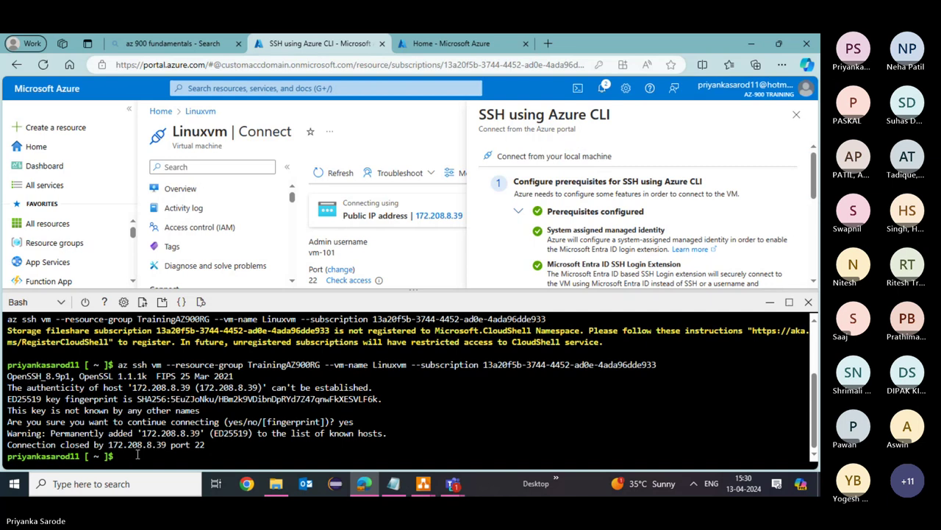
pyautogui.rightClick(137, 457)
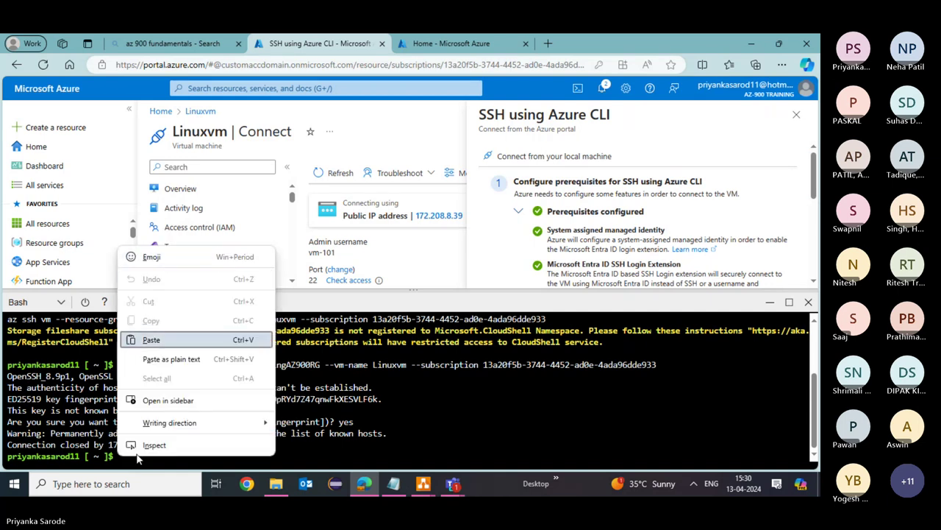
pyautogui.click(150, 339)
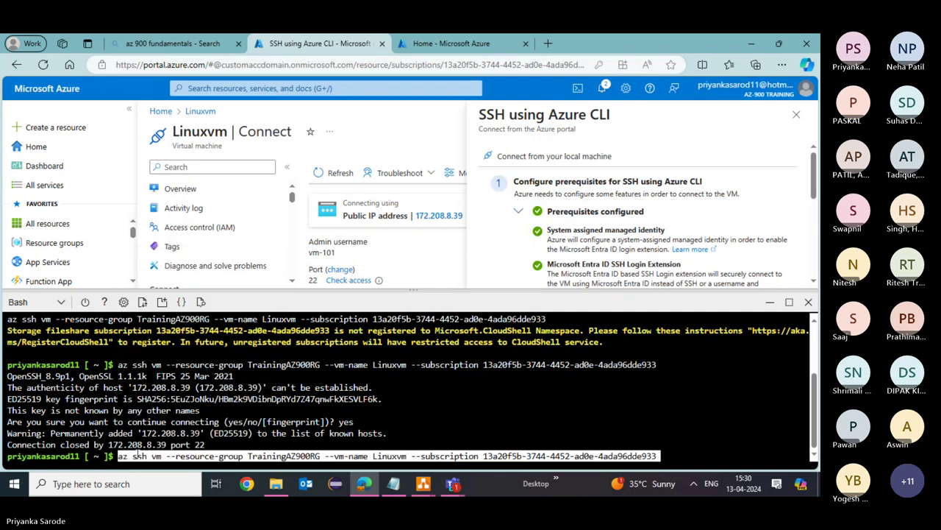
pyautogui.press('Return')
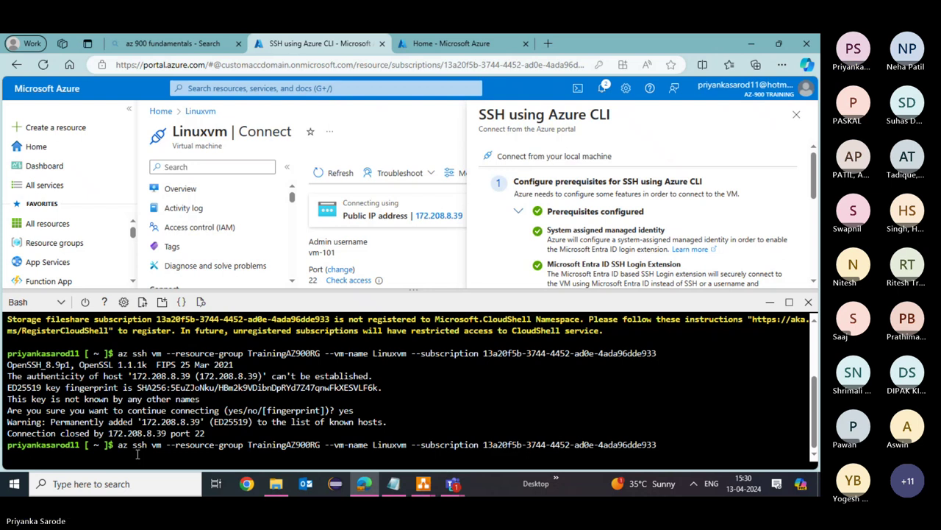
pyautogui.press('Return')
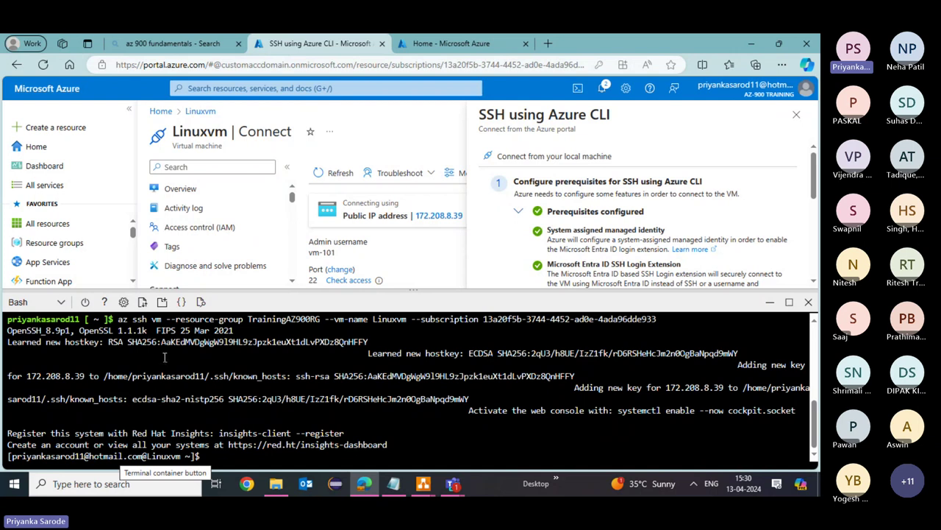
# Step: Discard the drafted mkdir command and run sudo without arguments on Linuxvm
pyautogui.write('mkdir')
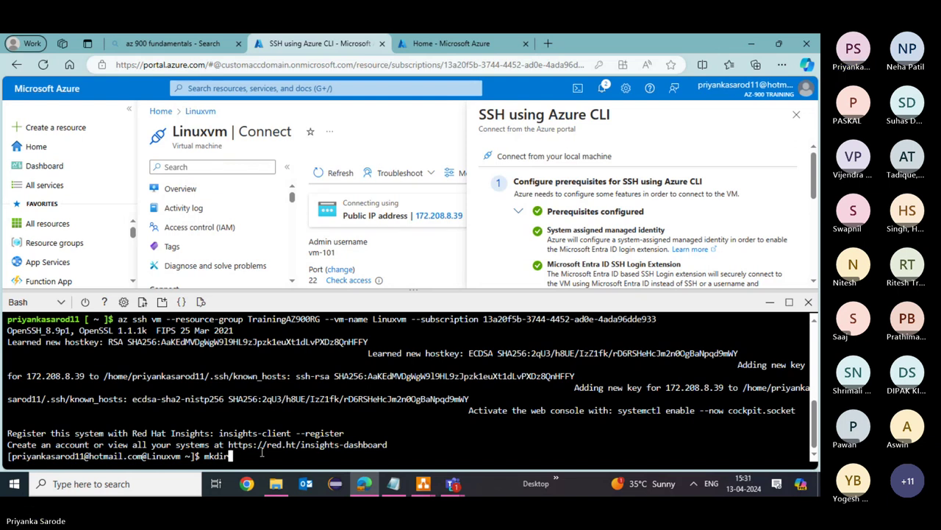
pyautogui.press('BackSpace')
pyautogui.press('BackSpace')
pyautogui.press('BackSpace')
pyautogui.press('BackSpace')
pyautogui.press('BackSpace')
pyautogui.press('BackSpace')
pyautogui.write('sudo')
pyautogui.press('Return')
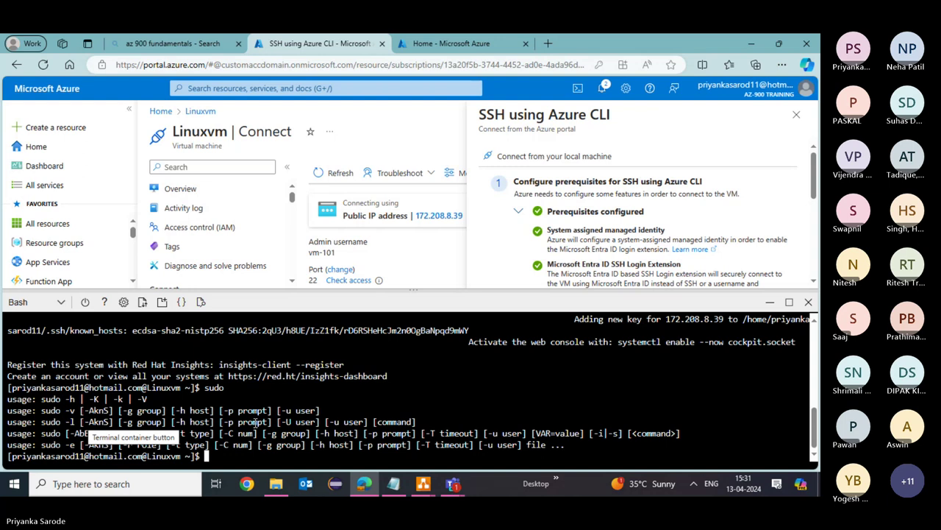
# Step: Try the commands sudo -u and sudo u in the Linuxvm shell
pyautogui.write('su')
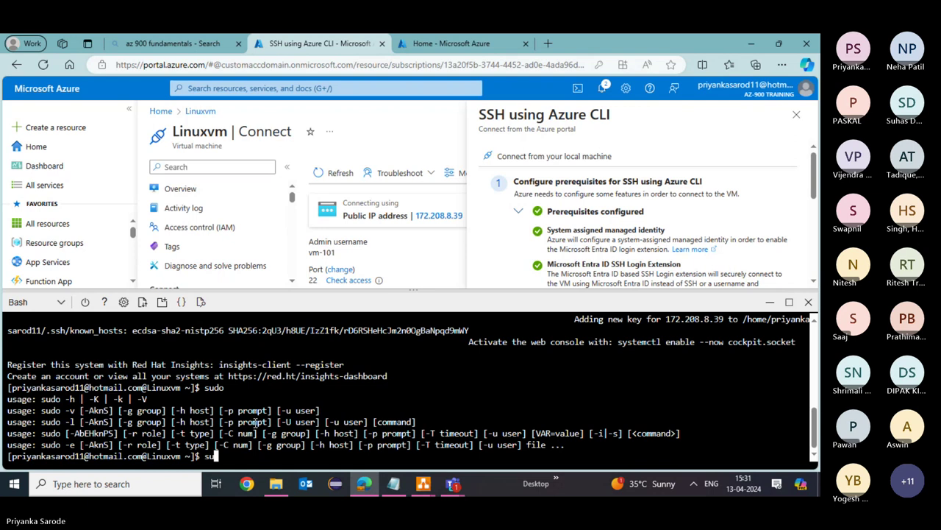
pyautogui.write('do -u')
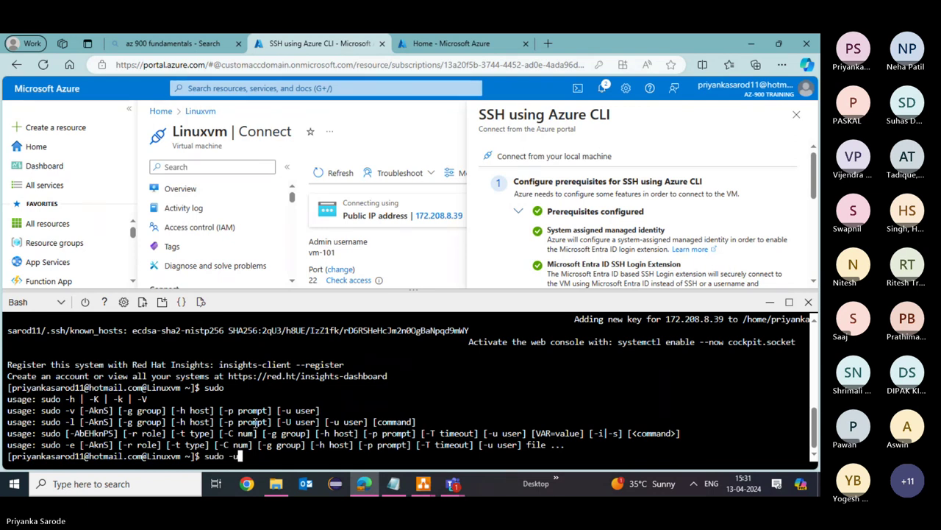
pyautogui.press('Return')
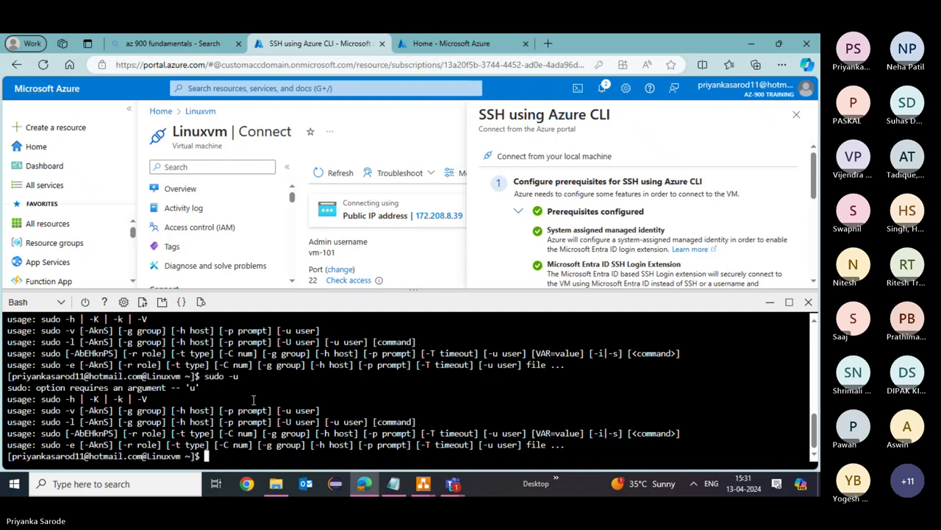
pyautogui.press('Up')
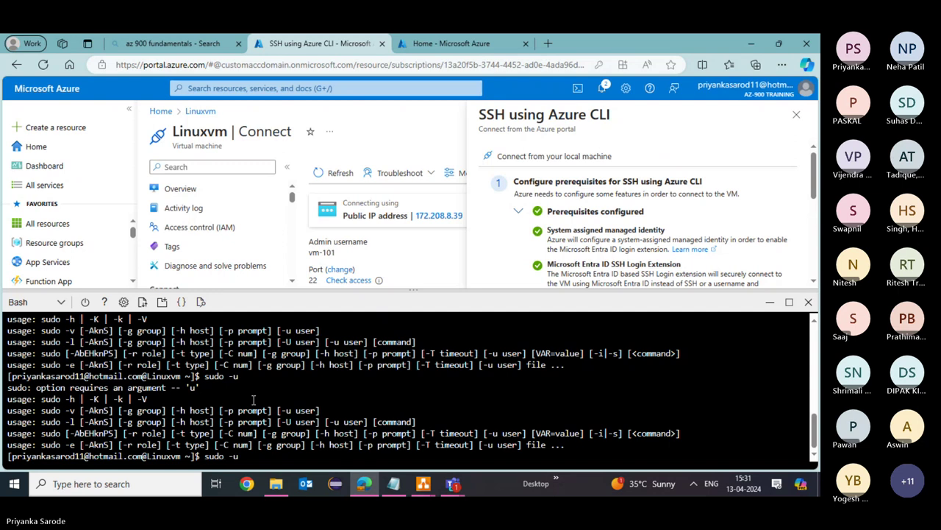
pyautogui.press('BackSpace')
pyautogui.press('BackSpace')
pyautogui.write('u')
pyautogui.press('Return')
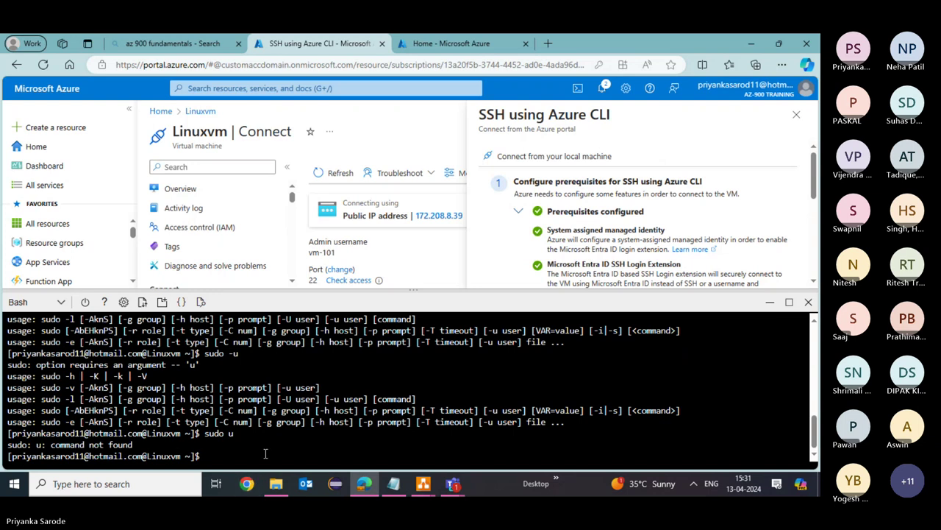
# Step: Try sudo -u once more, followed by the variant sudo --u
pyautogui.write('sudo')
pyautogui.write('-u')
pyautogui.press('Return')
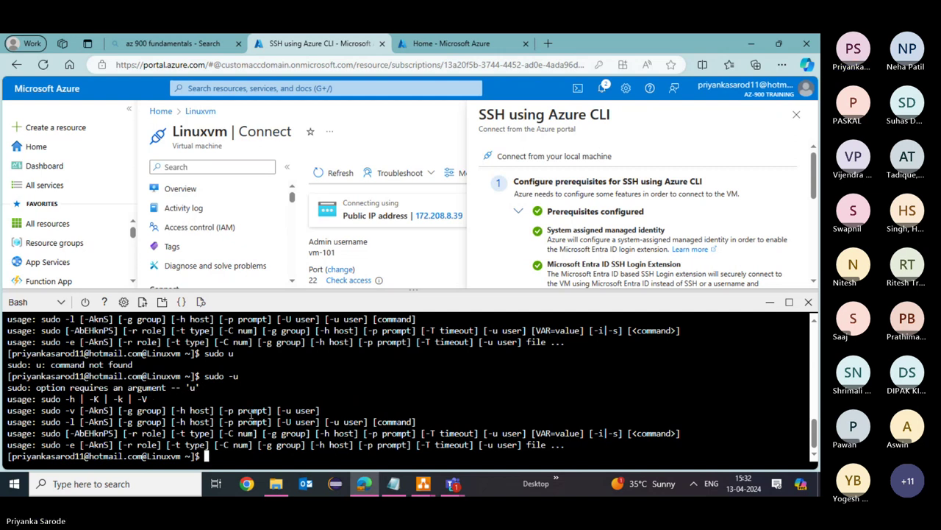
pyautogui.press('Up')
pyautogui.press('Left')
pyautogui.press('Left')
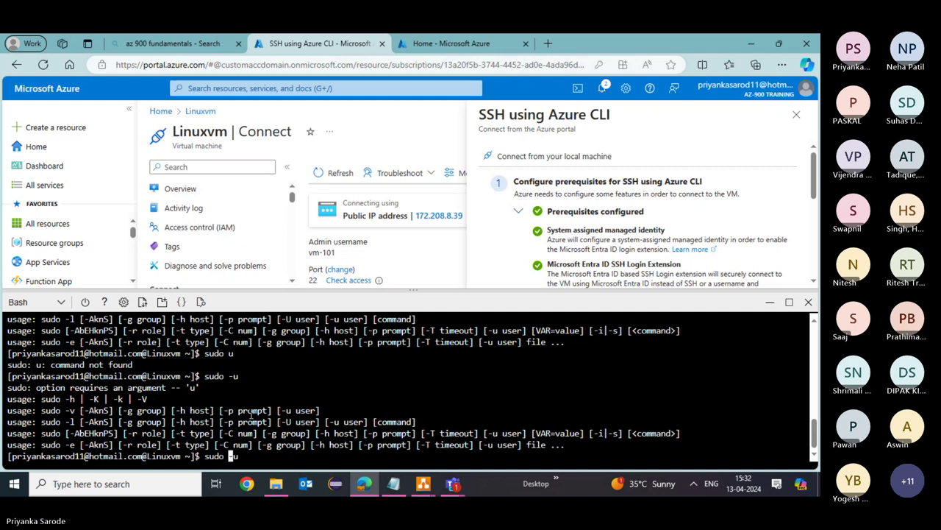
pyautogui.write('-')
pyautogui.press('Return')
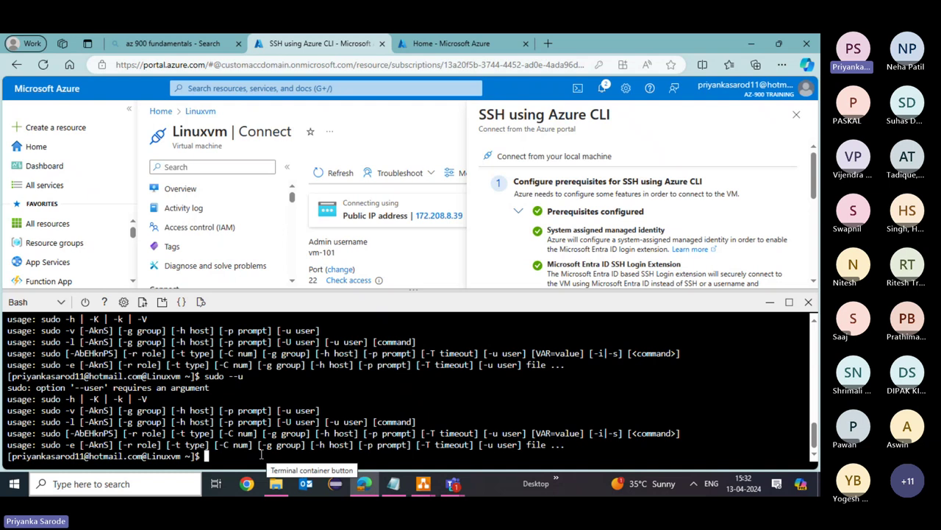
# Step: Run the command sudo -u user in the Linuxvm shell
pyautogui.write('sudo')
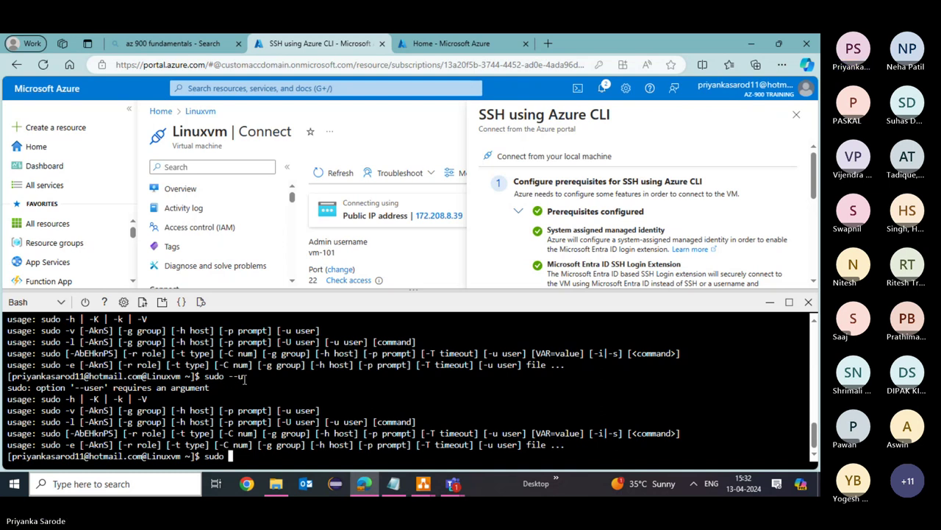
pyautogui.write('-u user')
pyautogui.press('Return')
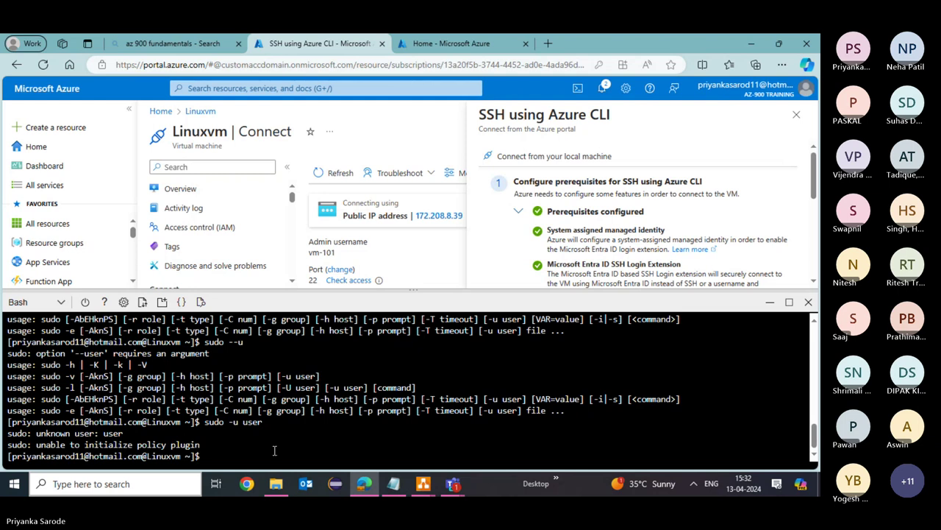
# Step: Recall the last sudo command, replace its user with vm-101 and run it
pyautogui.press('Up')
pyautogui.press('BackSpace')
pyautogui.press('BackSpace')
pyautogui.press('BackSpace')
pyautogui.press('BackSpace')
pyautogui.write('li')
pyautogui.press('BackSpace')
pyautogui.press('BackSpace')
pyautogui.write('vm-1')
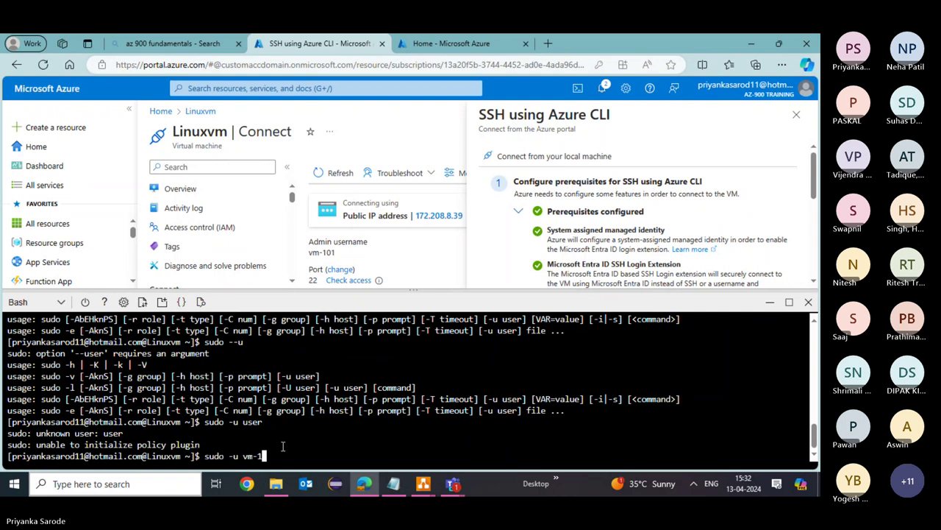
pyautogui.write('01')
pyautogui.press('Return')
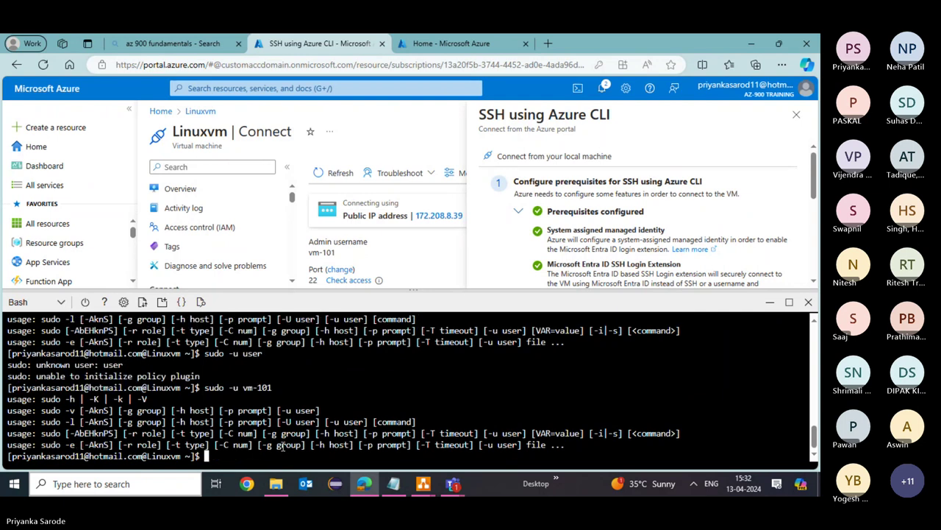
# Step: Recall the sudo -u command again, change the user to linuxvm and run it
pyautogui.press('Up')
pyautogui.press('BackSpace')
pyautogui.press('BackSpace')
pyautogui.press('BackSpace')
pyautogui.press('BackSpace')
pyautogui.press('BackSpace')
pyautogui.press('BackSpace')
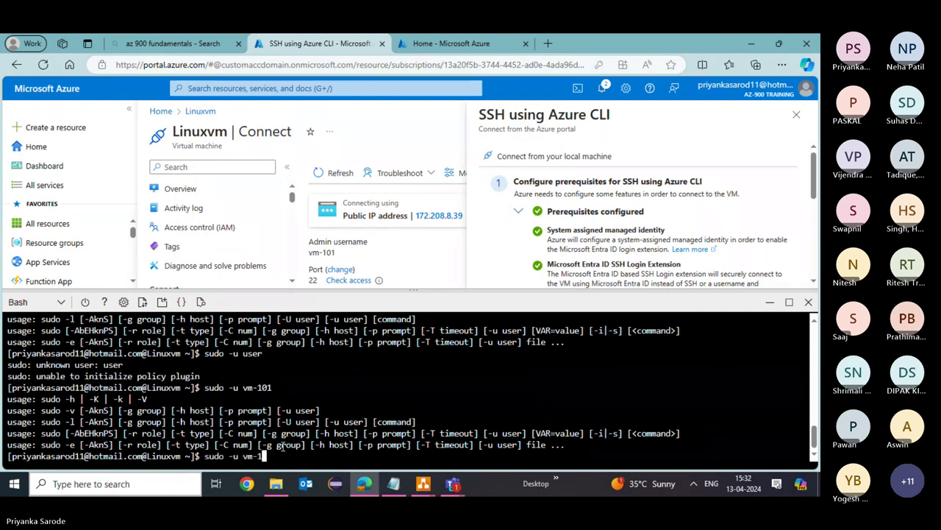
pyautogui.press('BackSpace')
pyautogui.write('linuxvm')
pyautogui.press('Return')
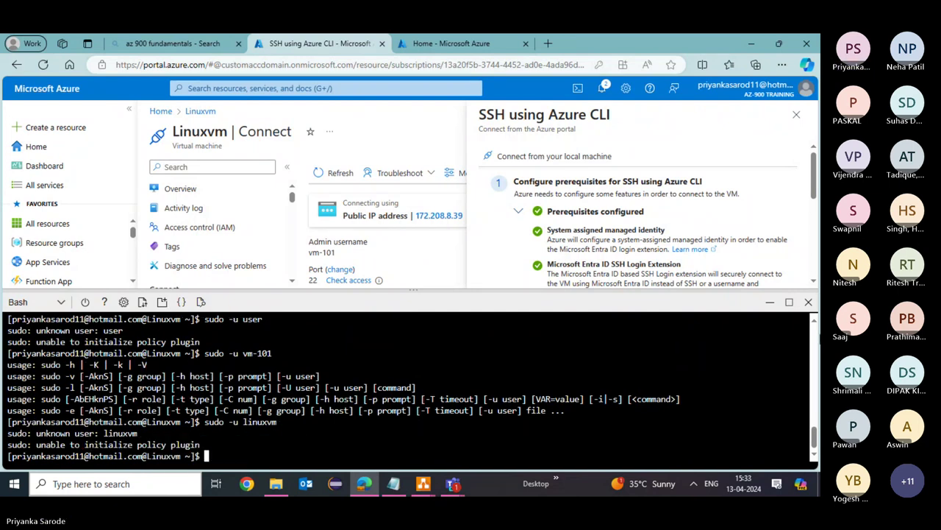
# Step: Close Cloud Shell and the SSH using Azure CLI pane, and return to the Azure portal home page
pyautogui.click(810, 302)
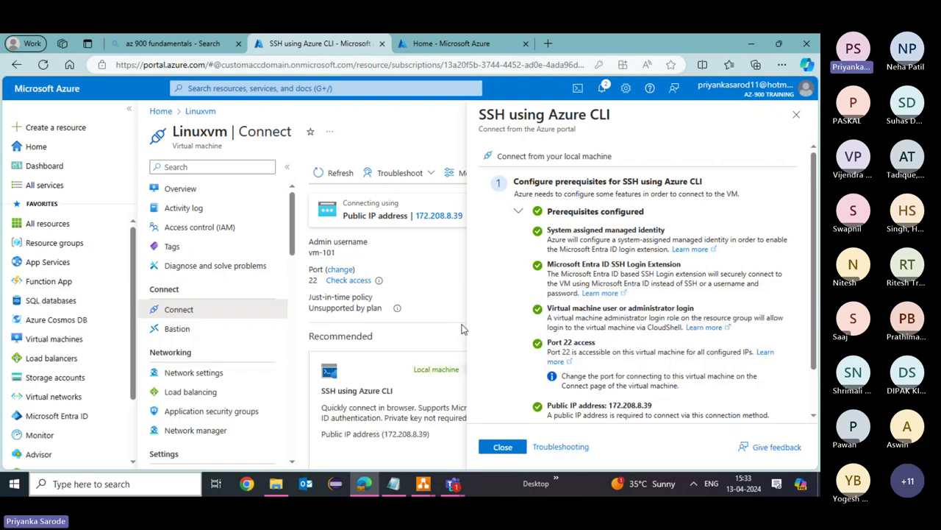
pyautogui.click(796, 115)
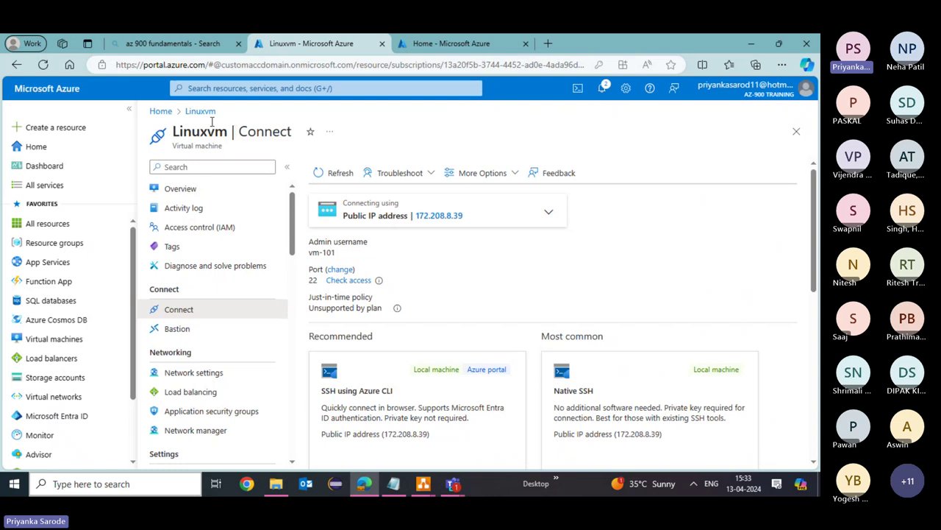
pyautogui.click(162, 111)
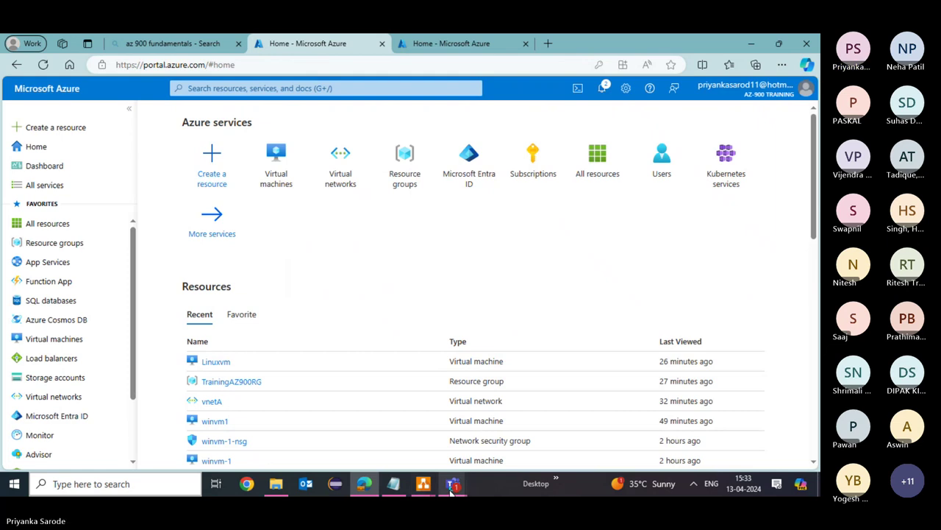
# Step: Switch to the Teams meeting and check the meeting chat
pyautogui.moveTo(453, 483)
pyautogui.click(404, 454)
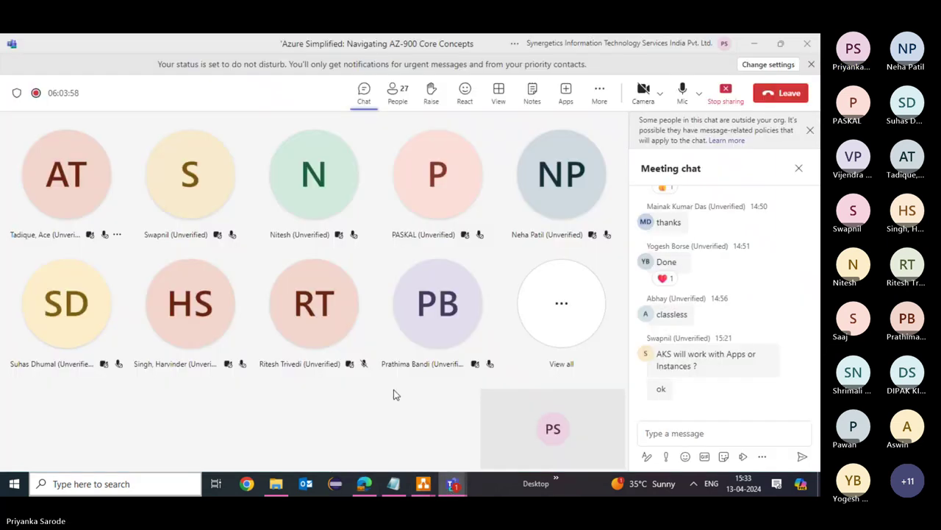
pyautogui.moveTo(422, 491)
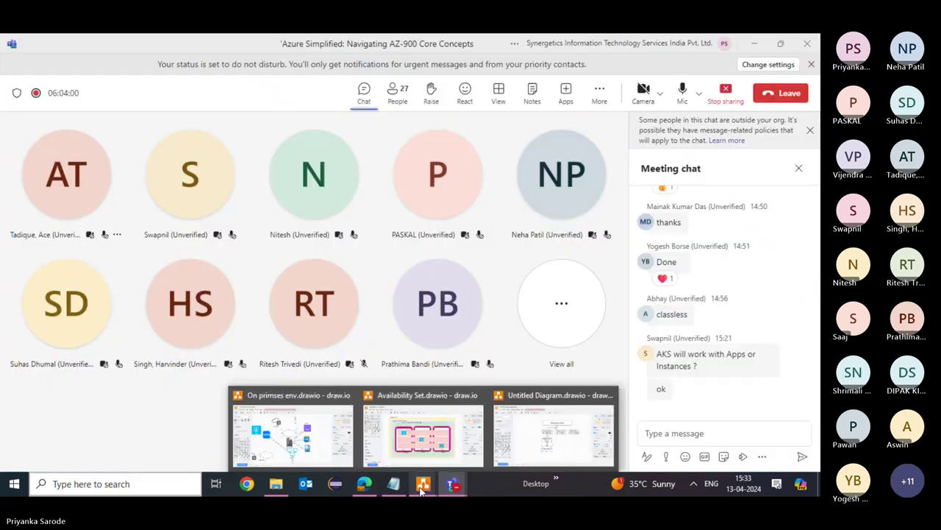
# Step: Switch to the AZ-900 SessionDoc notes in Notepad and add the heading "Azure networking services" below the Azure App Service line
pyautogui.click(396, 482)
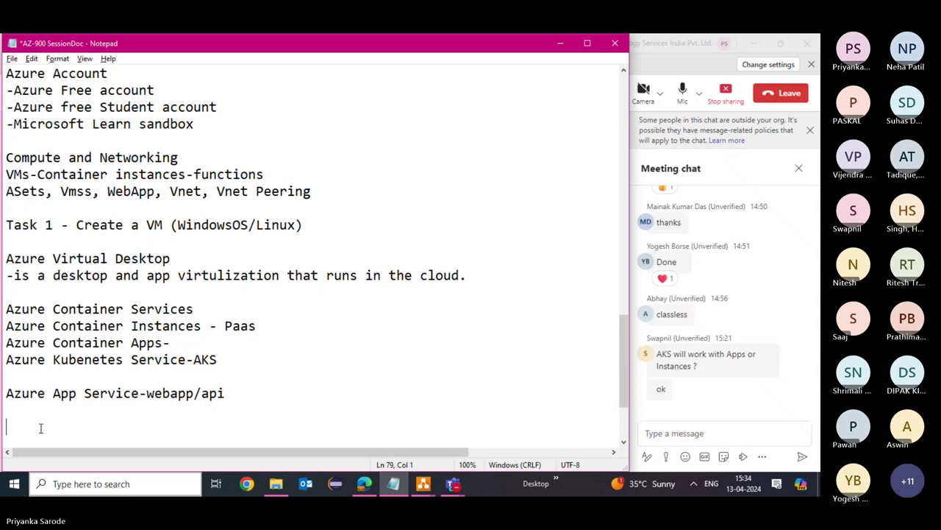
pyautogui.write('Azure')
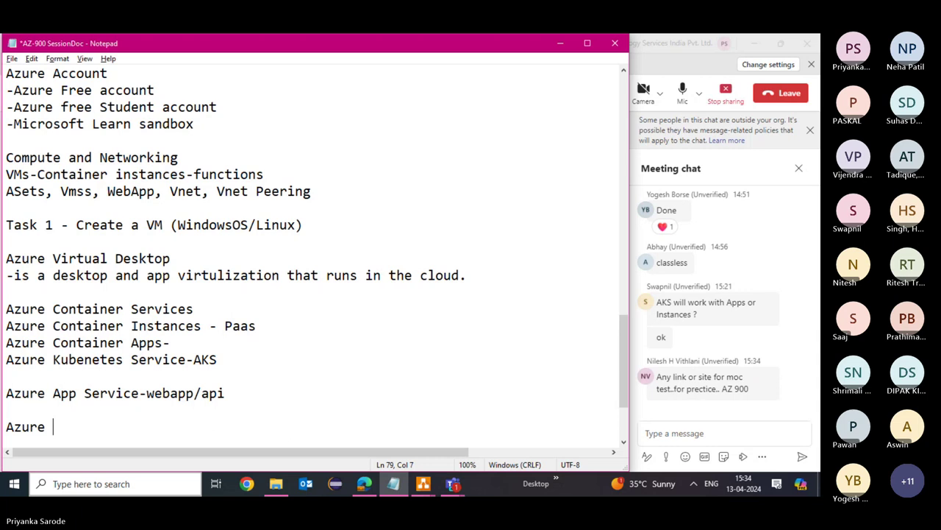
pyautogui.write('networkin')
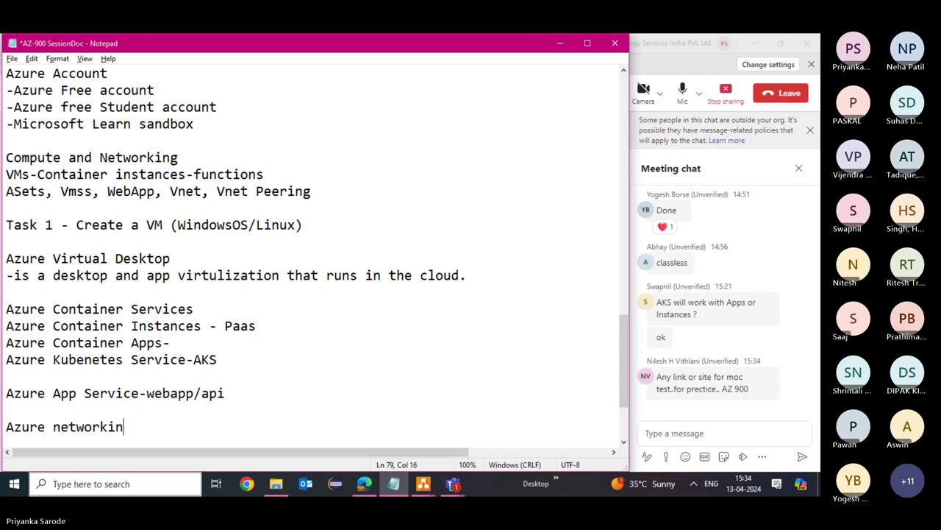
pyautogui.write('g')
pyautogui.write('services')
pyautogui.press('Return')
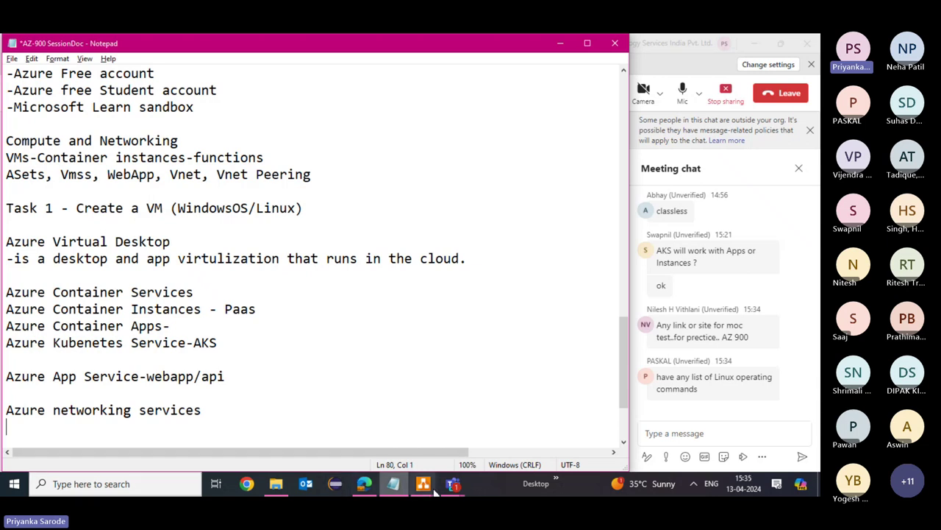
# Step: Switch to the Availability Set diagram in draw.io and open the recent file Virtual Network.drawio
pyautogui.click(411, 491)
pyautogui.click(424, 431)
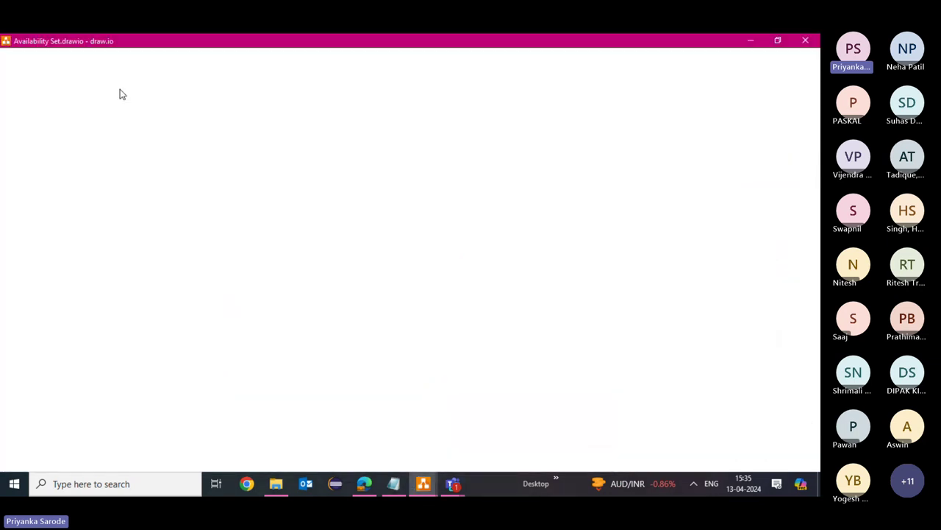
pyautogui.click(47, 78)
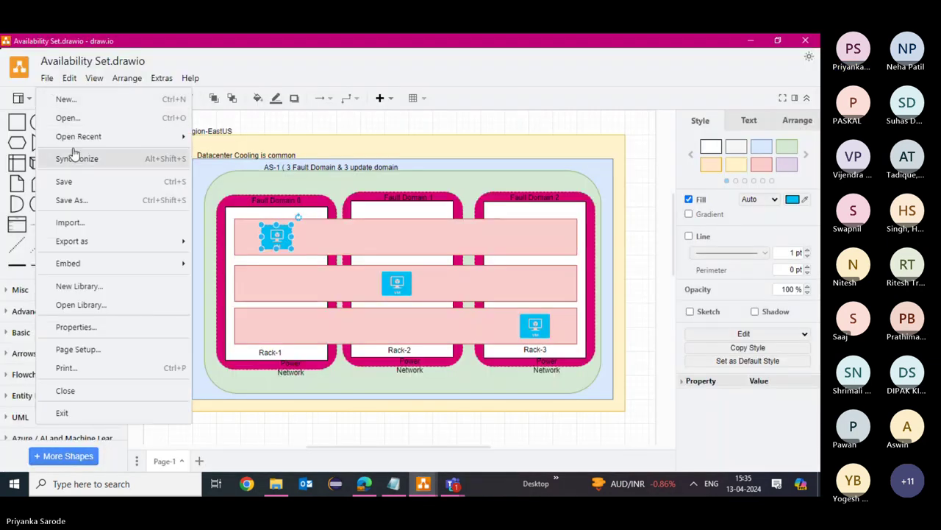
pyautogui.moveTo(74, 137)
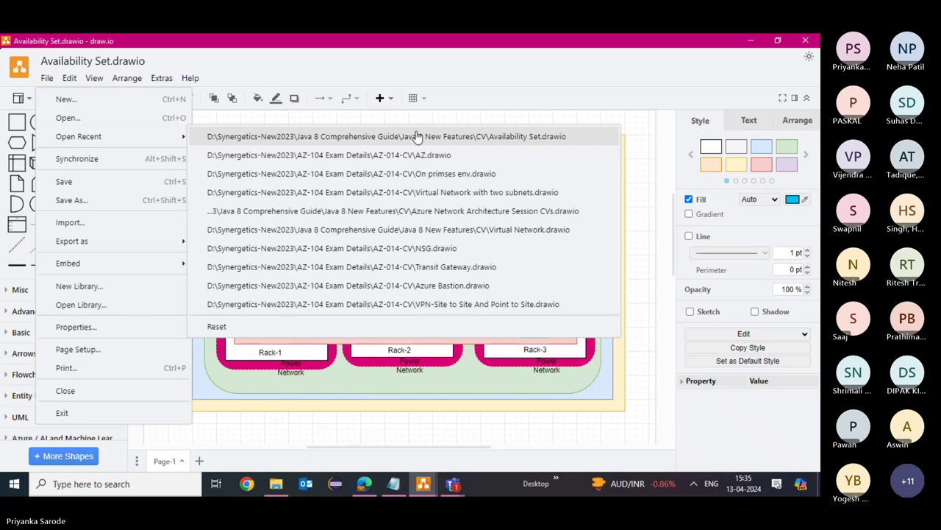
pyautogui.click(440, 224)
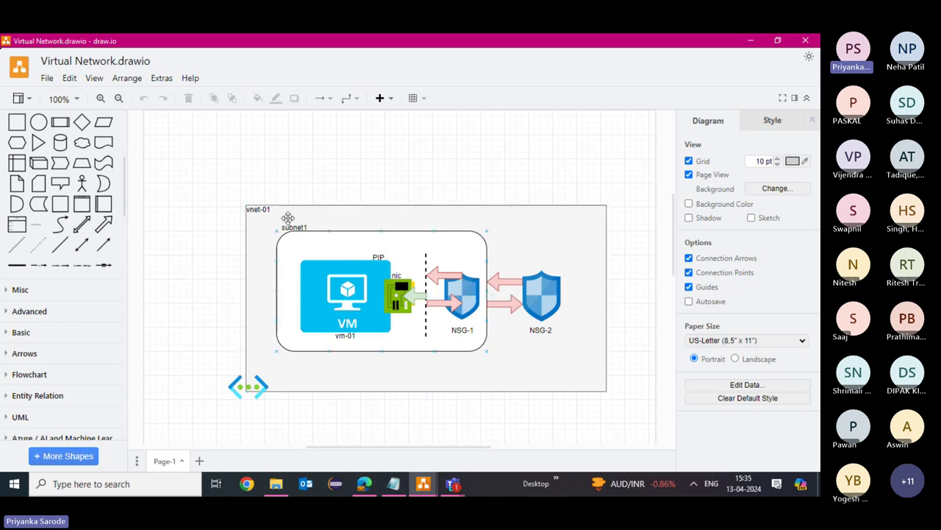
# Step: Open the recent diagram VPN-Site to Site And Point to Site.drawio
pyautogui.click(48, 78)
pyautogui.moveTo(83, 241)
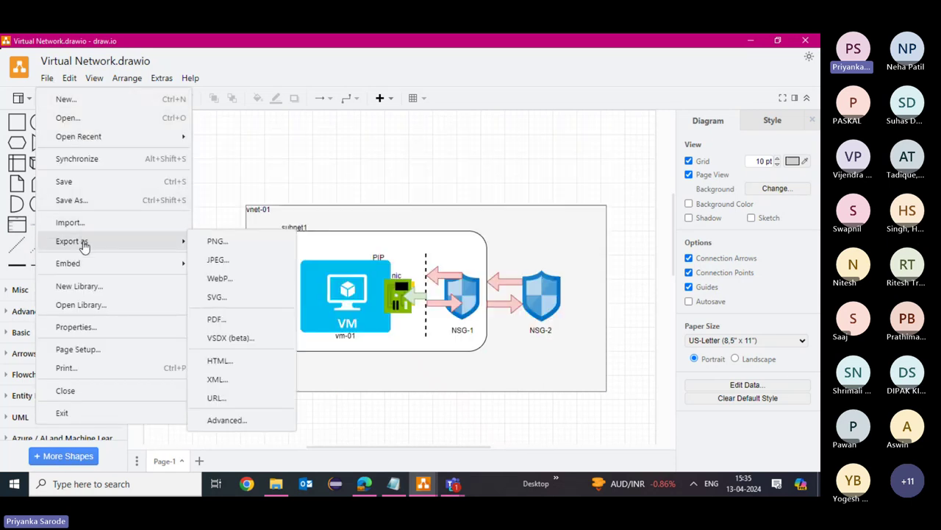
pyautogui.moveTo(91, 137)
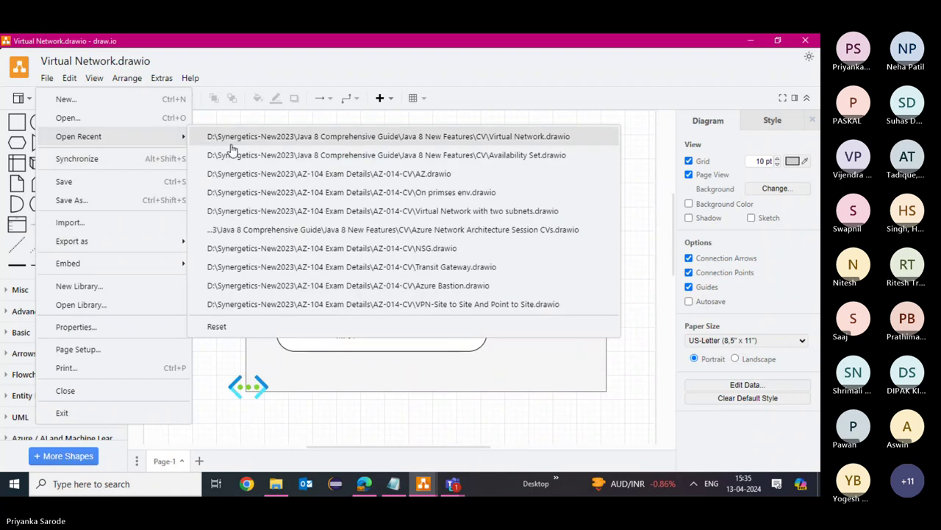
pyautogui.click(389, 304)
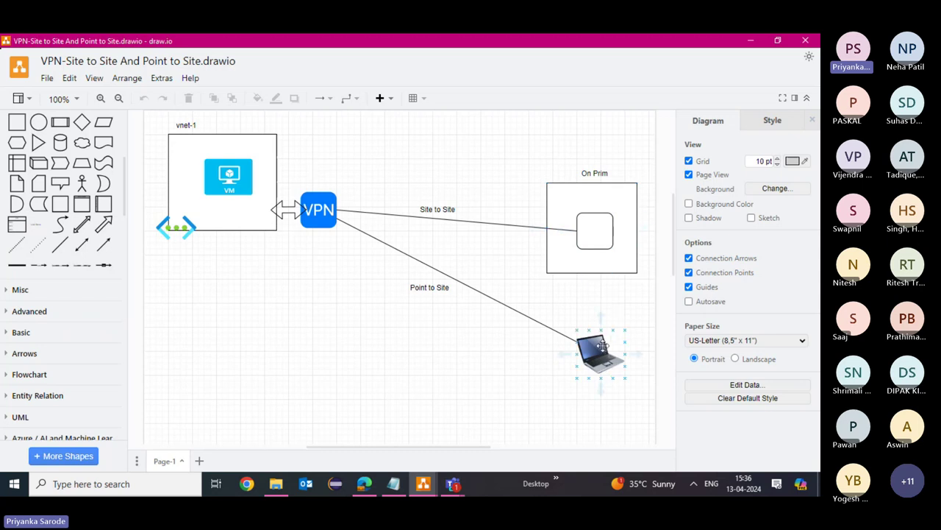
# Step: Add an Actor shape to the VPN diagram and place it beside the laptop on the Point to Site connection
pyautogui.click(81, 183)
pyautogui.moveTo(395, 281); pyautogui.dragTo(488, 333)
pyautogui.click(400, 283)
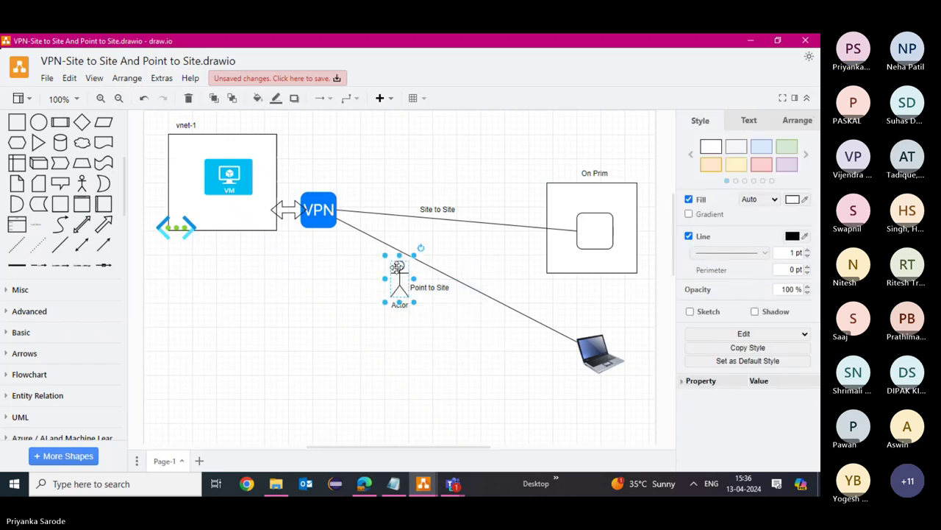
pyautogui.moveTo(398, 276); pyautogui.dragTo(627, 339)
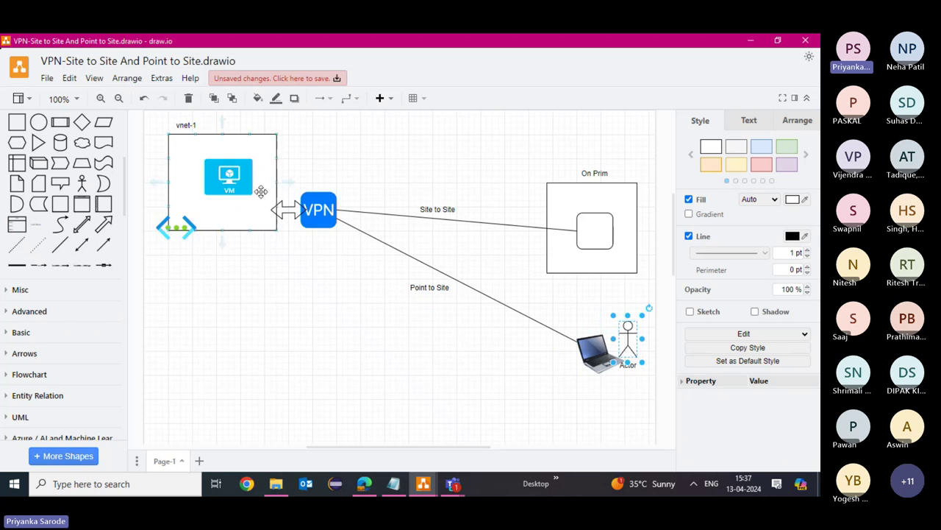
pyautogui.keyDown('shift'); pyautogui.click(414, 291); pyautogui.keyUp('shift')
pyautogui.keyDown('shift'); pyautogui.click(414, 292); pyautogui.keyUp('shift')
# Step: Open the recent file Azure Network Architecture Session CVs.drawio, discarding the unsaved changes to the VPN diagram
pyautogui.click(46, 78)
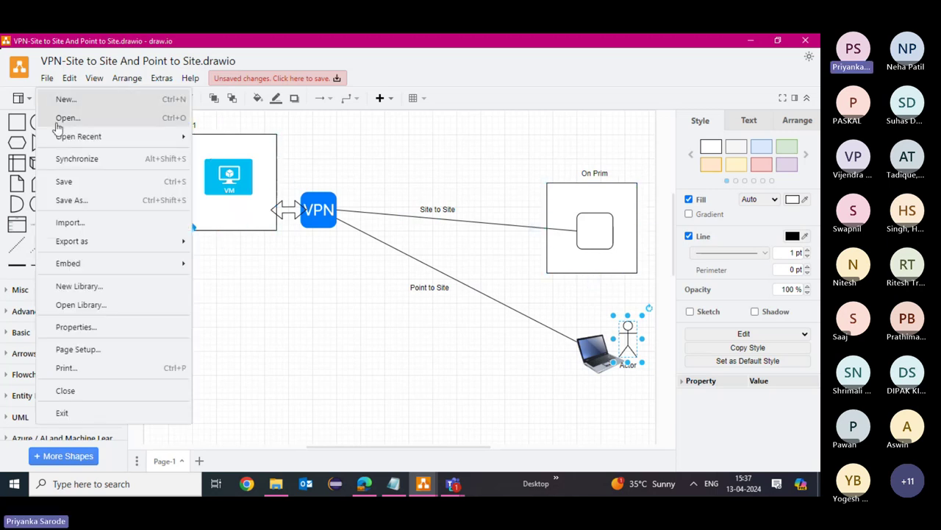
pyautogui.moveTo(78, 136)
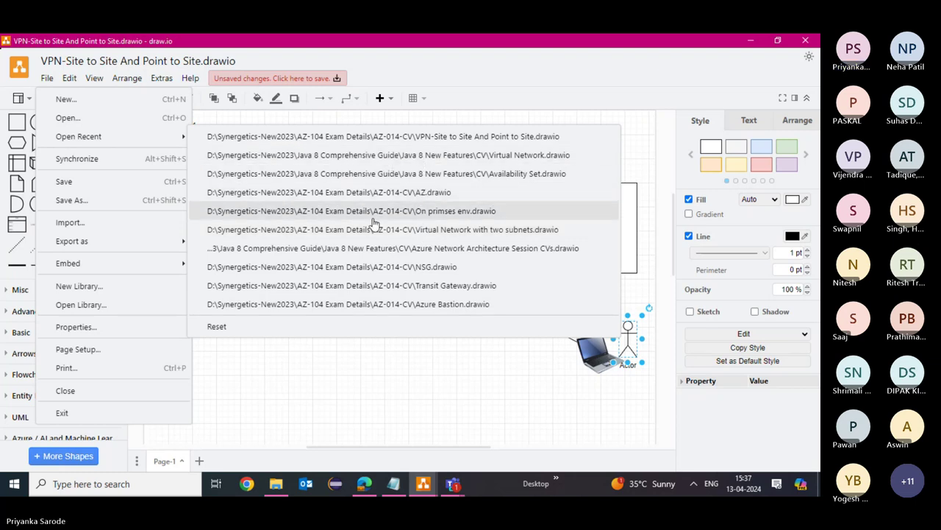
pyautogui.click(373, 249)
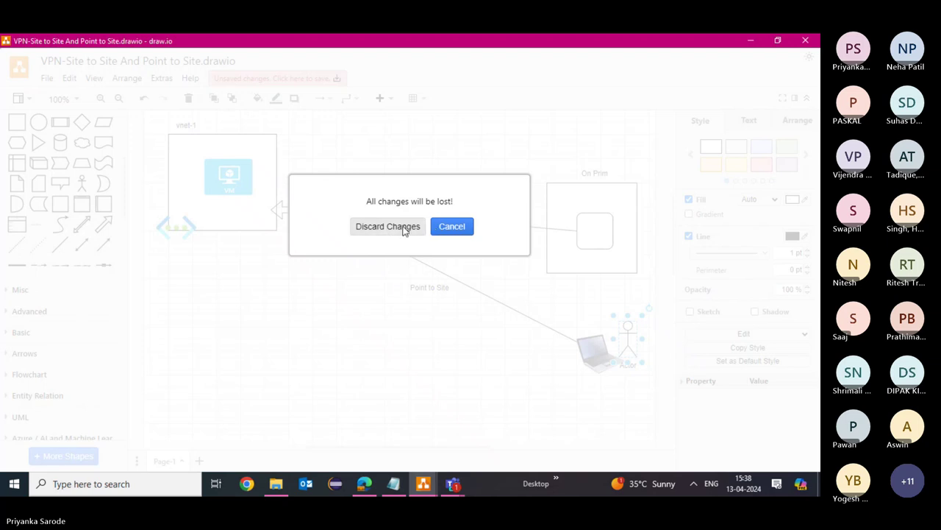
pyautogui.click(404, 230)
# Step: Examine the regional and global peering diagram and the Company A Sales and Marketing example on the Vnet Peering page
pyautogui.scroll(-2, 326, 135)
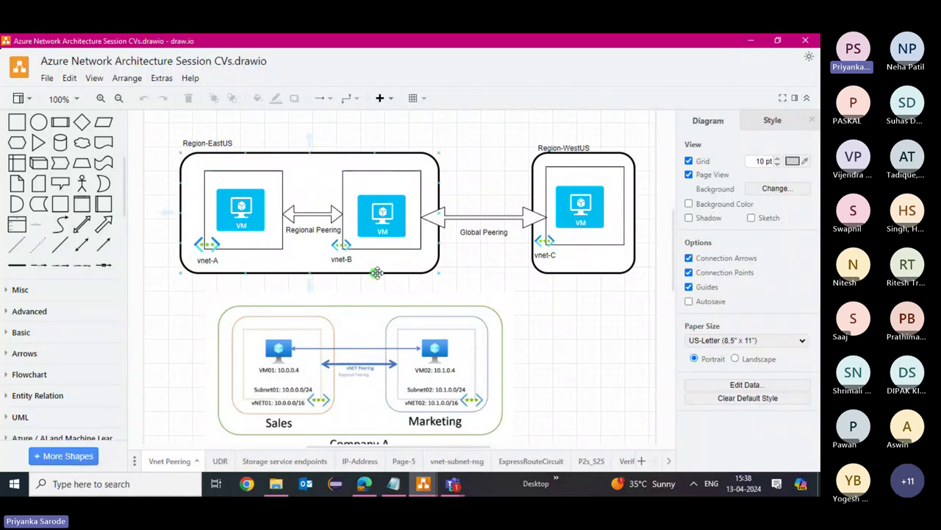
pyautogui.click(243, 203)
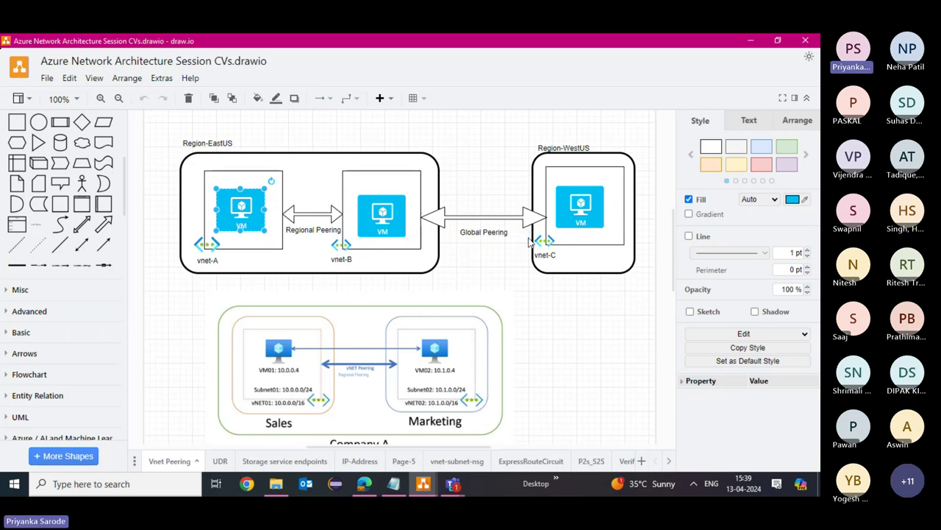
pyautogui.scroll(-2, 307, 356)
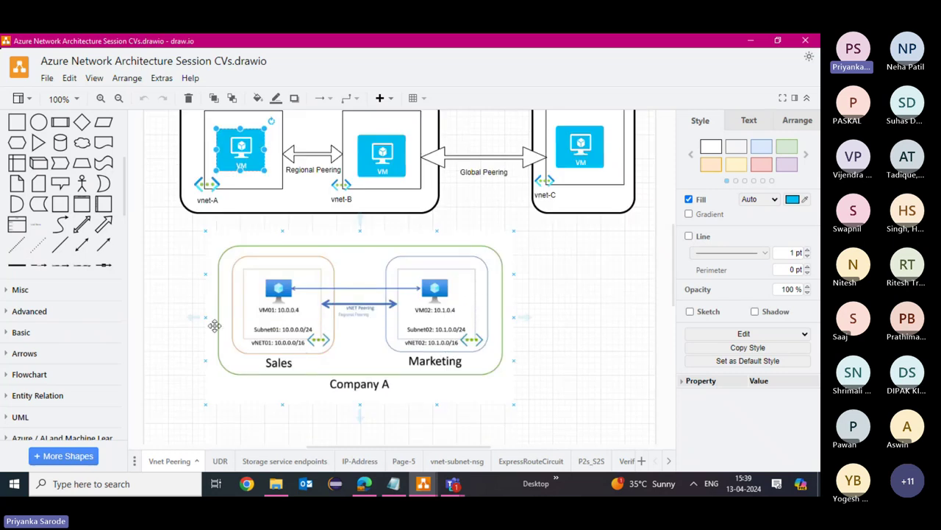
pyautogui.scroll(-4, 491, 309)
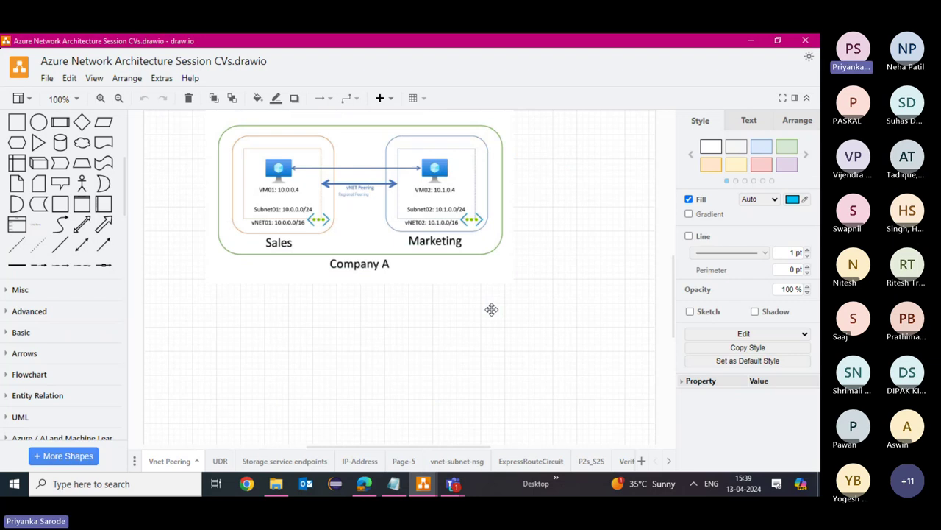
pyautogui.scroll(2, 492, 315)
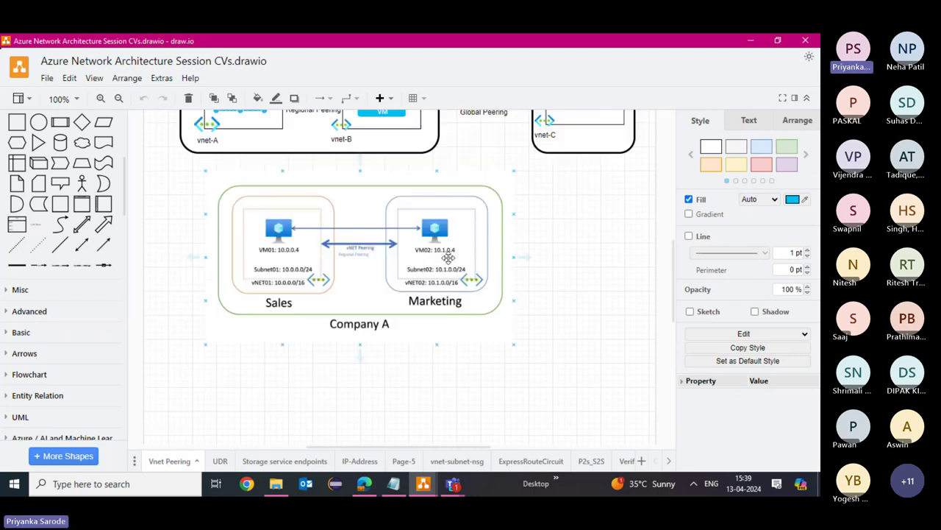
pyautogui.scroll(2, 565, 240)
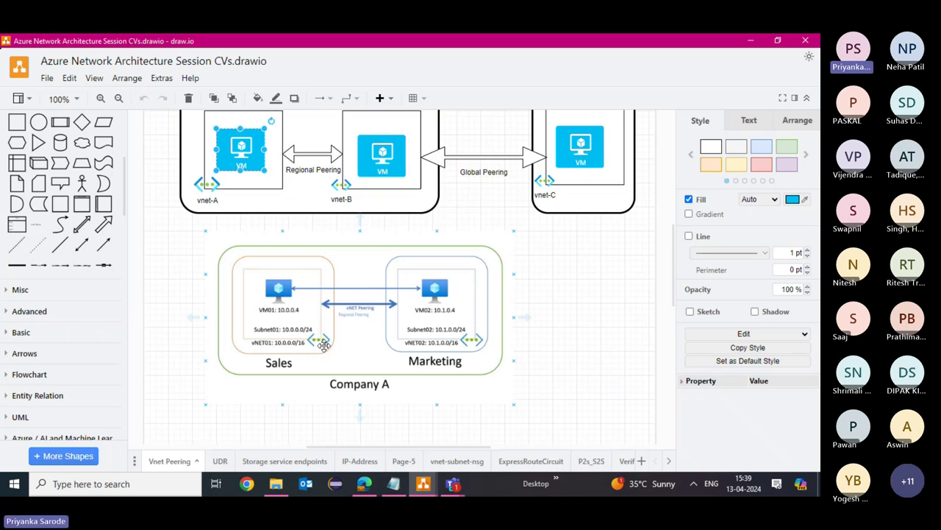
pyautogui.scroll(3, 324, 344)
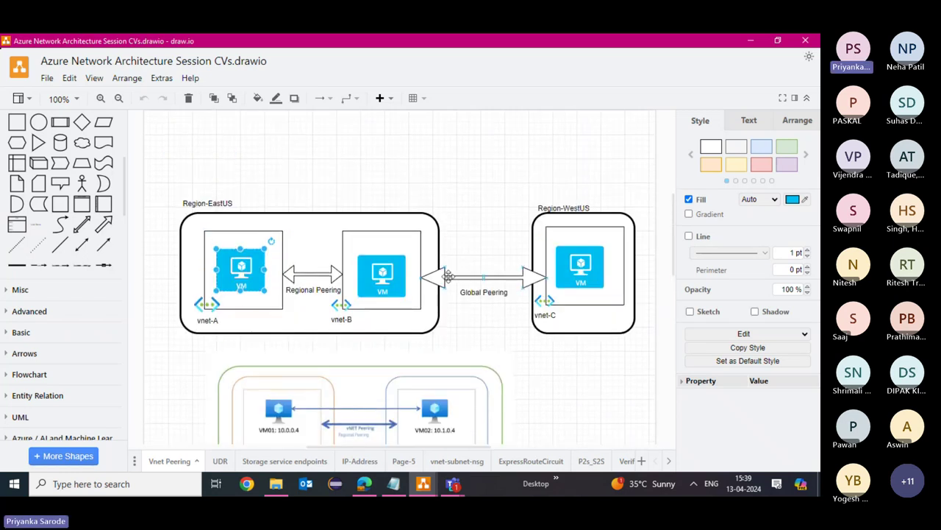
# Step: Switch to the AZ-900 SessionDoc in Notepad and add the line "Vnet Peering - Regional / Global" under Azure networking services
pyautogui.click(402, 489)
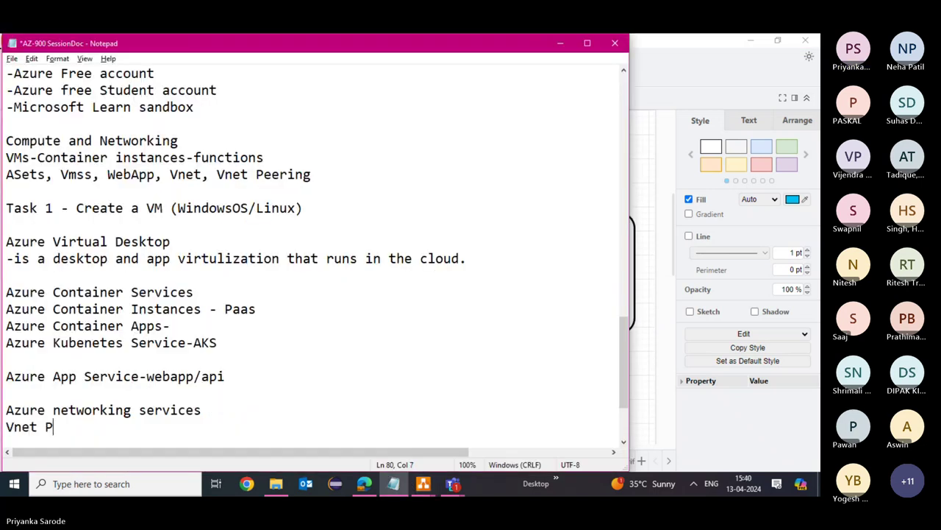
pyautogui.write('Vnet Peerin')
pyautogui.write('giobn')
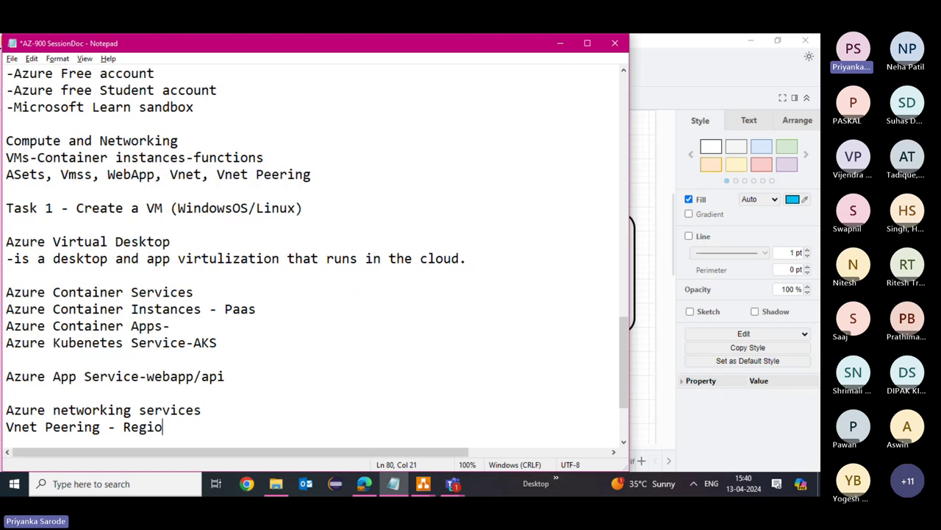
pyautogui.press('BackSpace')
pyautogui.press('BackSpace')
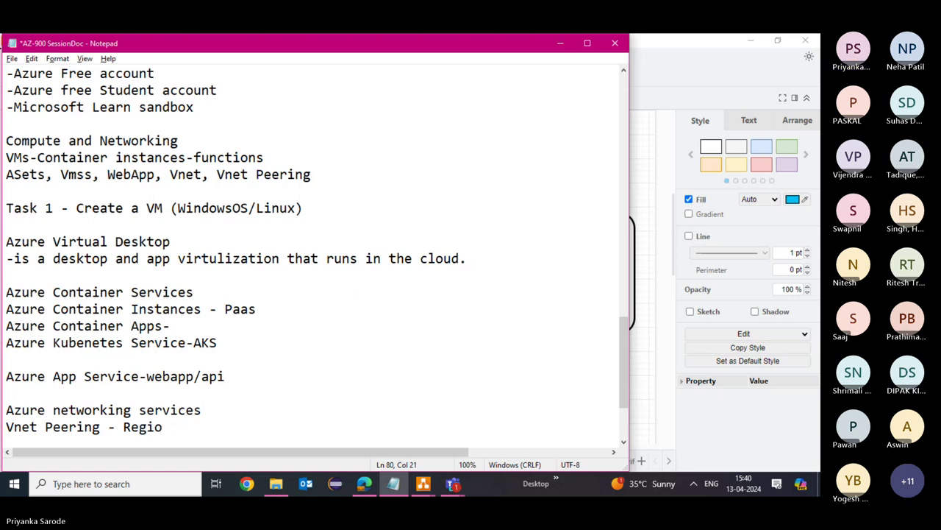
pyautogui.write('nal / Global')
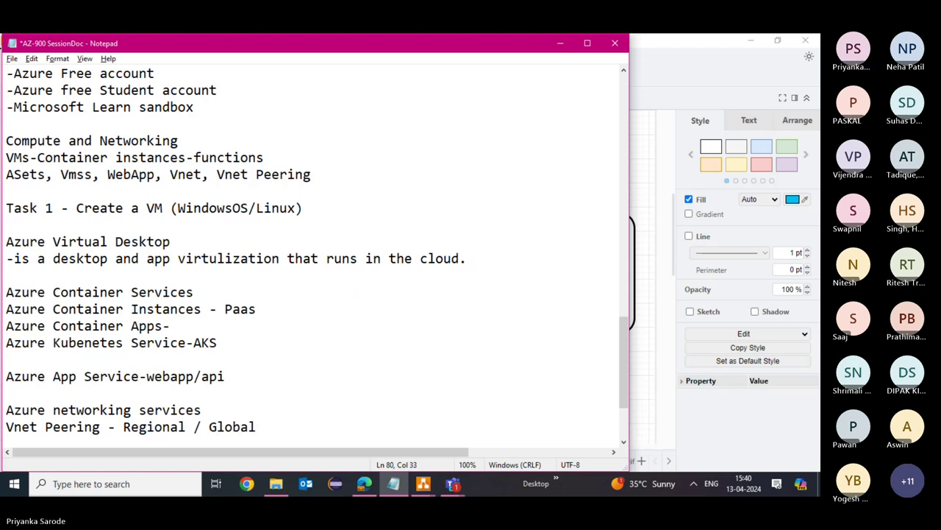
pyautogui.press('Return')
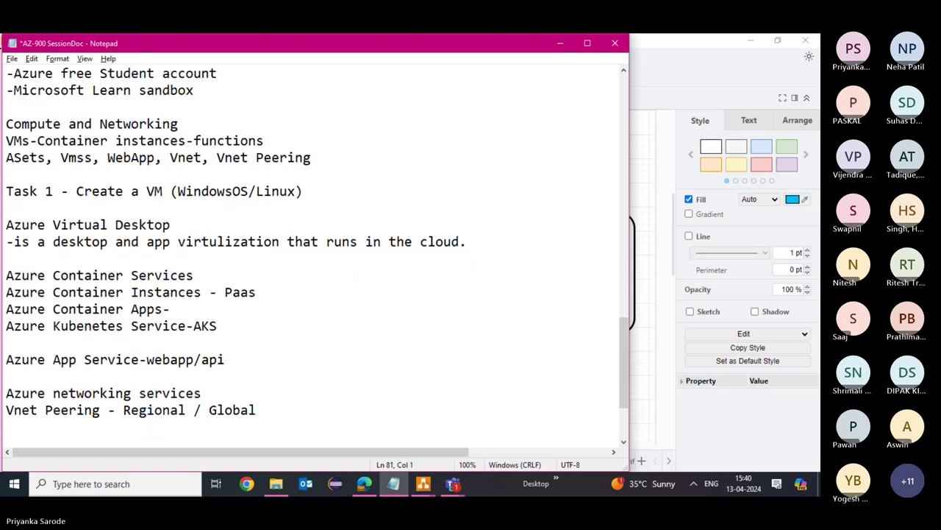
# Step: Add the lines "Site-to Site" and "Point to Site" below the Vnet Peering note and save the document
pyautogui.write('Sitr')
pyautogui.press('BackSpace')
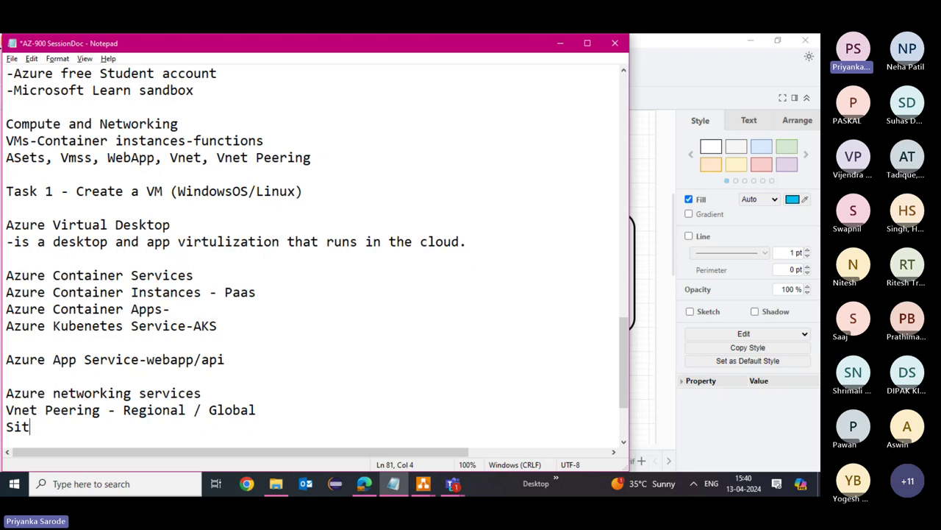
pyautogui.write('e')
pyautogui.press('BackSpace')
pyautogui.write('-to Site')
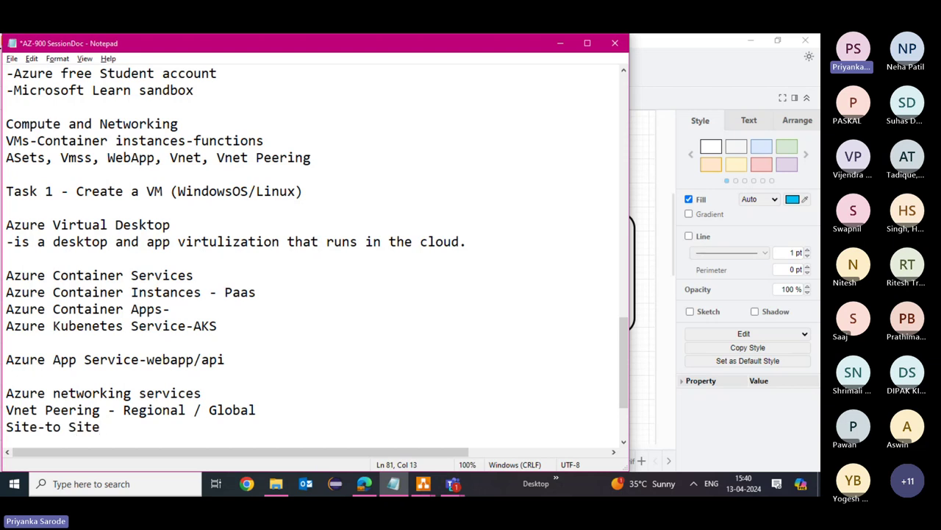
pyautogui.press('Return')
pyautogui.write('Point ')
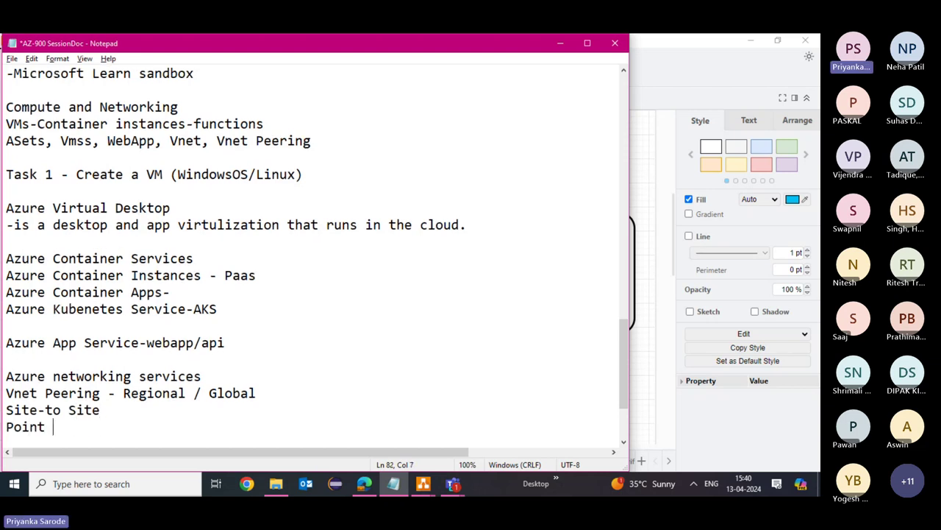
pyautogui.write('to Si')
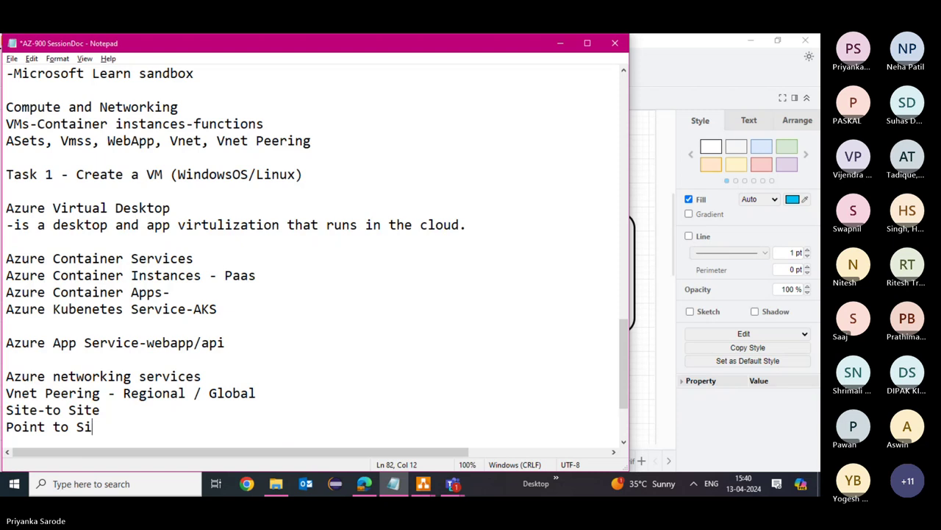
pyautogui.write('te')
pyautogui.press('Return')
pyautogui.hotkey('ctrl', 's')
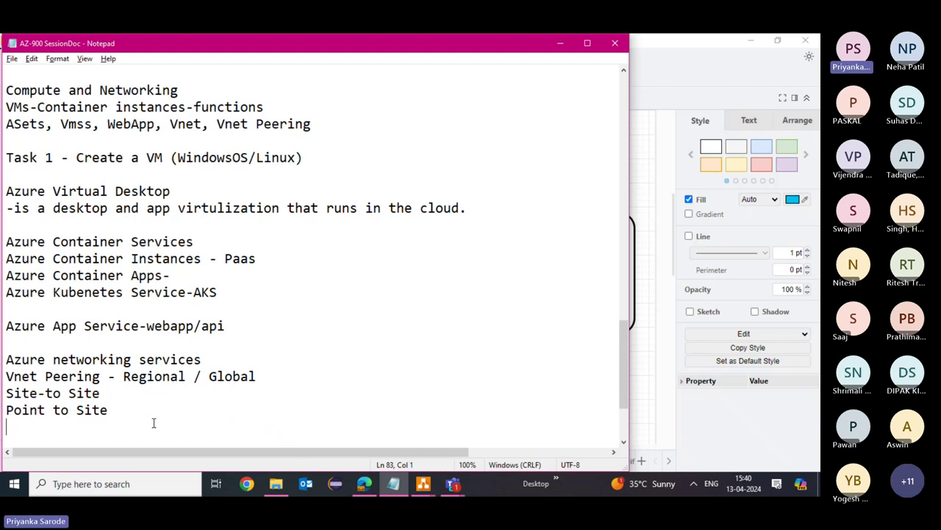
# Step: Add the line "VPN-Gateway-encrypted traffic over public internet" below the Point to Site note
pyautogui.write('V')
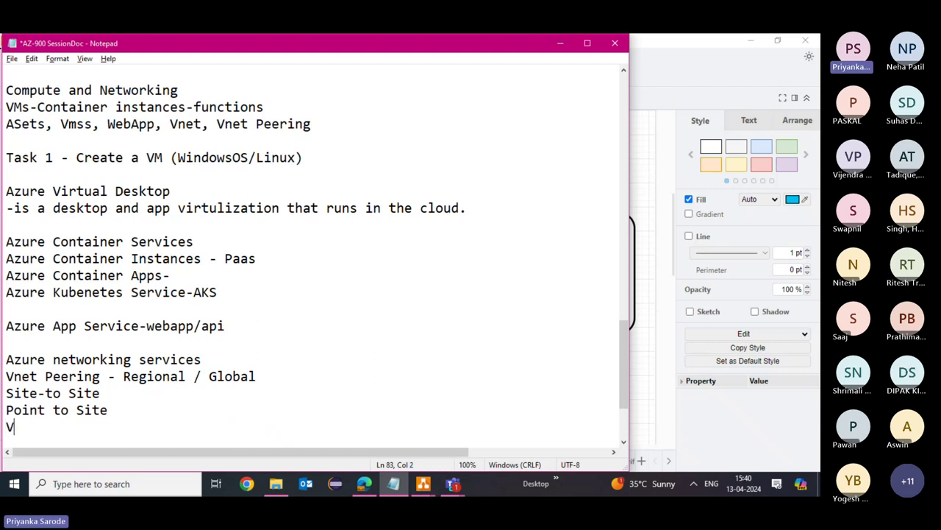
pyautogui.write('PN-Gatew')
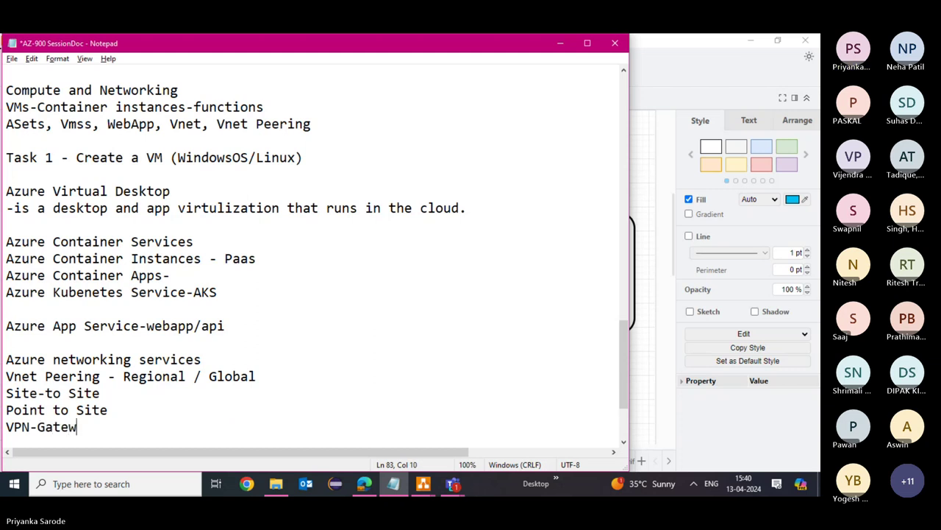
pyautogui.write('ay-ence')
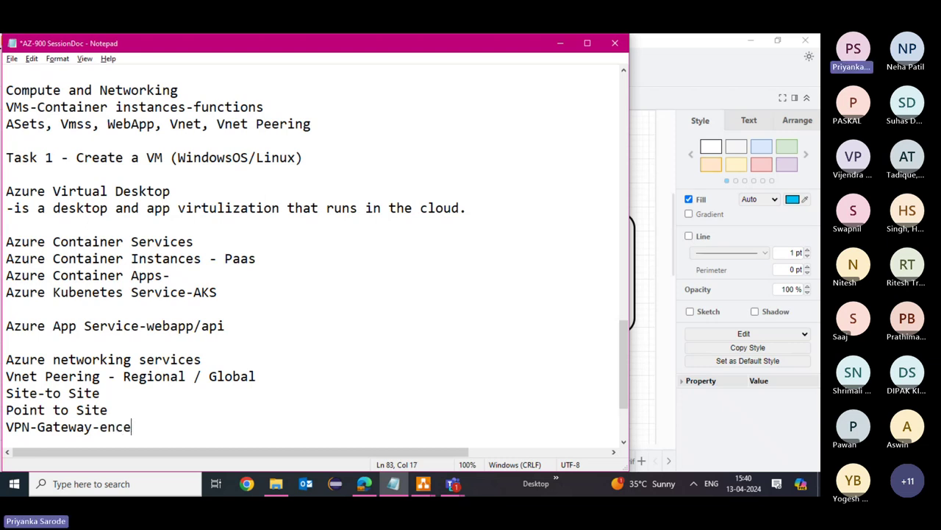
pyautogui.press('BackSpace')
pyautogui.write('rypted')
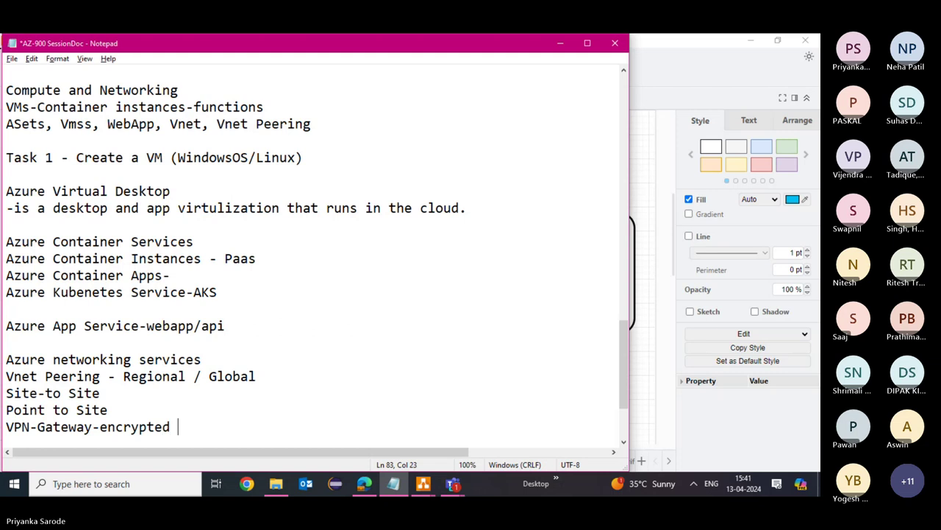
pyautogui.write(' traffic ov=ver')
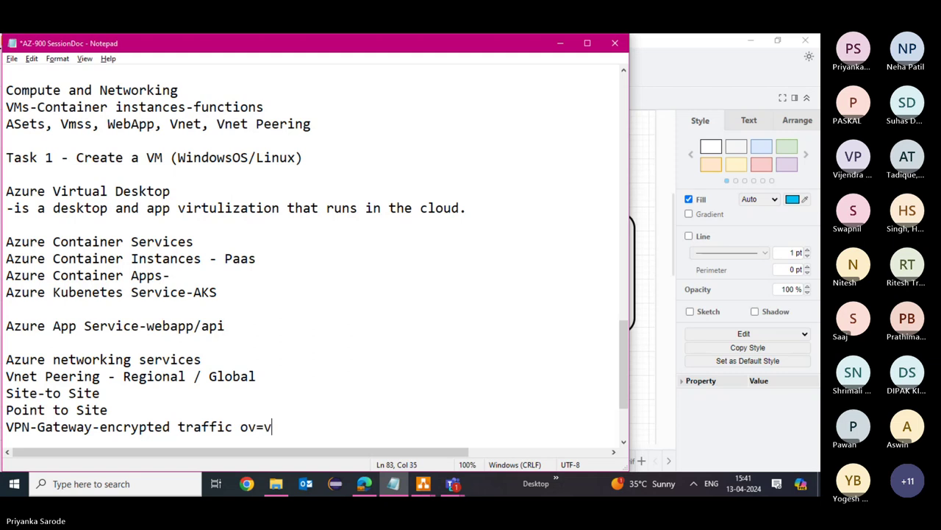
pyautogui.press('BackSpace')
pyautogui.press('Left')
pyautogui.press('Left')
pyautogui.press('Left')
pyautogui.press('BackSpace')
pyautogui.press('BackSpace')
pyautogui.write('public ')
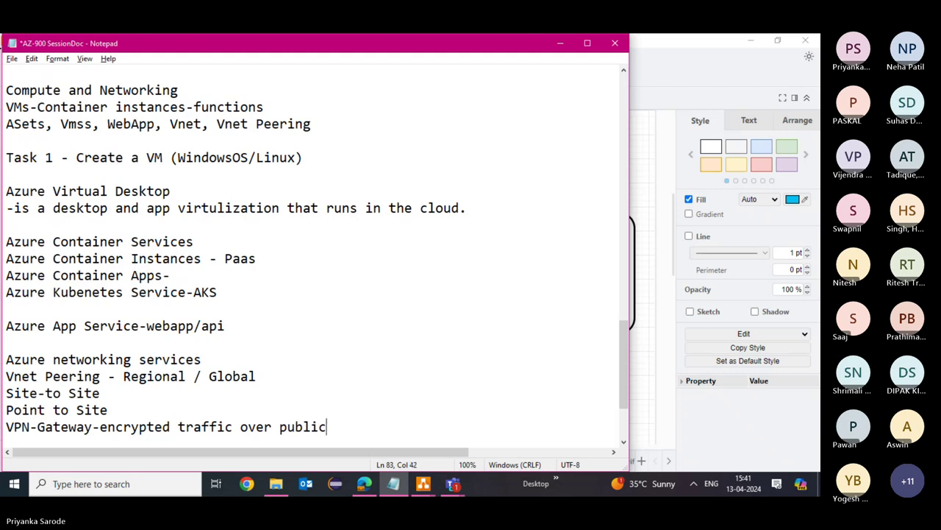
pyautogui.write('internet')
pyautogui.press('Return')
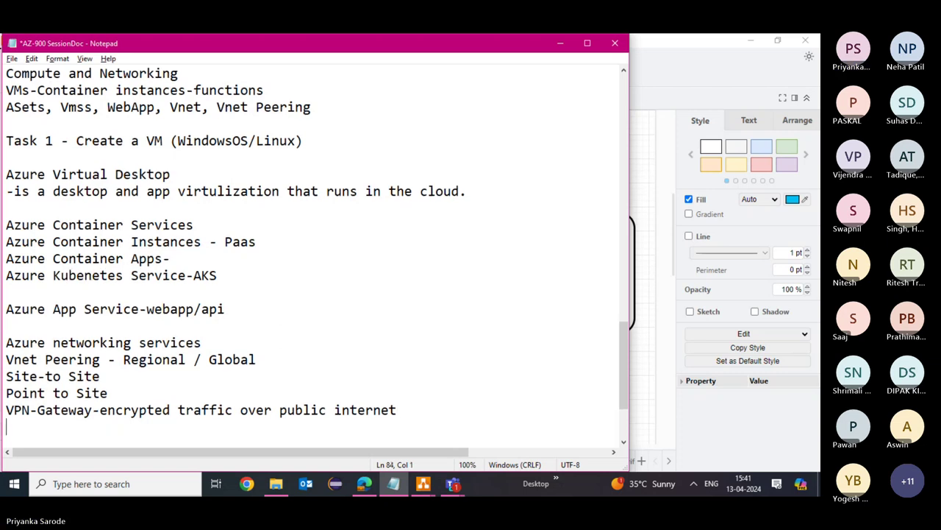
# Step: Start a new note line reading "Express Route - " below the VPN-Gateway note
pyautogui.write('E')
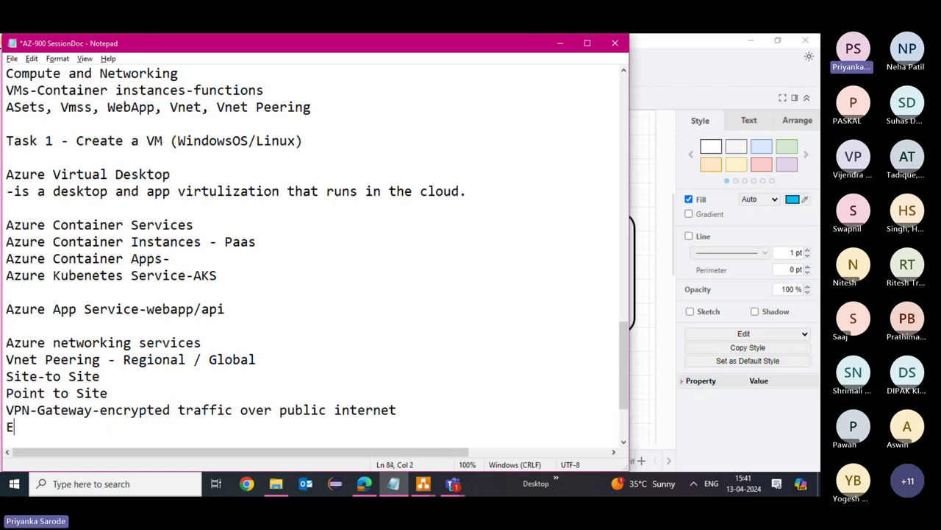
pyautogui.write('xpress')
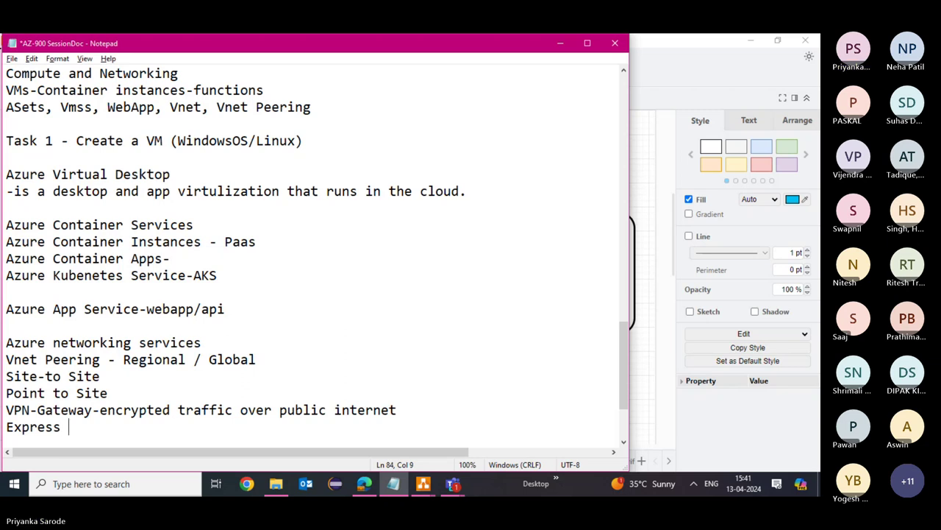
pyautogui.write(' Route ')
pyautogui.write('=')
pyautogui.press('BackSpace')
pyautogui.press('BackSpace')
pyautogui.write('-')
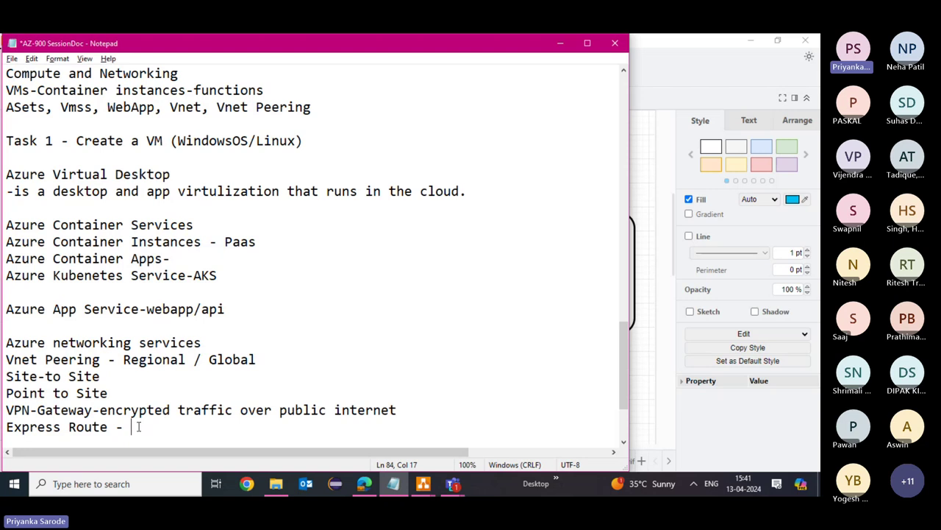
# Step: Minimize the notes and diagram windows, switch to Microsoft Edge, and search Bing for "express route azure"
pyautogui.click(557, 43)
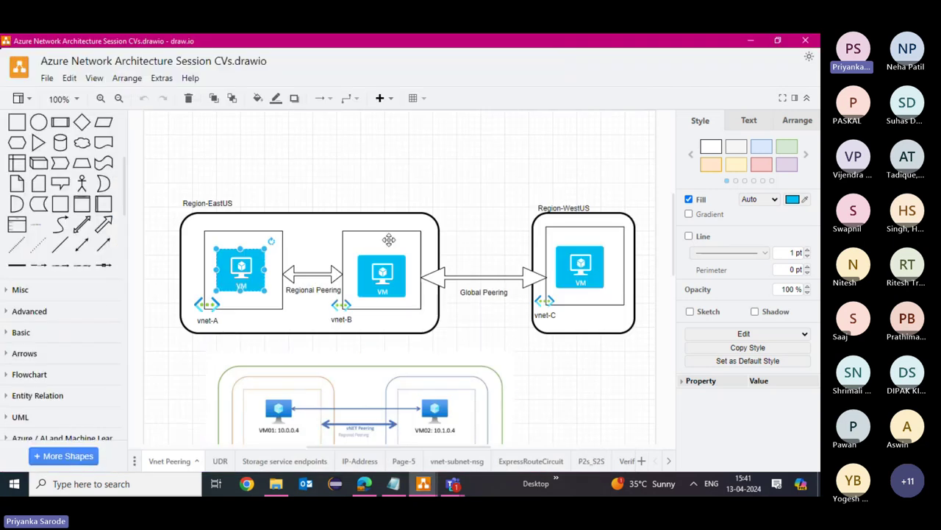
pyautogui.click(749, 40)
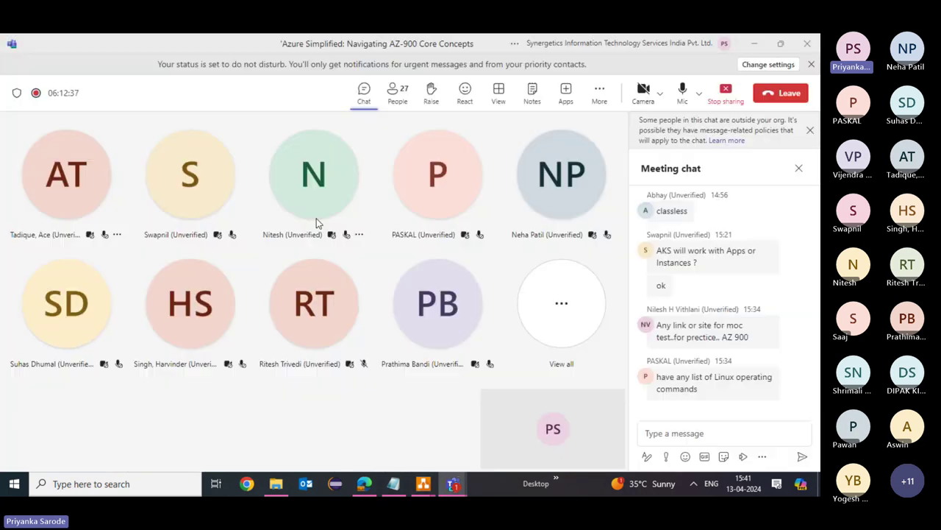
pyautogui.click(365, 485)
pyautogui.click(183, 44)
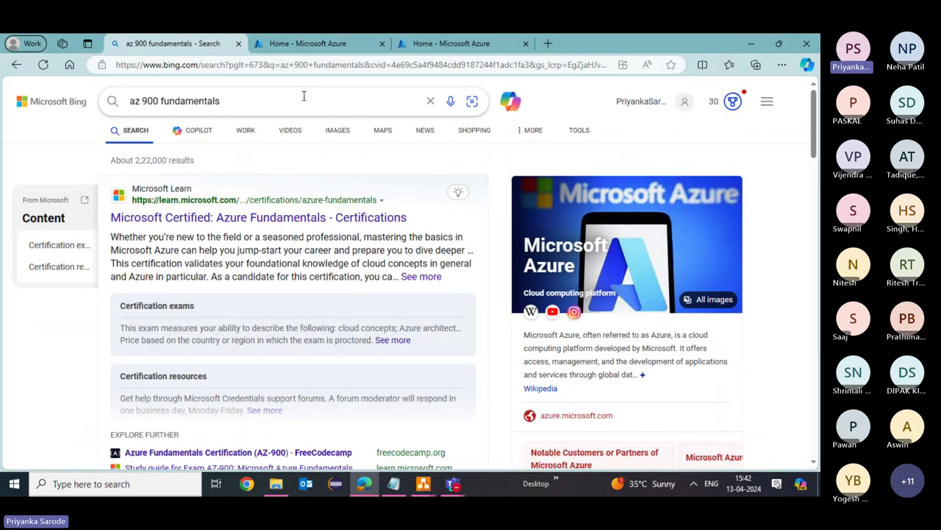
pyautogui.click(431, 101)
pyautogui.write('ex')
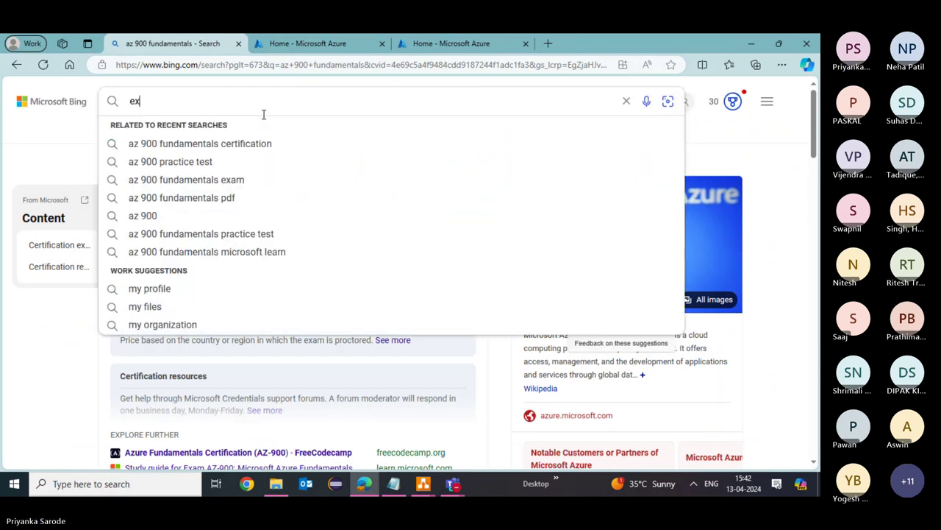
pyautogui.write('press ')
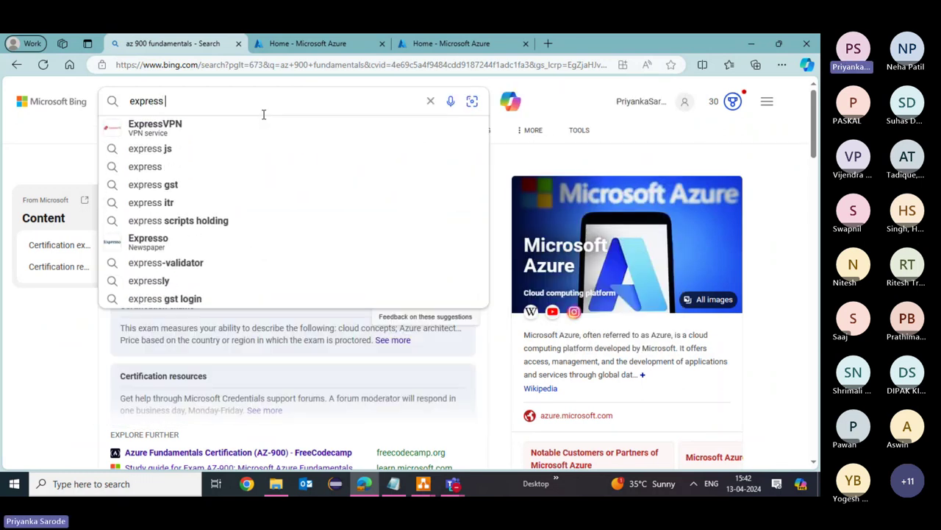
pyautogui.write('r')
pyautogui.write('oute')
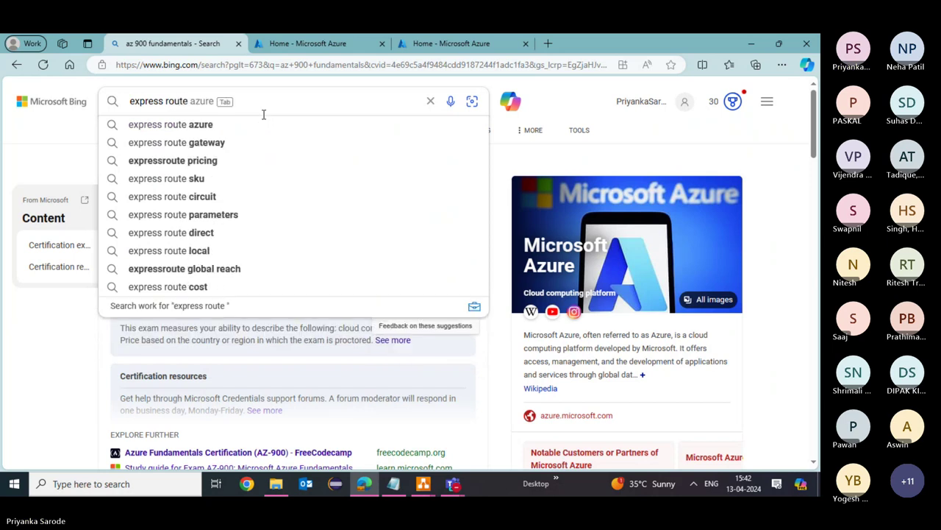
pyautogui.press('Tab')
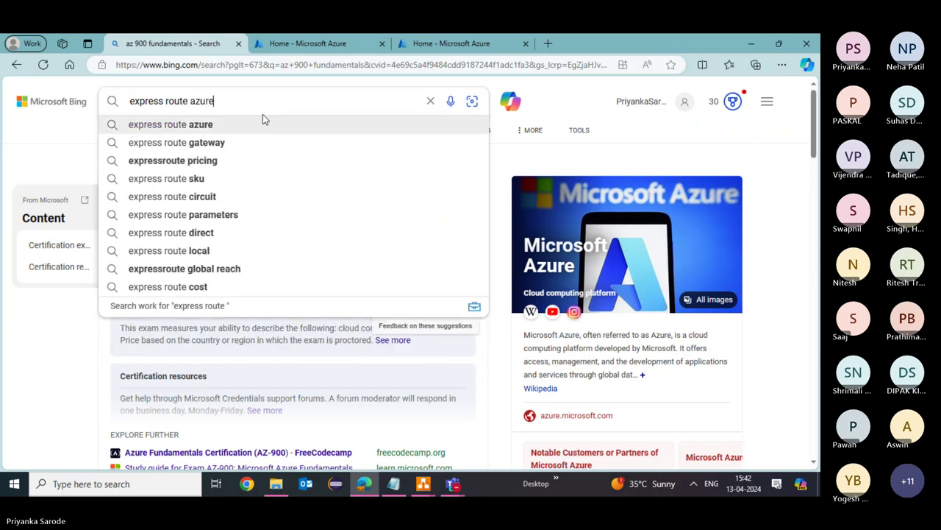
pyautogui.press('Return')
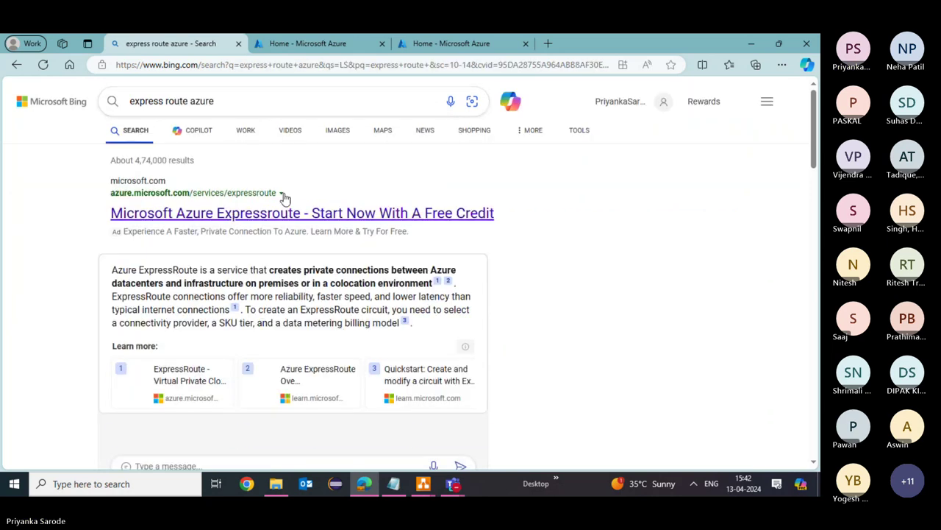
# Step: Find an ExpressRoute peering diagram among the image results, open its 4sysops article, and enlarge the diagram there
pyautogui.click(341, 130)
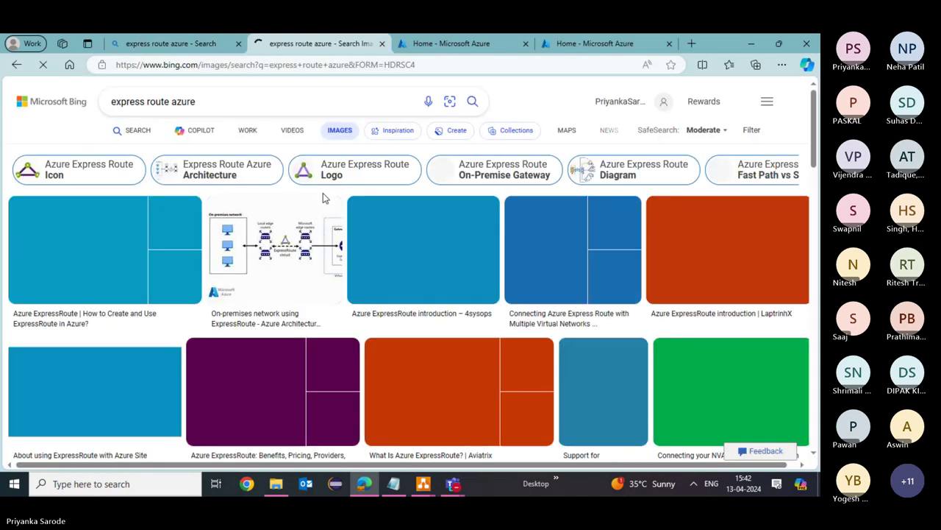
pyautogui.click(261, 214)
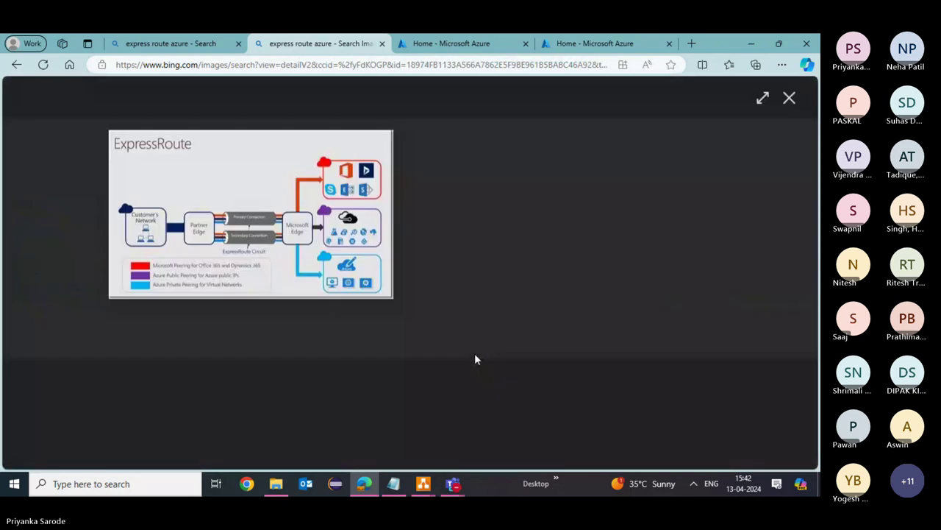
pyautogui.click(320, 239)
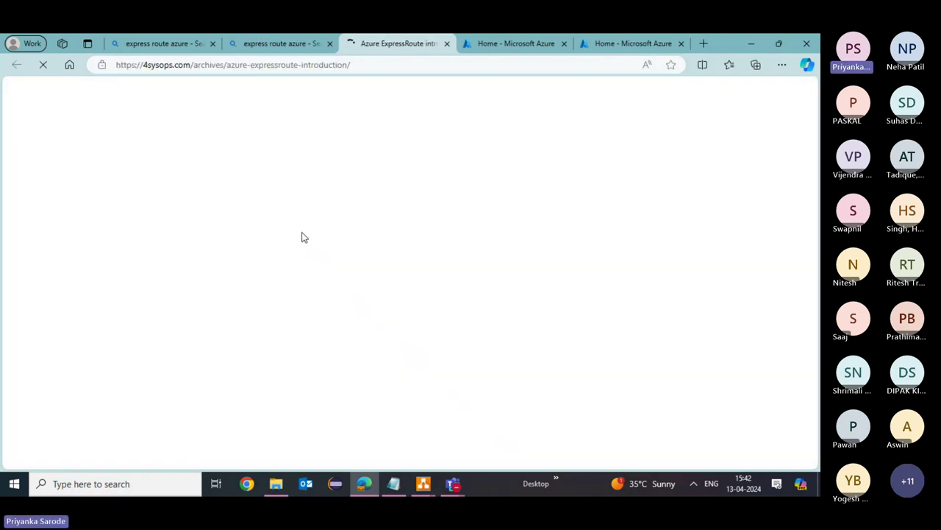
pyautogui.scroll(-4, 502, 364)
pyautogui.scroll(-4, 502, 361)
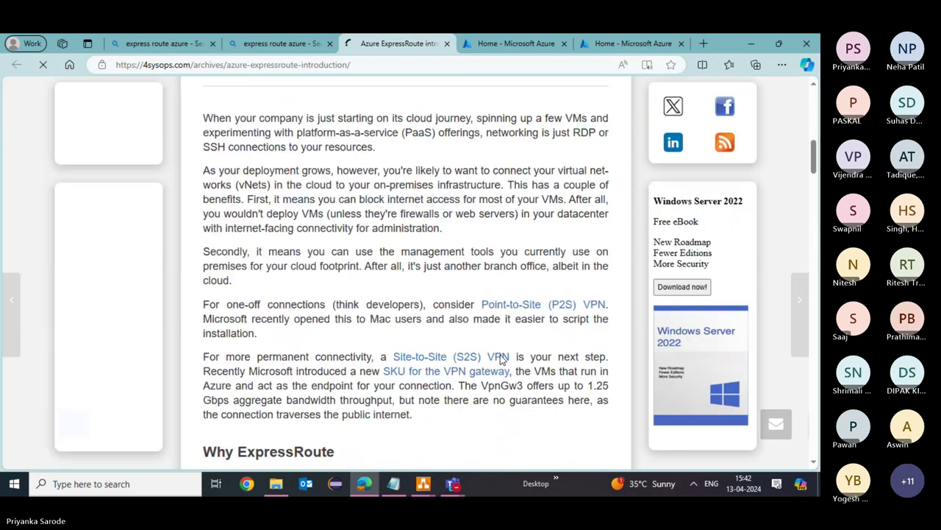
pyautogui.scroll(-7, 502, 358)
pyautogui.click(464, 339)
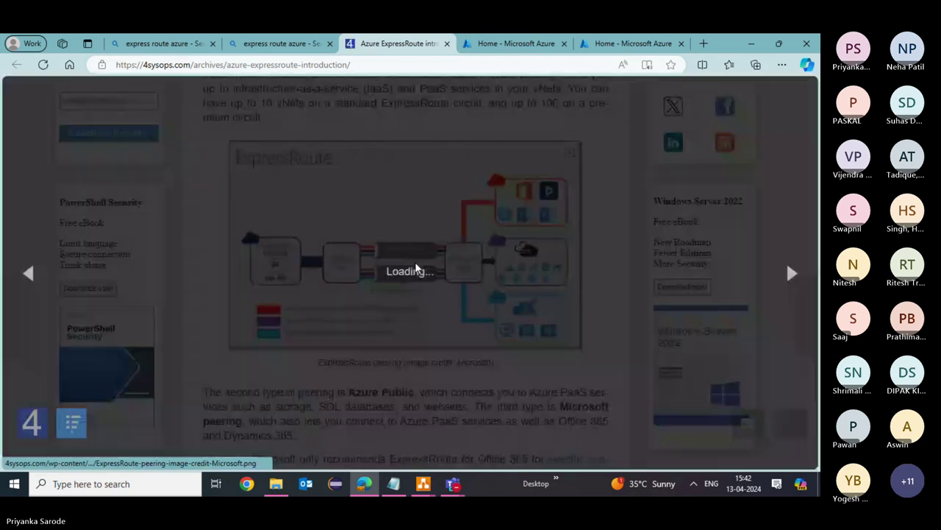
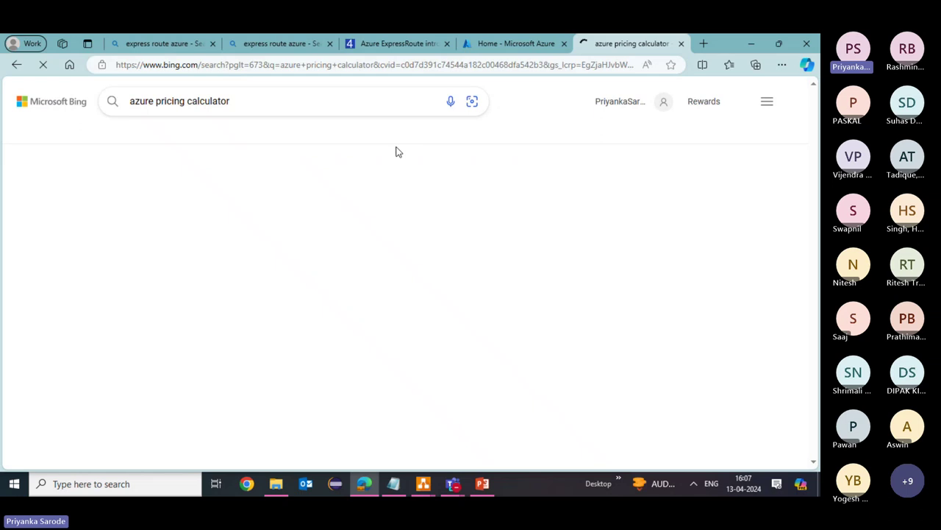
# Step: Open the Azure Pricing calculator page from the "azure pricing calculator" search results
pyautogui.click(196, 213)
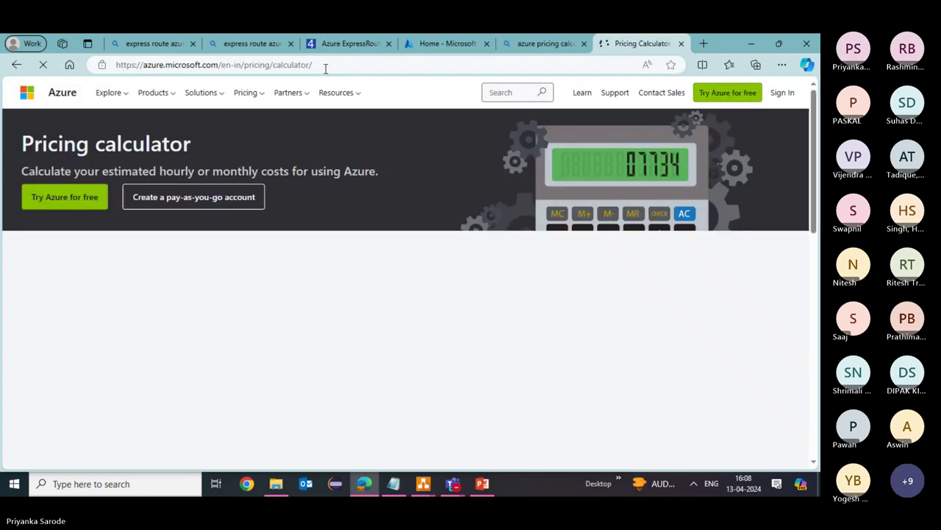
# Step: Copy the Pricing calculator page link, switch to the Teams meeting window, and send the link in the meeting chat
pyautogui.click(326, 66)
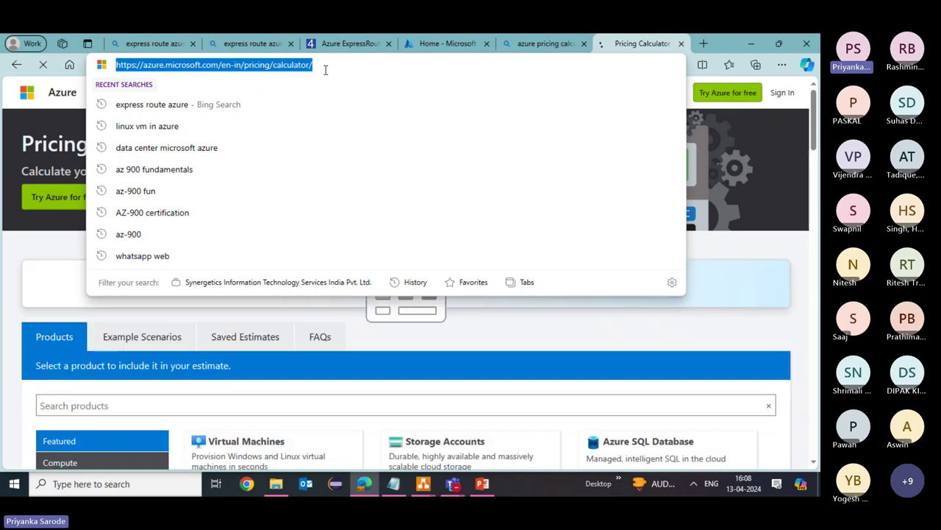
pyautogui.hotkey('alt', 'Tab')
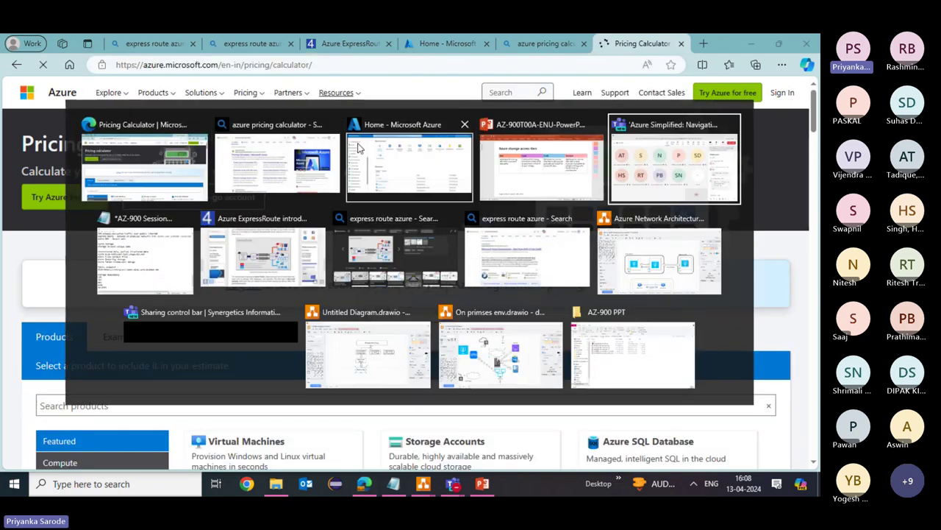
pyautogui.hotkey('alt', 'Tab')
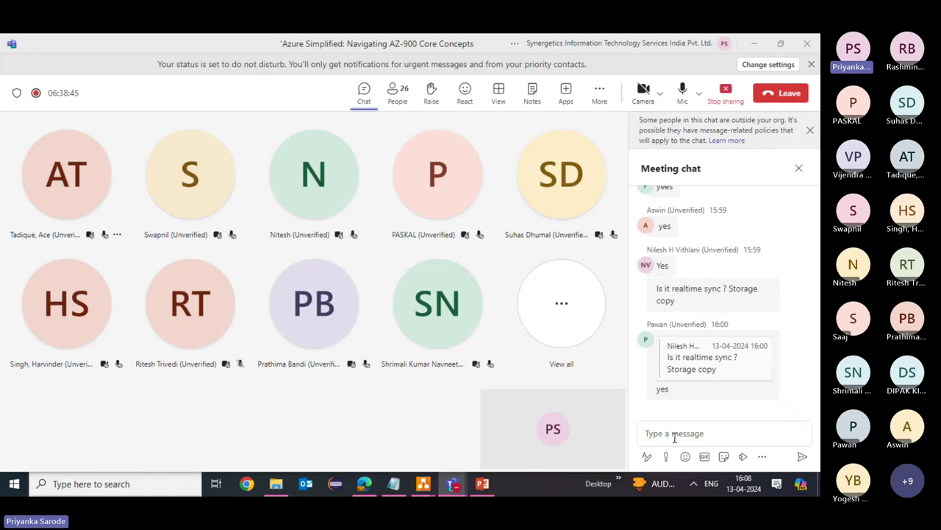
pyautogui.click(675, 437)
pyautogui.write('Pricing Calculator | Microsoft Azure')
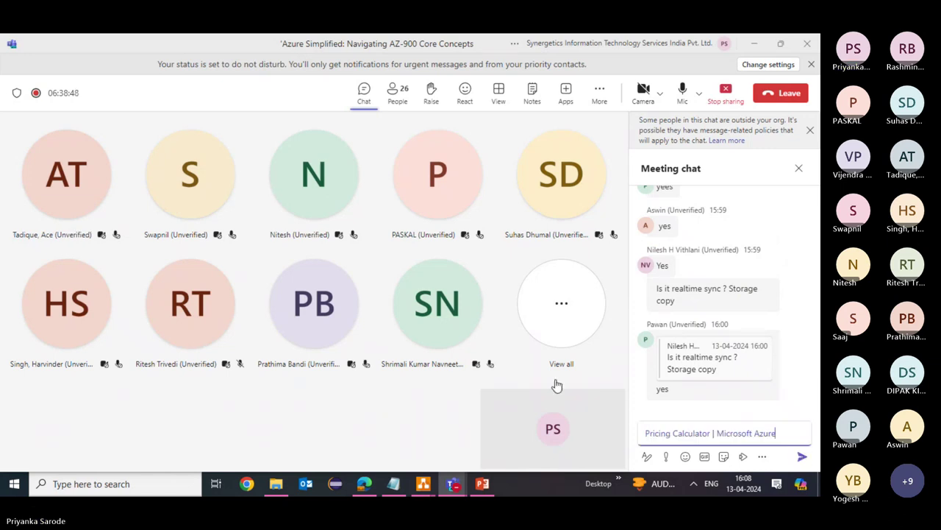
pyautogui.press('Return')
# Step: Switch back to Microsoft Edge, add Storage Accounts to the pricing estimate, and open its configuration
pyautogui.hotkey('alt', 'Tab')
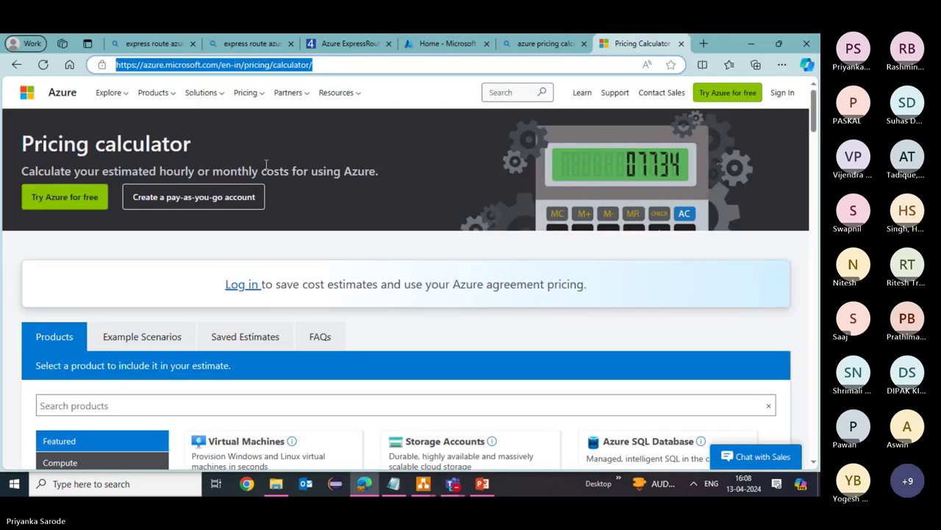
pyautogui.scroll(-4, 261, 177)
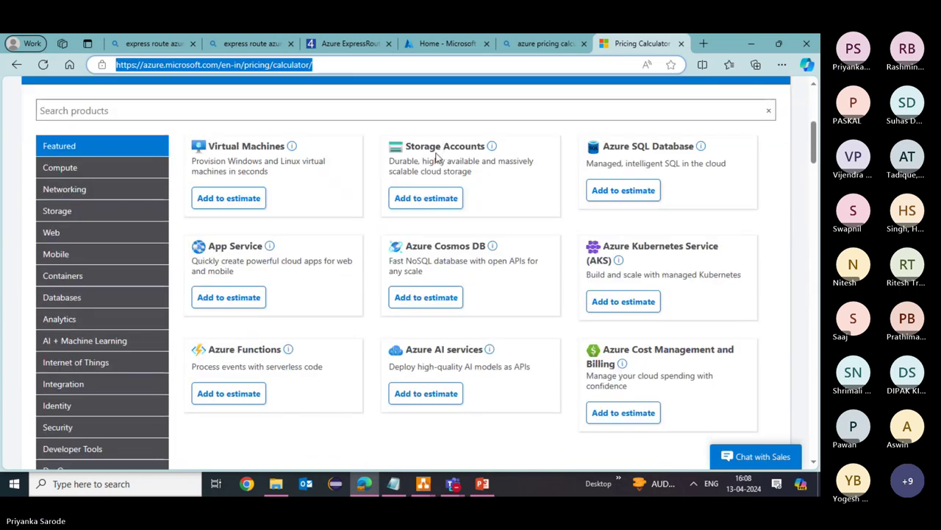
pyautogui.click(441, 198)
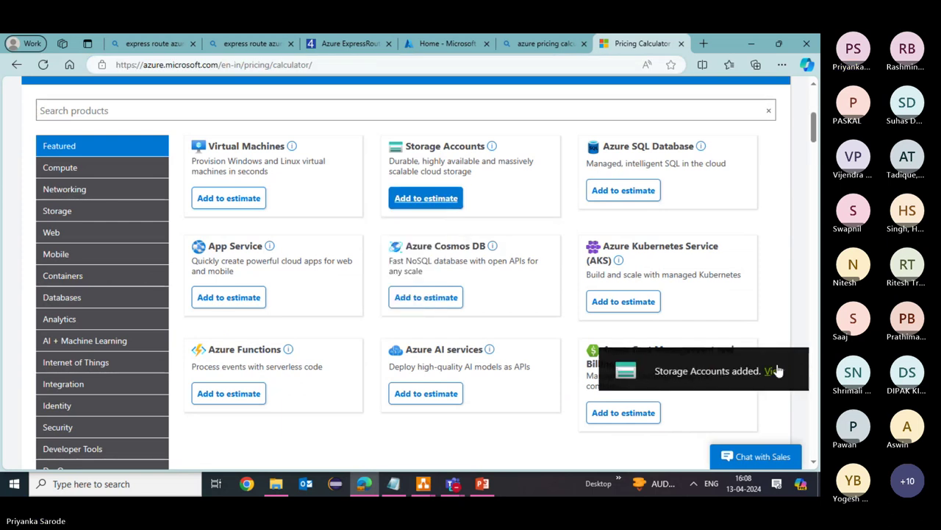
pyautogui.click(778, 370)
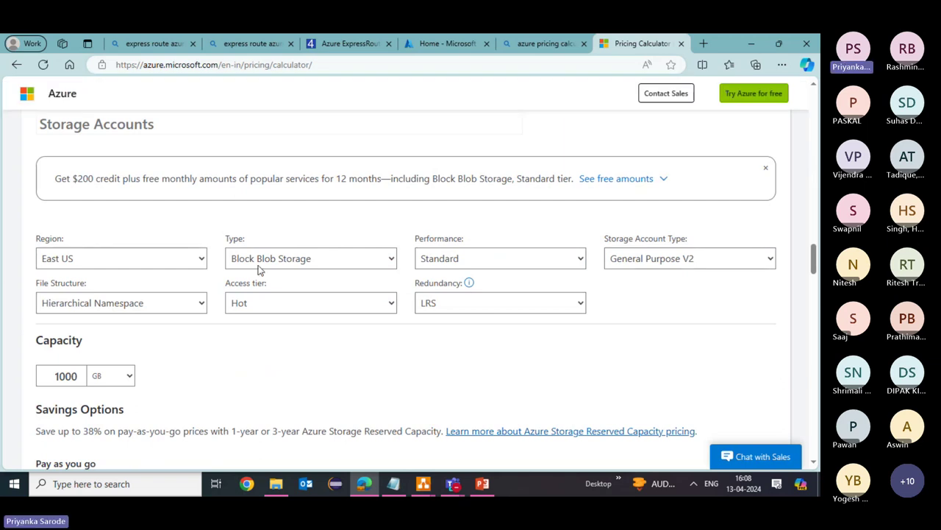
# Step: Review the Type and Access tier options for the storage account, keeping Block Blob Storage and Hot
pyautogui.click(386, 258)
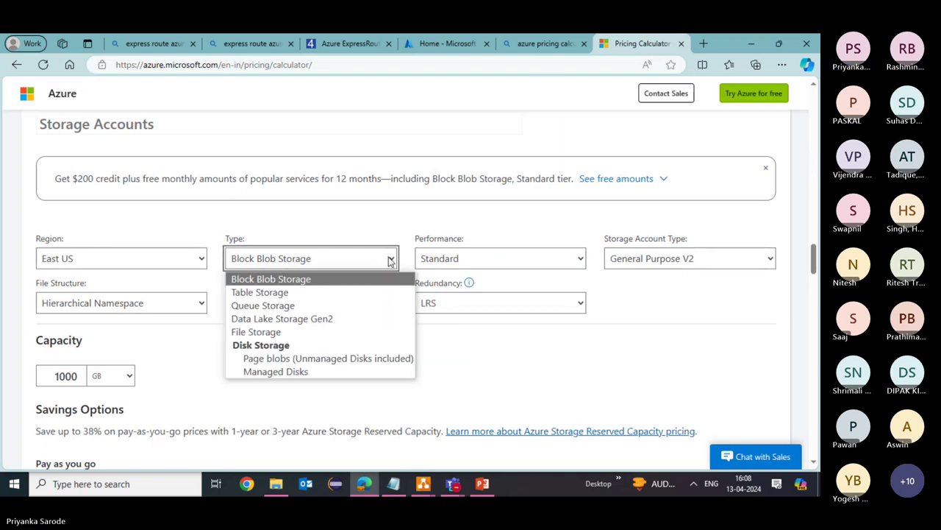
pyautogui.click(391, 258)
pyautogui.doubleClick(287, 261)
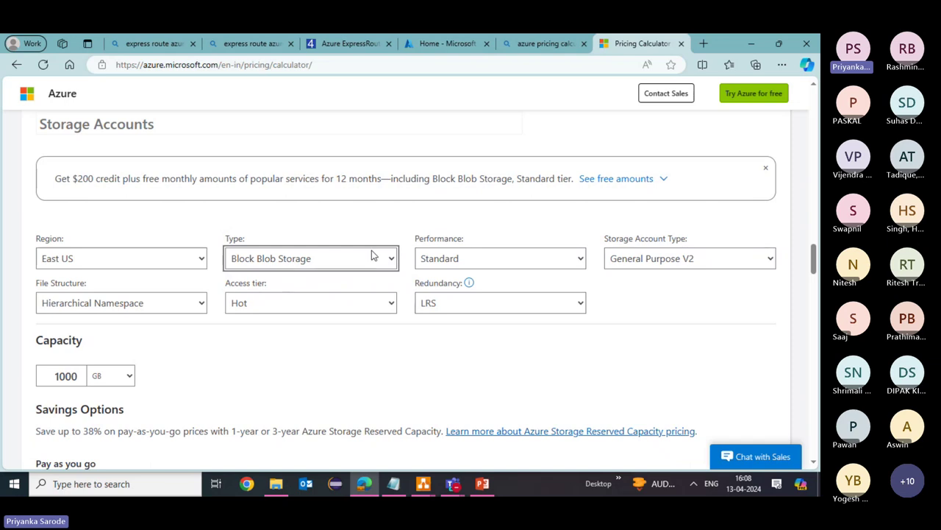
pyautogui.click(247, 308)
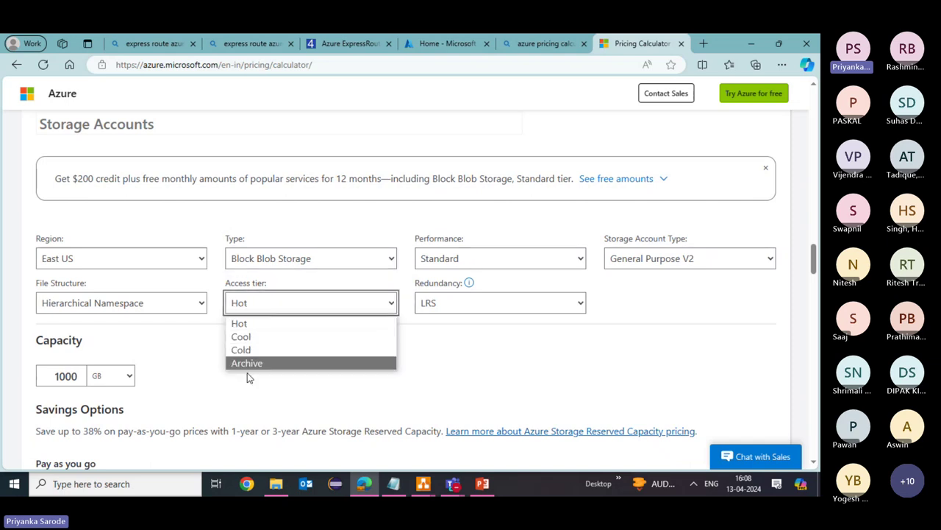
pyautogui.click(247, 324)
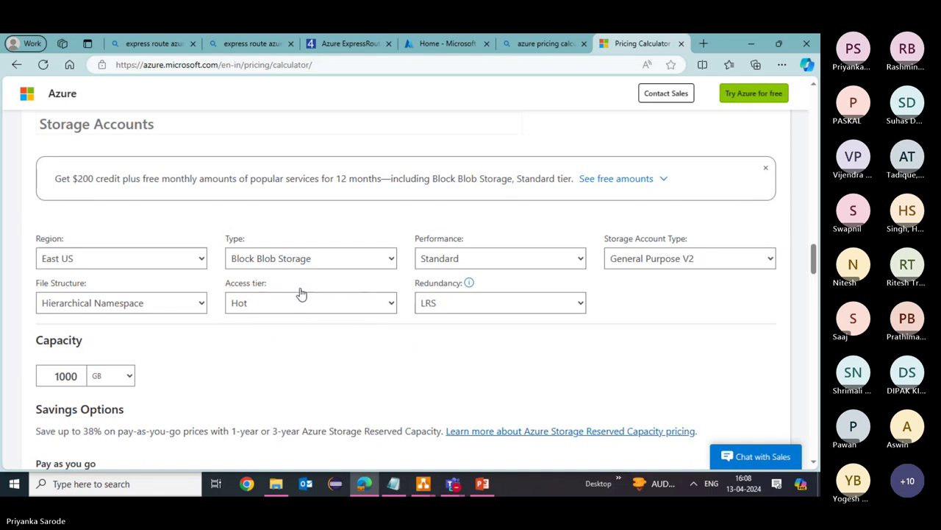
# Step: Examine the Hot tier's capacity, savings options, monthly storage cost, and operations and data transfer charges
pyautogui.scroll(-1, 358, 320)
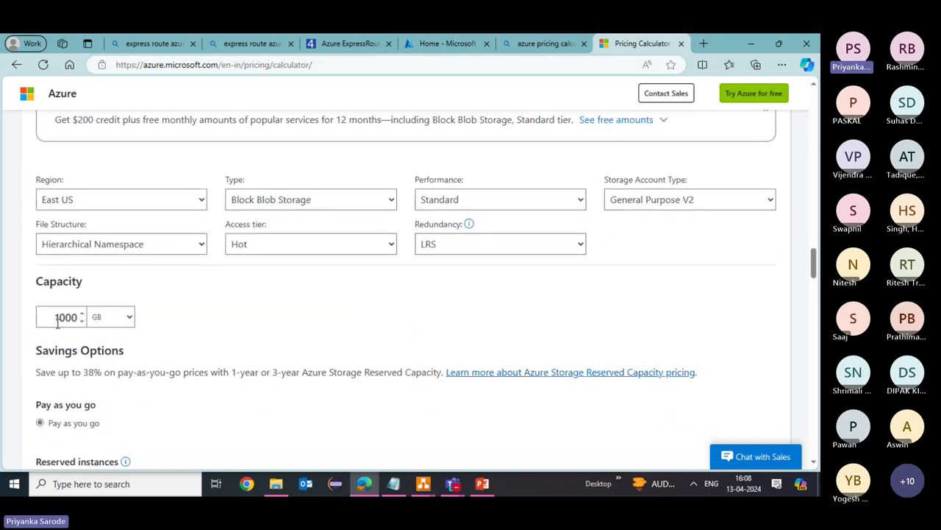
pyautogui.scroll(-2, 175, 325)
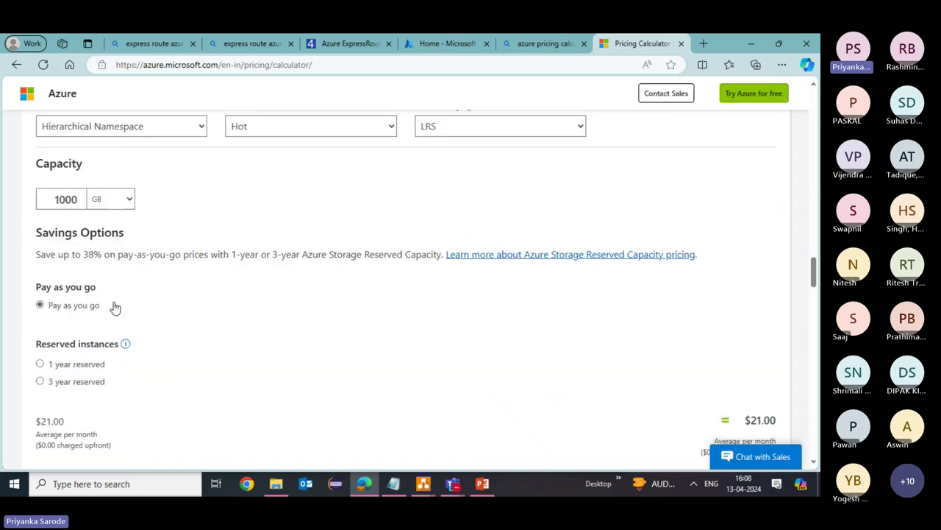
pyautogui.scroll(-3, 183, 302)
pyautogui.scroll(-2, 235, 230)
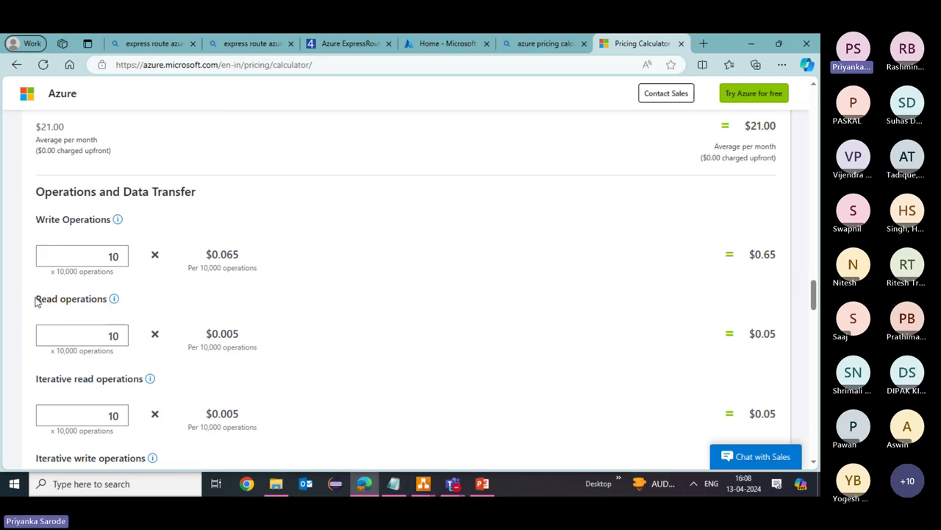
pyautogui.moveTo(36, 297); pyautogui.dragTo(140, 306)
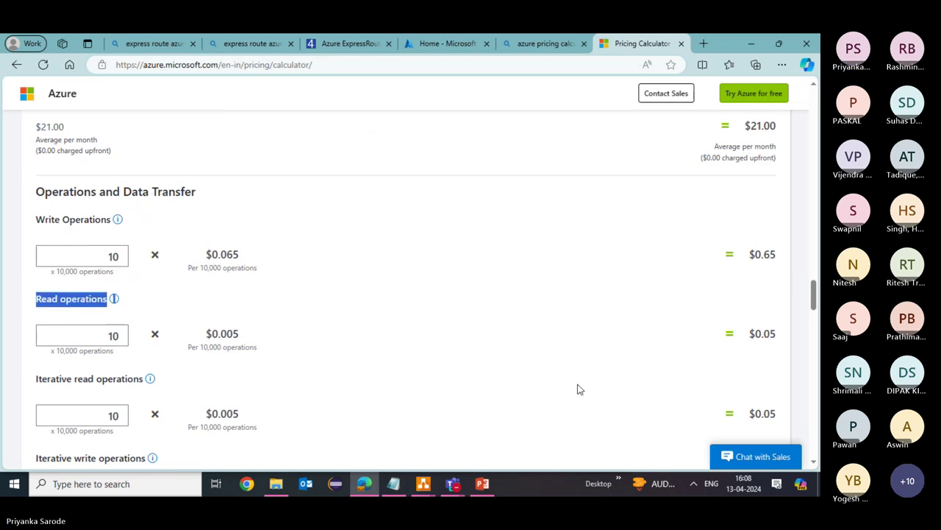
pyautogui.moveTo(750, 334); pyautogui.dragTo(783, 335)
pyautogui.scroll(1, 451, 271)
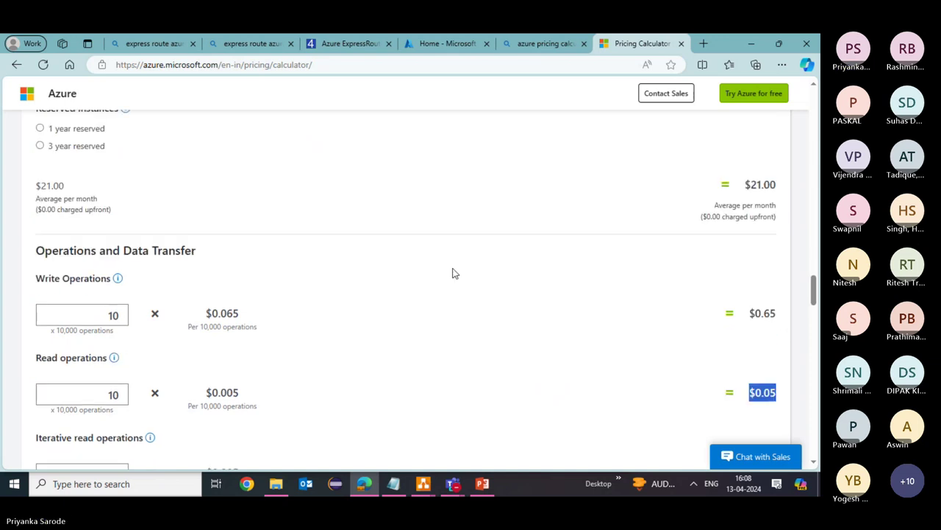
pyautogui.moveTo(741, 185); pyautogui.dragTo(784, 184)
pyautogui.scroll(-5, 304, 374)
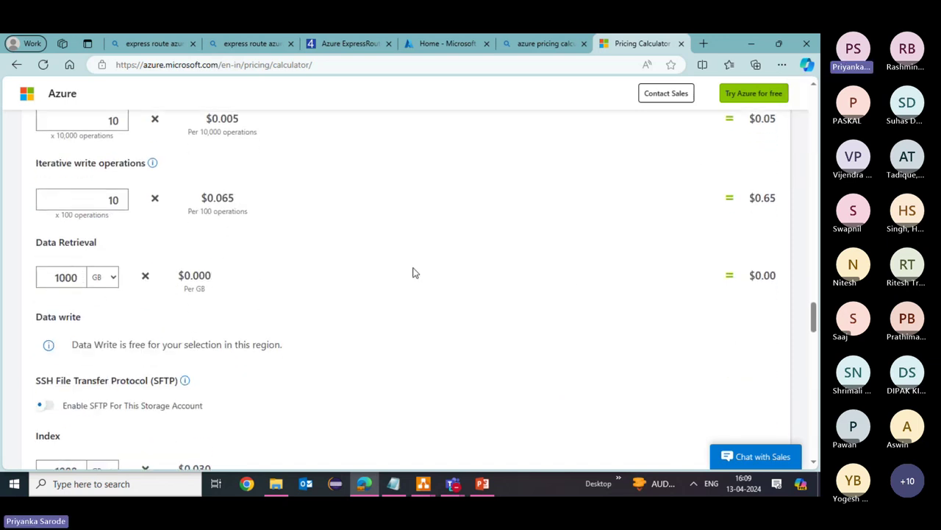
# Step: Set the storage account's access tier to Archive and examine its monthly storage and read operations costs
pyautogui.scroll(6, 586, 293)
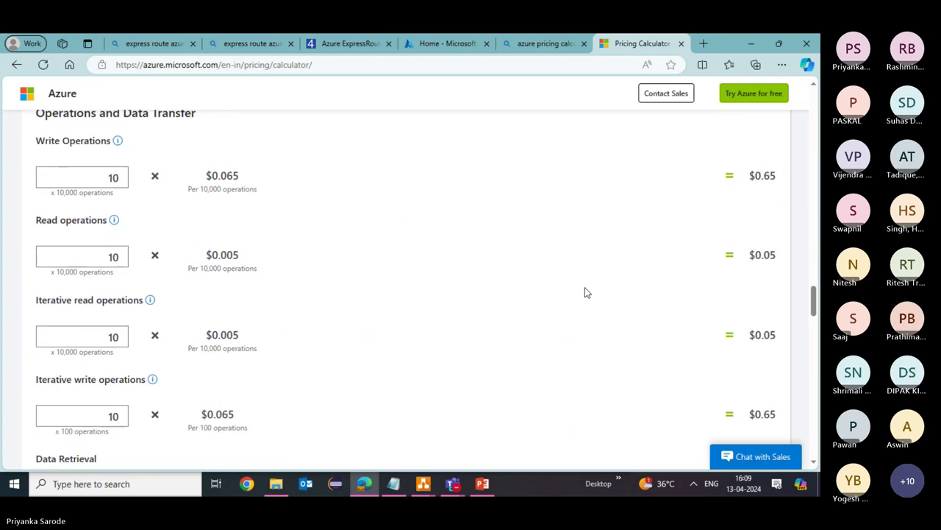
pyautogui.scroll(3, 500, 301)
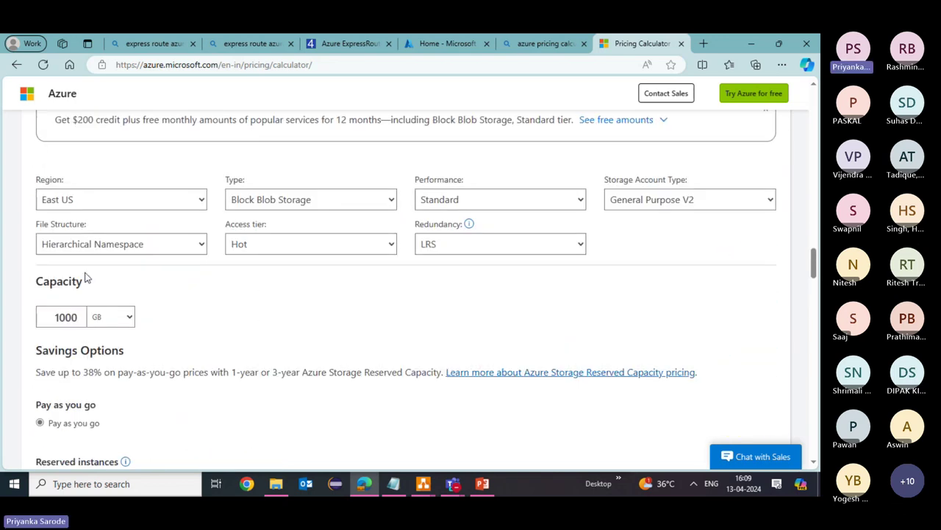
pyautogui.click(393, 245)
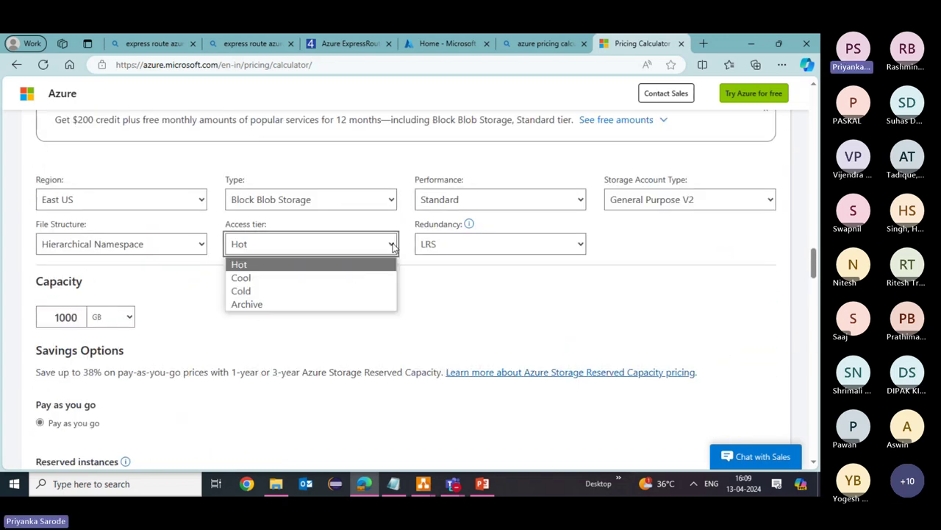
pyautogui.click(298, 312)
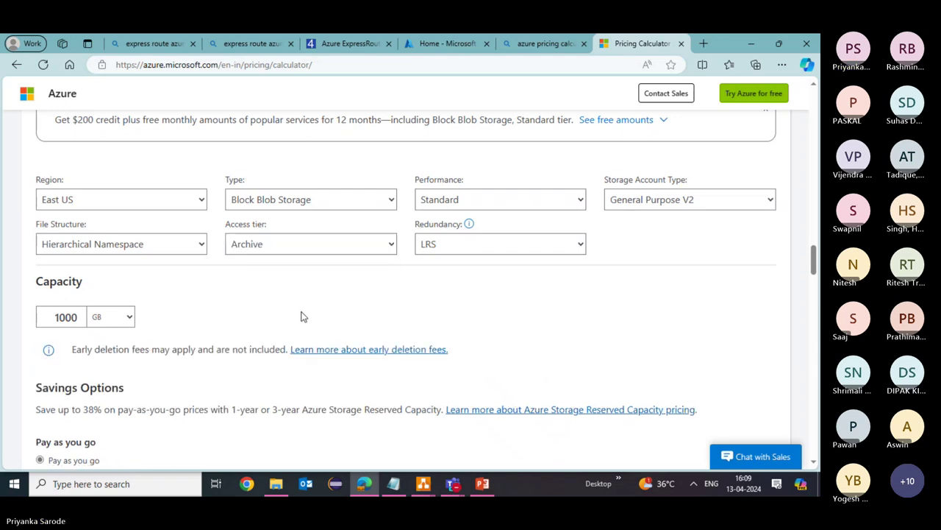
pyautogui.scroll(-4, 300, 315)
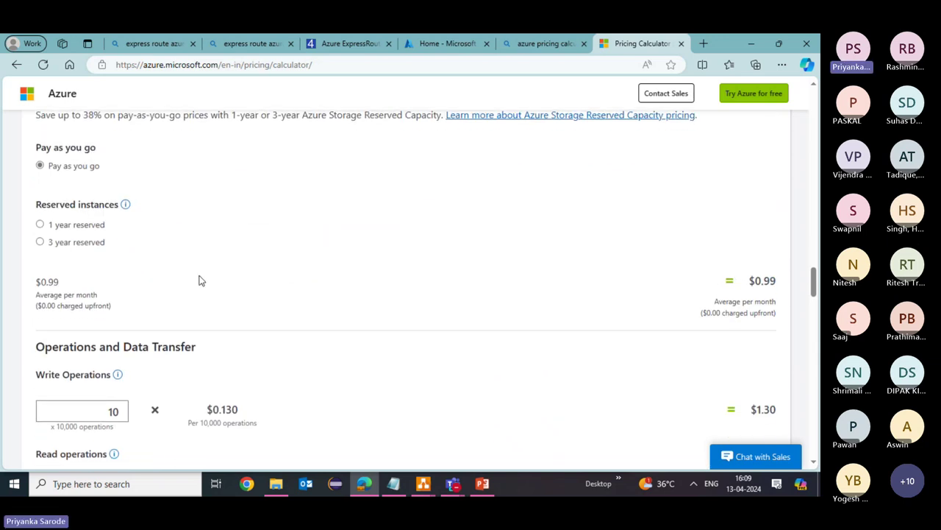
pyautogui.moveTo(748, 280); pyautogui.dragTo(789, 276)
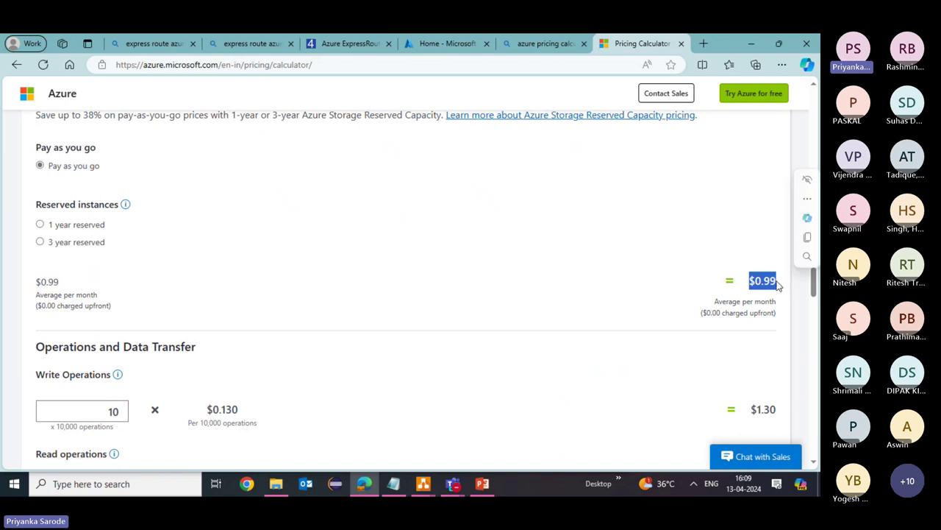
pyautogui.scroll(-4, 434, 291)
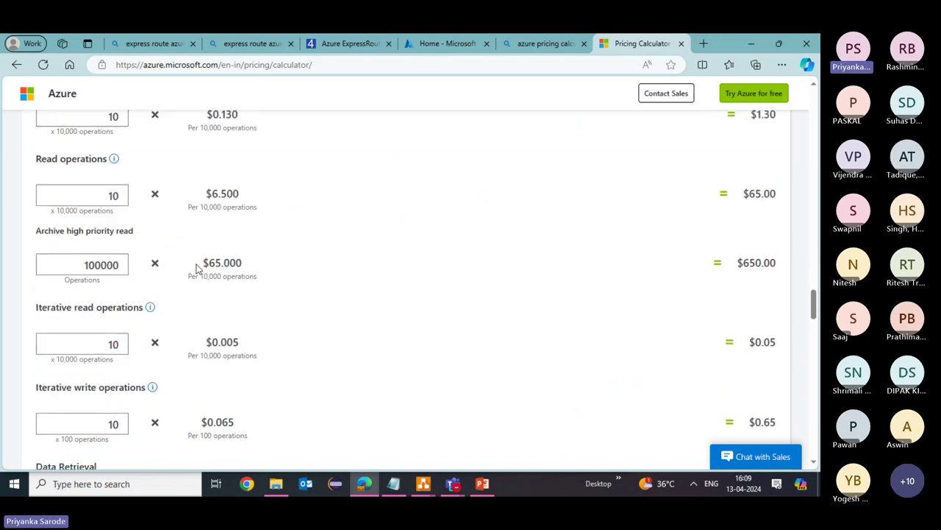
pyautogui.scroll(1, 121, 224)
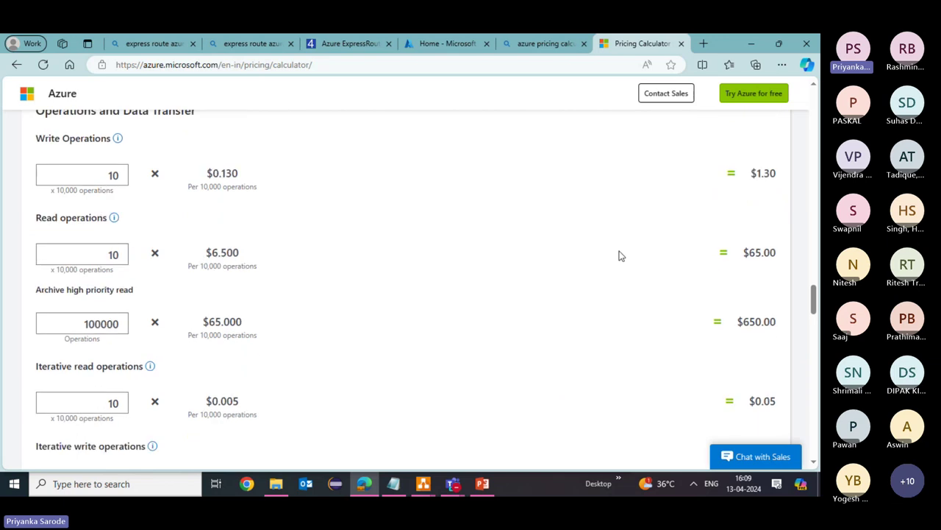
pyautogui.moveTo(744, 251); pyautogui.dragTo(780, 253)
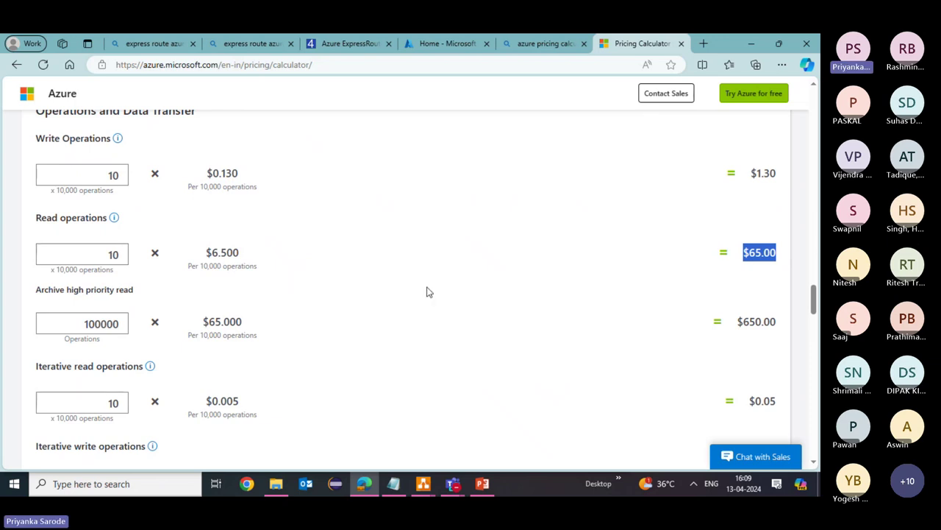
# Step: Set the access tier back to Hot and compare its monthly storage and operations costs
pyautogui.scroll(5, 427, 292)
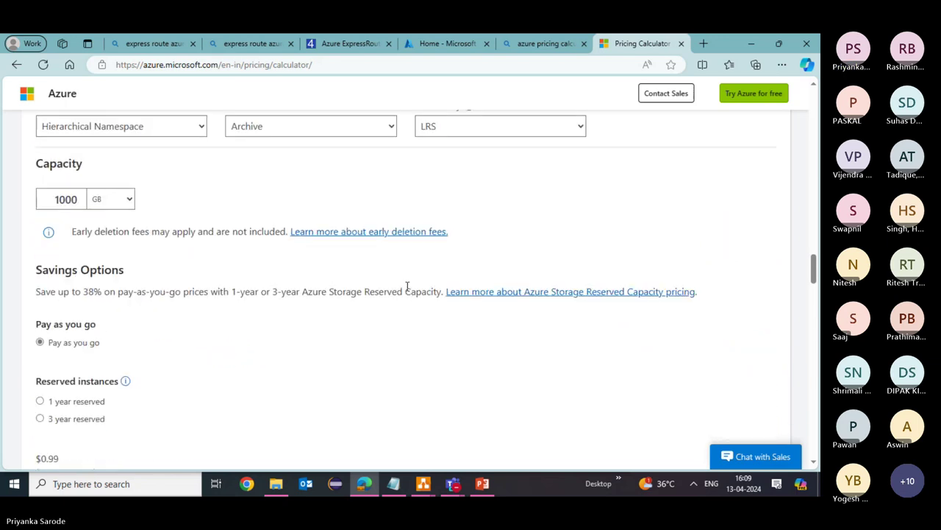
pyautogui.scroll(2, 292, 254)
pyautogui.click(292, 252)
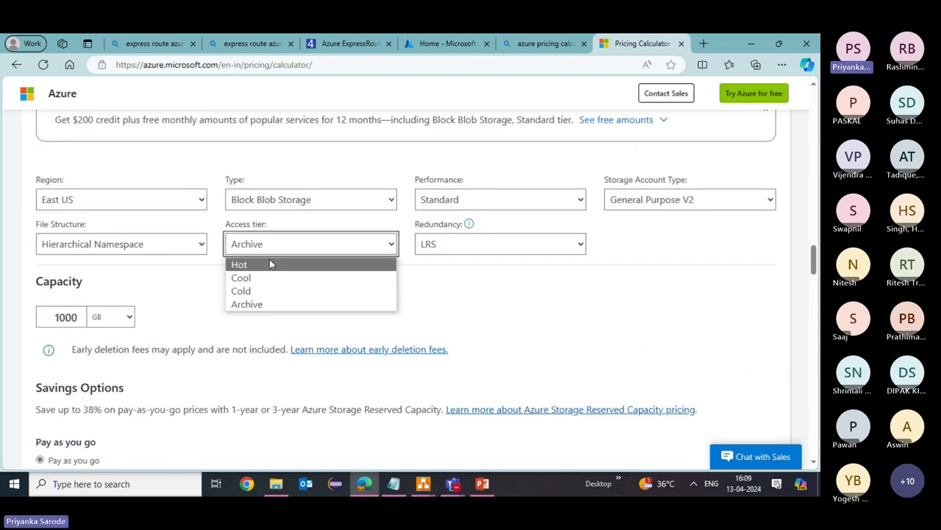
pyautogui.click(269, 262)
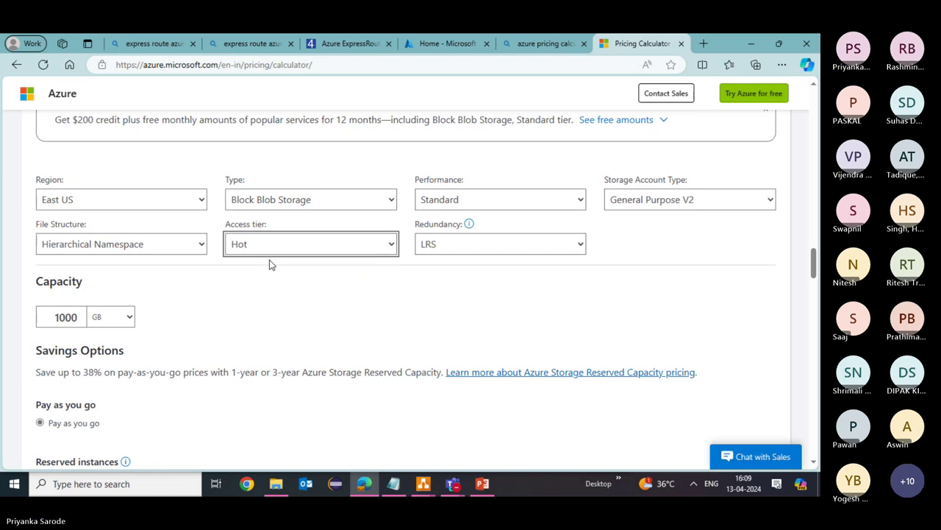
pyautogui.scroll(-2, 269, 265)
pyautogui.scroll(-2, 269, 264)
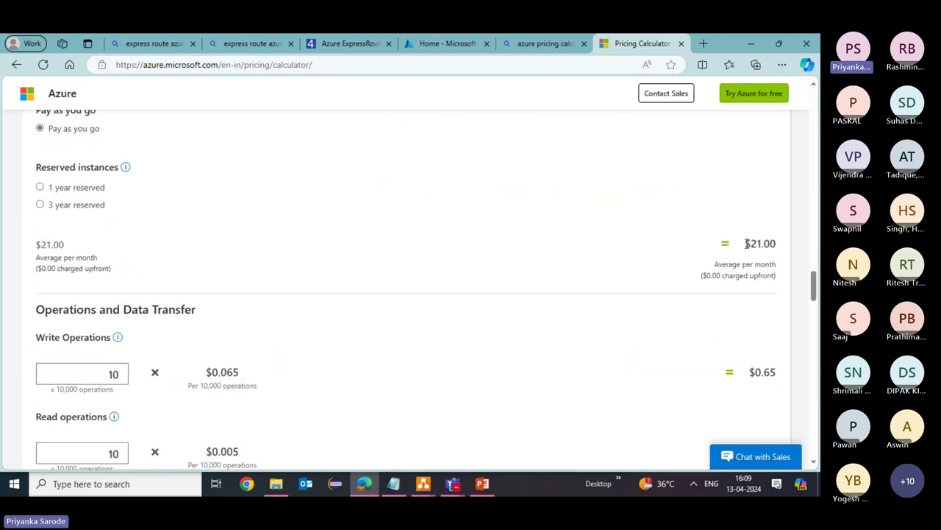
pyautogui.moveTo(746, 244); pyautogui.dragTo(778, 245)
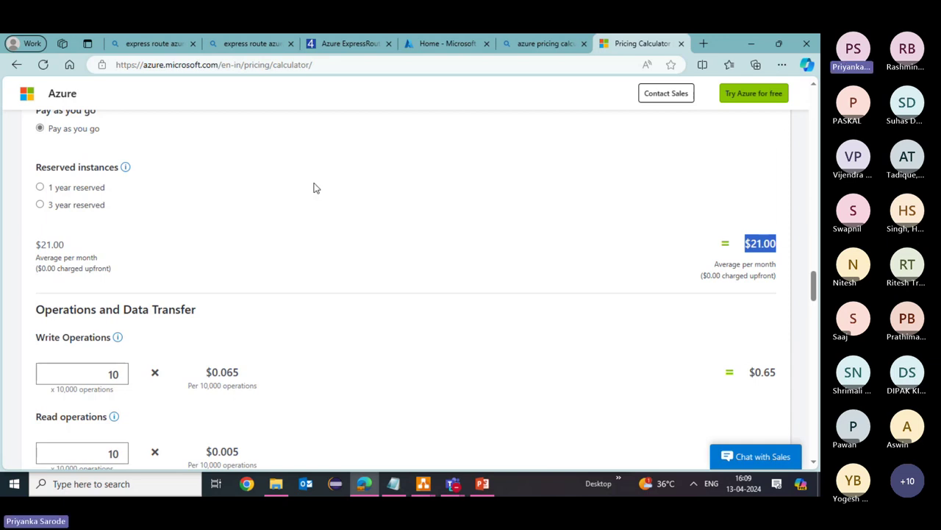
pyautogui.scroll(-4, 302, 189)
# Step: Set the storage account's access tier to Cool in the estimate
pyautogui.scroll(3, 272, 194)
pyautogui.scroll(4, 267, 197)
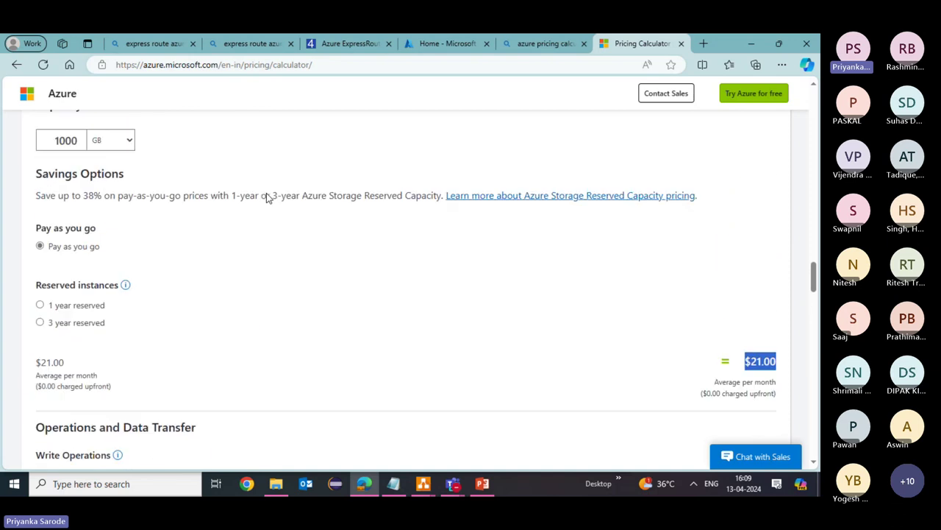
pyautogui.click(304, 184)
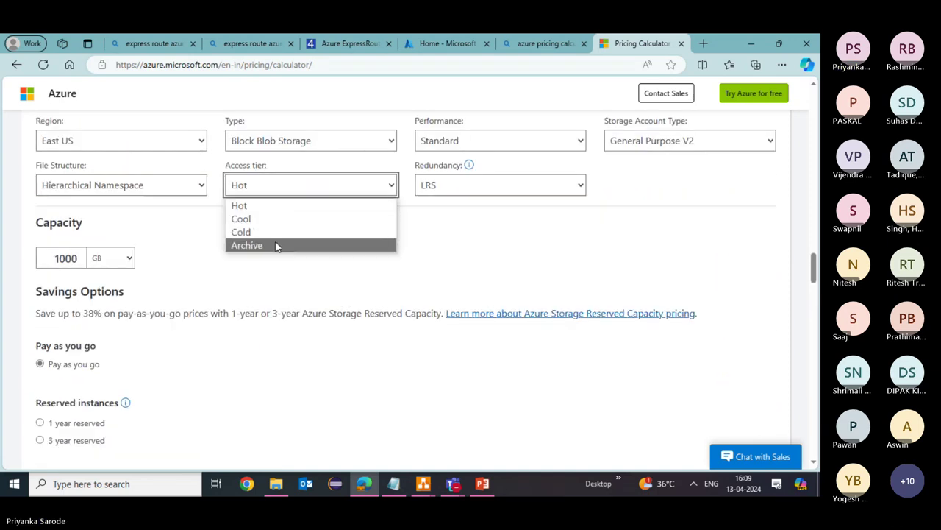
pyautogui.click(259, 220)
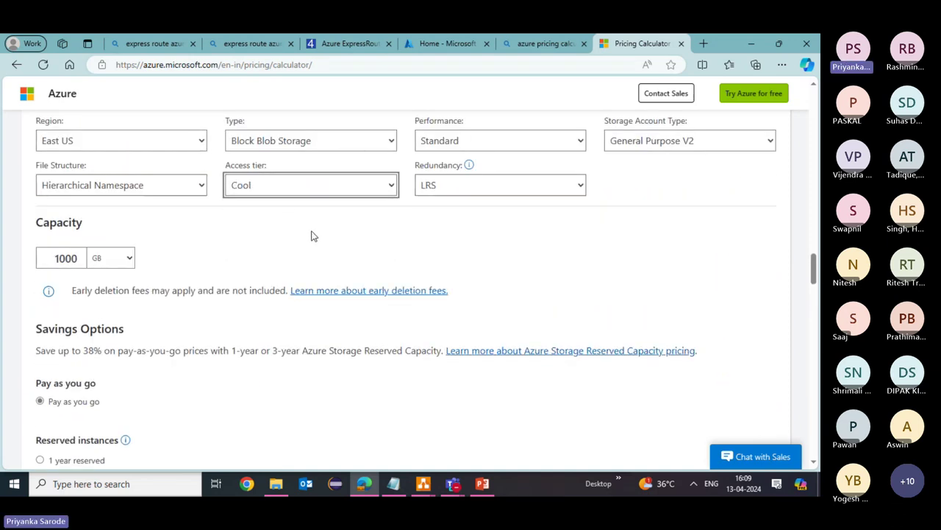
# Step: Review the storage account's costs and set its access tier to Cool again
pyautogui.scroll(-3, 311, 236)
pyautogui.scroll(3, 515, 294)
pyautogui.scroll(1, 318, 193)
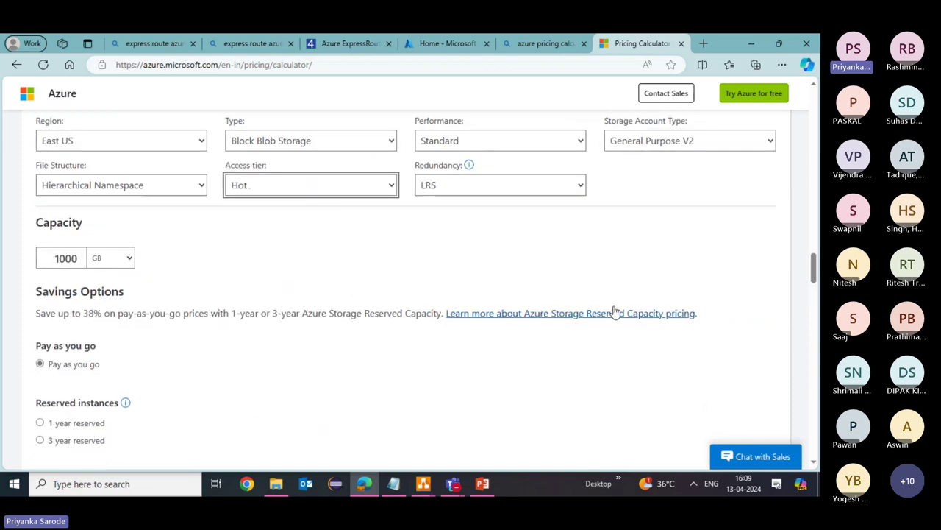
pyautogui.click(376, 189)
pyautogui.click(288, 218)
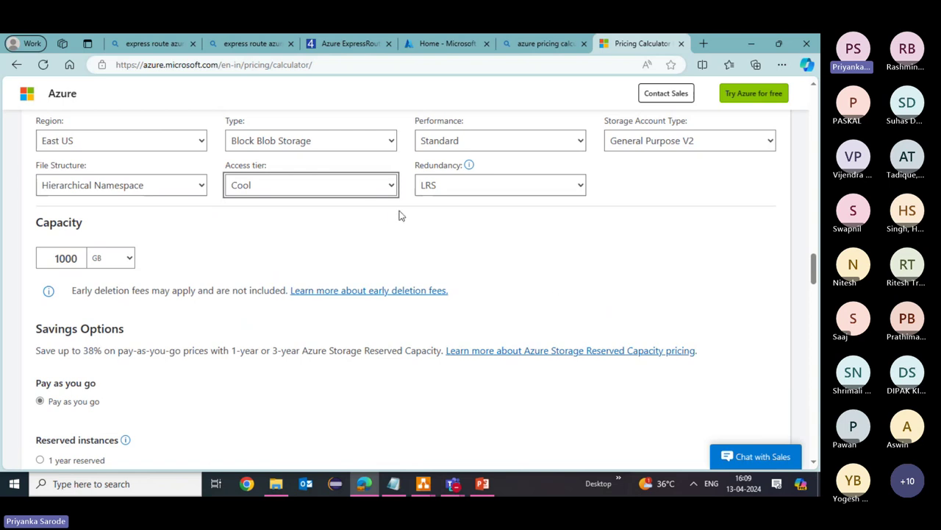
# Step: Set the storage account's access tier to Cold and examine its monthly capacity cost and operations charges
pyautogui.click(356, 189)
pyautogui.click(281, 231)
pyautogui.scroll(-3, 307, 238)
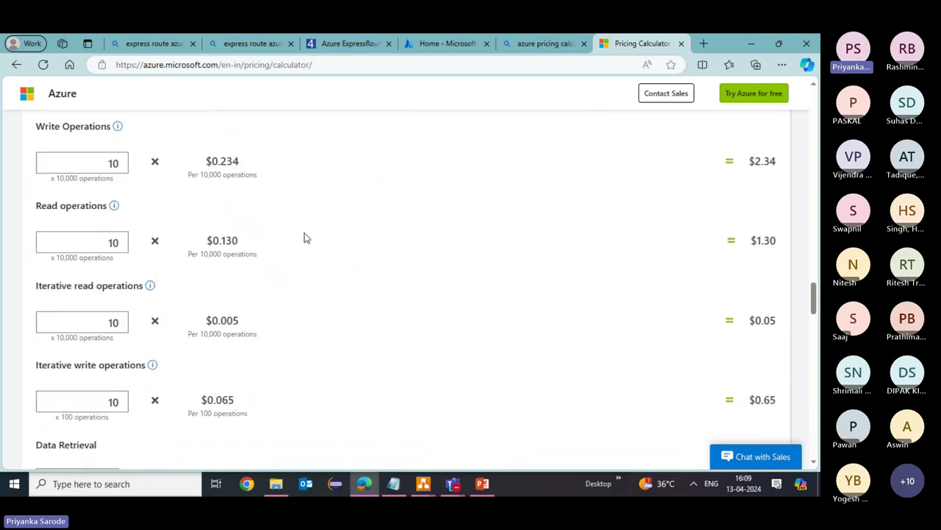
pyautogui.scroll(2, 307, 238)
pyautogui.moveTo(785, 209); pyautogui.dragTo(744, 200)
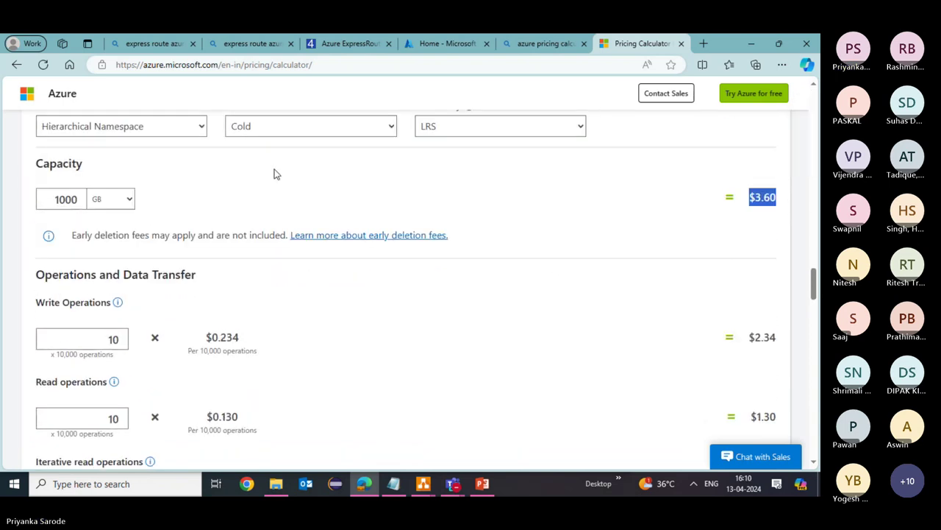
# Step: Set the storage account's access tier to Archive and examine its average monthly storage cost
pyautogui.scroll(2, 274, 174)
pyautogui.click(301, 244)
pyautogui.click(275, 301)
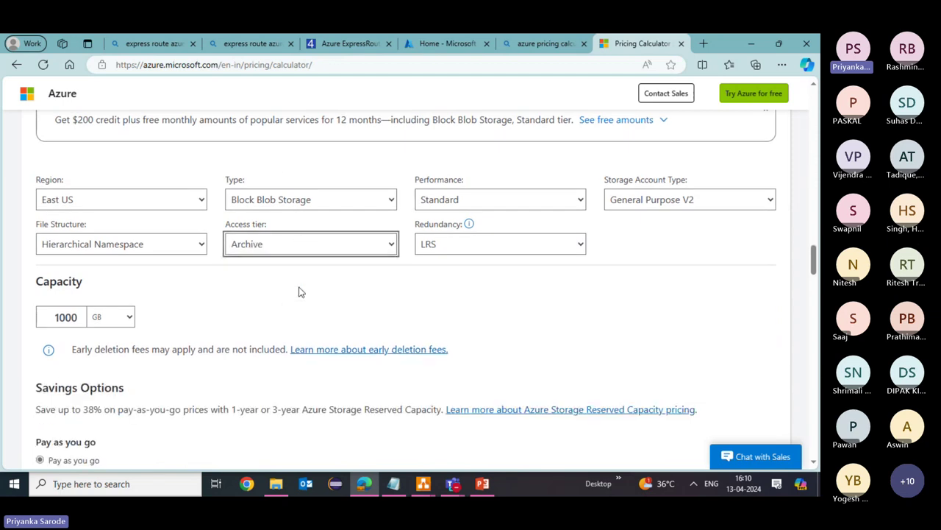
pyautogui.scroll(-2, 300, 292)
pyautogui.moveTo(746, 398); pyautogui.dragTo(786, 404)
pyautogui.click(463, 314)
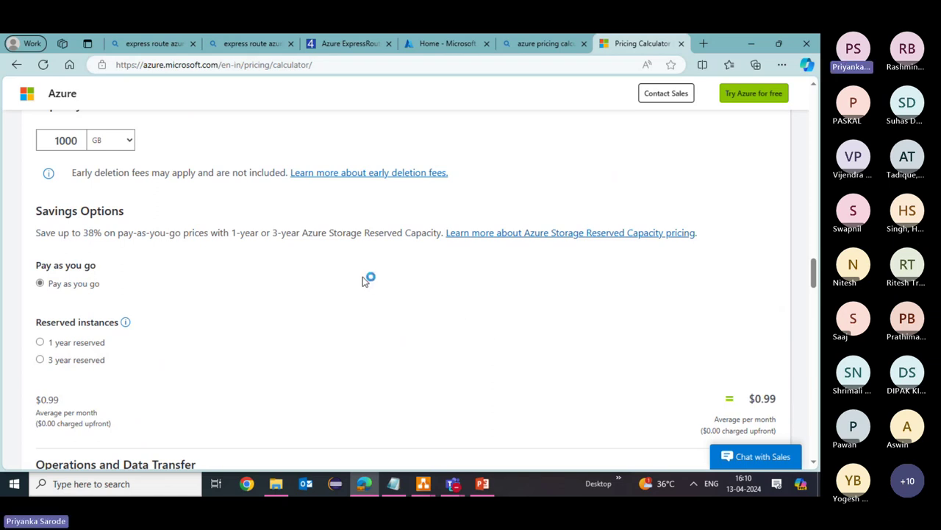
# Step: Add Virtual Machines from the featured products to the estimate and open its configuration
pyautogui.scroll(3, 364, 279)
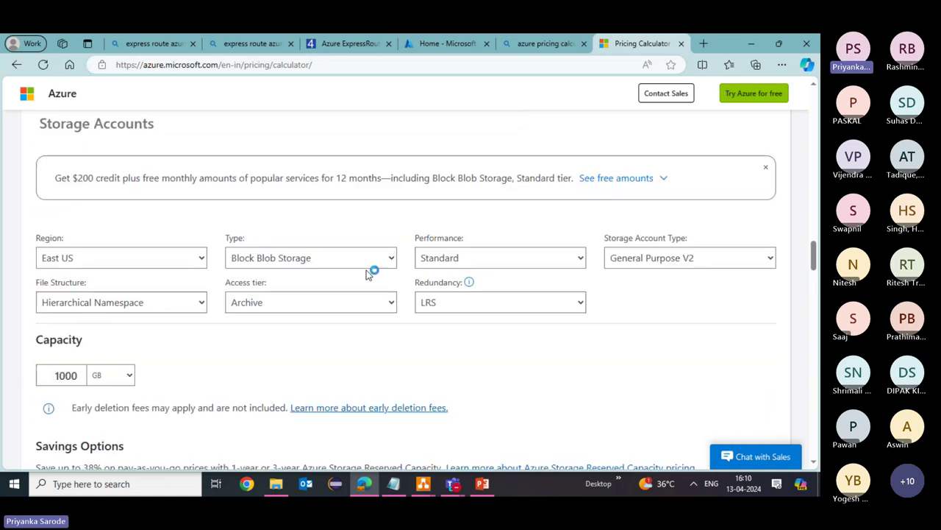
pyautogui.scroll(15, 368, 273)
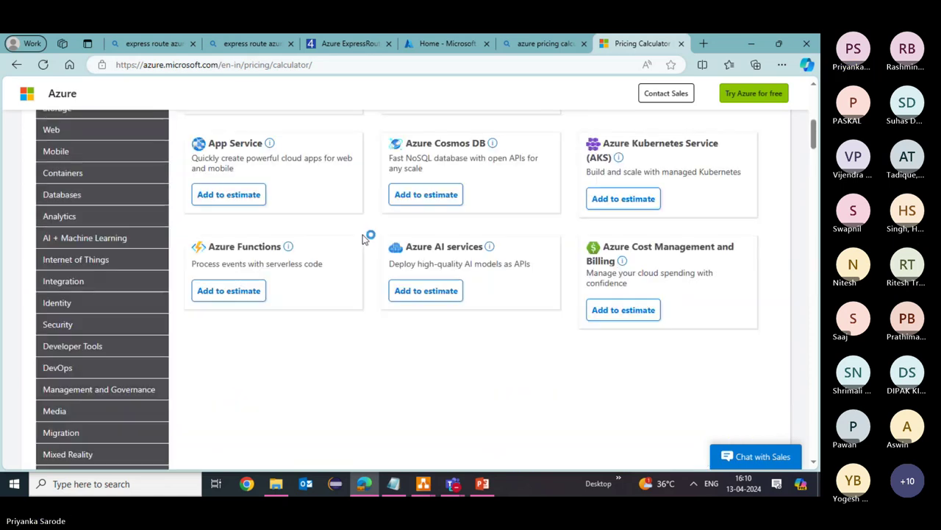
pyautogui.scroll(-2, 247, 337)
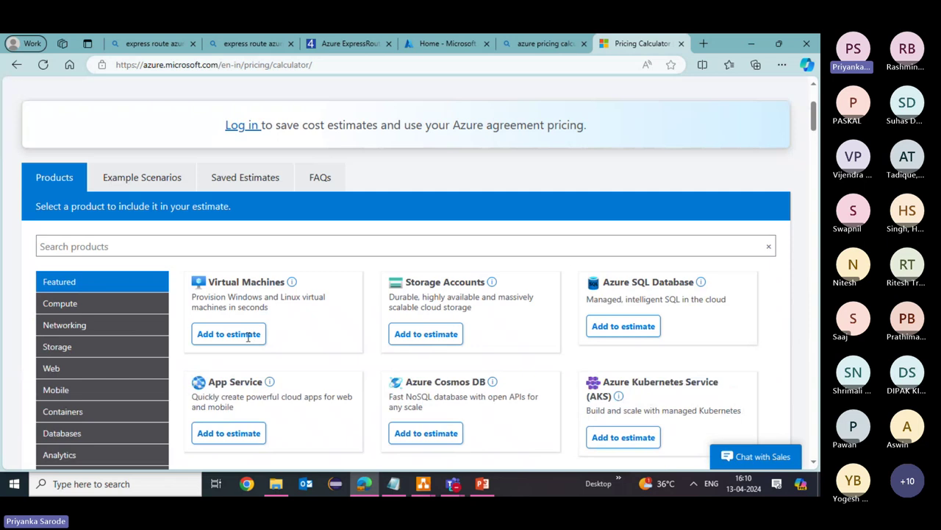
pyautogui.scroll(-2, 248, 336)
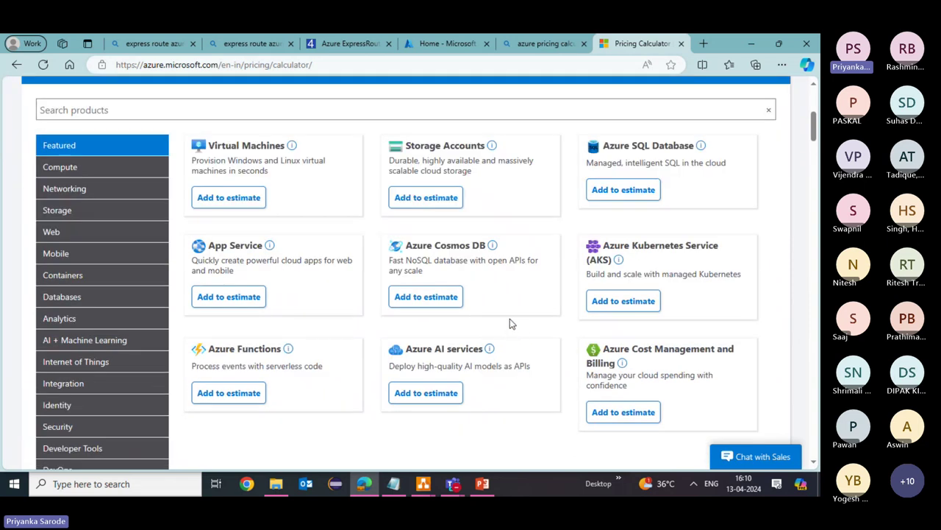
pyautogui.click(235, 197)
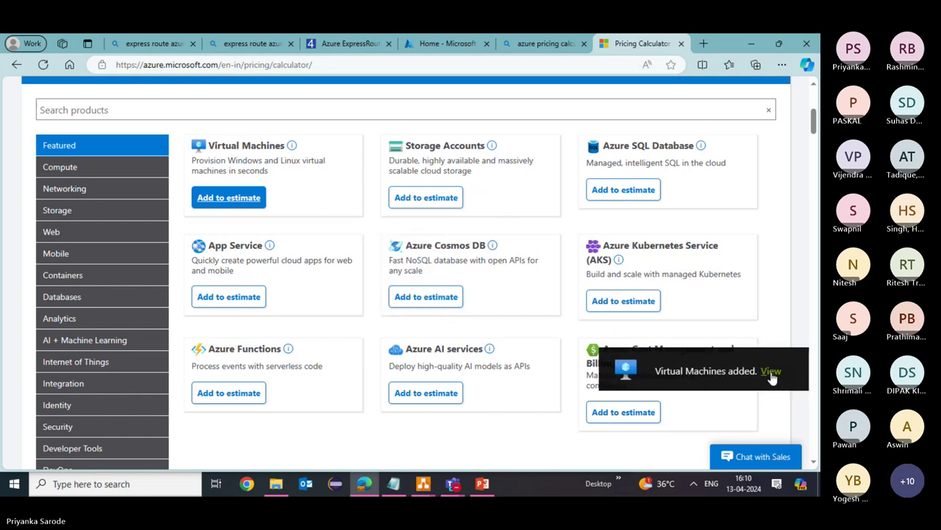
pyautogui.click(771, 373)
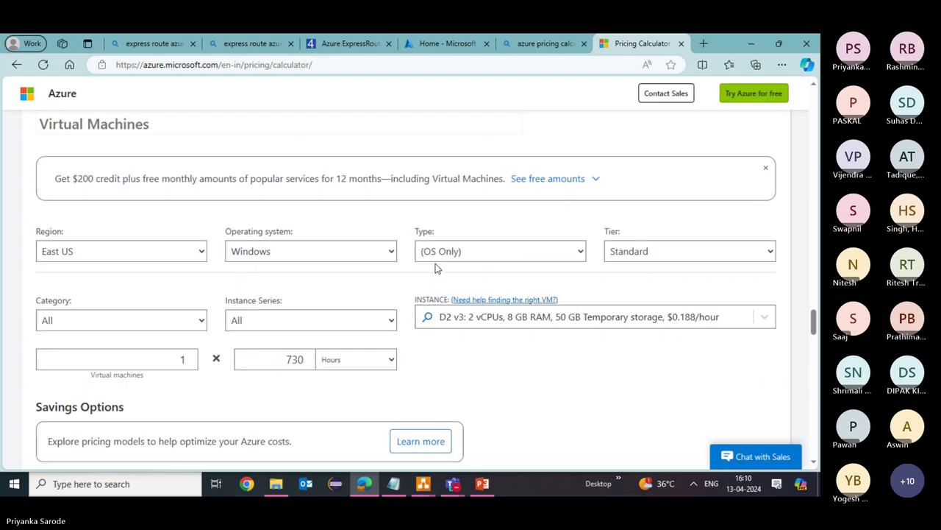
# Step: Set the virtual machine's region to East US and its operating system to Linux
pyautogui.click(66, 254)
pyautogui.click(71, 281)
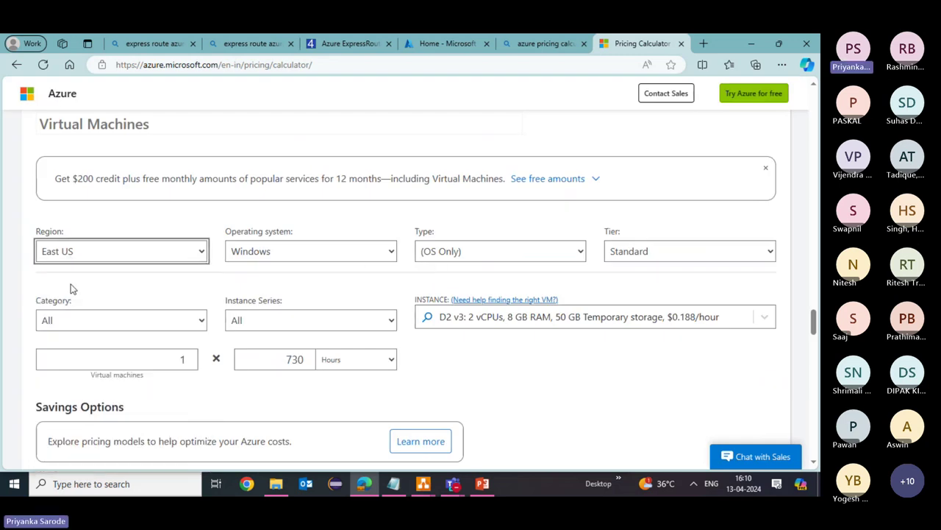
pyautogui.click(145, 255)
pyautogui.click(119, 304)
pyautogui.click(363, 257)
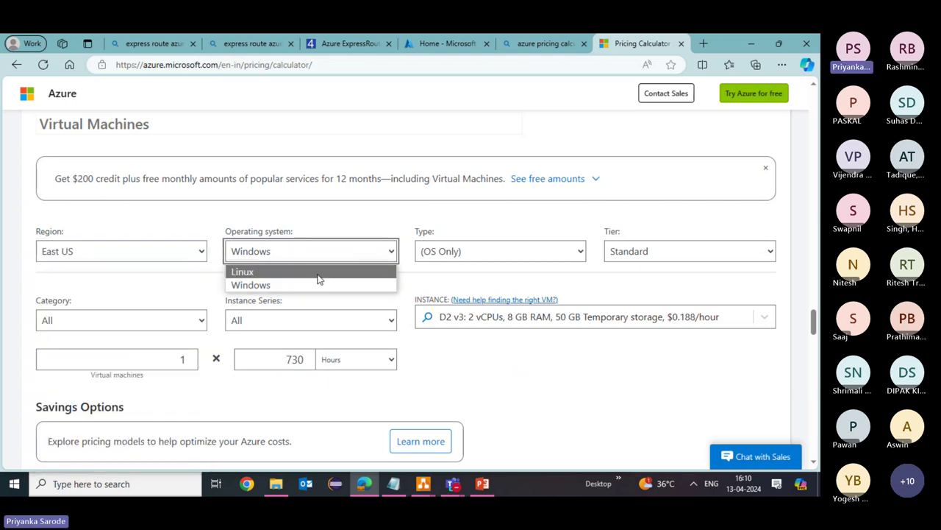
pyautogui.click(301, 286)
pyautogui.click(292, 253)
pyautogui.press('Escape')
pyautogui.click(289, 273)
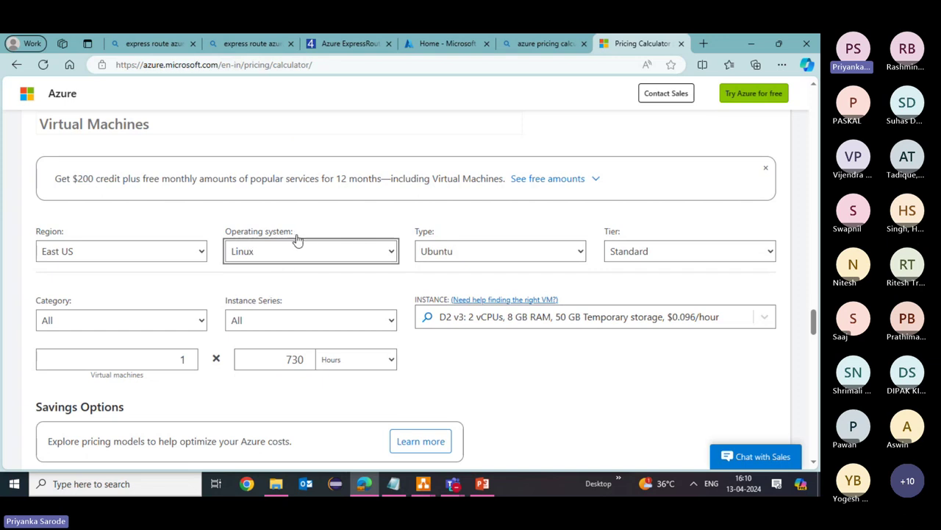
# Step: Switch the virtual machine's tier to Basic and back to Standard to compare instance pricing
pyautogui.click(668, 250)
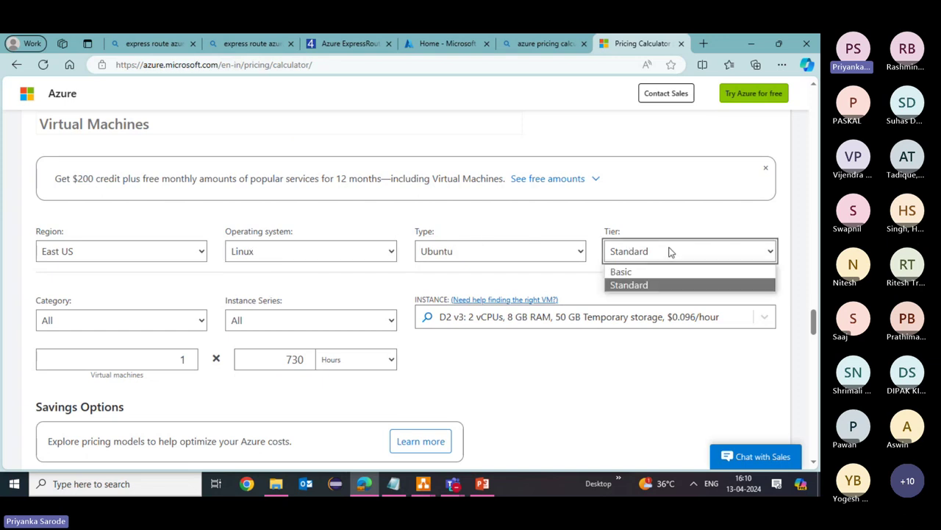
pyautogui.click(651, 269)
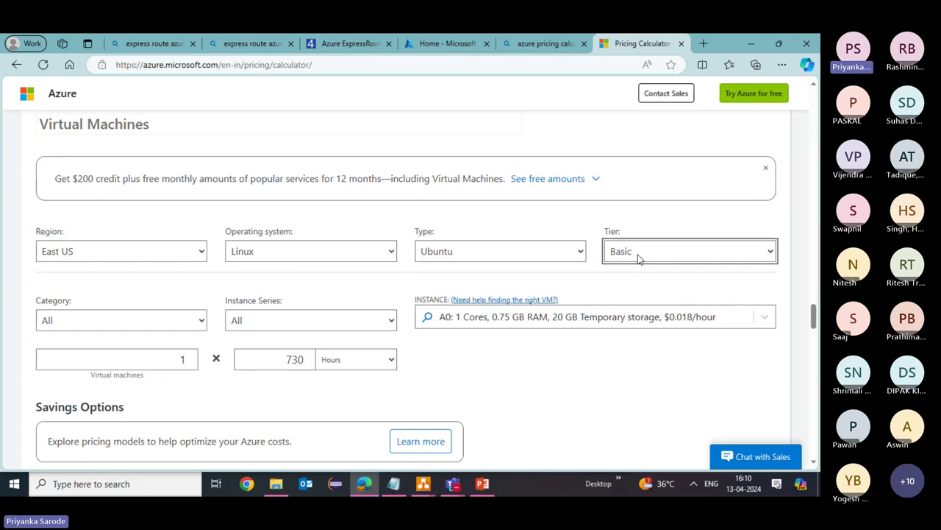
pyautogui.click(649, 258)
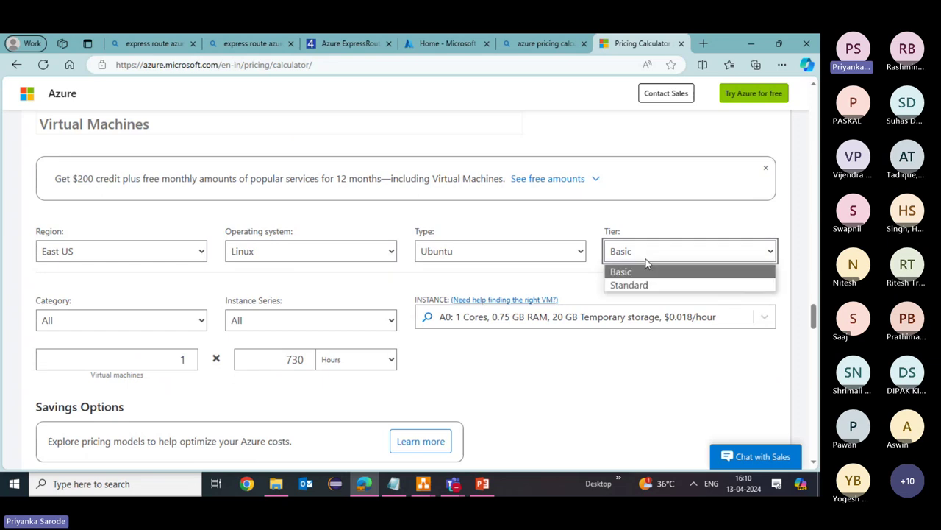
pyautogui.click(644, 269)
pyautogui.press('Down')
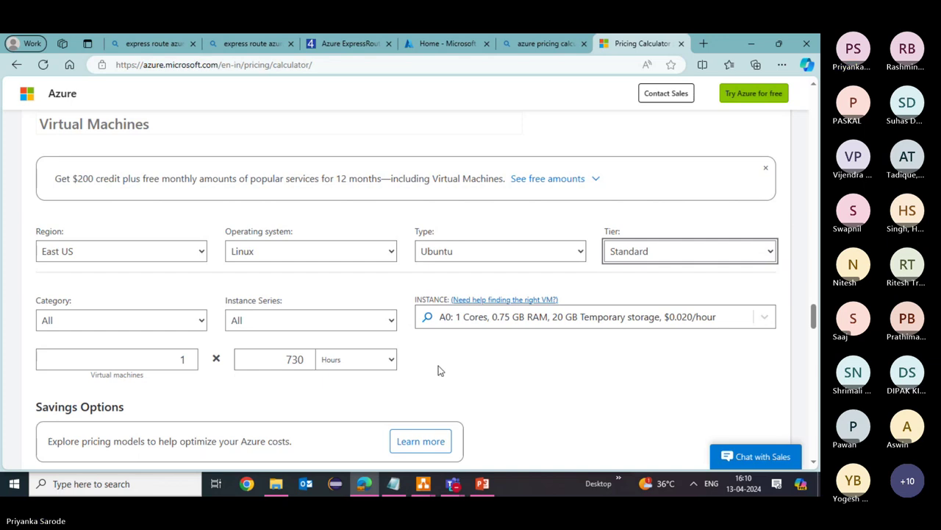
# Step: Set the virtual machine category to General purpose and look through the other available categories
pyautogui.click(201, 322)
pyautogui.click(201, 321)
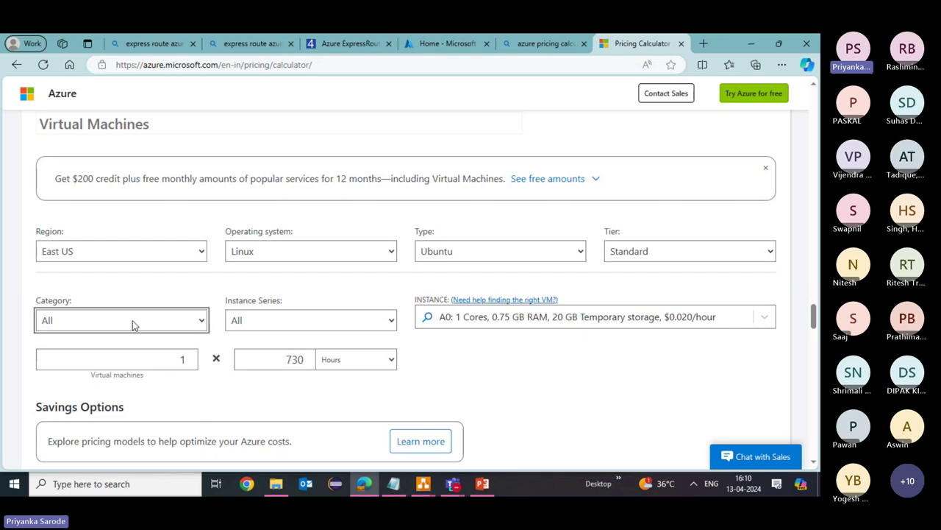
pyautogui.click(175, 324)
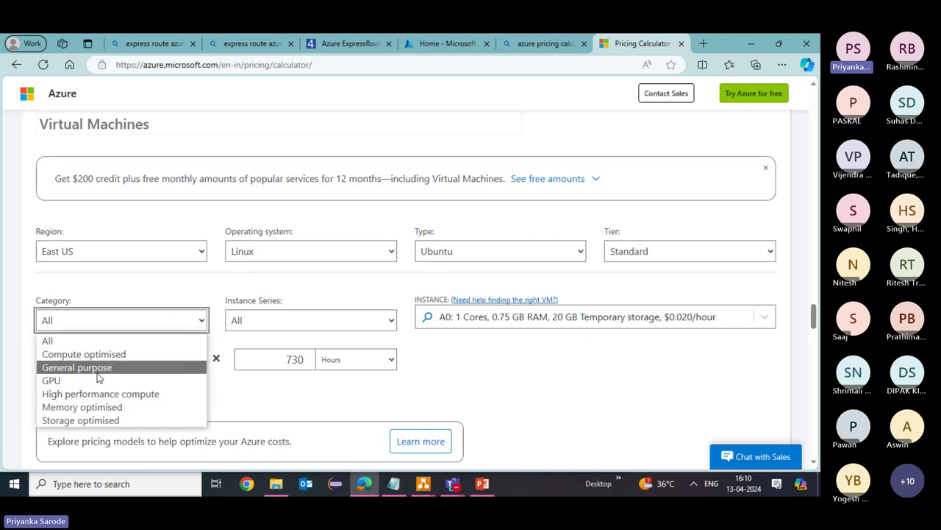
pyautogui.click(96, 374)
pyautogui.click(200, 322)
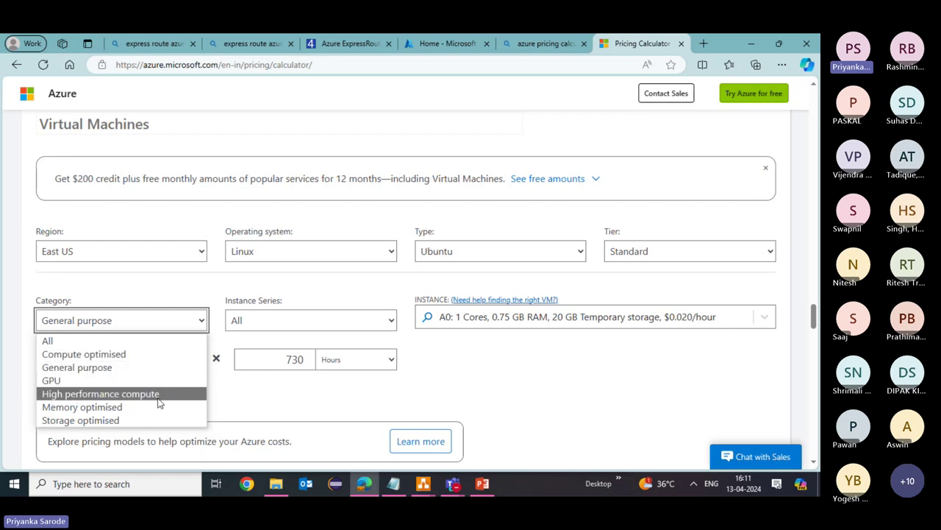
pyautogui.click(462, 408)
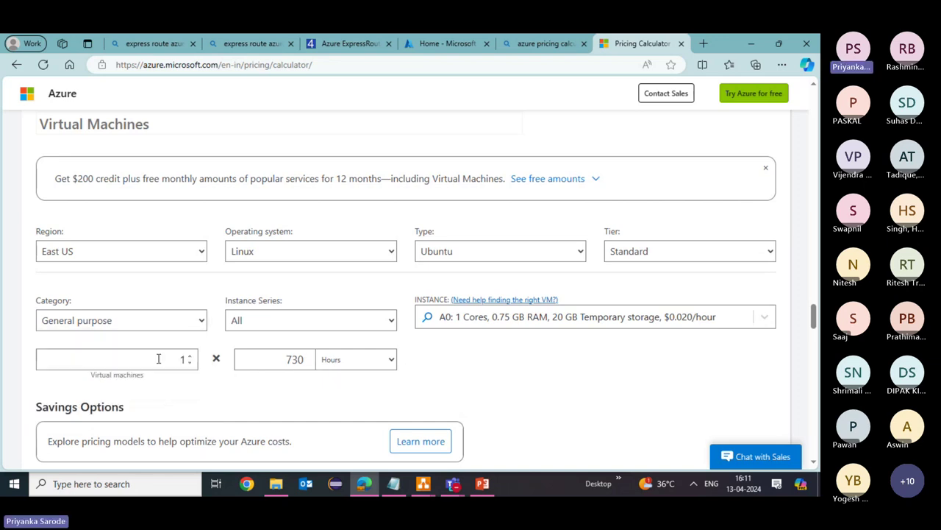
# Step: Set the number of virtual machines to 7 and examine the savings options and average monthly compute cost
pyautogui.click(190, 357)
pyautogui.click(189, 357)
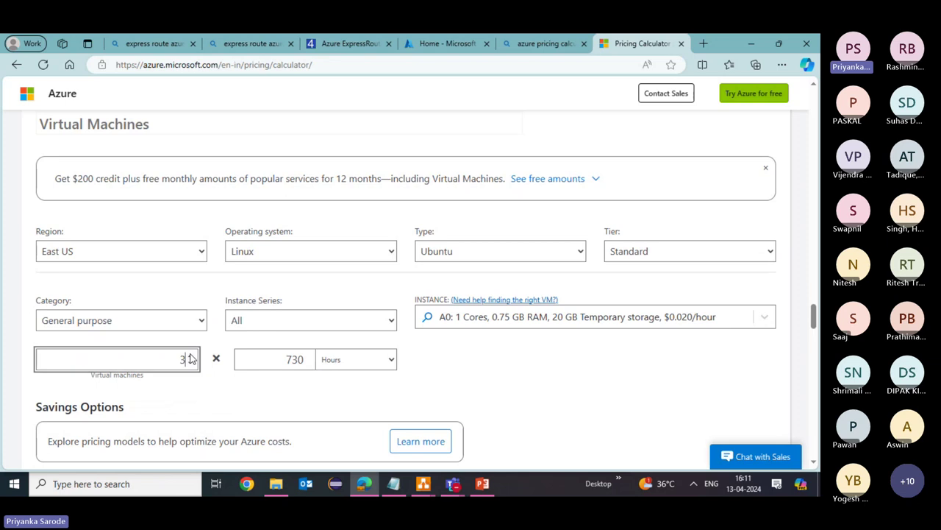
pyautogui.click(190, 356)
pyautogui.click(190, 357)
pyautogui.scroll(-2, 410, 368)
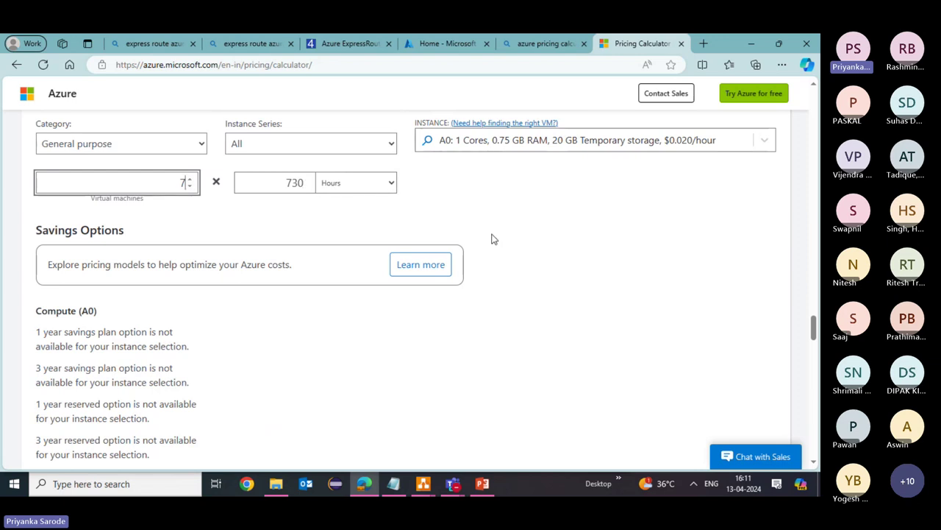
pyautogui.scroll(-2, 596, 306)
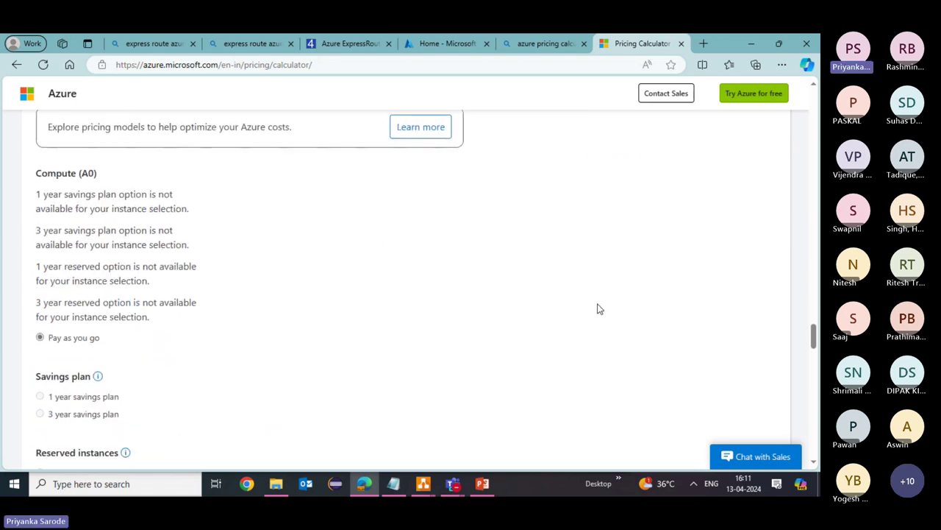
pyautogui.scroll(-2, 219, 228)
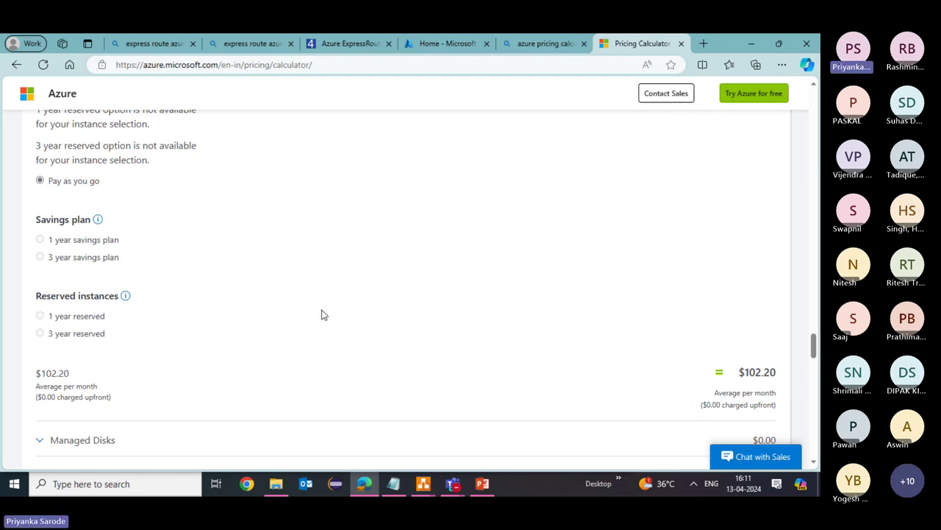
pyautogui.scroll(2, 321, 315)
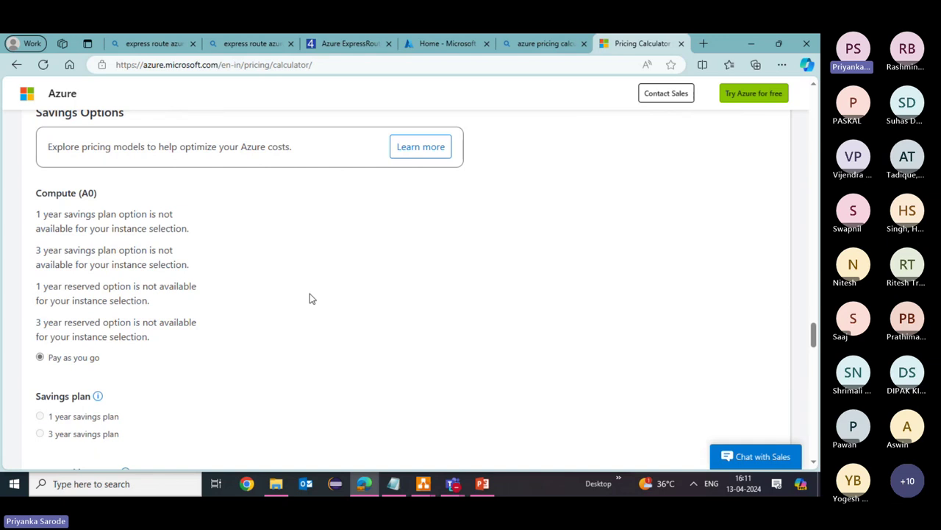
pyautogui.scroll(-2, 309, 298)
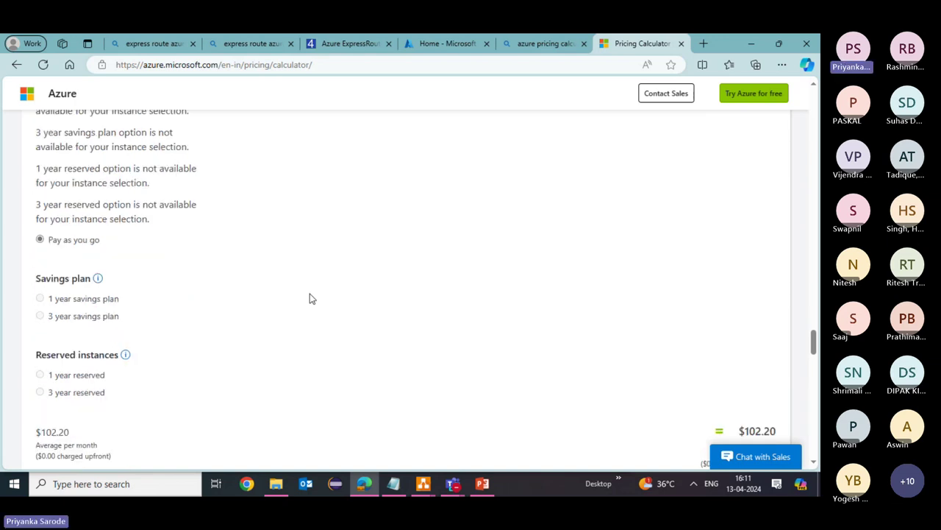
# Step: Review the estimate's storage account and virtual network entries, ending at the product catalog's categories
pyautogui.scroll(8, 309, 298)
pyautogui.scroll(10, 309, 298)
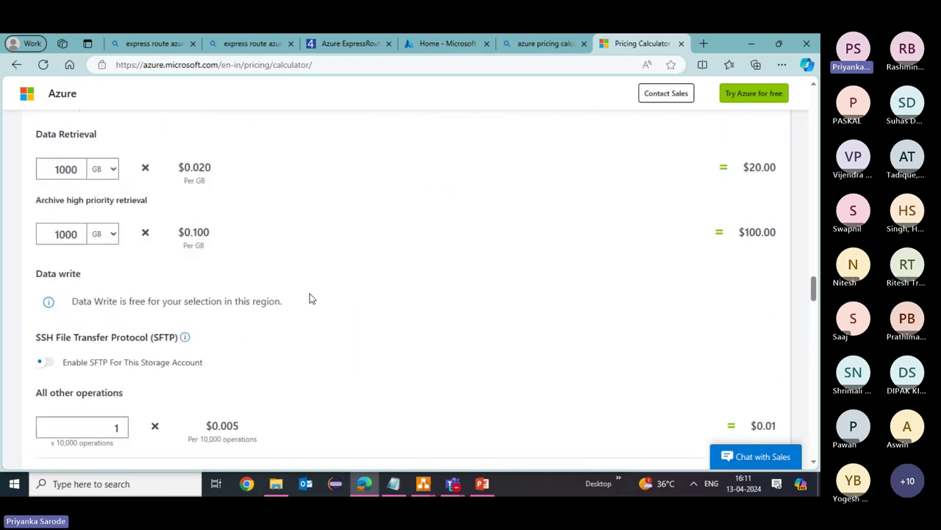
pyautogui.scroll(5, 309, 293)
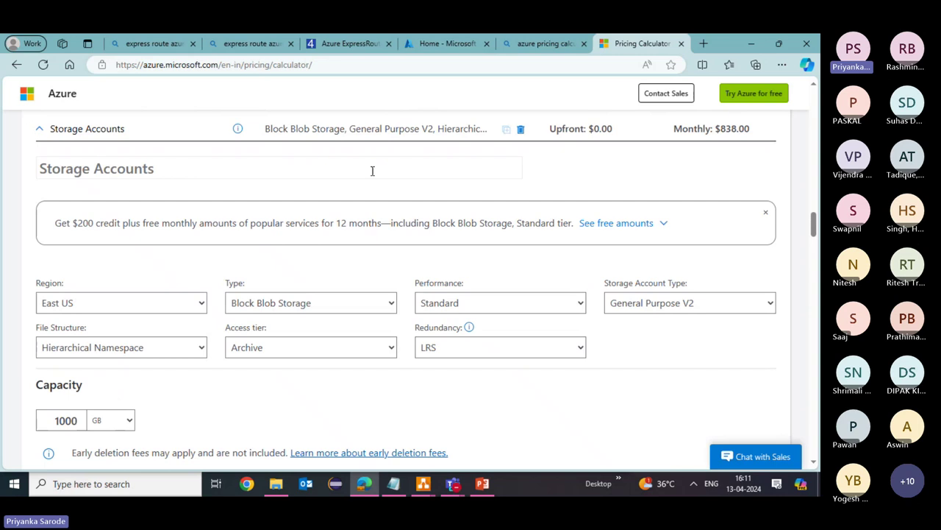
pyautogui.scroll(7, 304, 308)
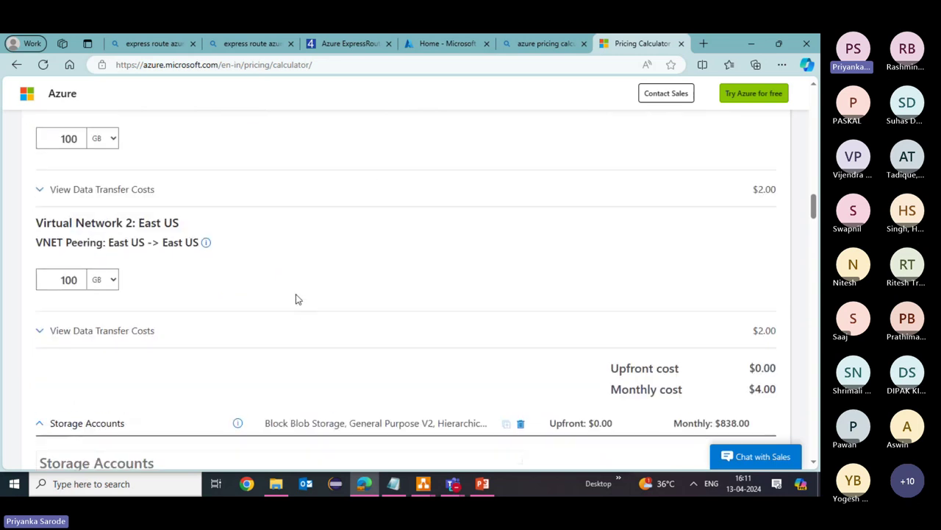
pyautogui.scroll(-3, 280, 275)
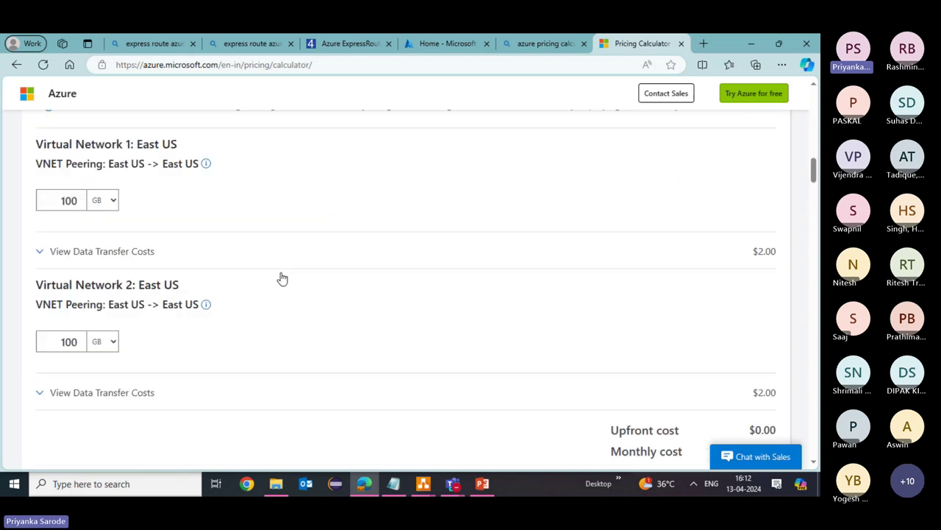
pyautogui.scroll(5, 69, 211)
pyautogui.scroll(1, 181, 202)
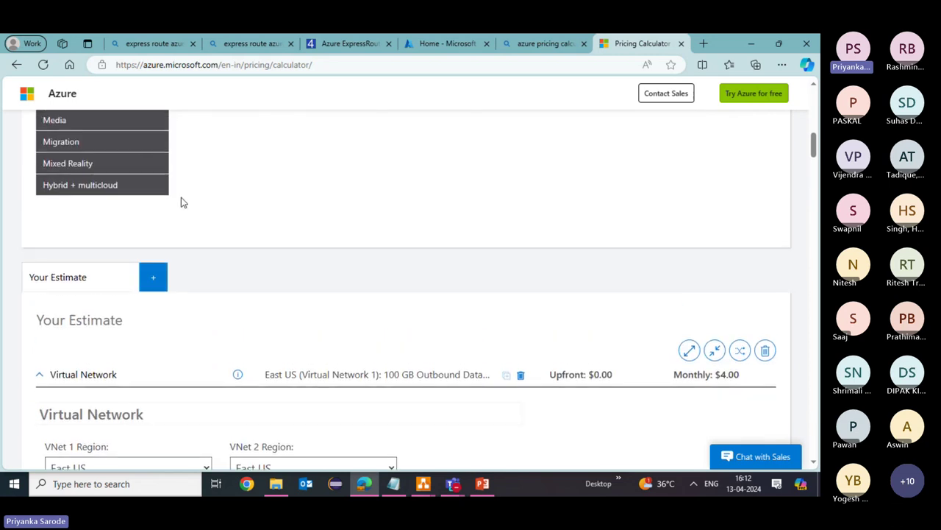
pyautogui.scroll(4, 181, 198)
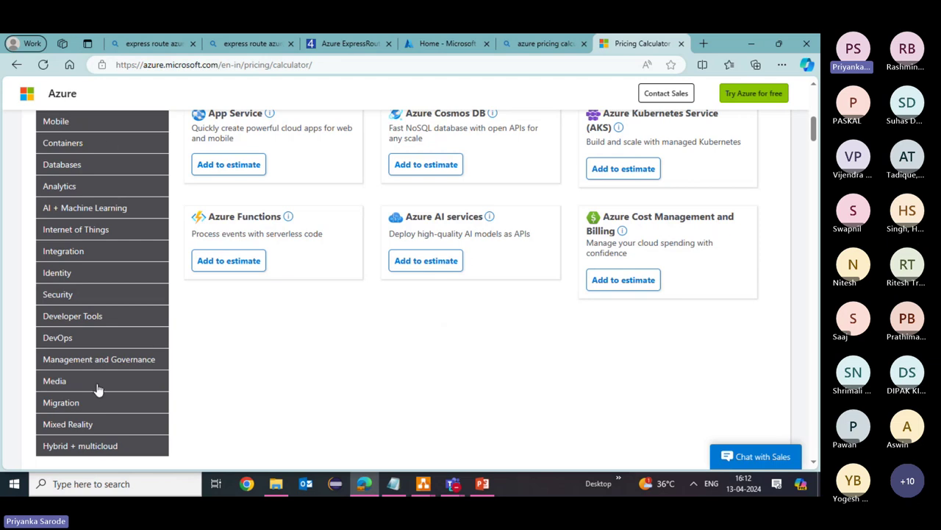
# Step: Open the calculator's example scenarios and examine the Advanced analytics on big data architecture and the other listed scenarios
pyautogui.scroll(1, 284, 406)
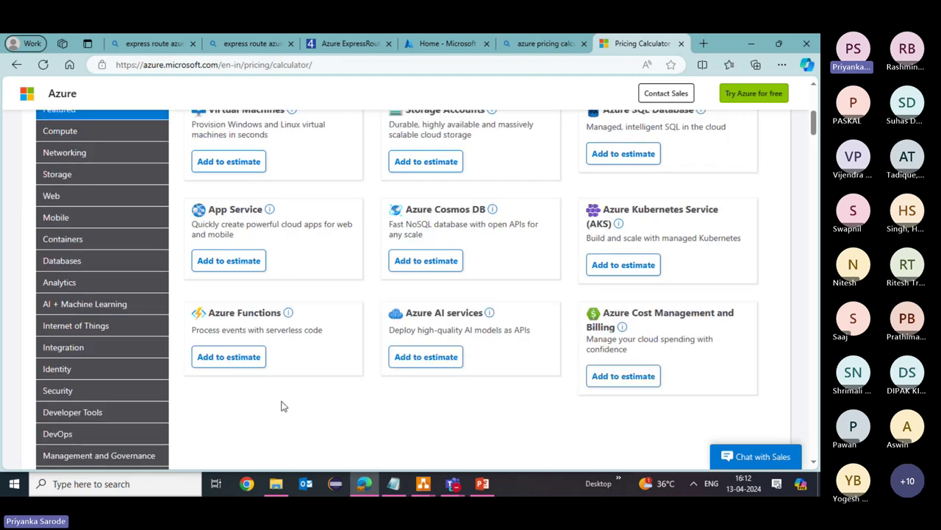
pyautogui.scroll(3, 283, 406)
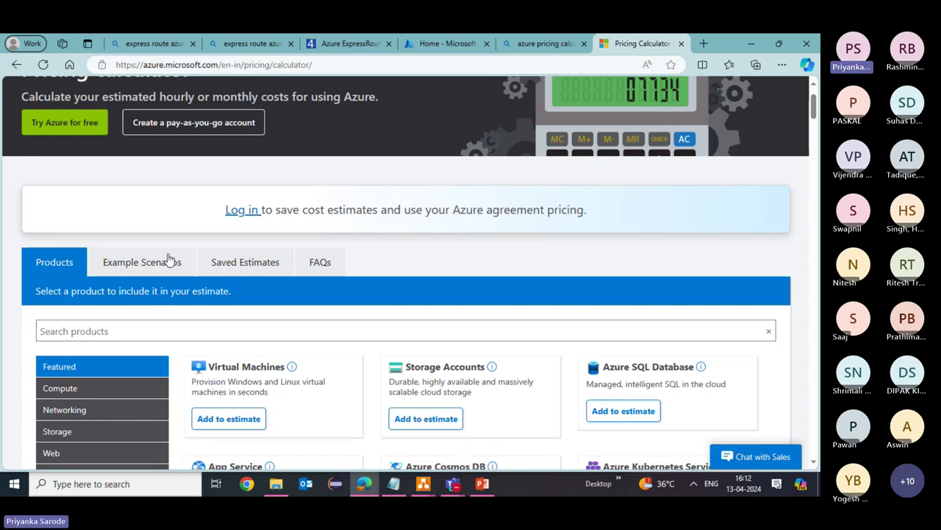
pyautogui.click(140, 265)
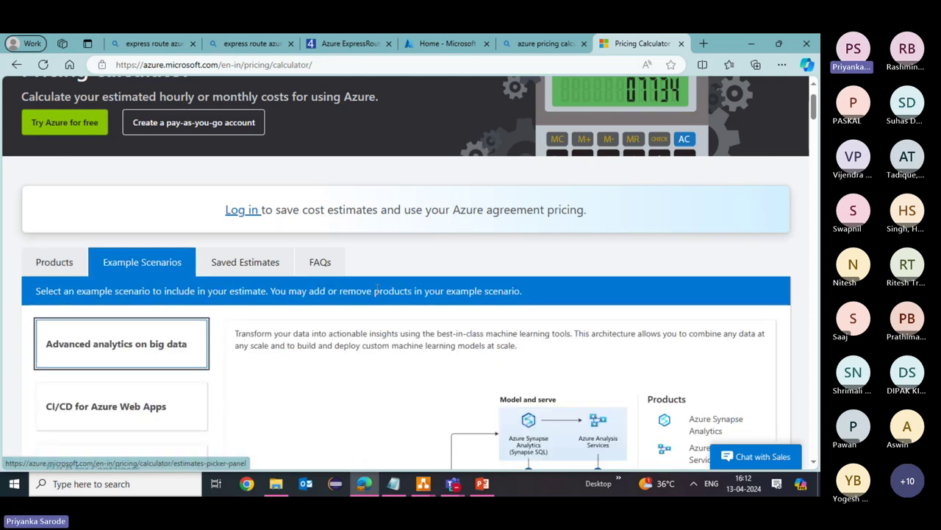
pyautogui.scroll(-3, 378, 292)
pyautogui.scroll(-1, 378, 291)
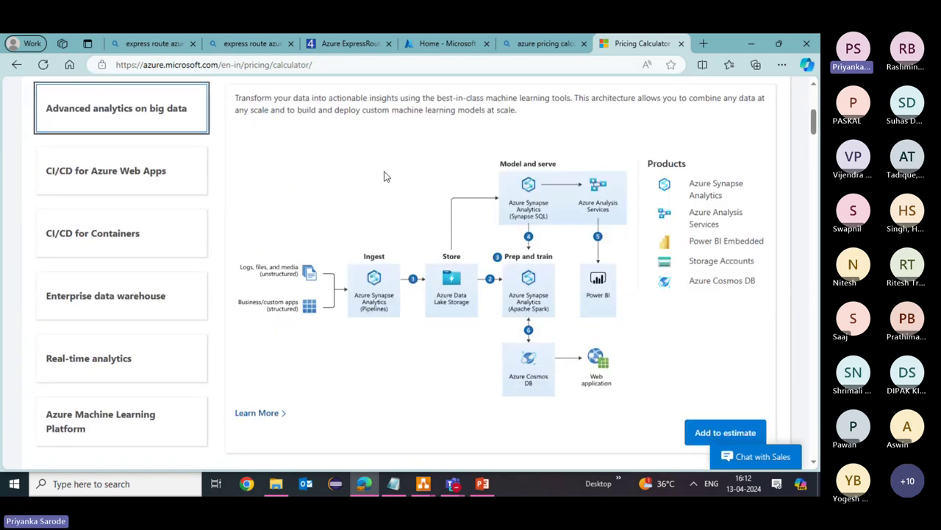
pyautogui.scroll(2, 390, 279)
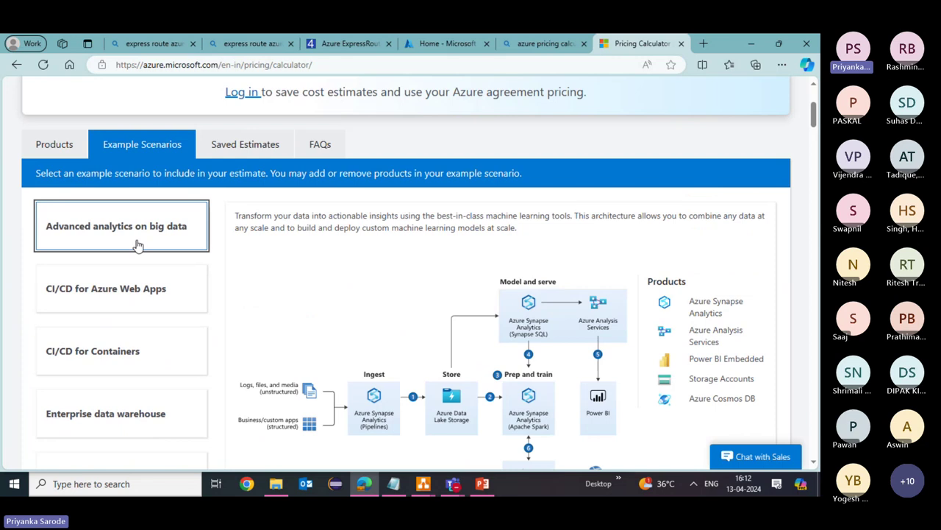
pyautogui.scroll(-3, 228, 243)
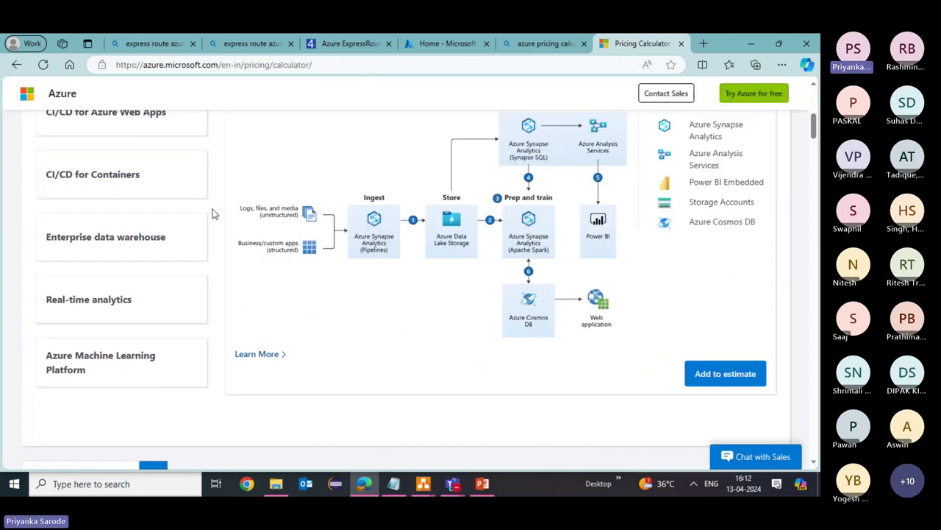
pyautogui.scroll(2, 275, 226)
pyautogui.scroll(3, 275, 226)
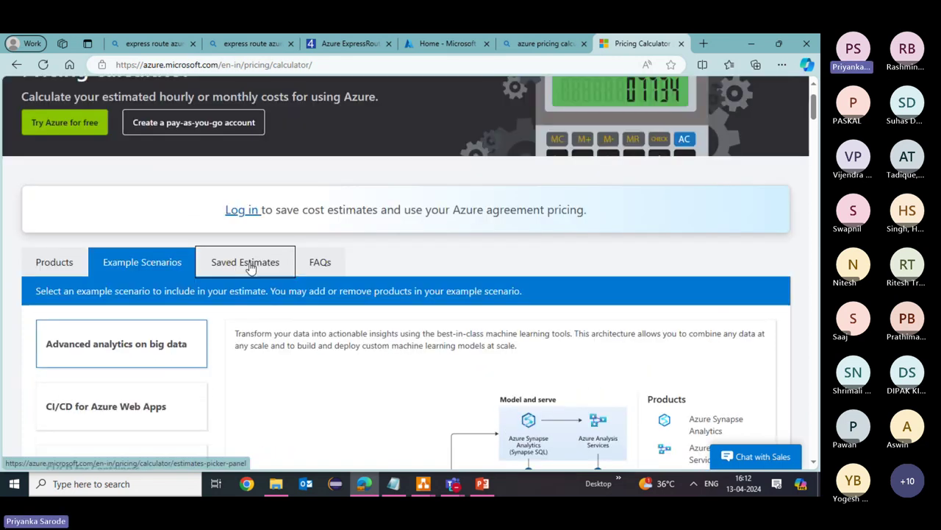
# Step: Look through the calculator's saved estimates and FAQs, and return to the product catalog
pyautogui.click(246, 263)
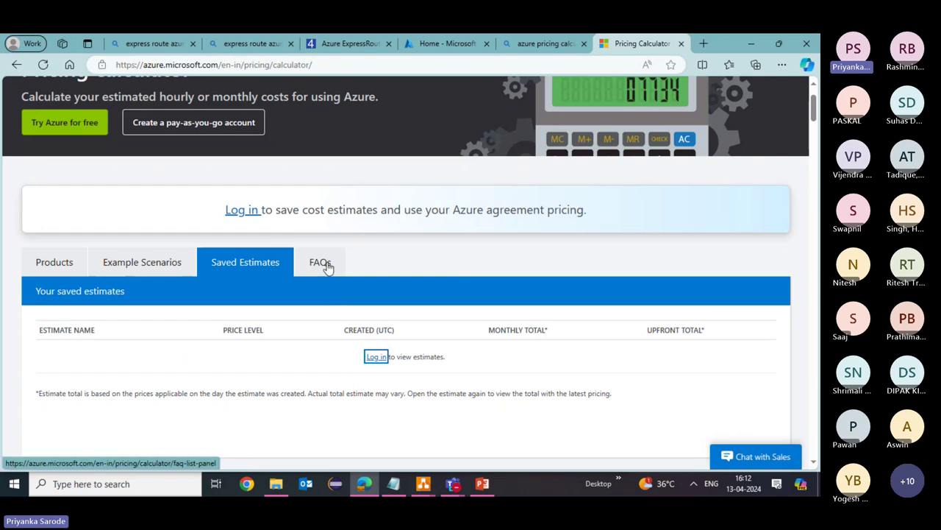
pyautogui.click(328, 268)
pyautogui.scroll(2, 326, 270)
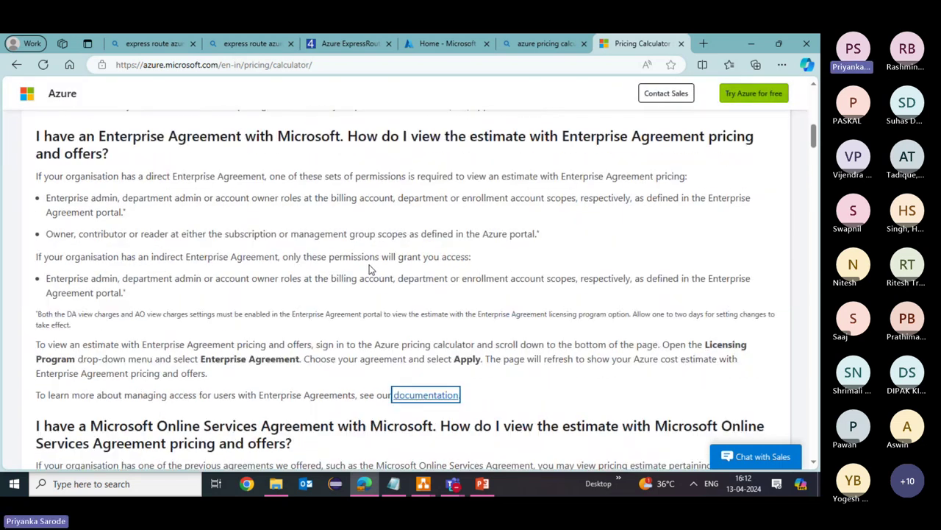
pyautogui.scroll(10, 372, 269)
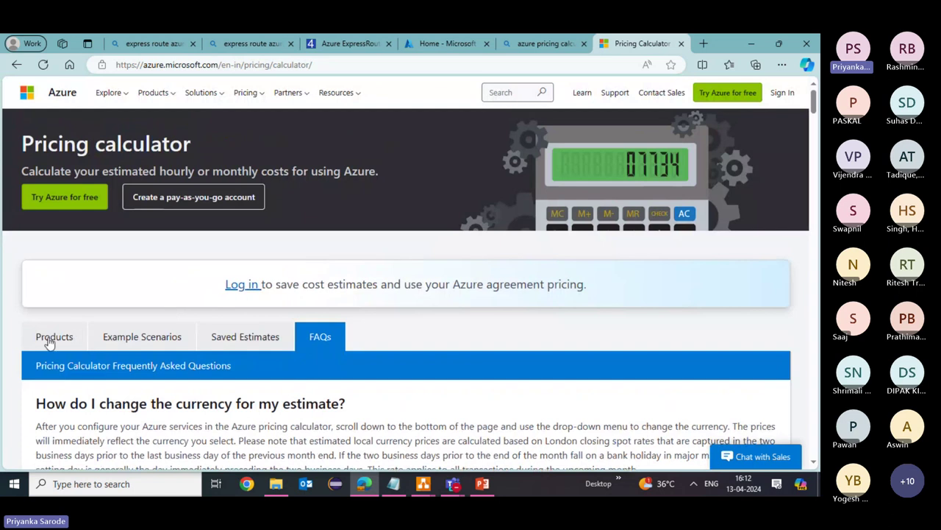
pyautogui.click(50, 340)
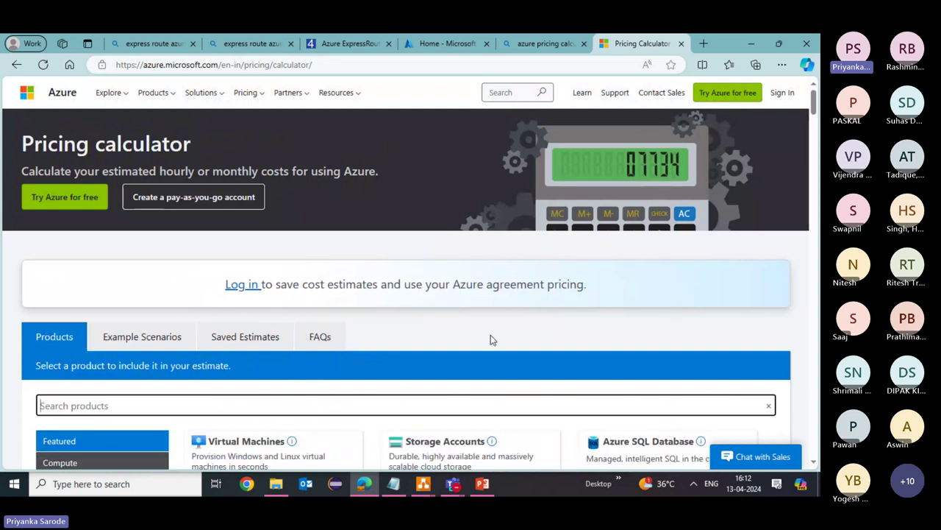
pyautogui.scroll(-3, 492, 337)
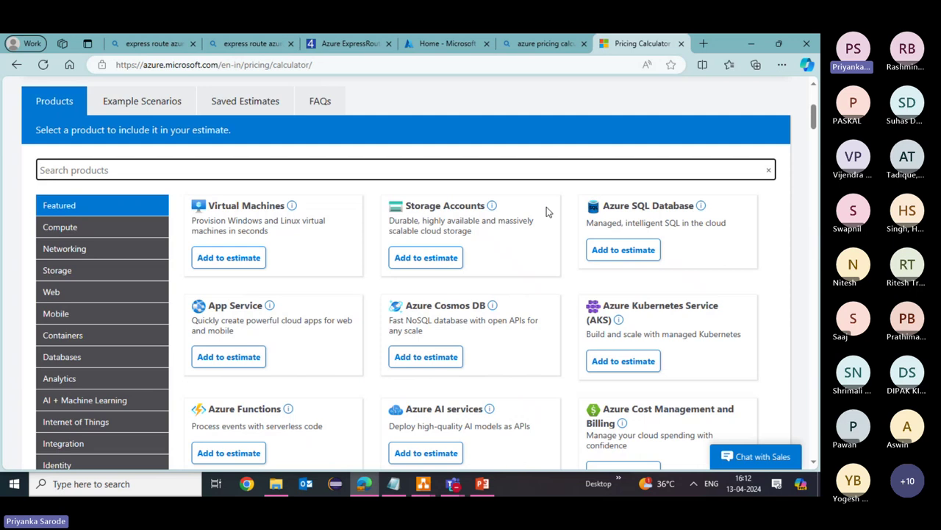
pyautogui.scroll(3, 546, 207)
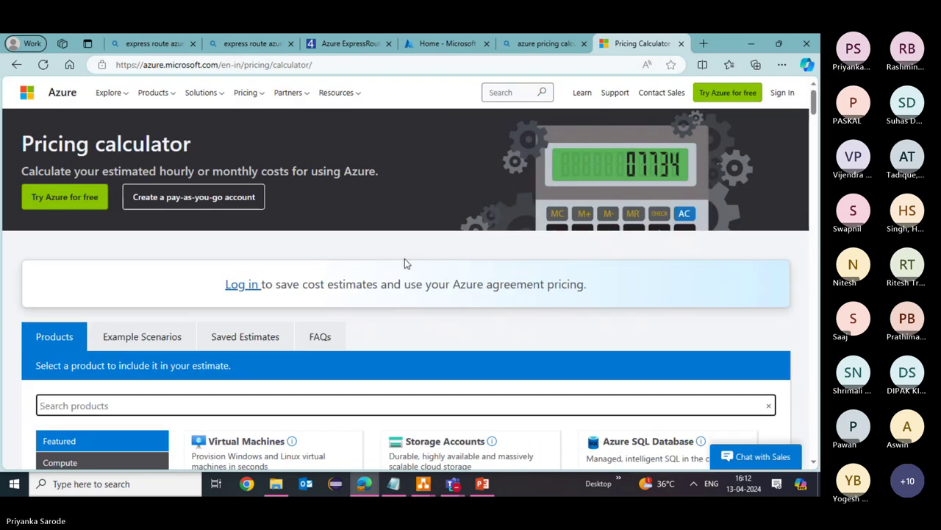
# Step: Close the pricing calculator and its search results page, and check the Teams meeting chat before returning to the Azure portal
pyautogui.click(683, 43)
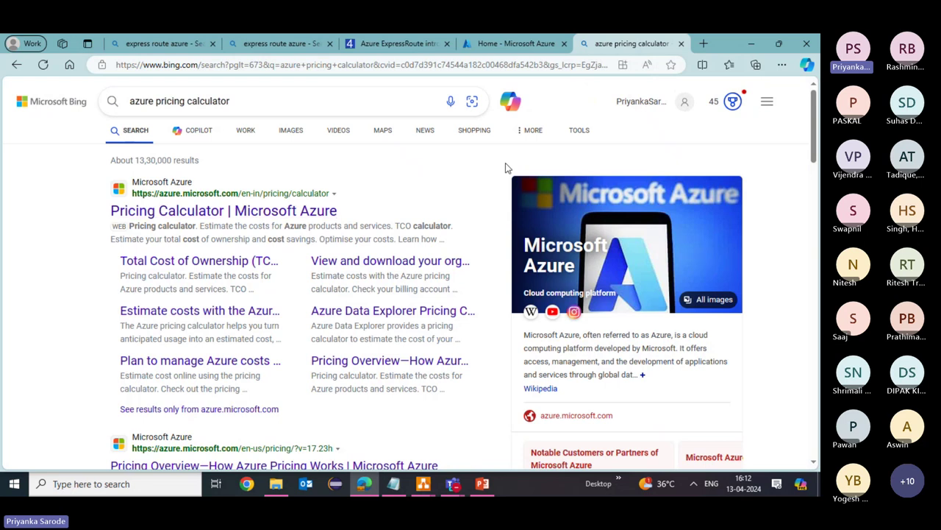
pyautogui.click(681, 43)
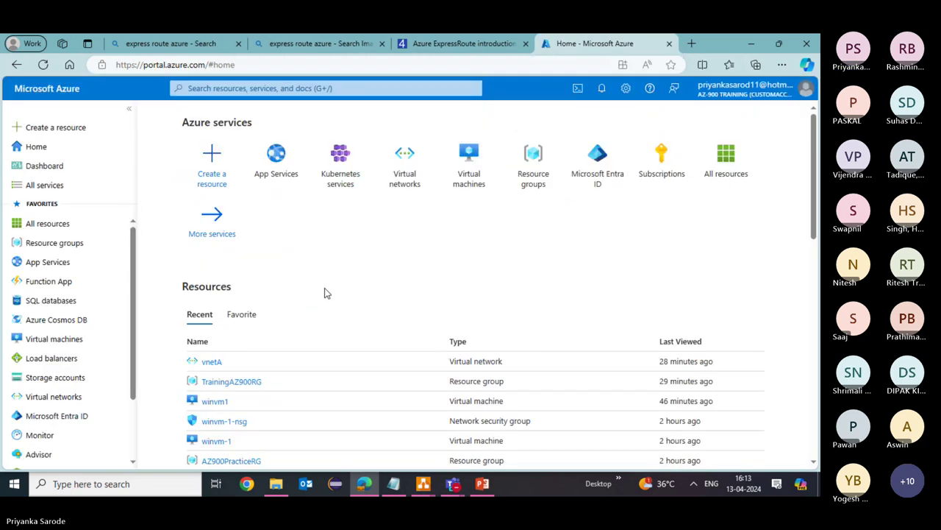
pyautogui.hotkey('alt', 'Tab')
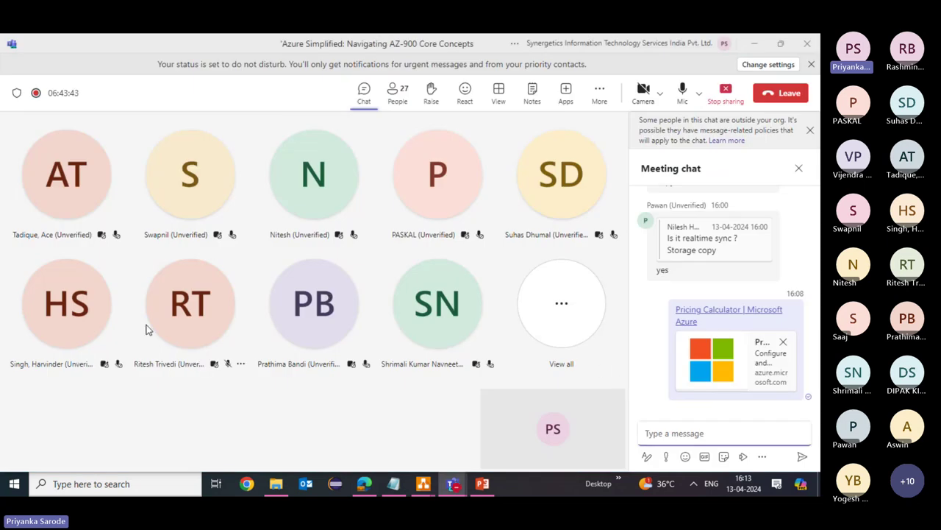
pyautogui.hotkey('alt', 'Tab')
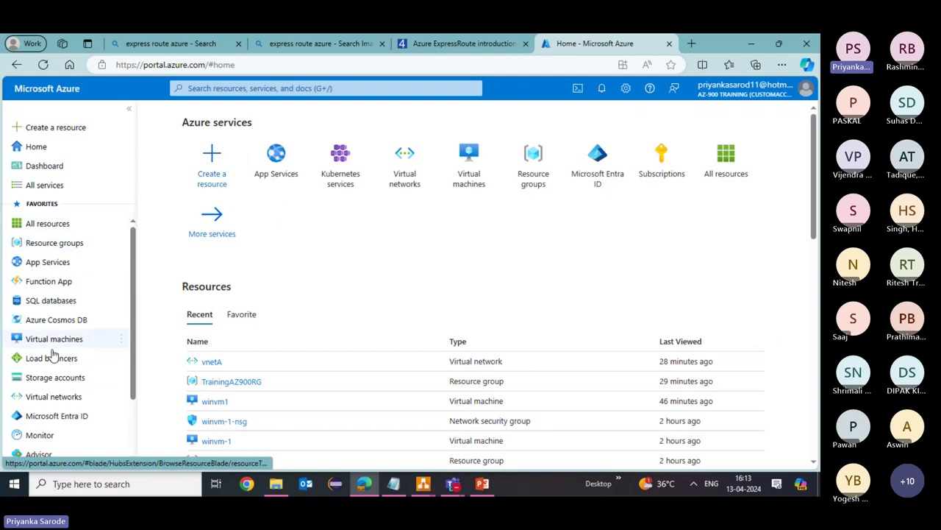
# Step: Start creating a new storage account in the Azure portal and name it storagacc1001
pyautogui.click(50, 383)
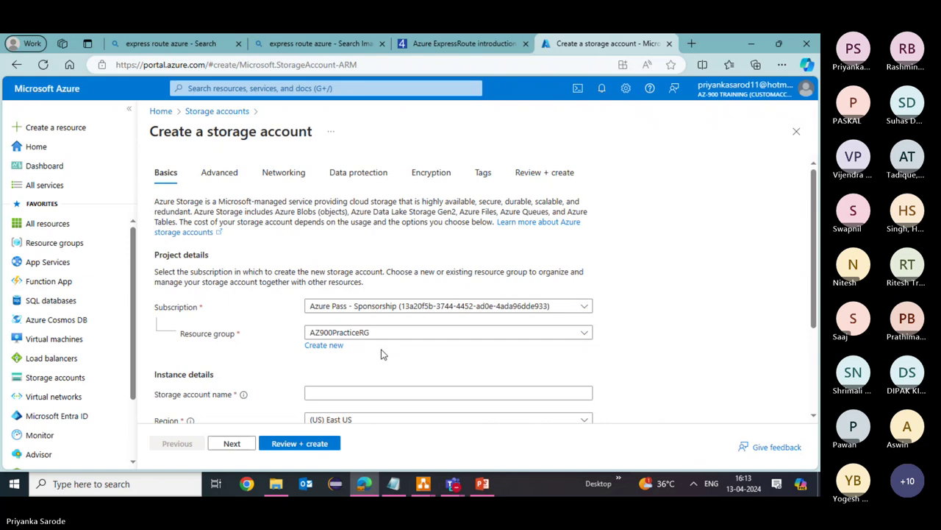
pyautogui.scroll(-2, 381, 354)
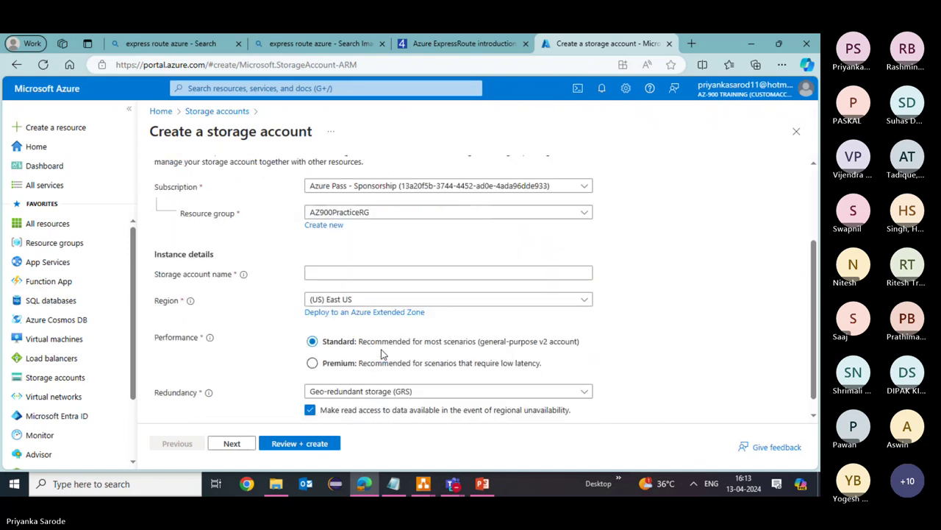
pyautogui.click(370, 273)
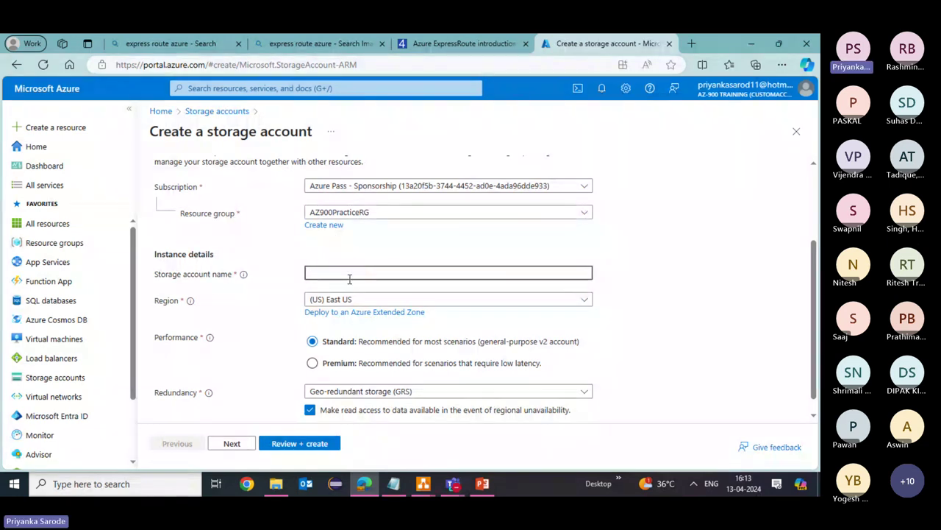
pyautogui.write('storage')
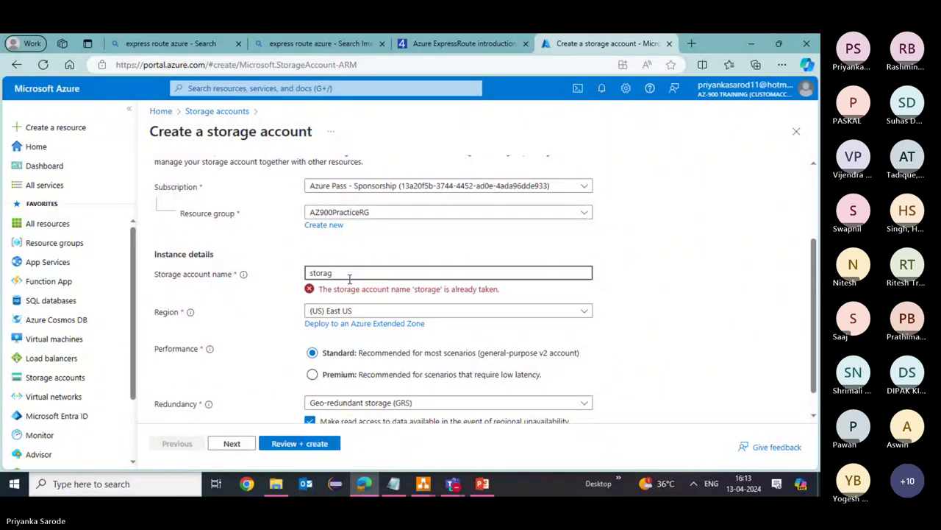
pyautogui.press('BackSpace')
pyautogui.write('acc')
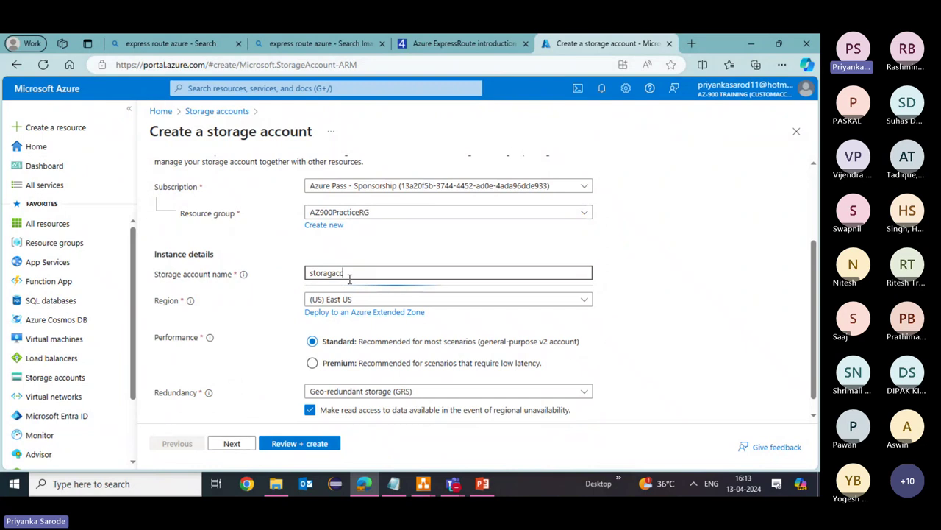
pyautogui.write('100')
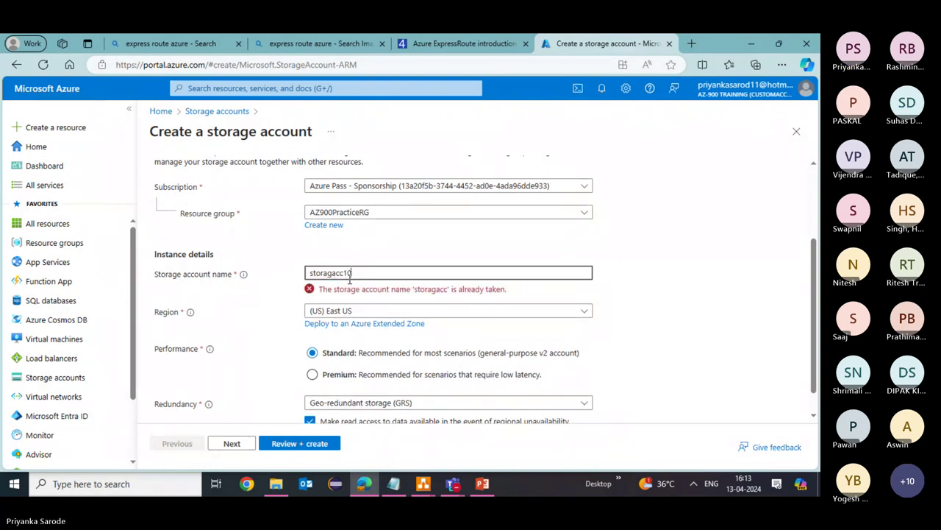
pyautogui.write('1')
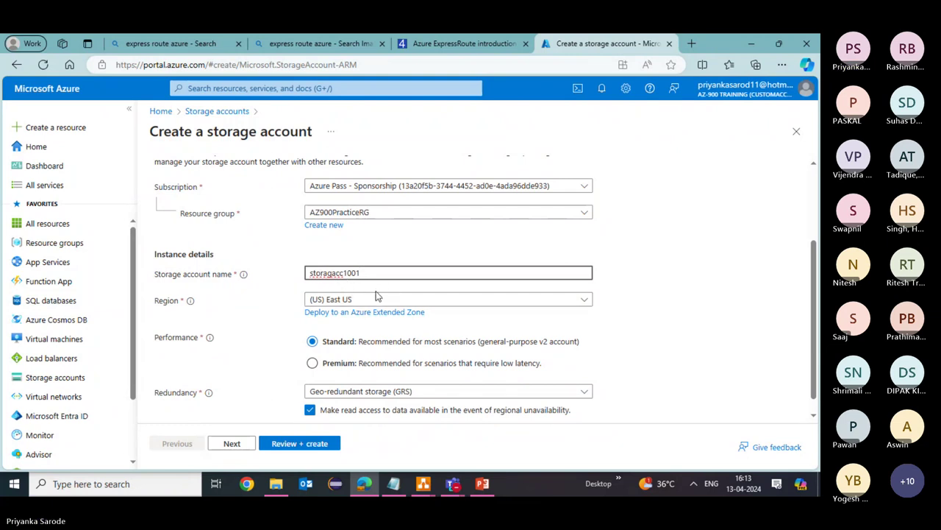
# Step: Set the storage account's region to (US) East US and its resource group to TrainingAZ900RG
pyautogui.click(374, 298)
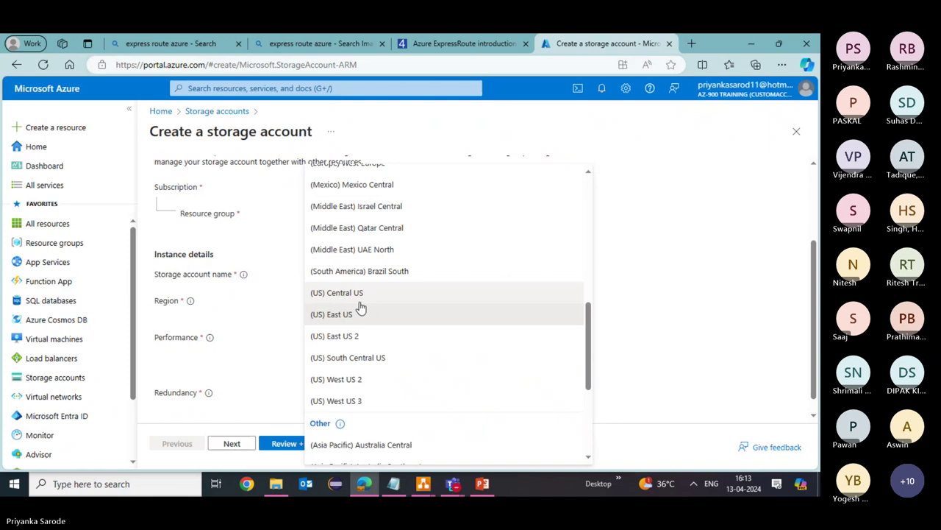
pyautogui.click(361, 312)
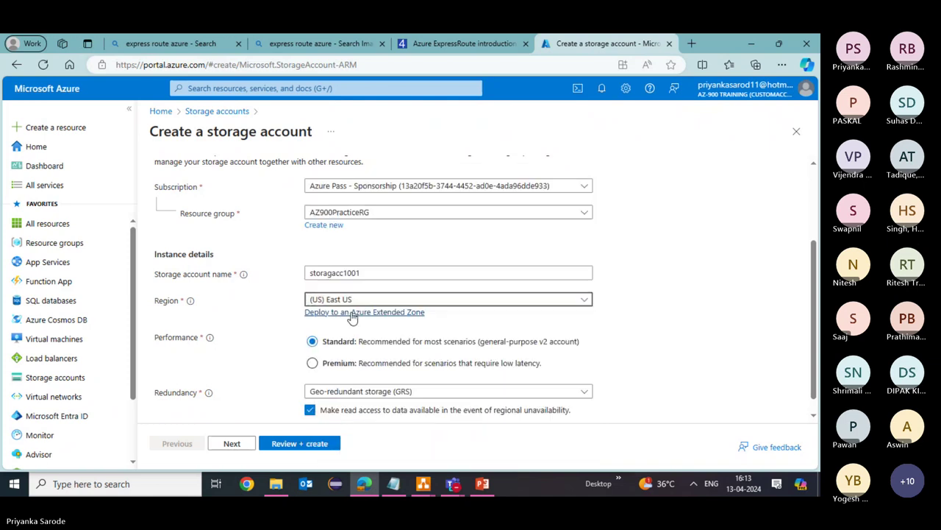
pyautogui.click(378, 212)
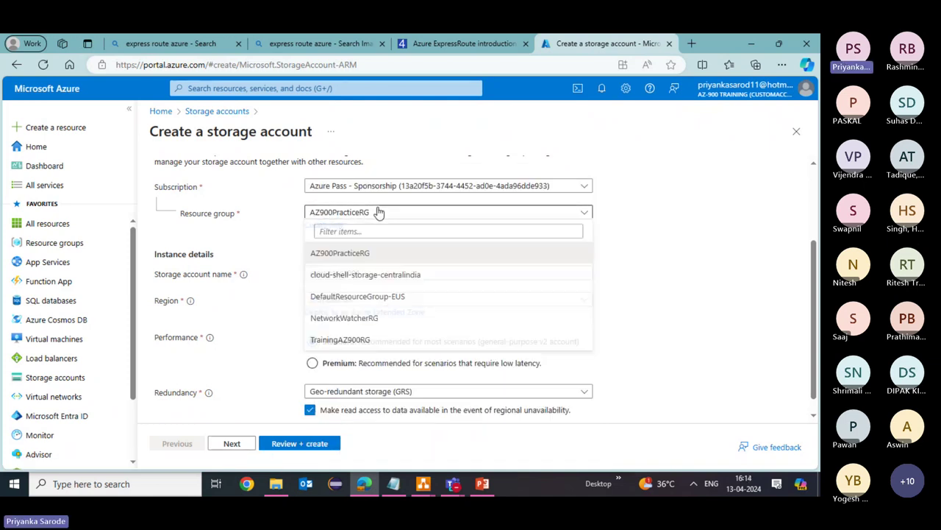
pyautogui.click(350, 343)
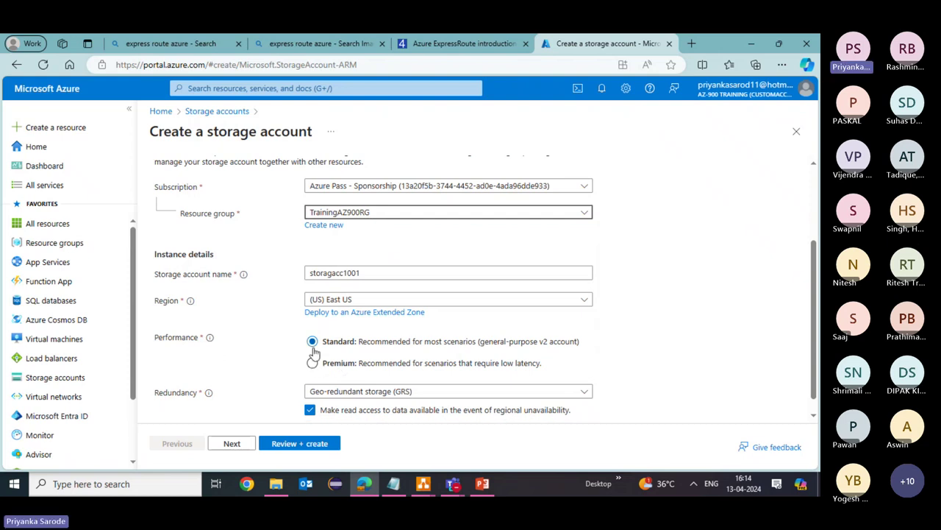
pyautogui.click(262, 370)
# Step: Disable read access during regional unavailability and set the storage account's redundancy to Locally-redundant storage (LRS)
pyautogui.scroll(-1, 289, 368)
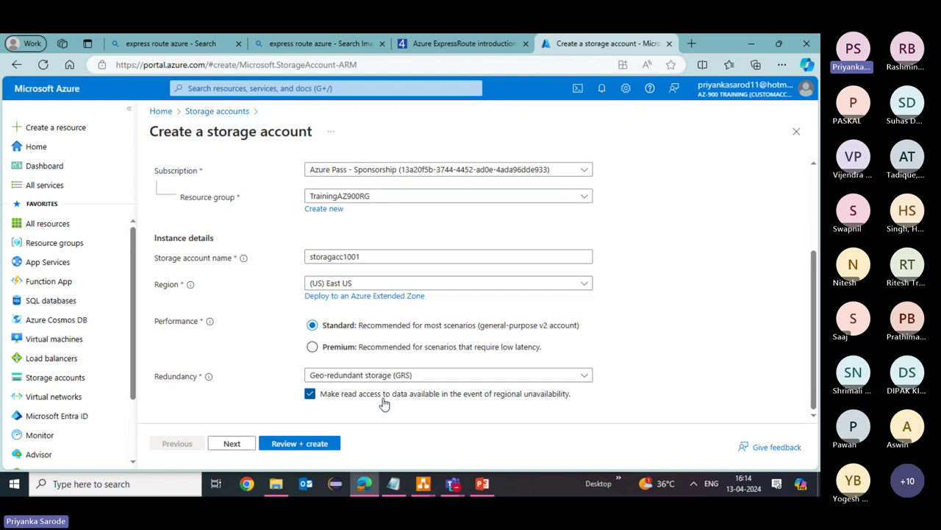
pyautogui.click(311, 396)
pyautogui.click(311, 395)
pyautogui.click(355, 394)
pyautogui.click(367, 381)
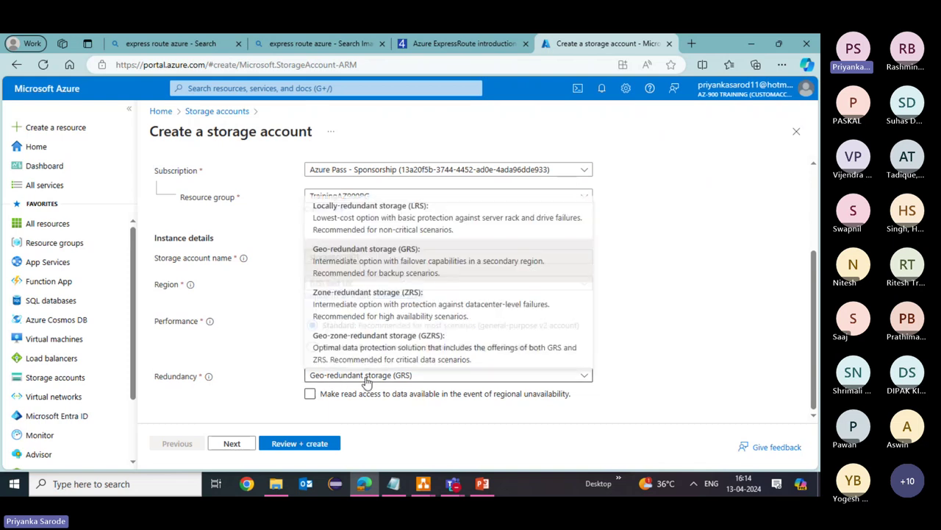
pyautogui.click(353, 233)
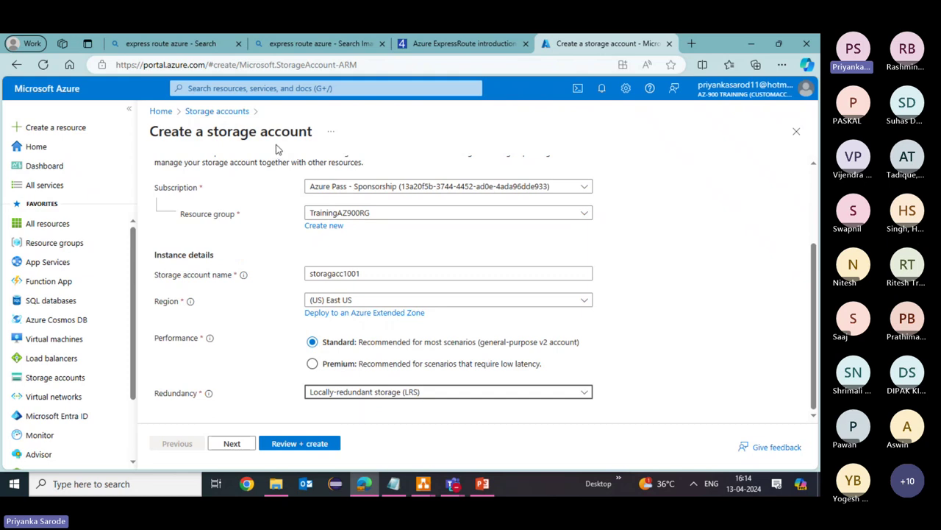
# Step: Review the storage account's advanced security and hierarchical namespace settings, and proceed to its networking options
pyautogui.click(232, 443)
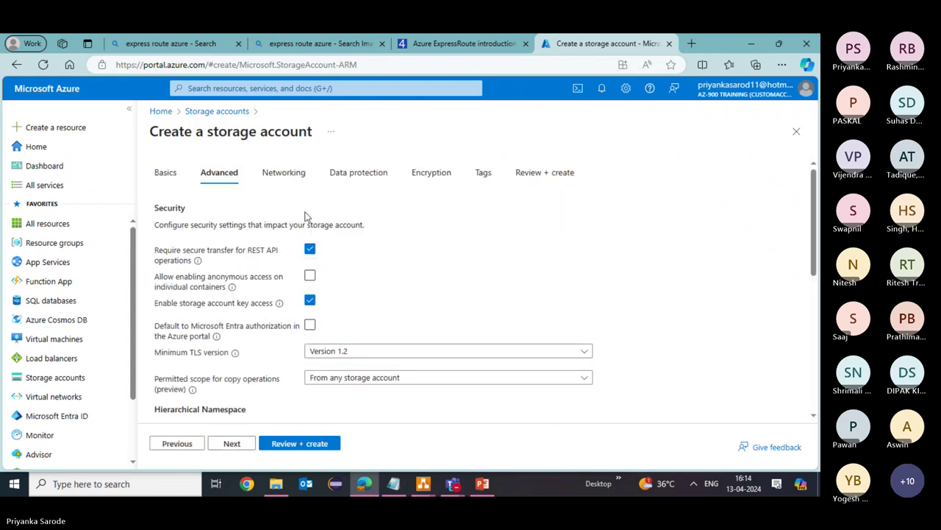
pyautogui.scroll(-4, 252, 246)
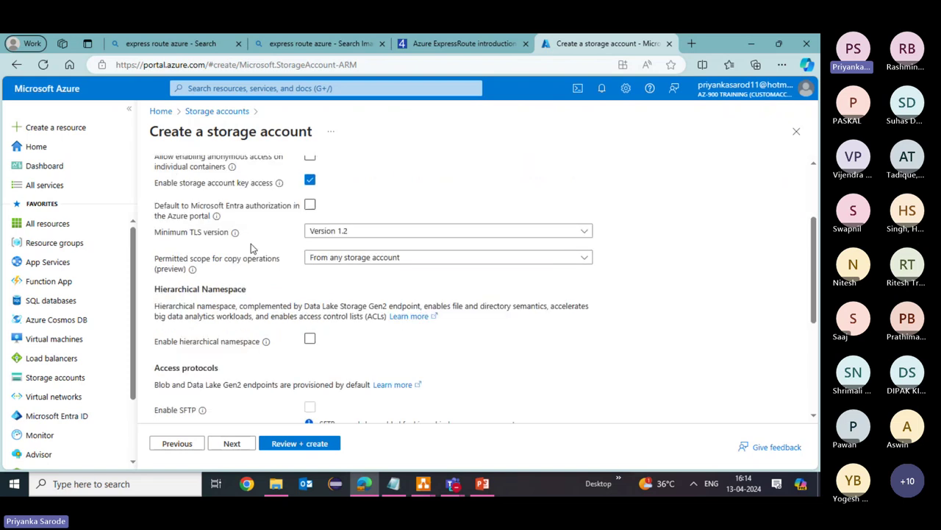
pyautogui.scroll(3, 251, 248)
pyautogui.scroll(3, 252, 248)
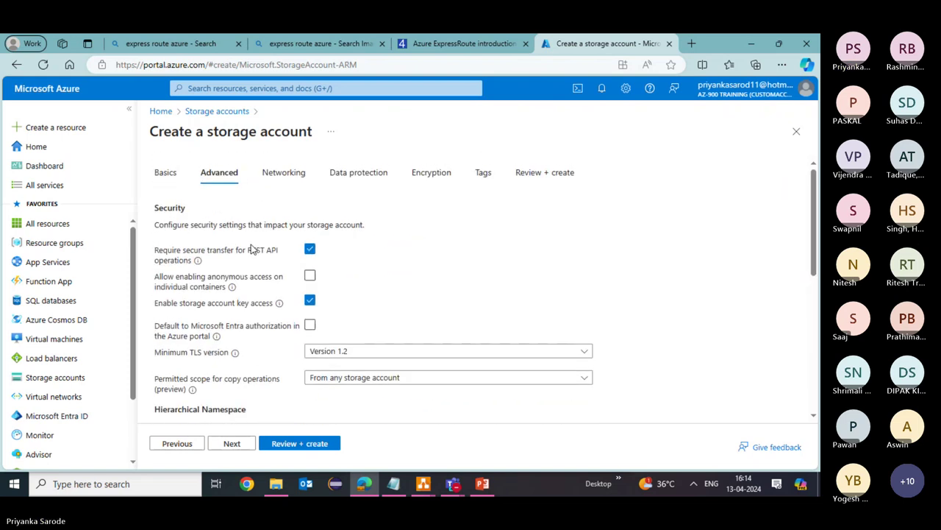
pyautogui.click(271, 180)
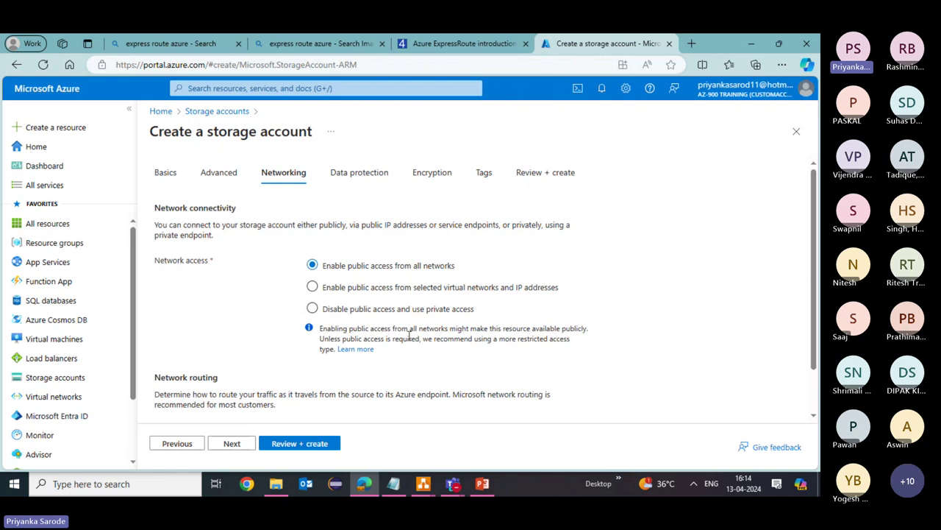
# Step: Keep the default networking and data protection options, preview Customer-managed keys (CMK), and set the encryption type back to Microsoft-managed keys (MMK)
pyautogui.click(237, 445)
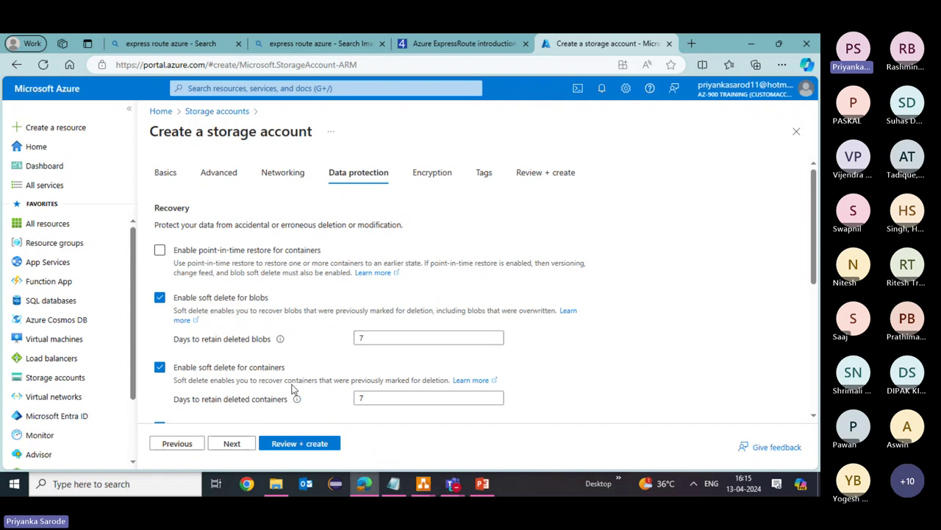
pyautogui.click(230, 444)
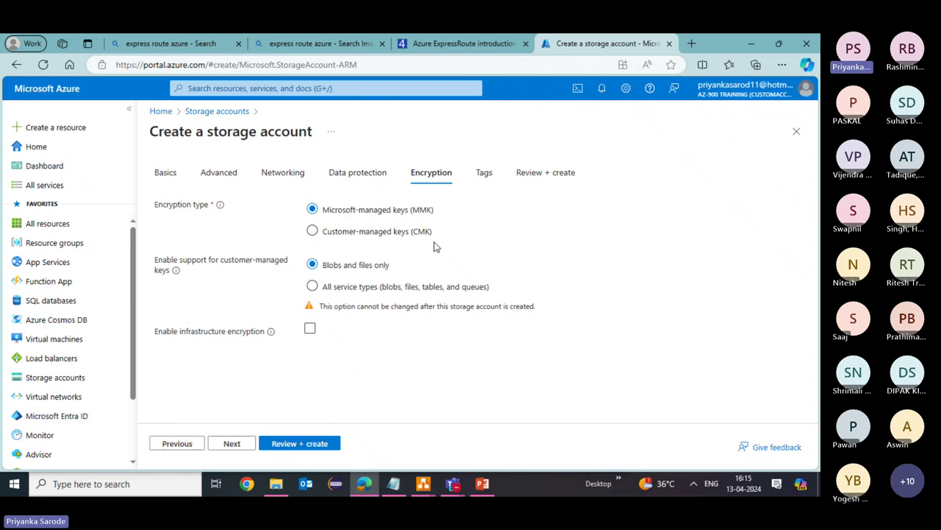
pyautogui.click(329, 234)
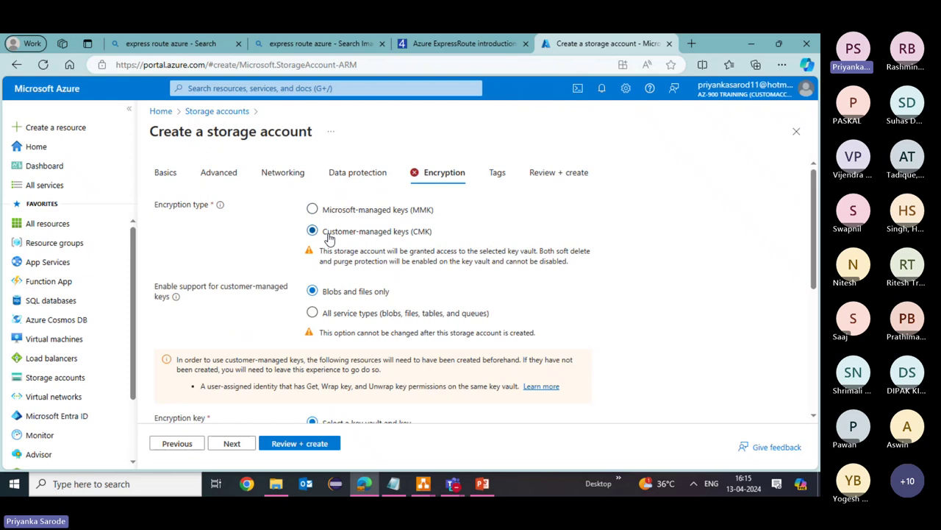
pyautogui.click(312, 210)
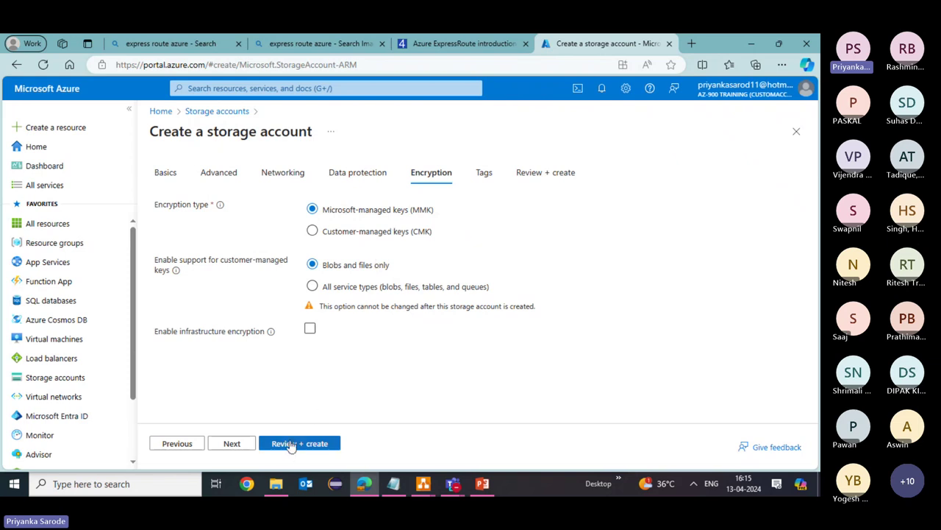
# Step: Tag the storage account's resources with the name env and the value dev
pyautogui.click(483, 173)
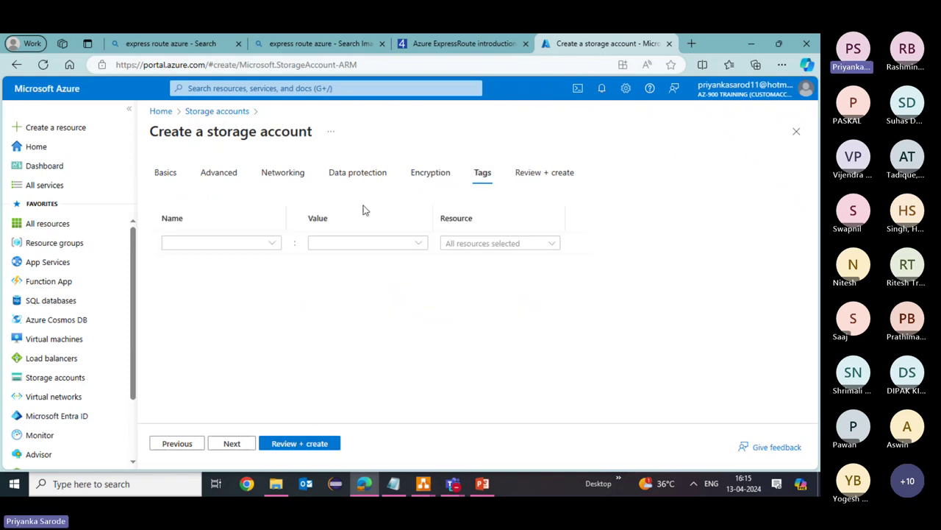
pyautogui.click(267, 245)
pyautogui.click(195, 260)
pyautogui.click(403, 244)
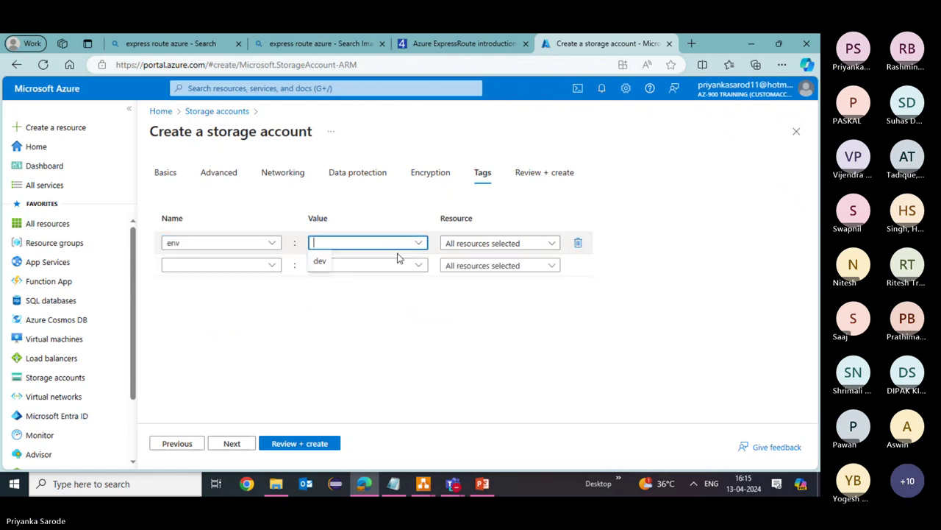
pyautogui.click(318, 264)
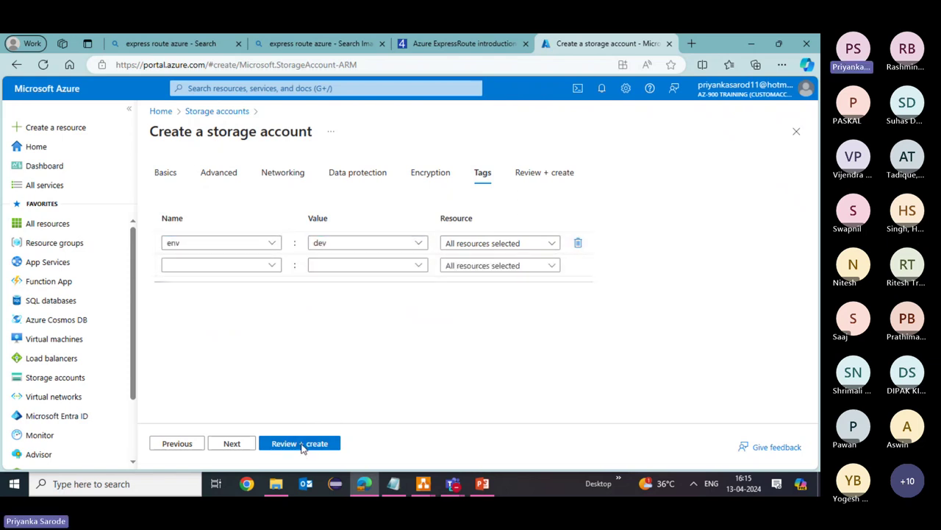
# Step: Proceed to the storage account's final review and examine its basics, advanced, encryption and tag settings
pyautogui.click(304, 444)
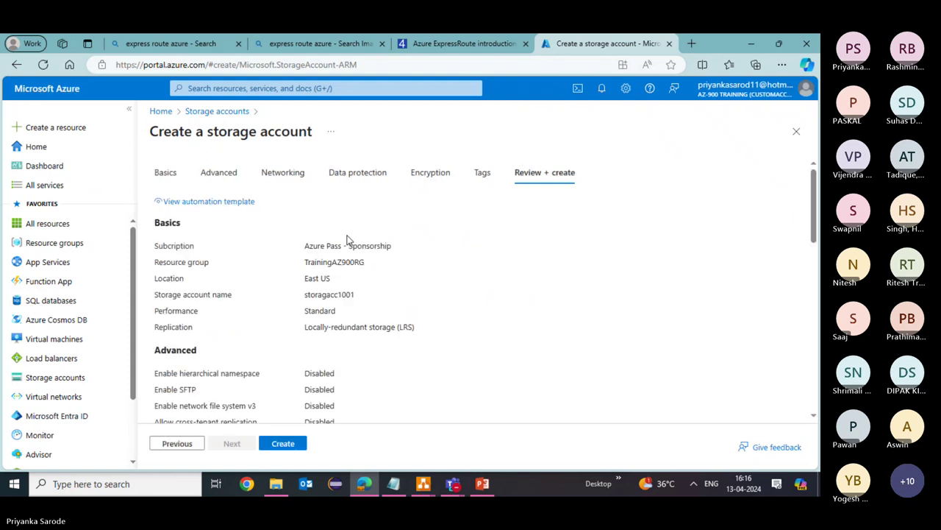
pyautogui.scroll(-5, 347, 237)
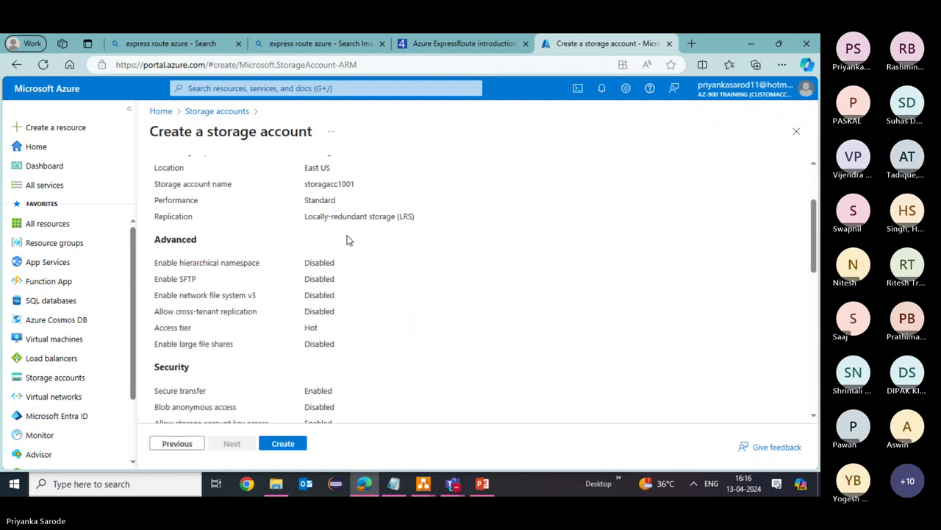
pyautogui.scroll(-3, 348, 232)
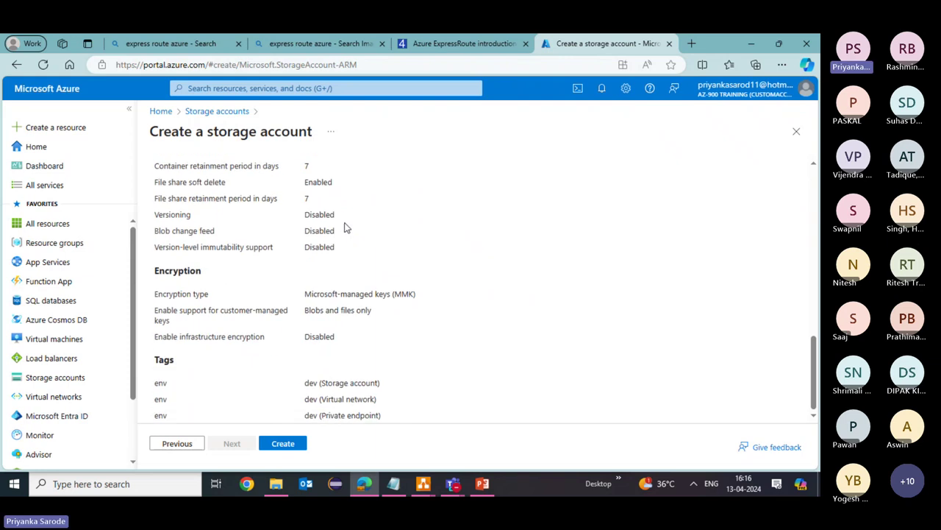
pyautogui.scroll(10, 342, 226)
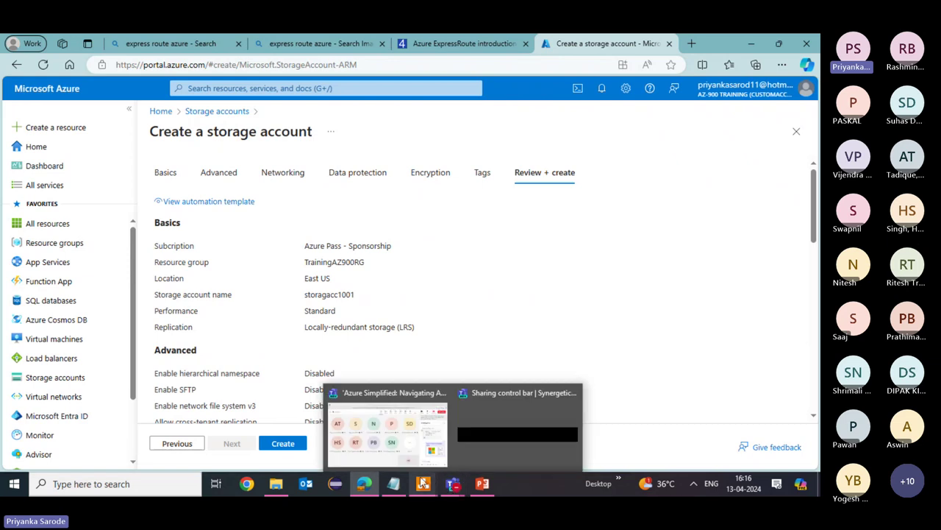
# Step: Switch to the AZ-900 SessionDoc notes in Notepad and add the lines "ARM-" and "ARM Template-JSON" below the storage redundancy list
pyautogui.click(388, 483)
pyautogui.click(112, 414)
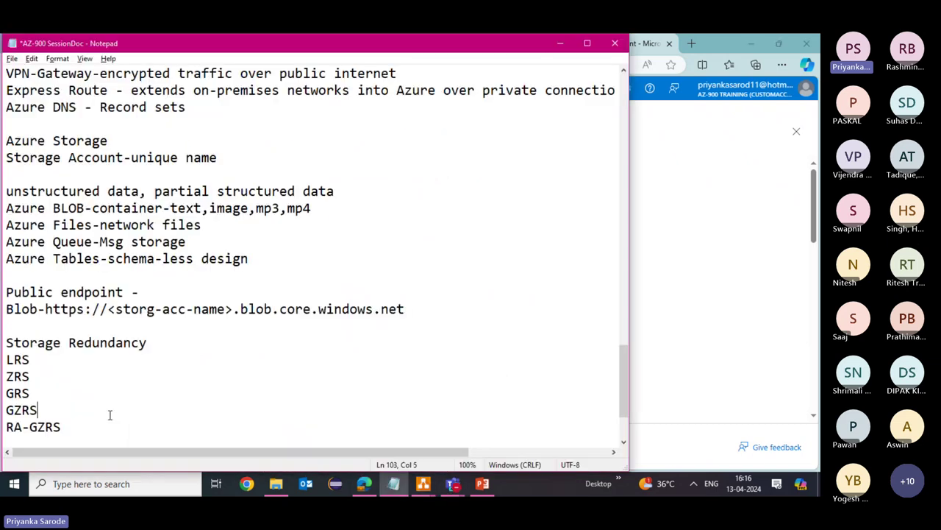
pyautogui.press('End')
pyautogui.press('Return')
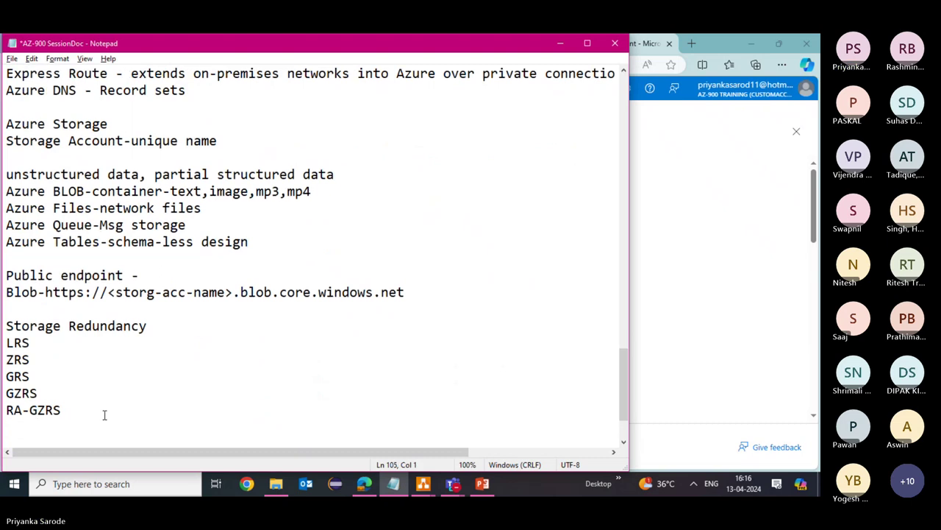
pyautogui.press('Return')
pyautogui.write('ARM')
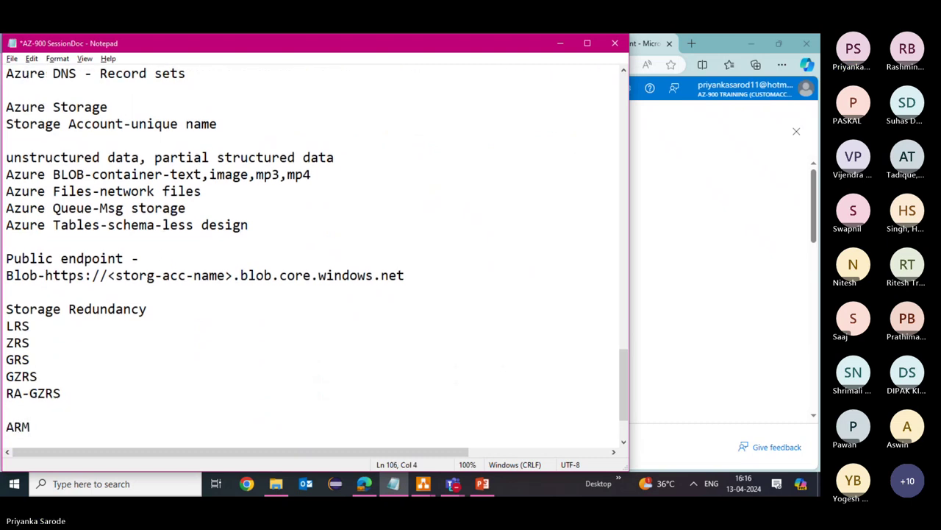
pyautogui.press('Return')
pyautogui.write('AR')
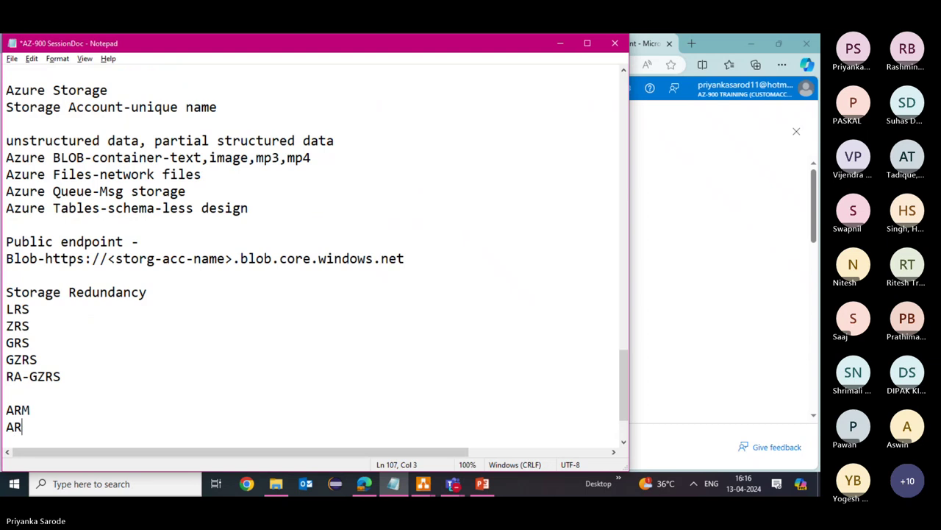
pyautogui.write('M Template-')
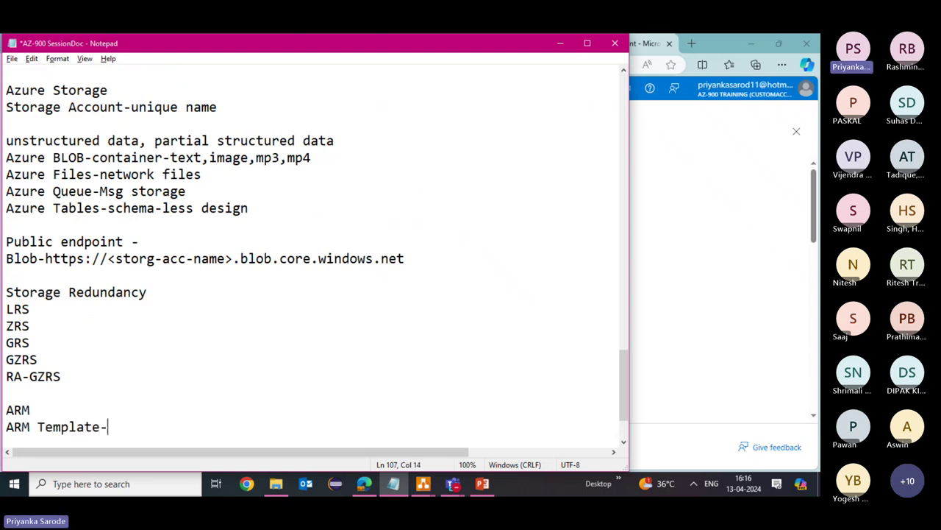
pyautogui.write('JSON')
pyautogui.click(104, 415)
# Step: Switch to the unsaved management group diagram in draw.io and save it as Hierarchy
pyautogui.click(423, 483)
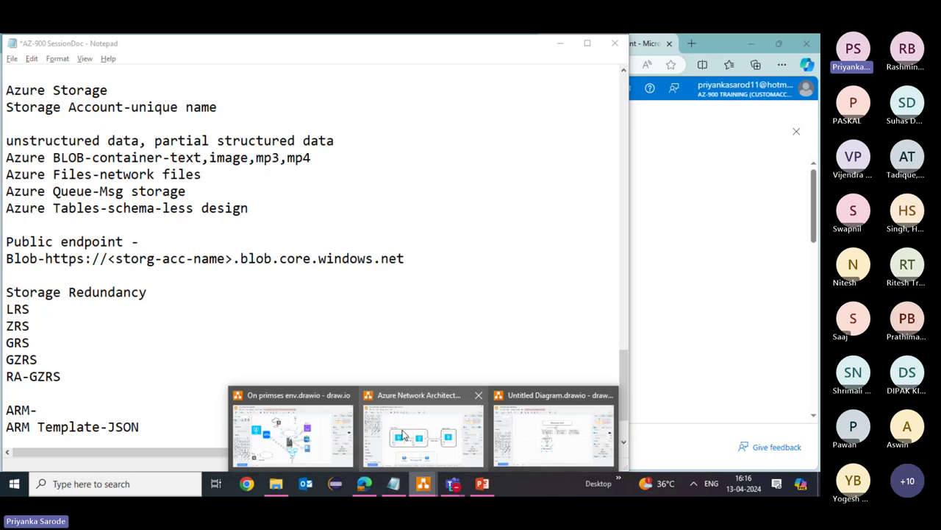
pyautogui.click(513, 424)
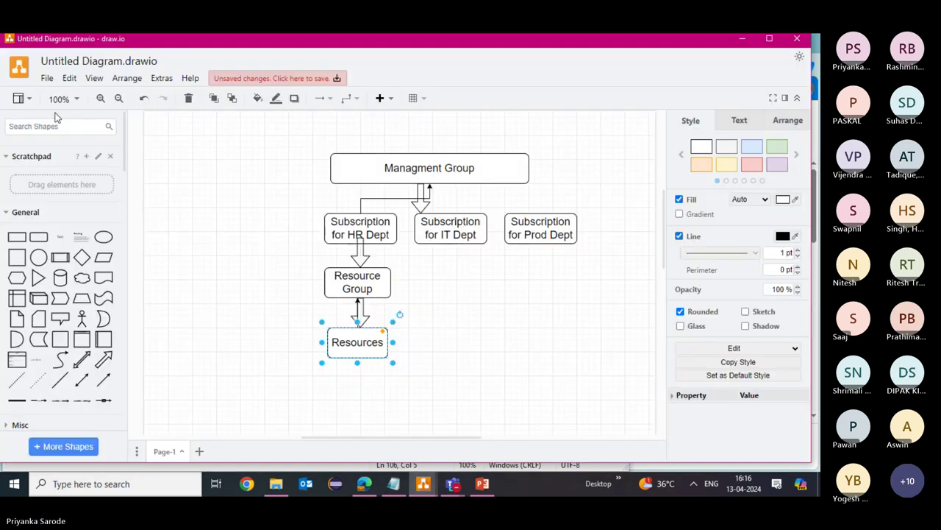
pyautogui.click(46, 78)
pyautogui.press('Escape')
pyautogui.hotkey('ctrl', 's')
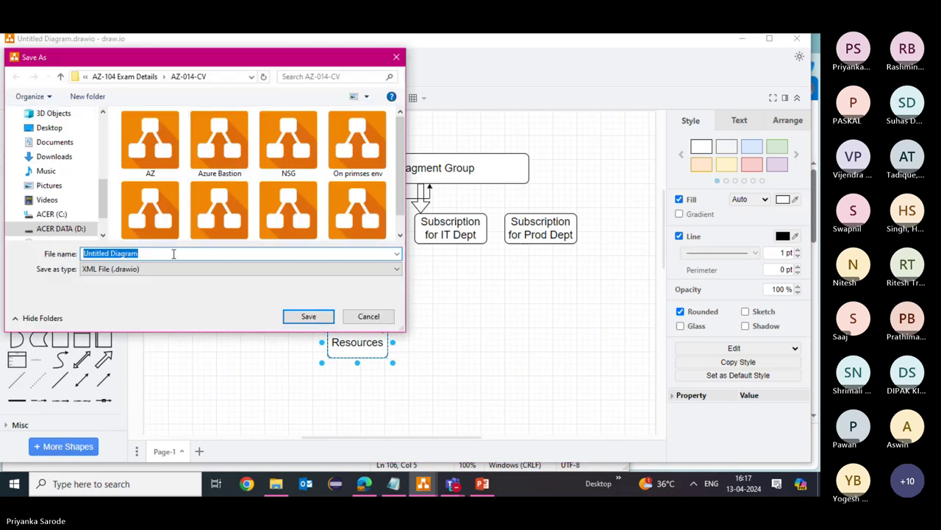
pyautogui.write('Hierarchy')
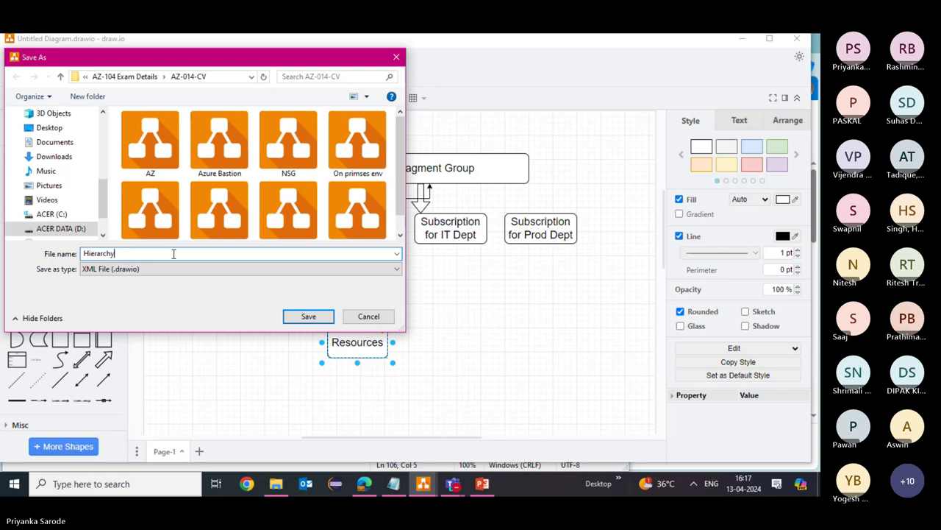
pyautogui.press('Return')
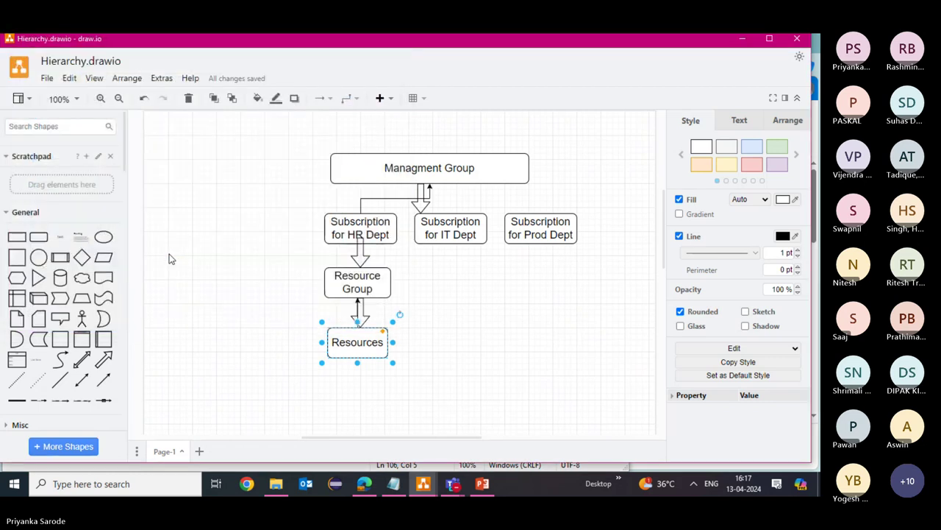
# Step: Create a new blank diagram with the default file name
pyautogui.click(46, 78)
pyautogui.click(51, 100)
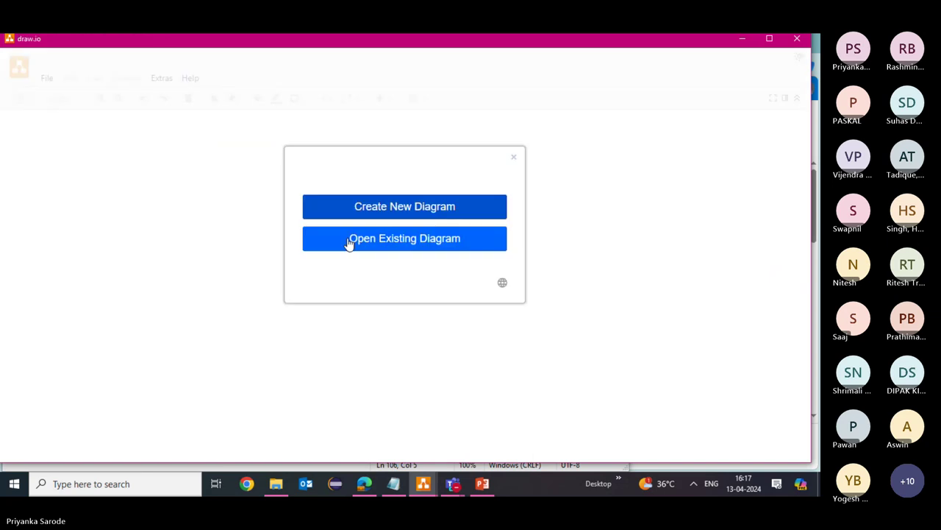
pyautogui.click(353, 212)
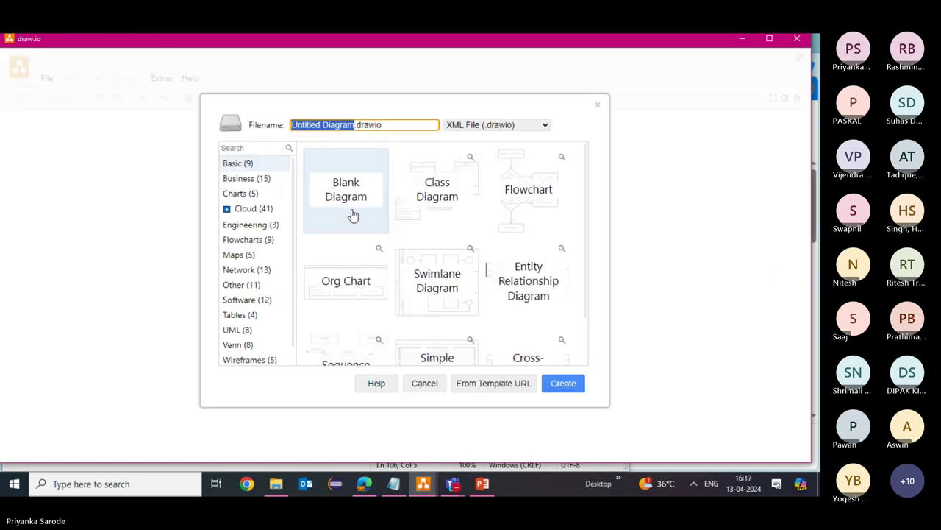
pyautogui.click(575, 384)
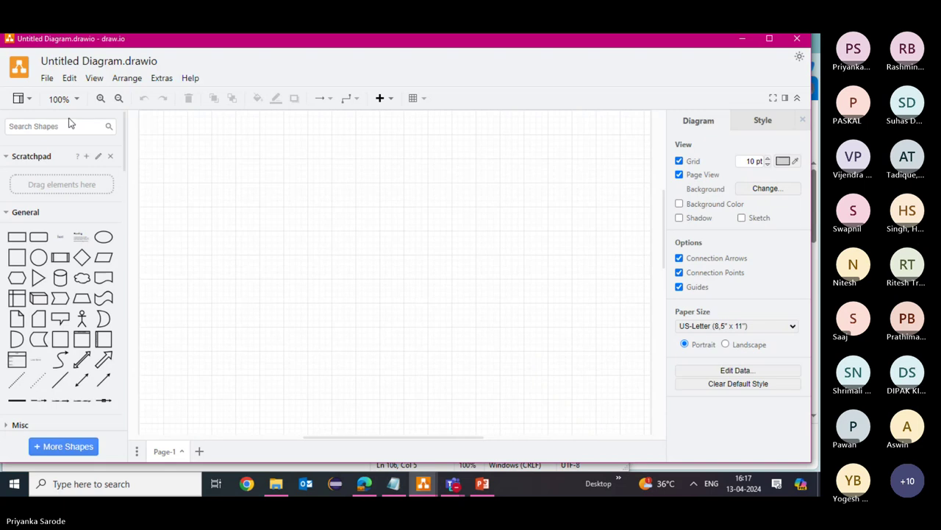
# Step: Place three rounded rectangles in an evenly spaced row near the top of the blank page
pyautogui.click(38, 236)
pyautogui.moveTo(377, 268); pyautogui.dragTo(257, 178)
pyautogui.moveTo(40, 239); pyautogui.dragTo(384, 189)
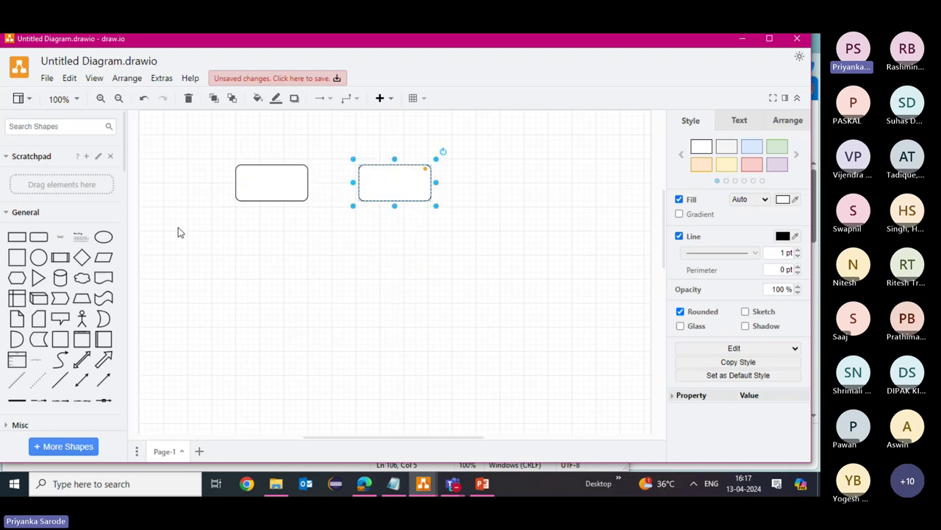
pyautogui.moveTo(38, 236); pyautogui.dragTo(476, 181)
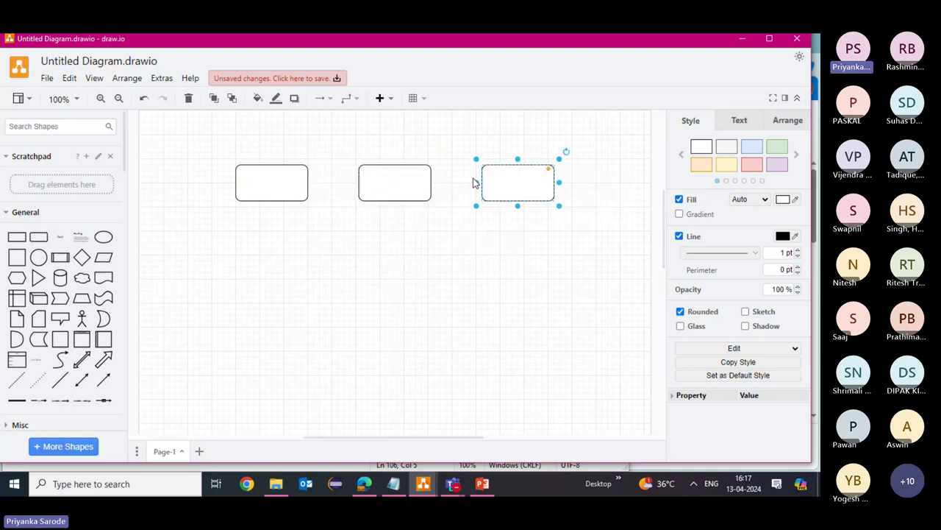
# Step: Place an ellipse beneath the middle rounded rectangle and another rounded rectangle below the ellipse
pyautogui.click(38, 236)
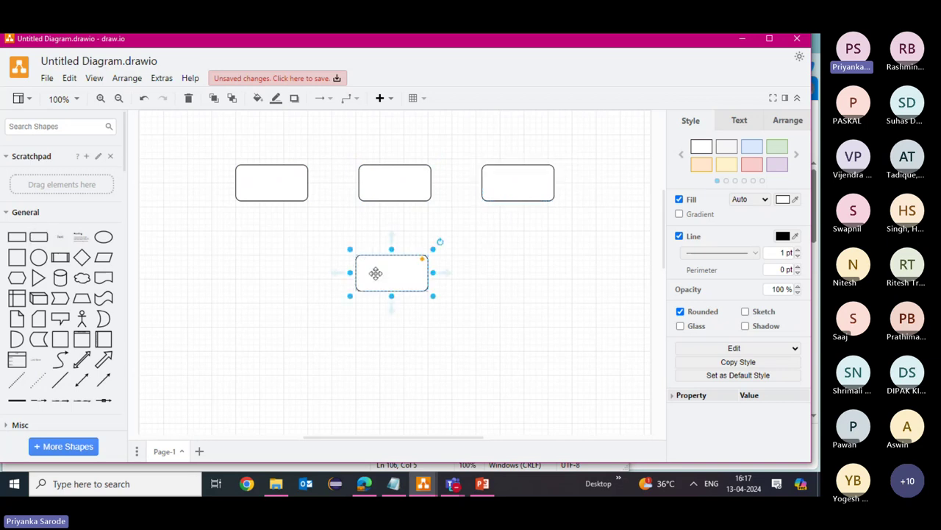
pyautogui.press('Delete')
pyautogui.click(107, 237)
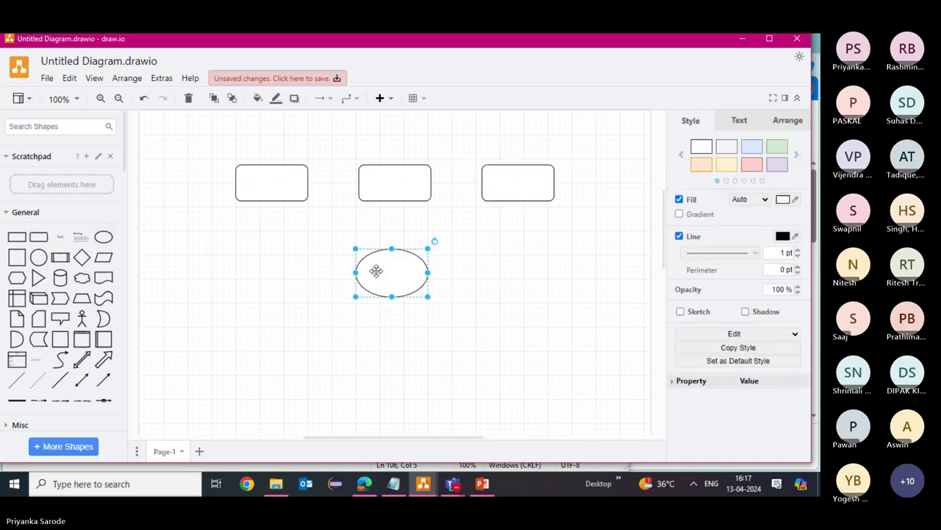
pyautogui.moveTo(374, 269); pyautogui.dragTo(399, 259)
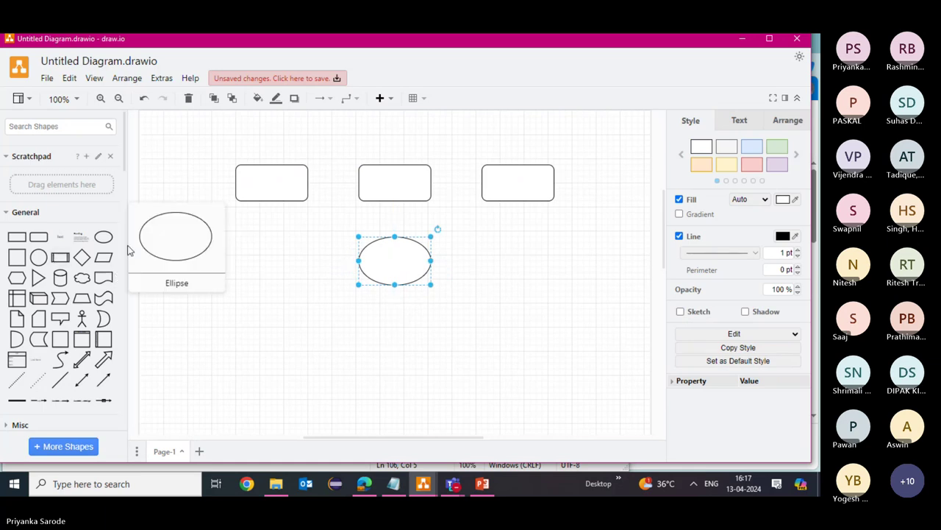
pyautogui.click(38, 237)
pyautogui.moveTo(393, 273); pyautogui.dragTo(395, 330)
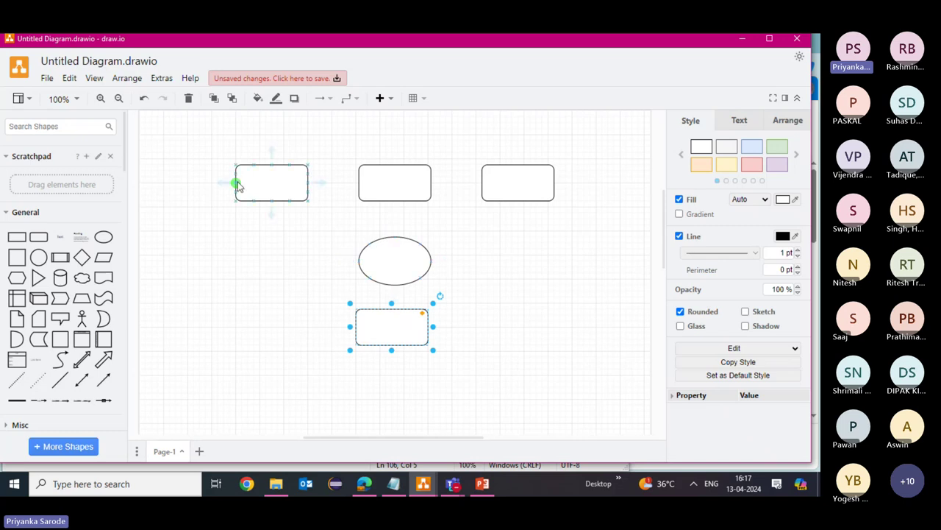
# Step: Label the first rectangle in the top row "AZure POrtal" and the middle one "Azure CLI"
pyautogui.doubleClick(262, 185)
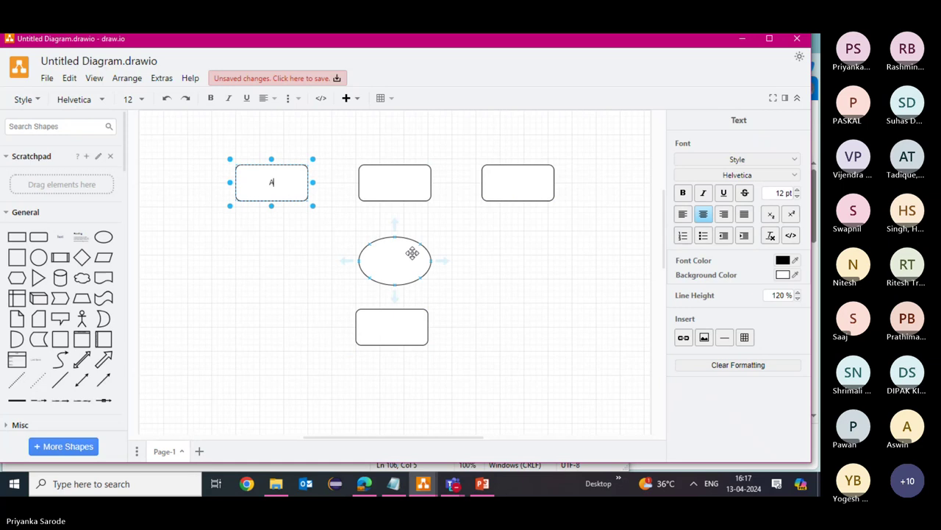
pyautogui.write('AZure PO')
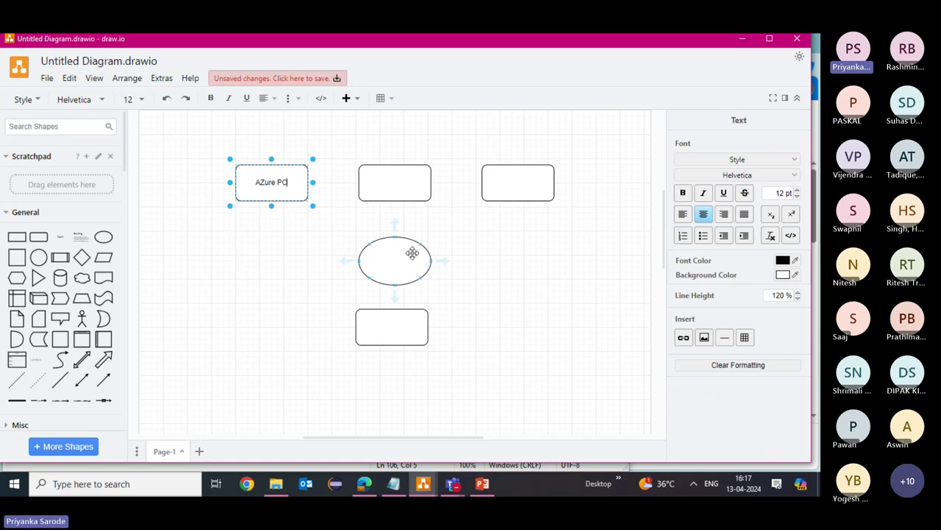
pyautogui.write('rtal')
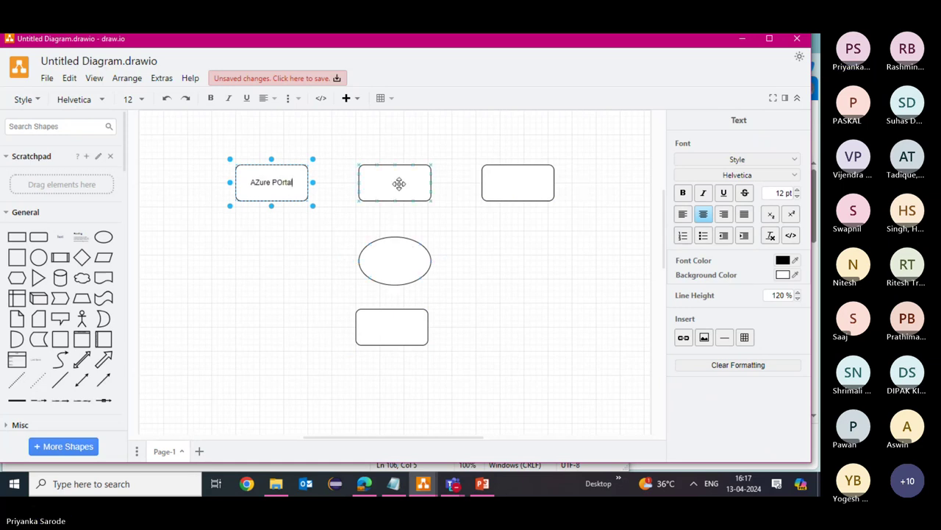
pyautogui.click(395, 185)
pyautogui.doubleClick(395, 185)
pyautogui.write('A')
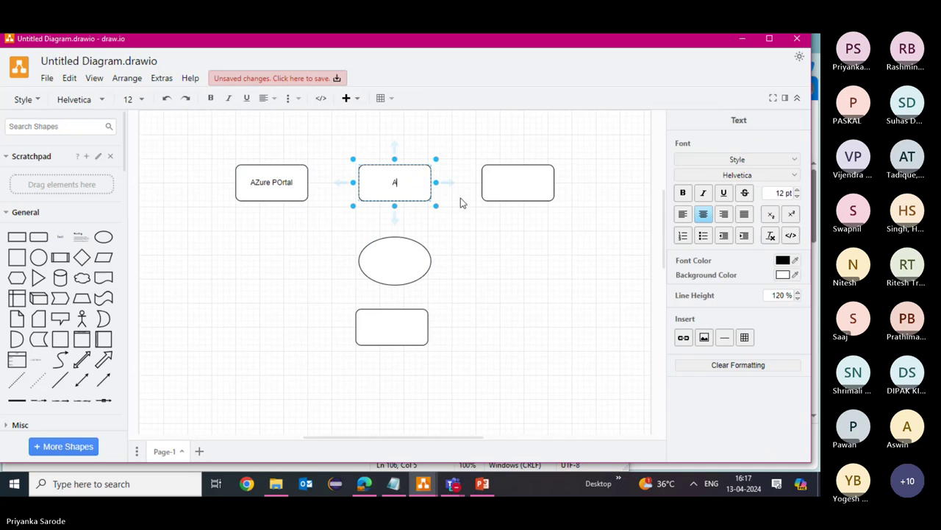
pyautogui.write('zure CLI')
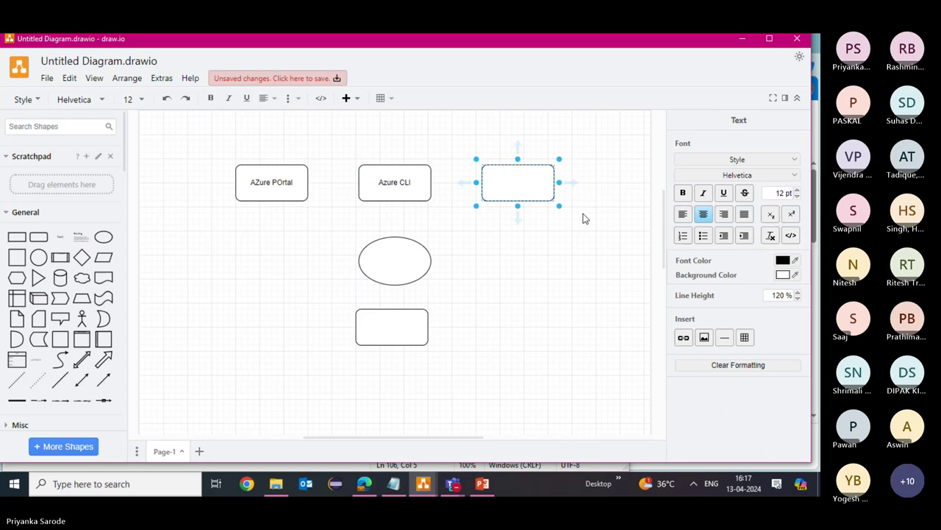
# Step: Label the third rectangle in the top row "PowerShell" and the ellipse "Resorces-VM,Vnet,StorageAcc"
pyautogui.write('owerShell')
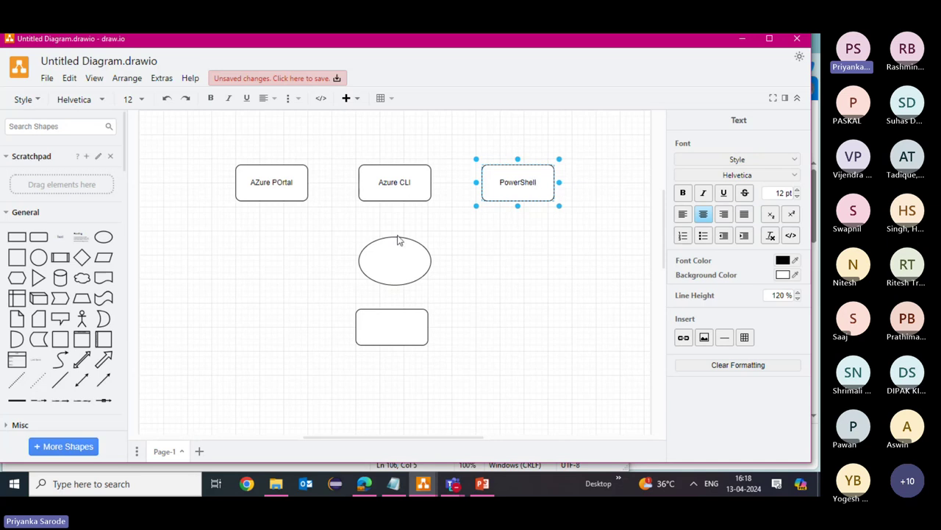
pyautogui.doubleClick(383, 259)
pyautogui.write('R')
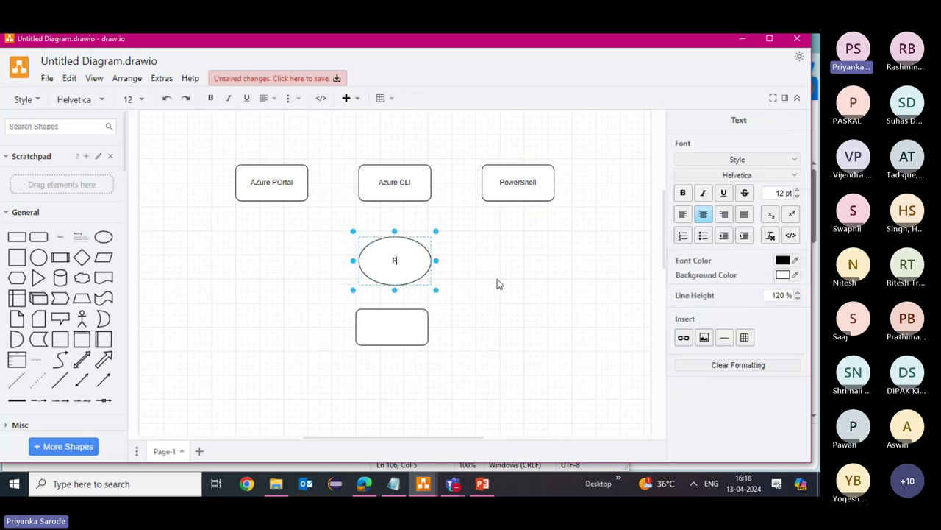
pyautogui.write('esorces')
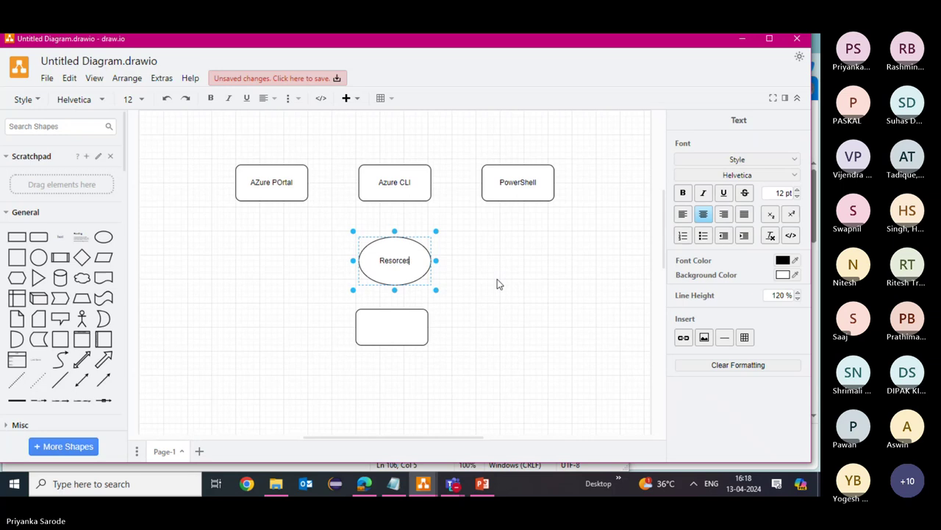
pyautogui.write('-VM,Vnet')
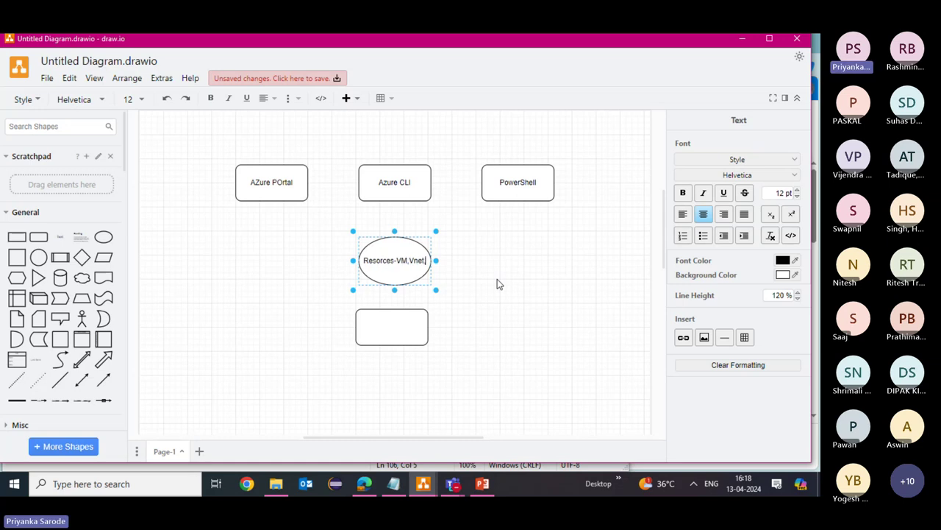
pyautogui.write(',StorageAcc')
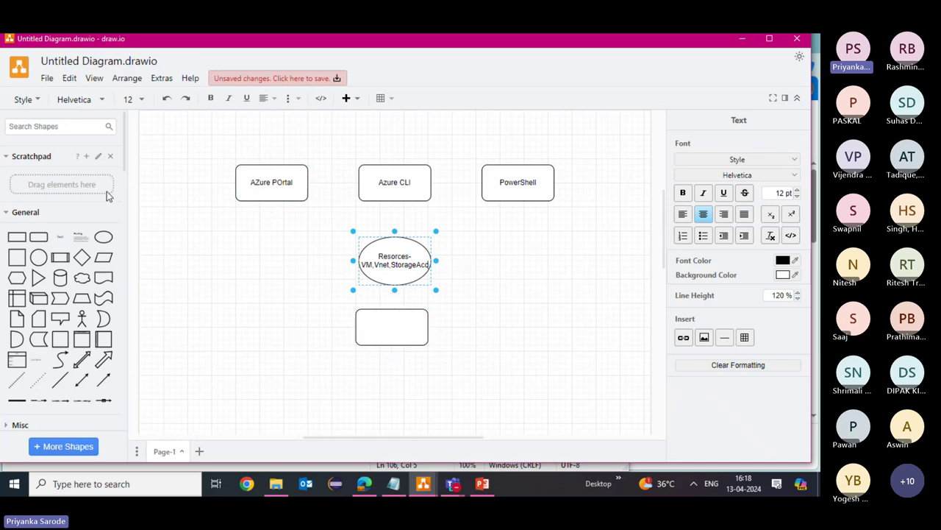
# Step: Add a block arrow running from the AZure POrtal rectangle to the rectangle below the ellipse
pyautogui.click(105, 355)
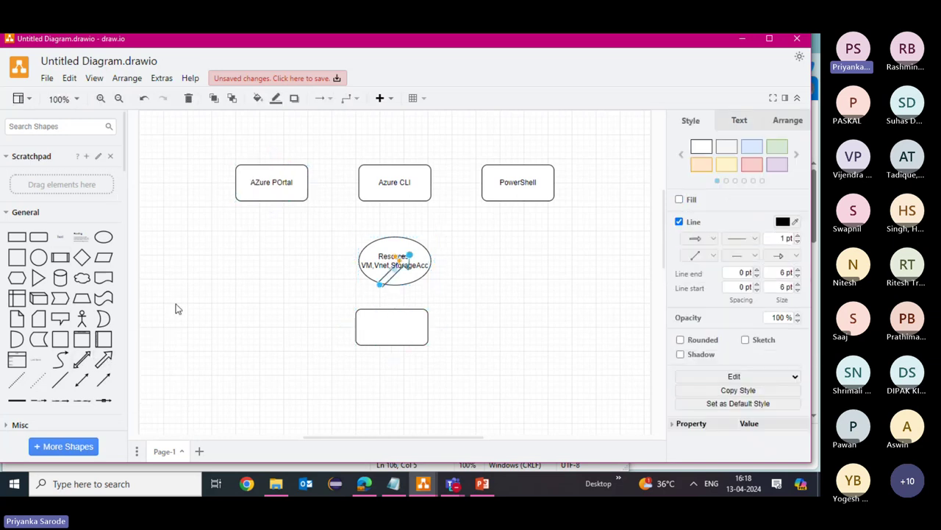
pyautogui.moveTo(380, 290); pyautogui.dragTo(293, 215)
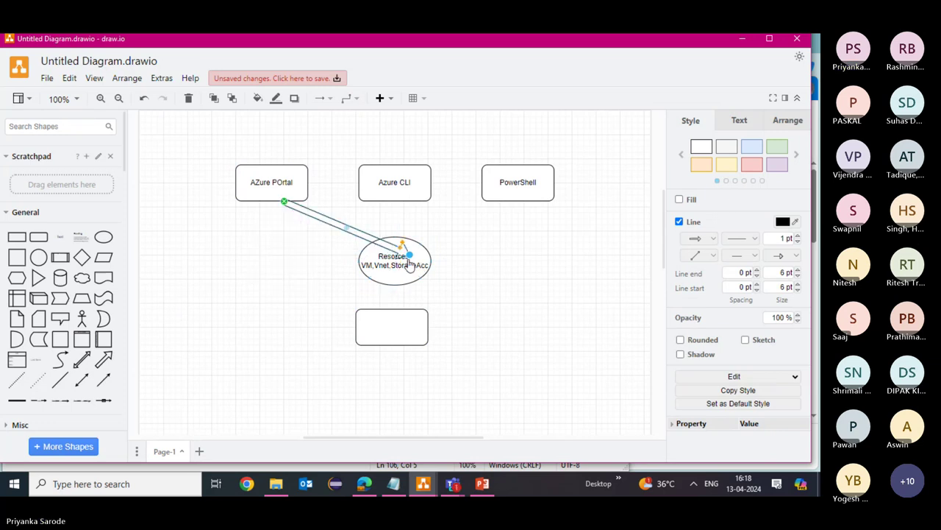
pyautogui.moveTo(409, 254); pyautogui.dragTo(360, 315)
# Step: Label the rectangle below the ellipse "ARM-Azure Resource Manager"
pyautogui.doubleClick(377, 322)
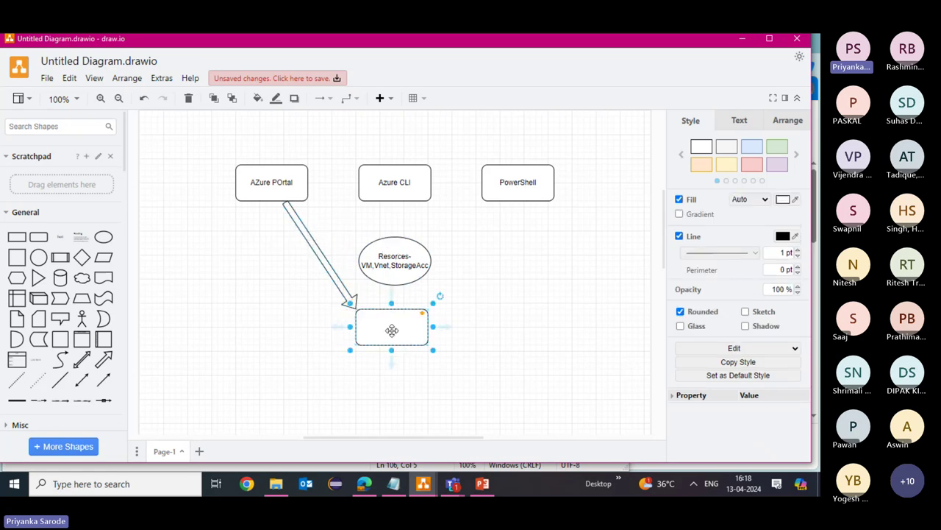
pyautogui.write('AF')
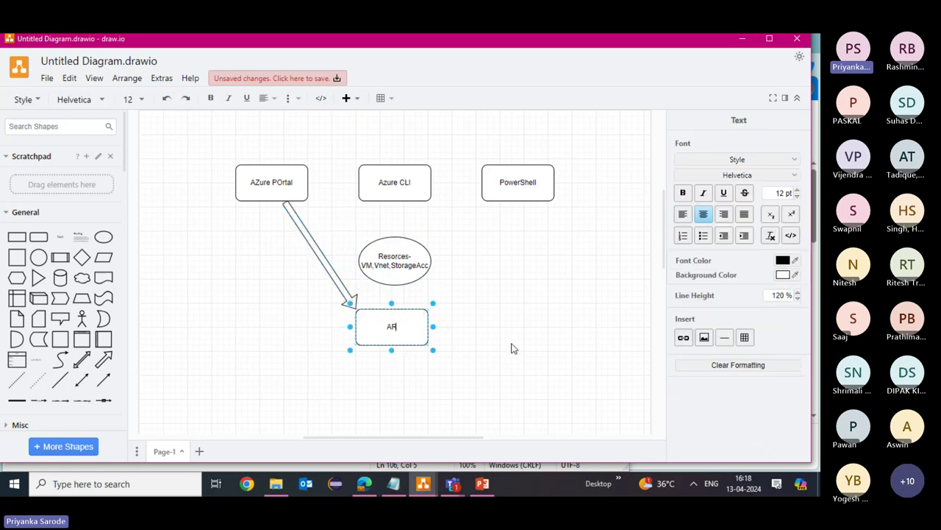
pyautogui.write('M-Azure e')
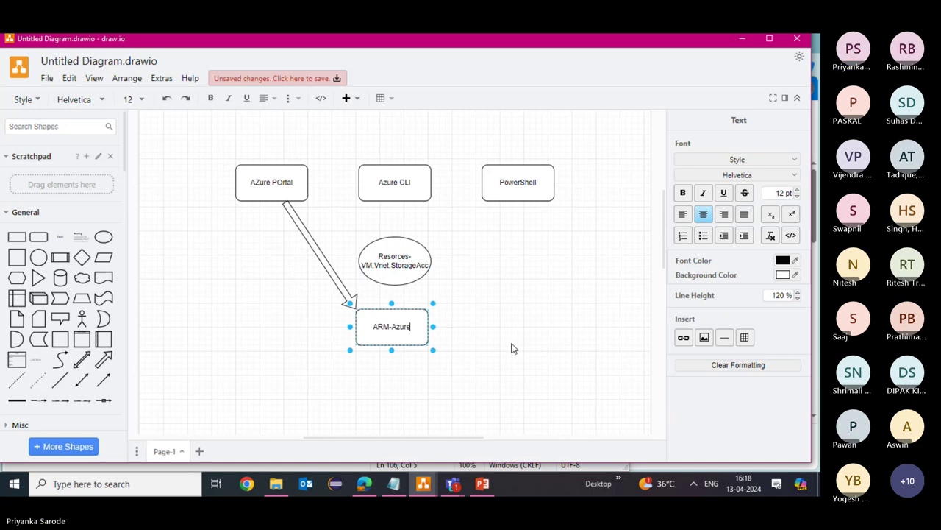
pyautogui.press('BackSpace')
pyautogui.write('E')
pyautogui.press('BackSpace')
pyautogui.press('BackSpace')
pyautogui.write('Resource Manager')
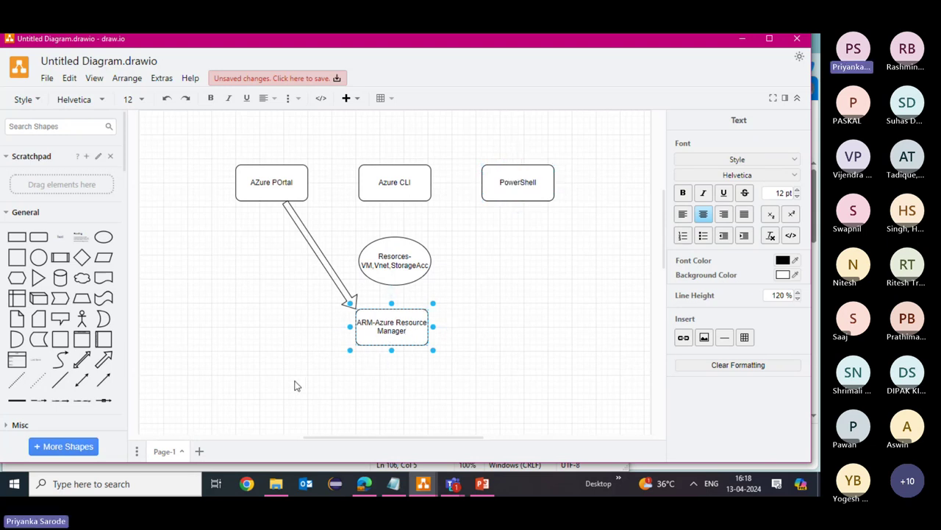
# Step: Shift the ellipse slightly so that it lines up with the ARM-Azure Resource Manager rectangle
pyautogui.moveTo(392, 271)
pyautogui.mouseDown()
pyautogui.moveTo(544, 308)
pyautogui.moveTo(442, 424)
pyautogui.moveTo(339, 402)
pyautogui.moveTo(442, 407)
pyautogui.moveTo(372, 407)
pyautogui.moveTo(483, 340)
pyautogui.moveTo(392, 270)
pyautogui.mouseUp()
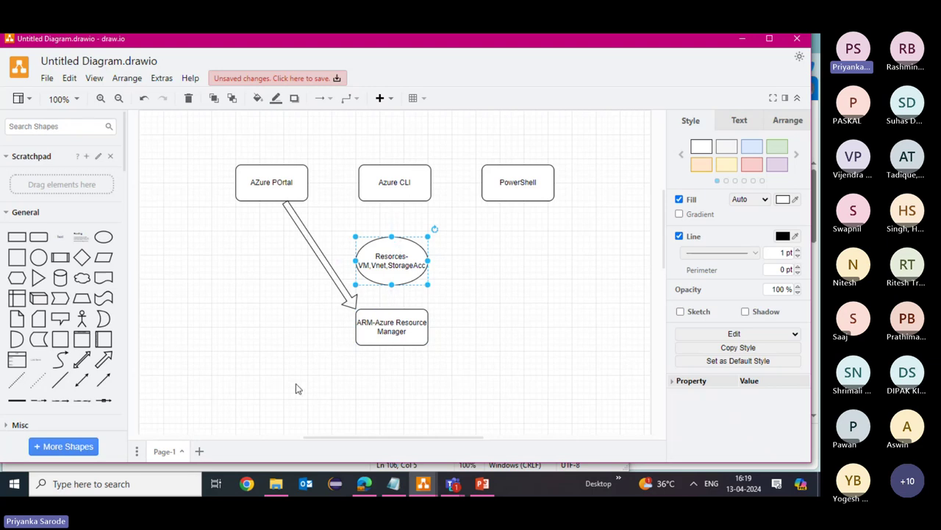
pyautogui.doubleClick(403, 331)
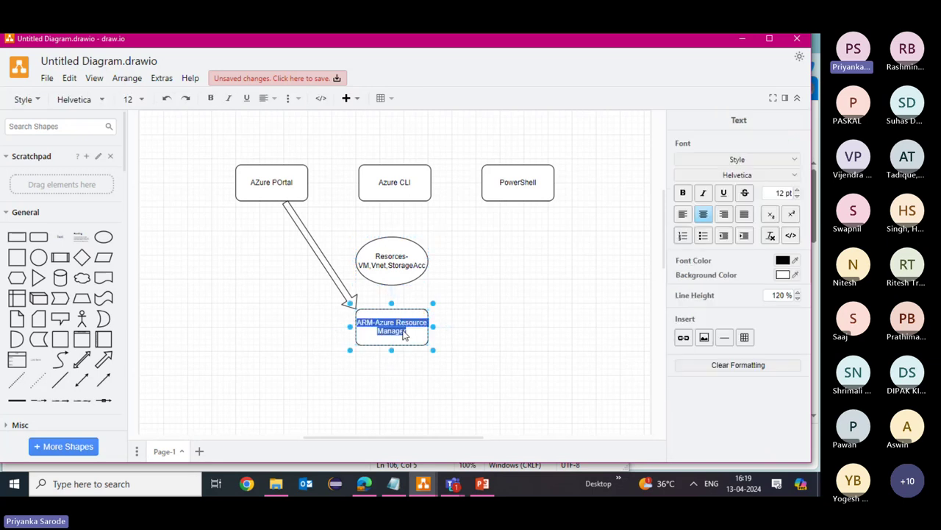
pyautogui.press('Escape')
pyautogui.click(401, 372)
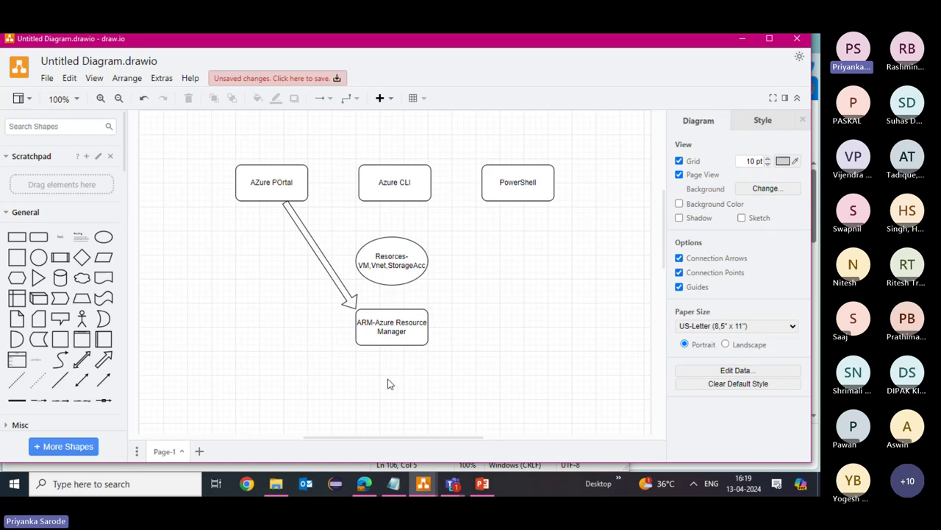
# Step: Switch to the Azure portal, examine the JSON automation template for the new storage account, and close the template
pyautogui.hotkey('alt', 'Tab')
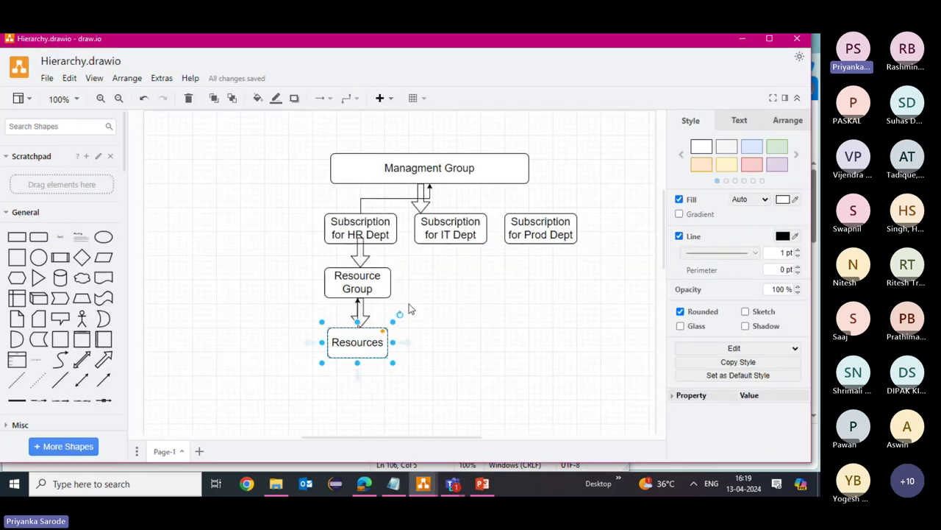
pyautogui.hotkey('alt', 'Tab')
pyautogui.press('Tab')
pyautogui.hotkey('alt', 'Tab')
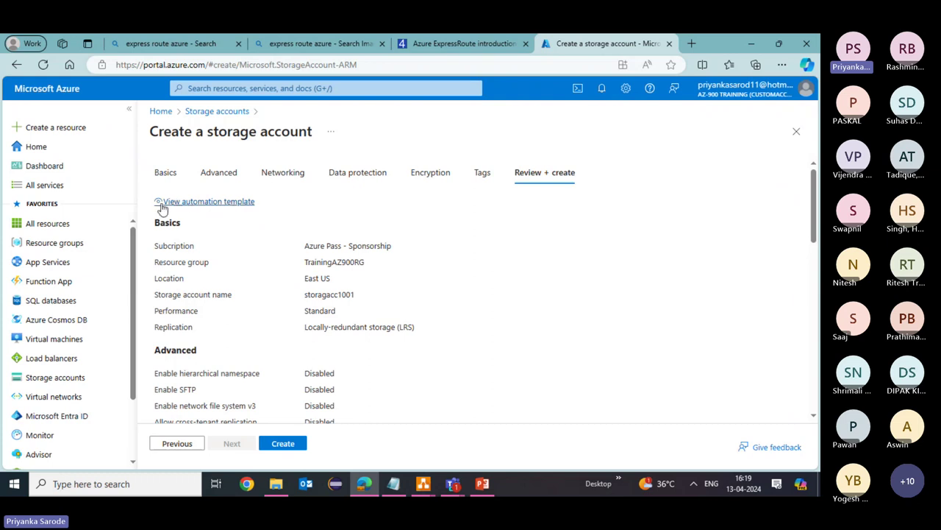
pyautogui.click(214, 203)
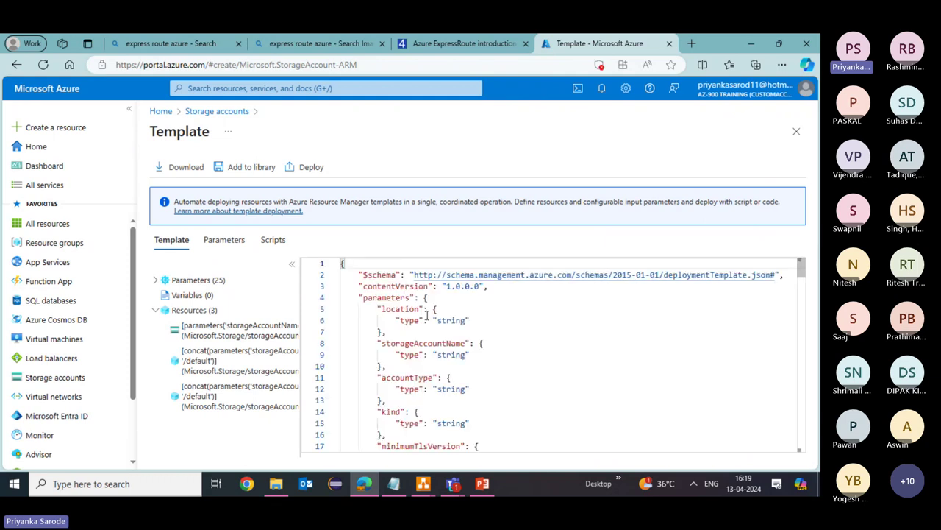
pyautogui.scroll(-2, 426, 302)
pyautogui.scroll(-7, 426, 301)
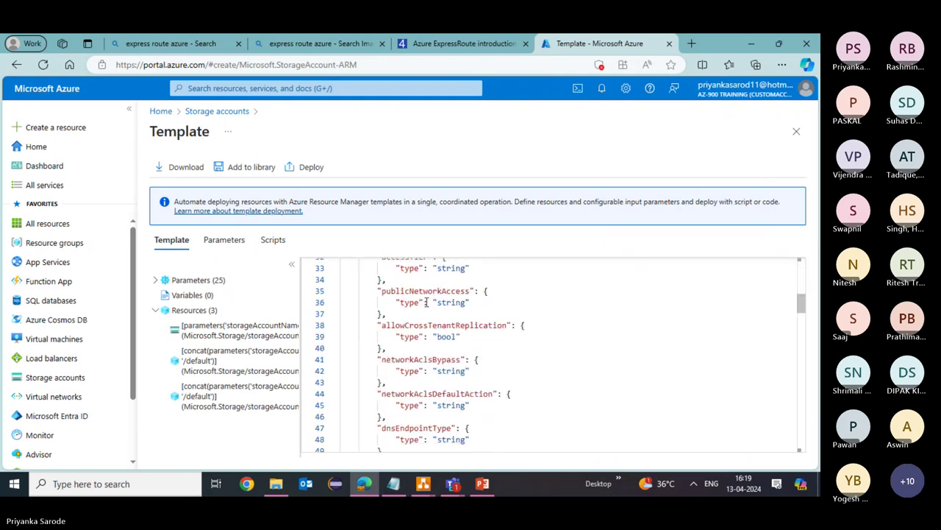
pyautogui.scroll(-2, 426, 301)
pyautogui.scroll(-11, 426, 301)
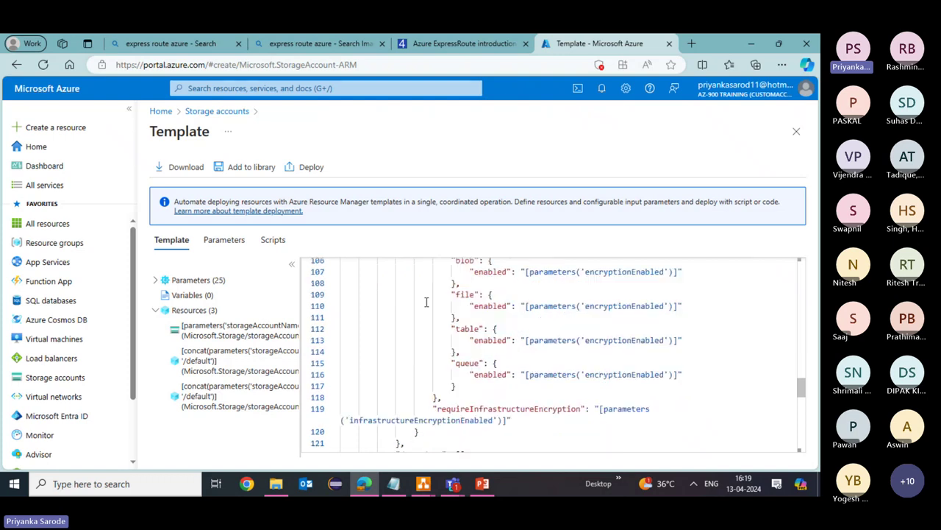
pyautogui.moveTo(210, 133); pyautogui.dragTo(150, 132)
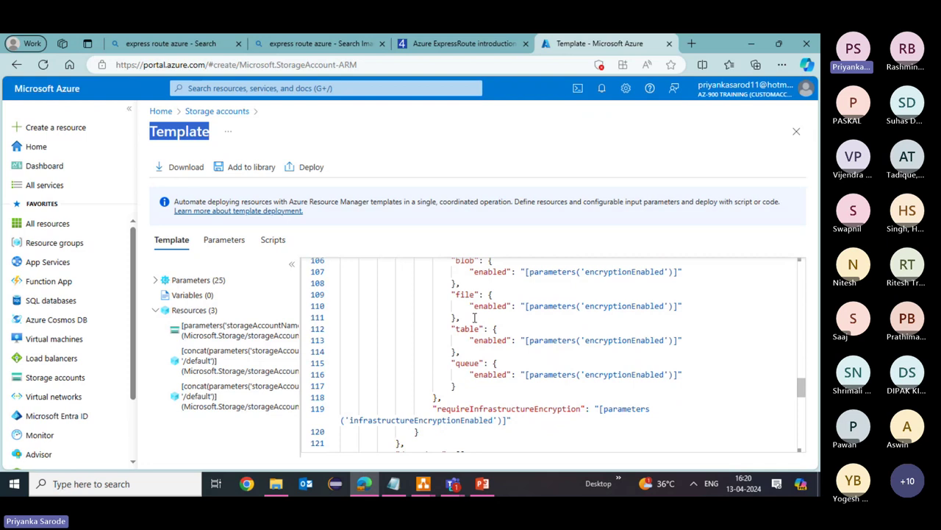
pyautogui.click(796, 131)
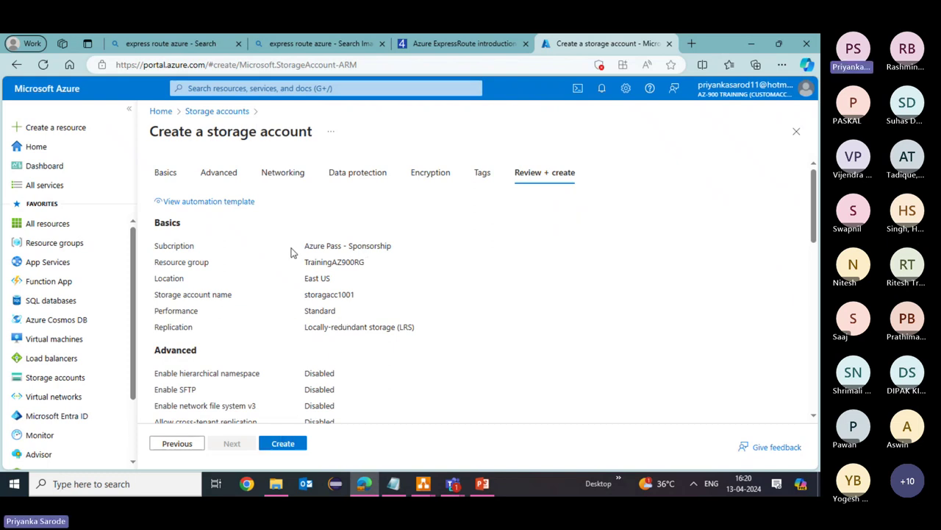
# Step: Create the storage account storagacc1001 with the reviewed settings and open the deployed resource
pyautogui.scroll(-1, 296, 248)
pyautogui.scroll(-2, 264, 223)
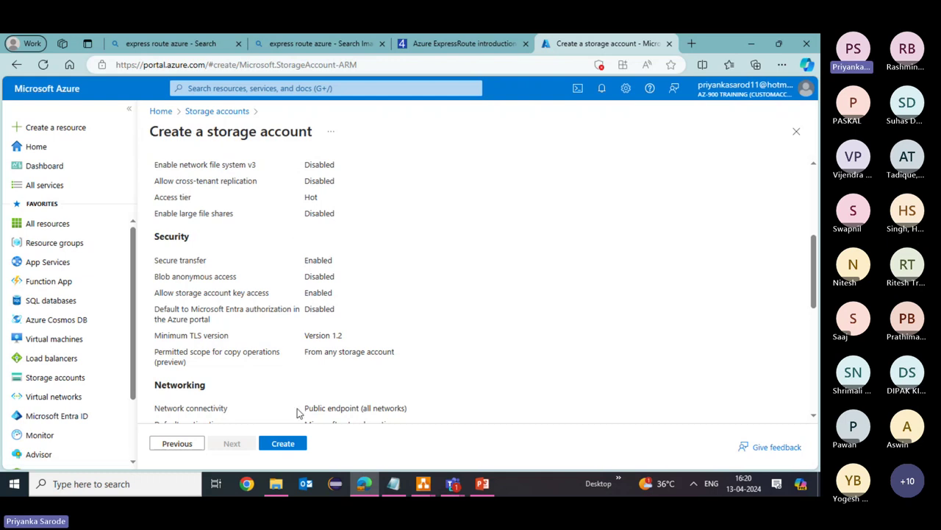
pyautogui.click(298, 445)
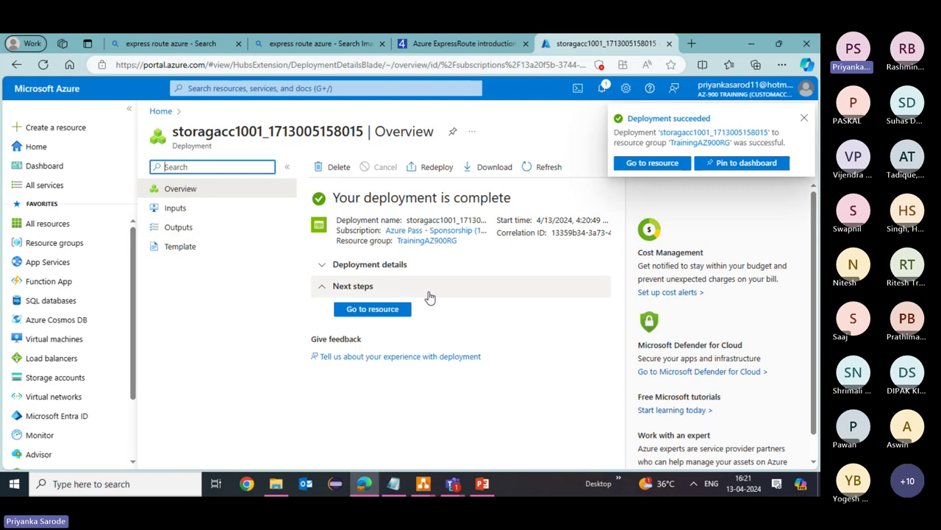
pyautogui.click(377, 309)
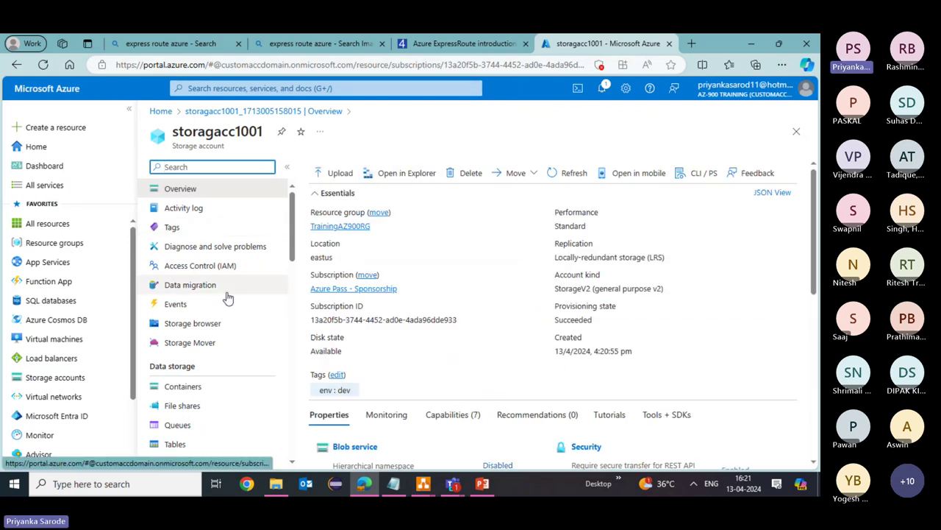
# Step: Look at the storage account's containers and the new container form, and close the form without creating a container
pyautogui.scroll(-1, 293, 242)
pyautogui.scroll(-3, 292, 243)
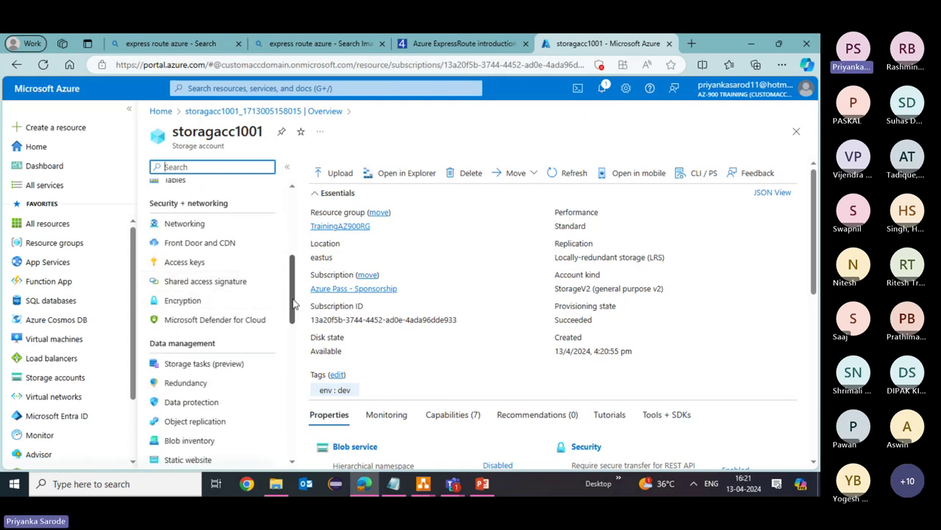
pyautogui.scroll(5, 292, 304)
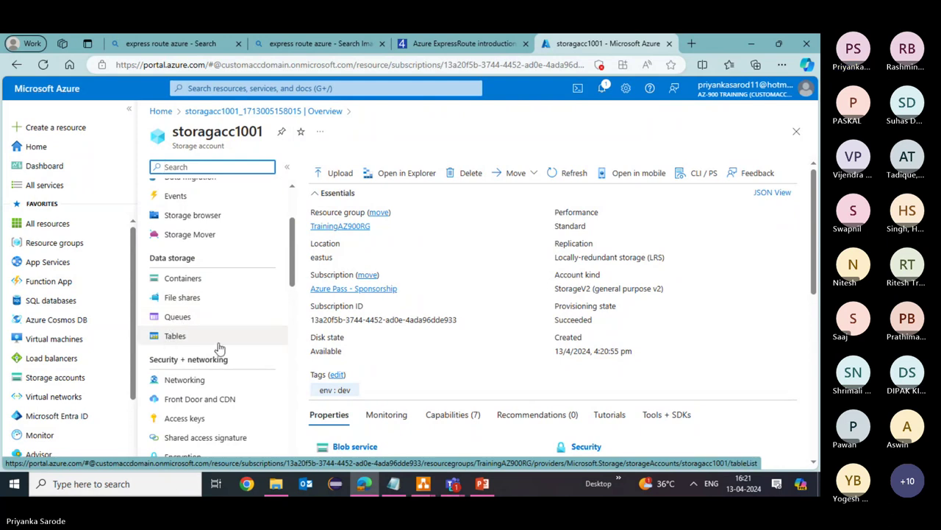
pyautogui.click(180, 283)
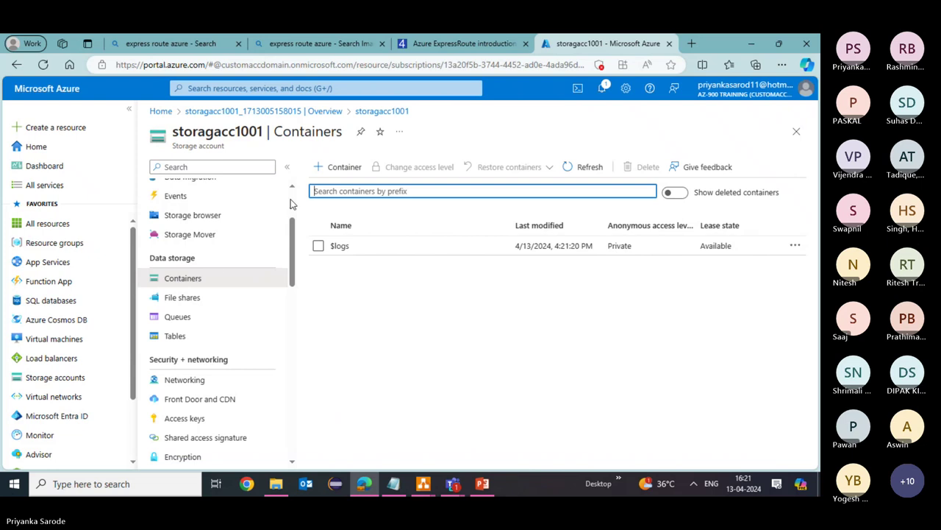
pyautogui.click(347, 172)
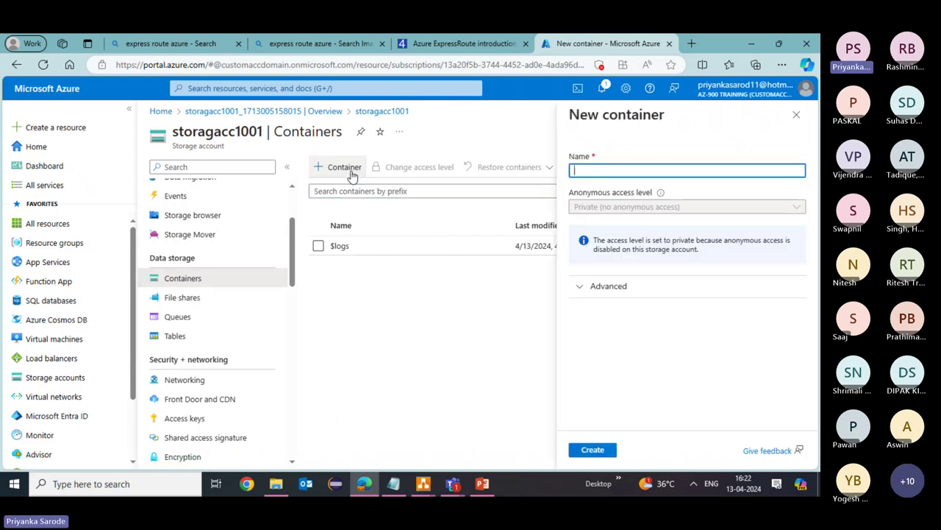
pyautogui.click(796, 114)
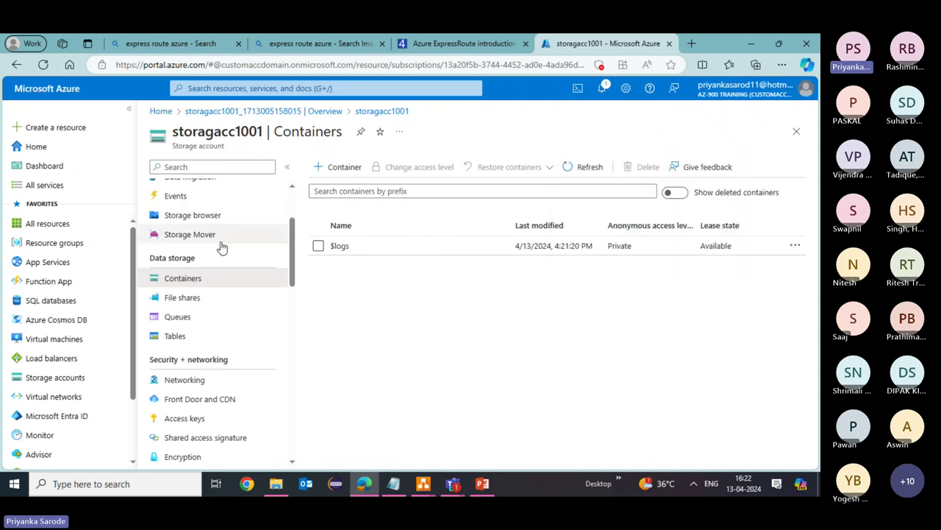
# Step: Open the storage account's redundancy settings and examine the redundancy option and the data center location map
pyautogui.moveTo(292, 263); pyautogui.dragTo(286, 319)
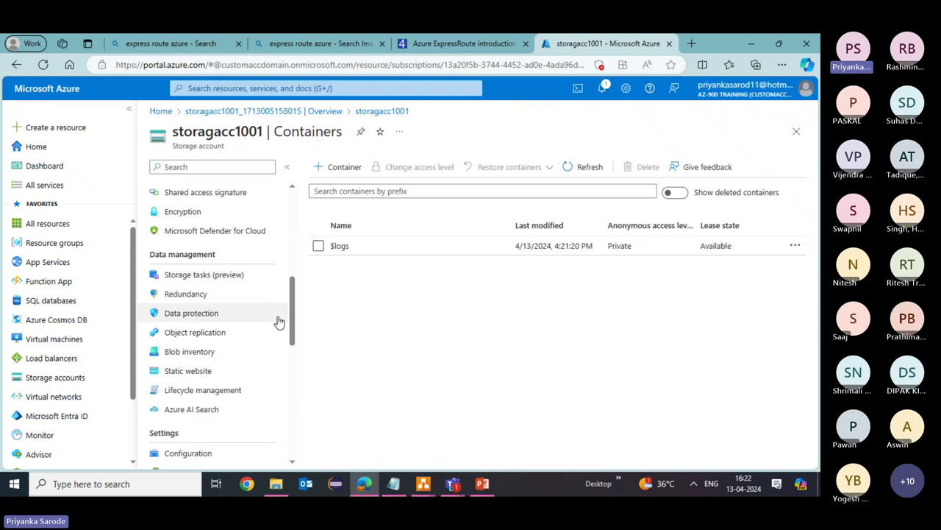
pyautogui.click(176, 301)
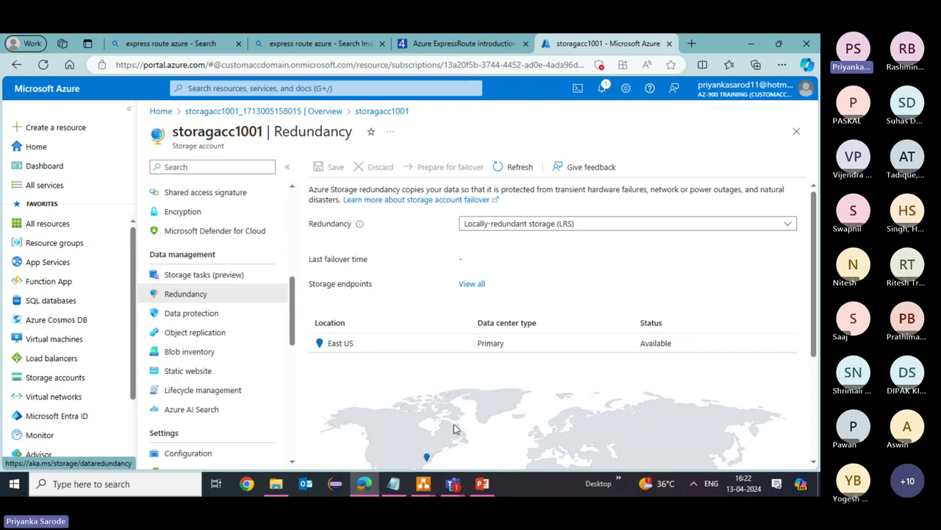
pyautogui.scroll(-1, 427, 455)
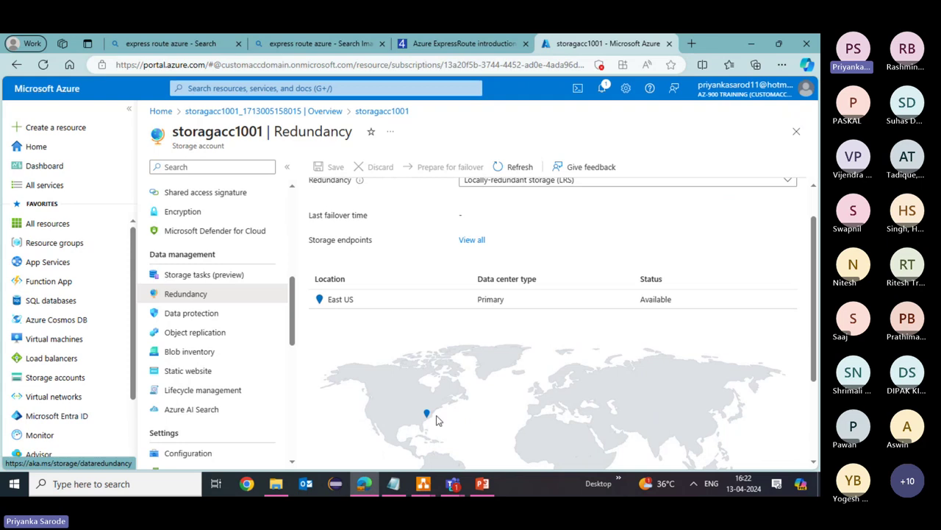
pyautogui.scroll(1, 435, 420)
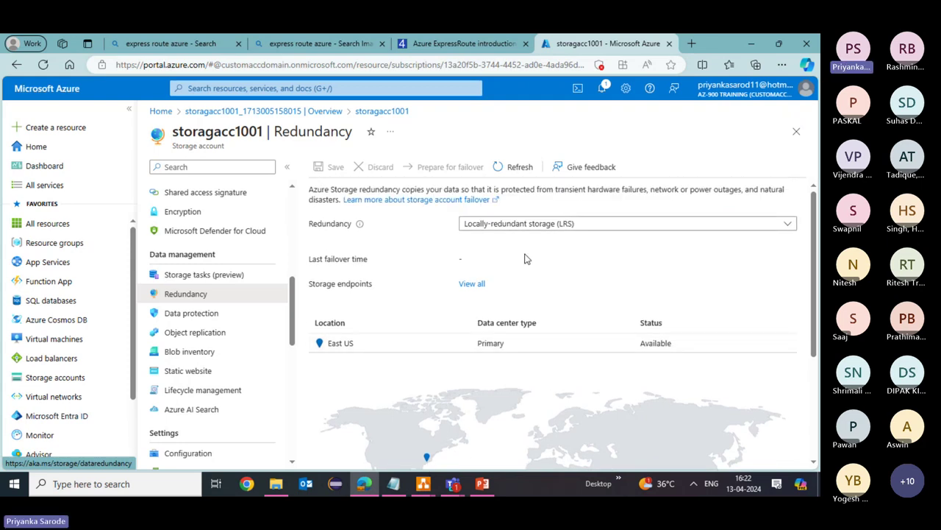
# Step: Switch to the AZ-900T00A-ENU-PowerPoint-02 presentation in PowerPoint and go back to the Storage redundancy slide
pyautogui.click(482, 484)
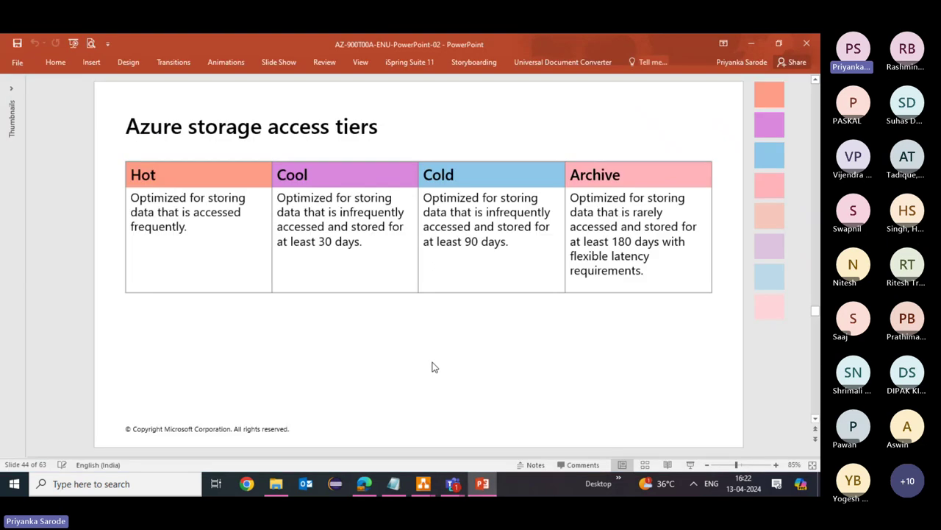
pyautogui.scroll(3, 431, 364)
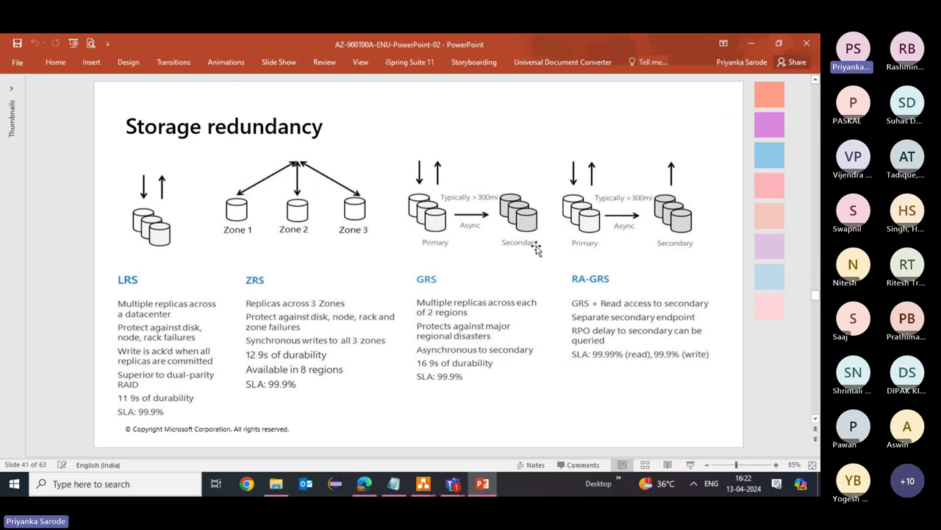
# Step: Switch to the Azure portal, save the storage account's redundancy as Geo-redundant storage (GRS), and examine the data center locations and map
pyautogui.hotkey('alt', 'Tab')
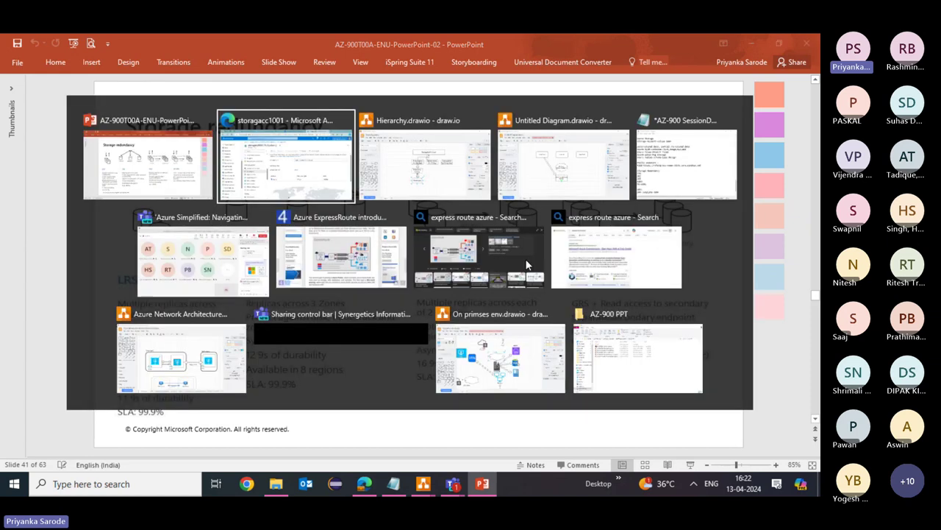
pyautogui.click(537, 227)
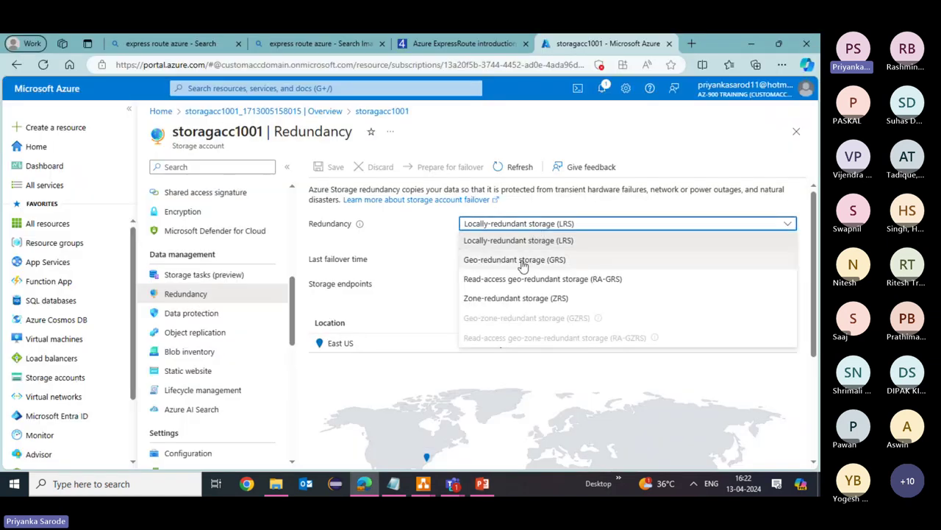
pyautogui.click(522, 264)
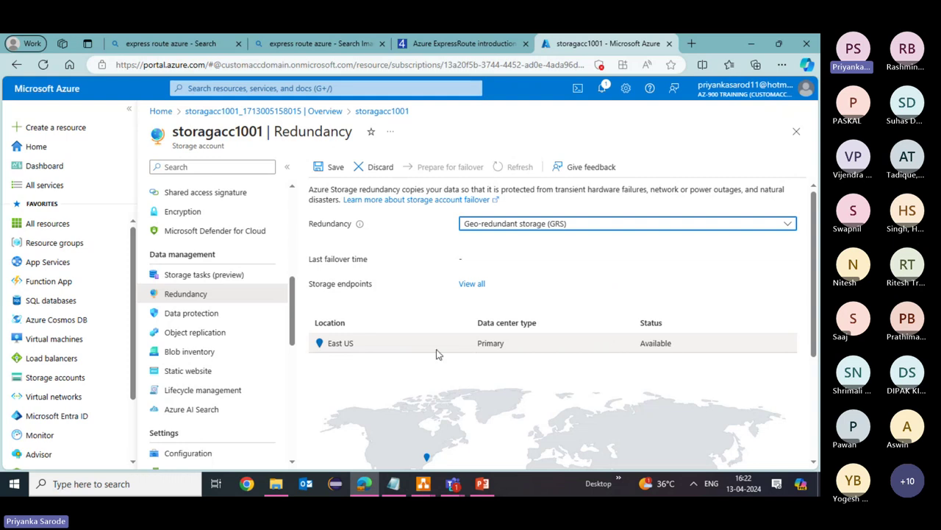
pyautogui.click(321, 169)
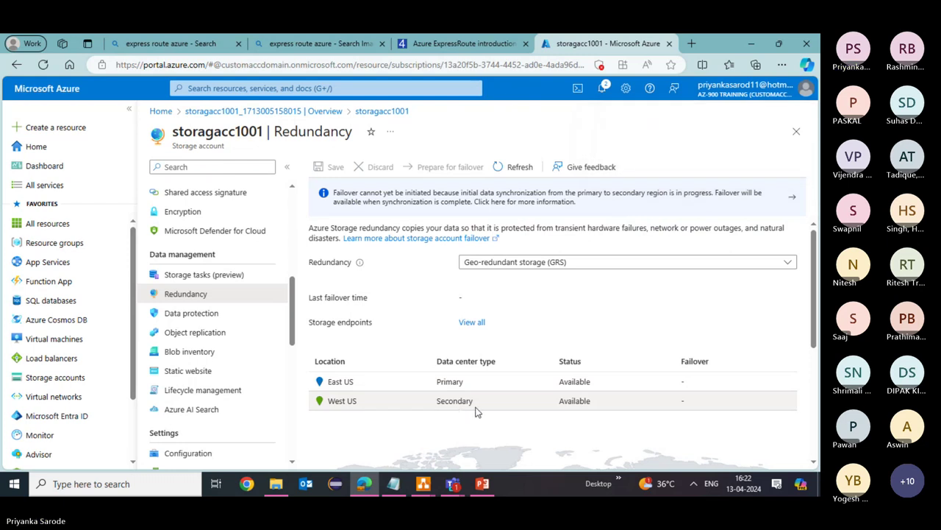
pyautogui.scroll(-1, 475, 412)
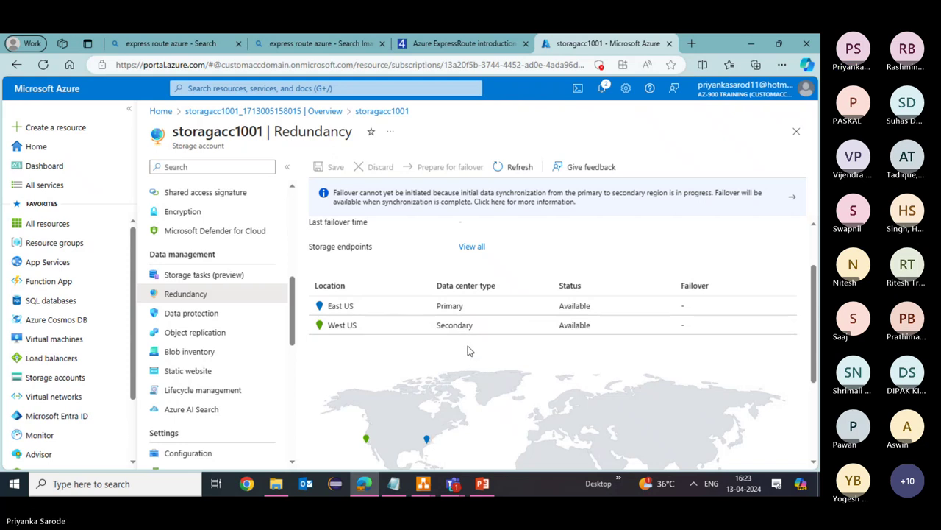
pyautogui.scroll(1, 469, 349)
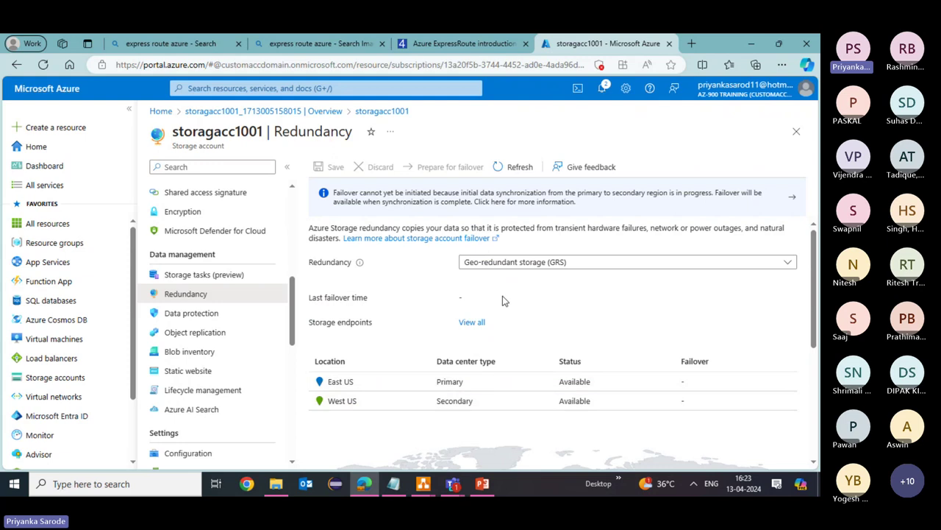
# Step: Set the storage account's redundancy back to Locally-redundant storage (LRS) and save the change
pyautogui.click(550, 263)
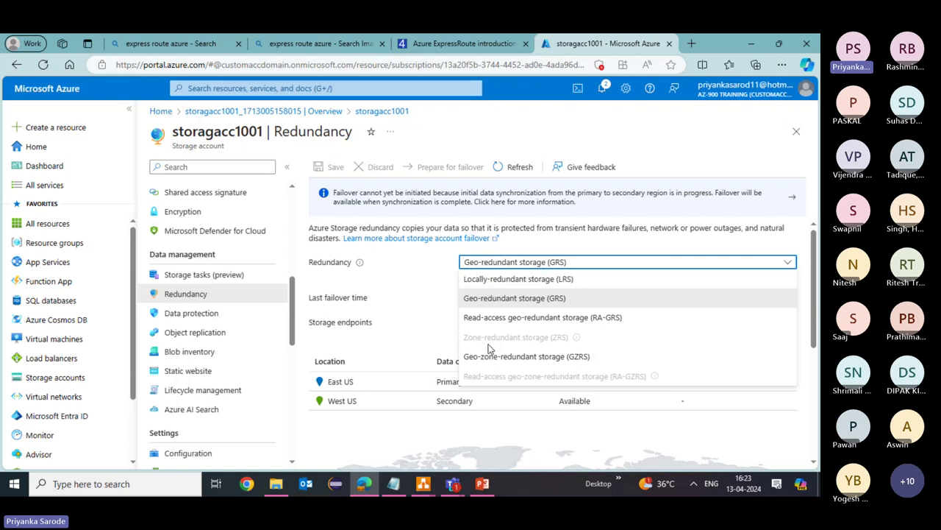
pyautogui.click(509, 281)
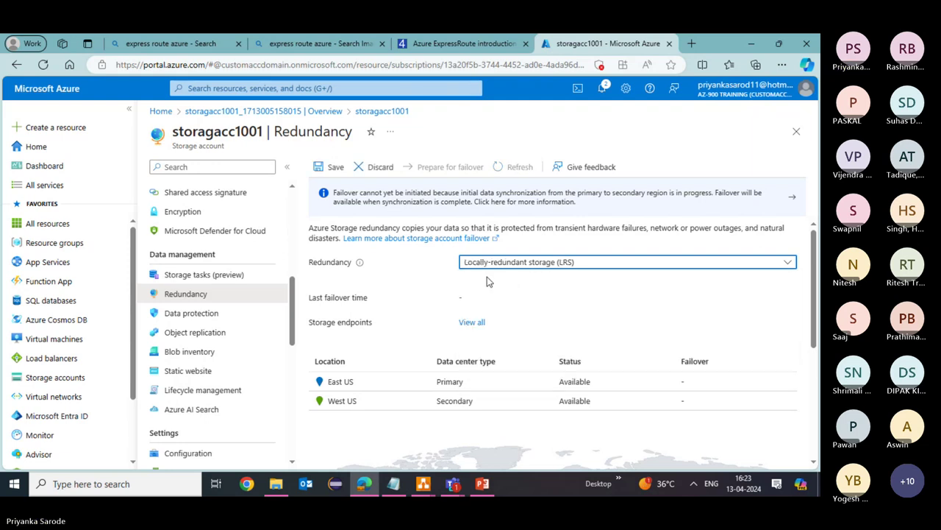
pyautogui.click(330, 167)
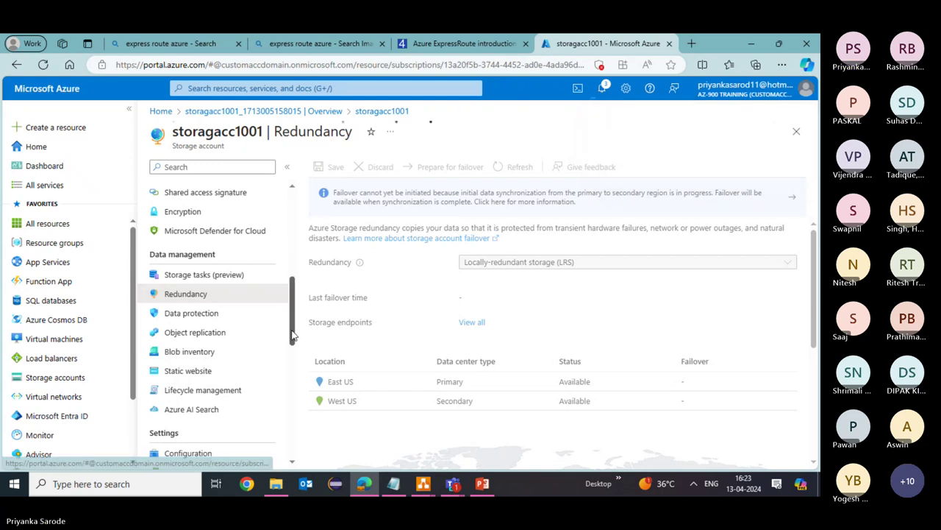
# Step: Create a container named private-blob in the storage account storagacc1001
pyautogui.scroll(5, 290, 280)
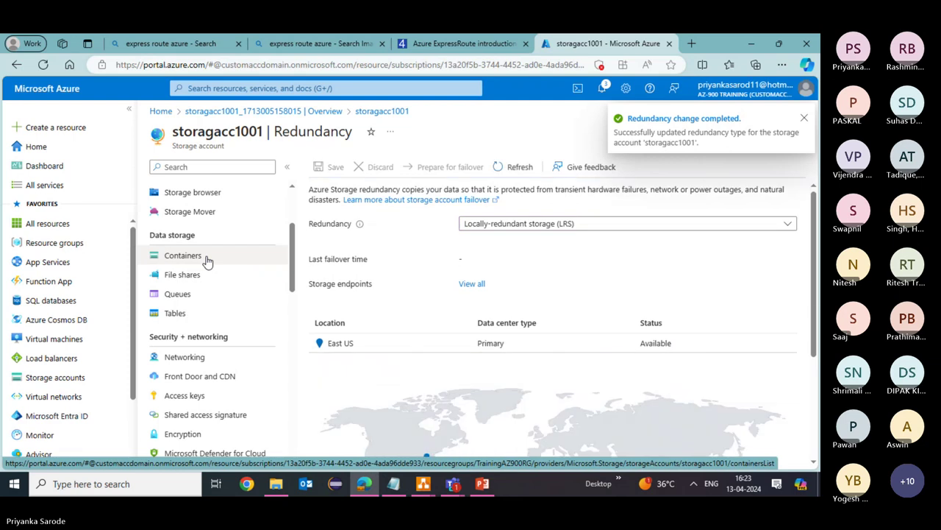
pyautogui.click(207, 260)
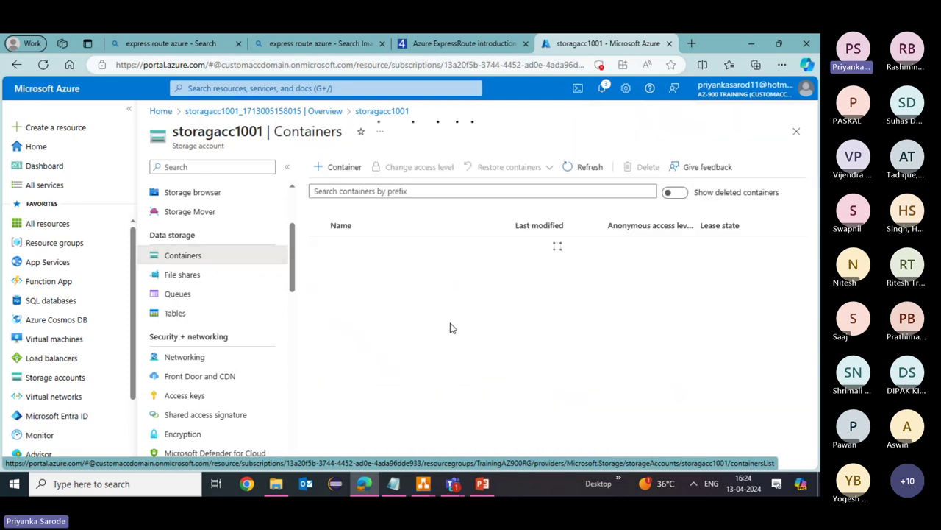
pyautogui.moveTo(292, 267); pyautogui.dragTo(292, 258)
pyautogui.click(339, 167)
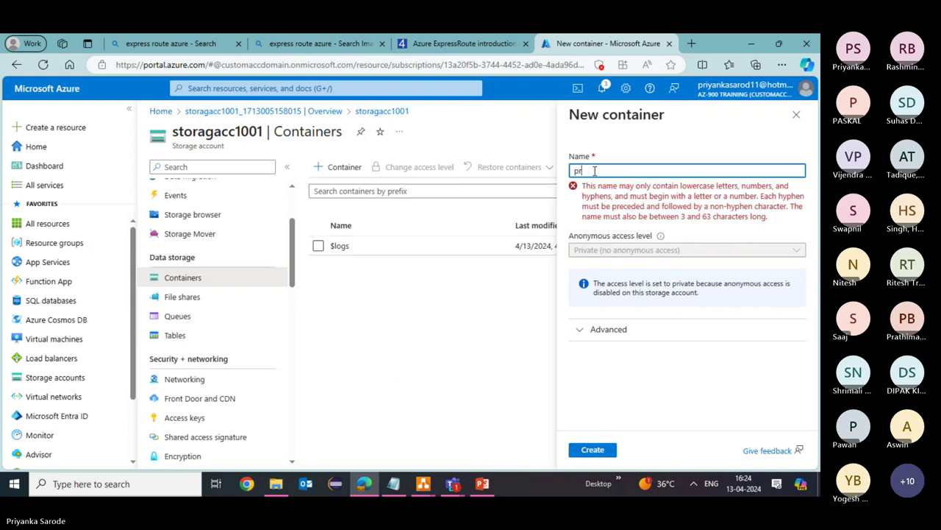
pyautogui.write('vate')
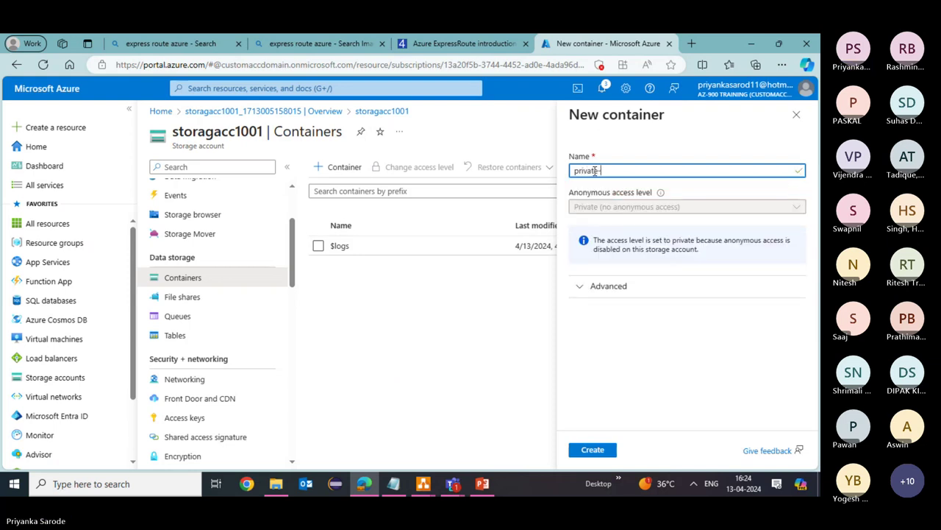
pyautogui.write('-blo')
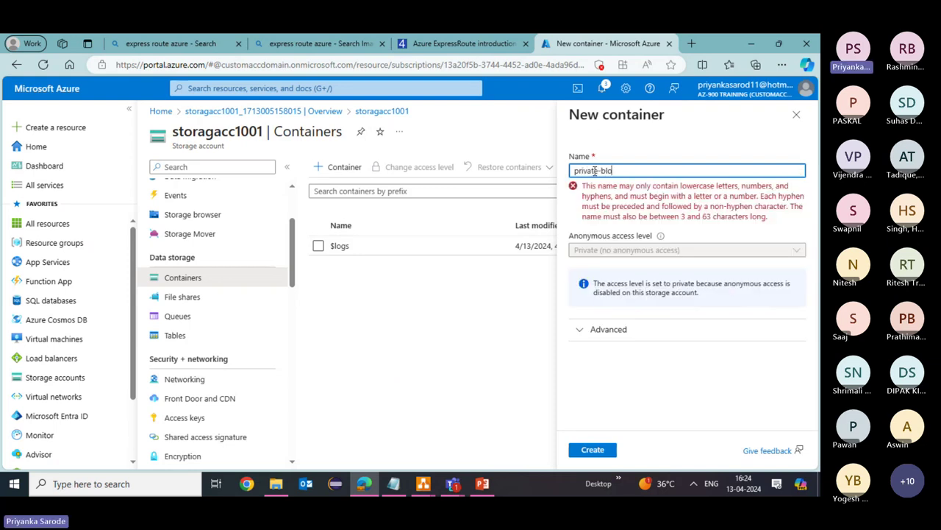
pyautogui.write('b')
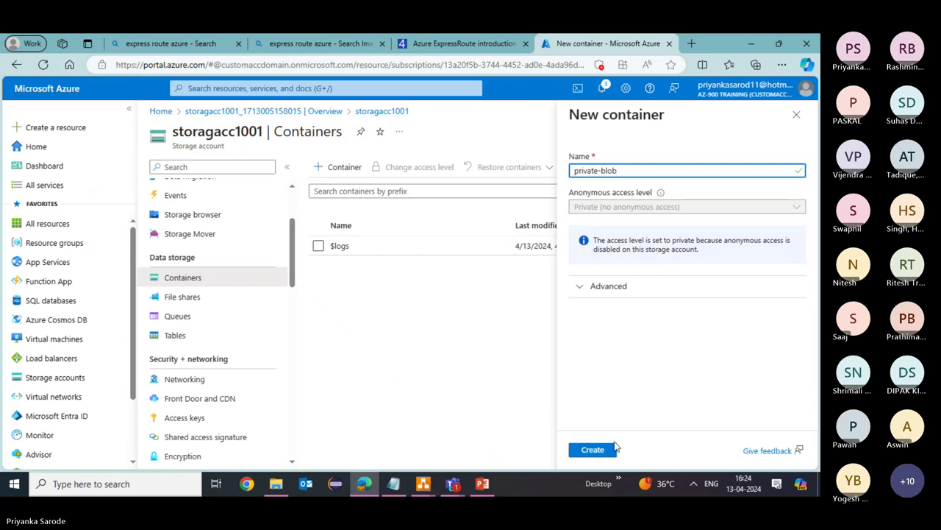
pyautogui.click(614, 448)
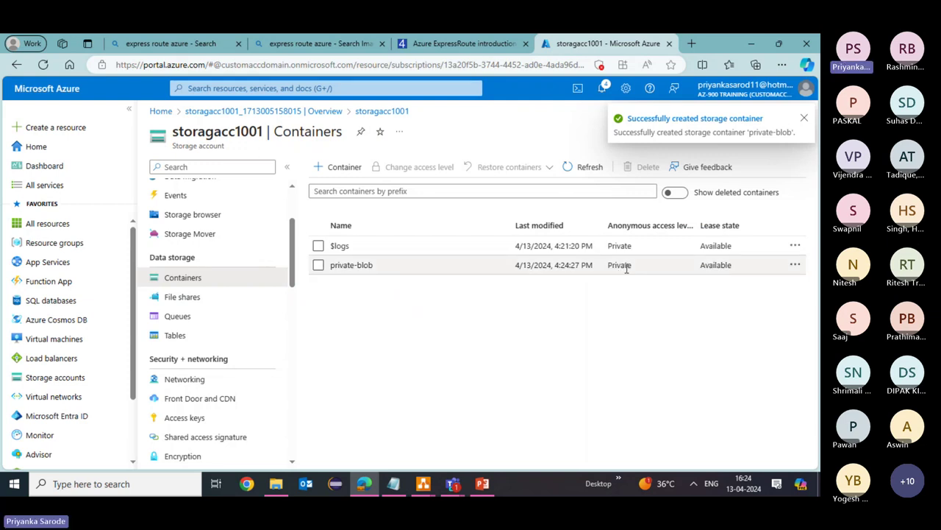
# Step: Enable blob anonymous access in the storage account's configuration and save the change
pyautogui.moveTo(292, 272); pyautogui.dragTo(269, 358)
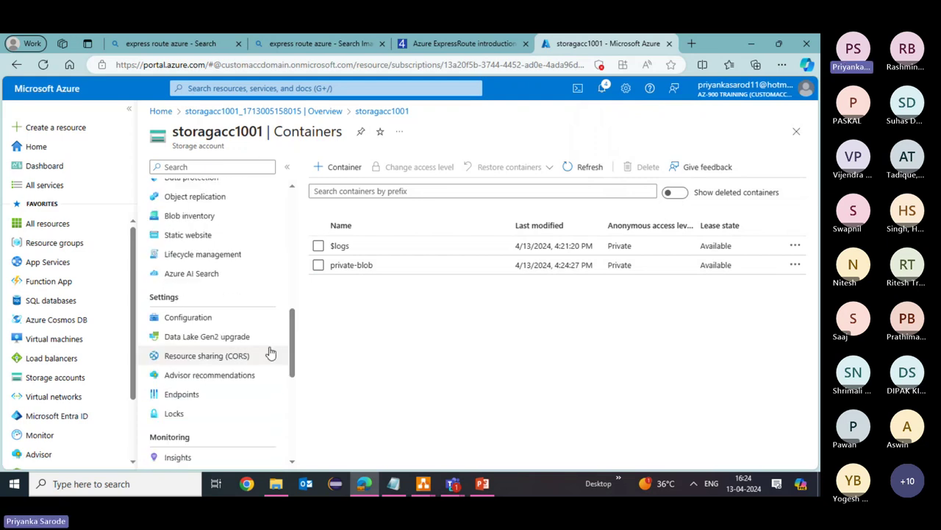
pyautogui.click(202, 318)
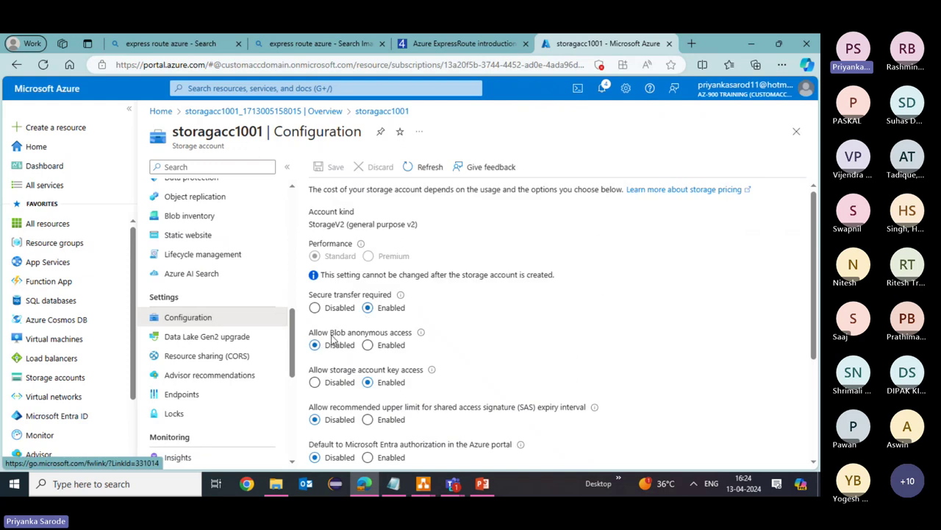
pyautogui.click(367, 345)
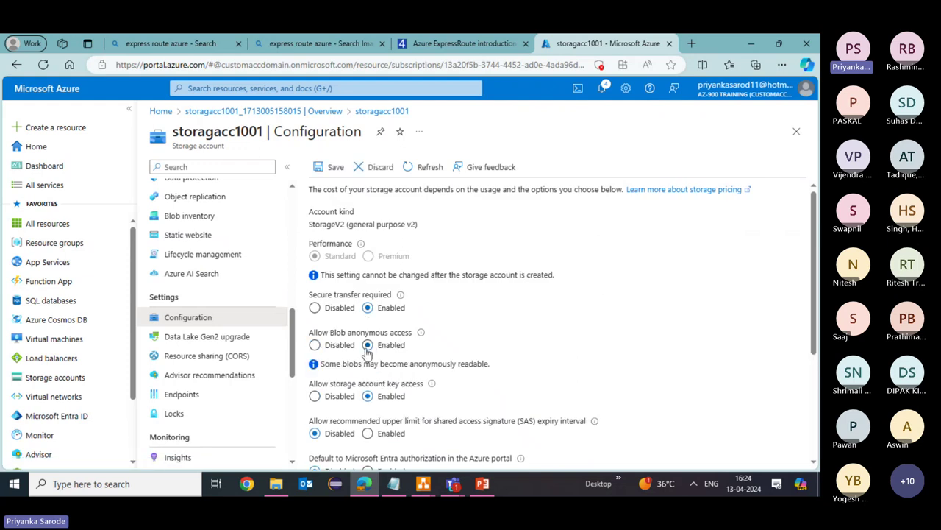
pyautogui.click(321, 170)
# Step: Try to create a container named public-blob and change its anonymous access level
pyautogui.scroll(5, 298, 287)
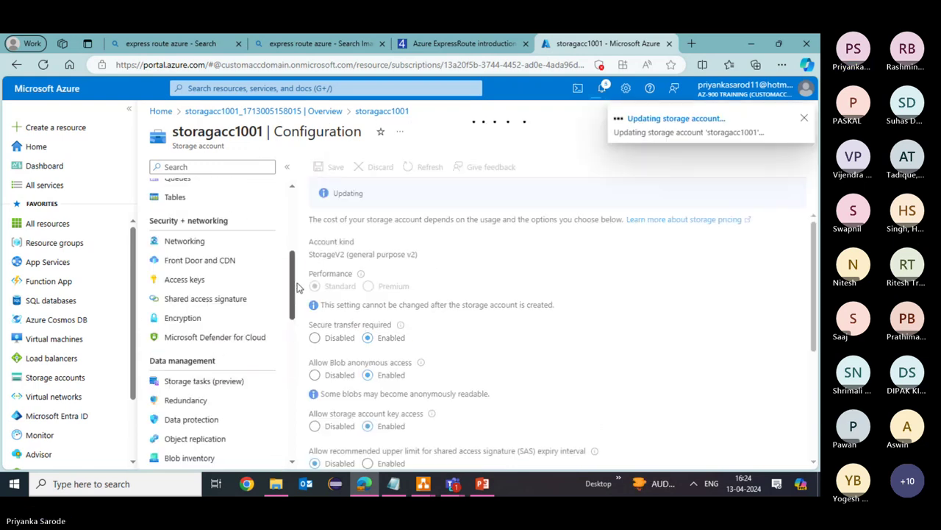
pyautogui.scroll(1, 299, 287)
pyautogui.scroll(2, 300, 272)
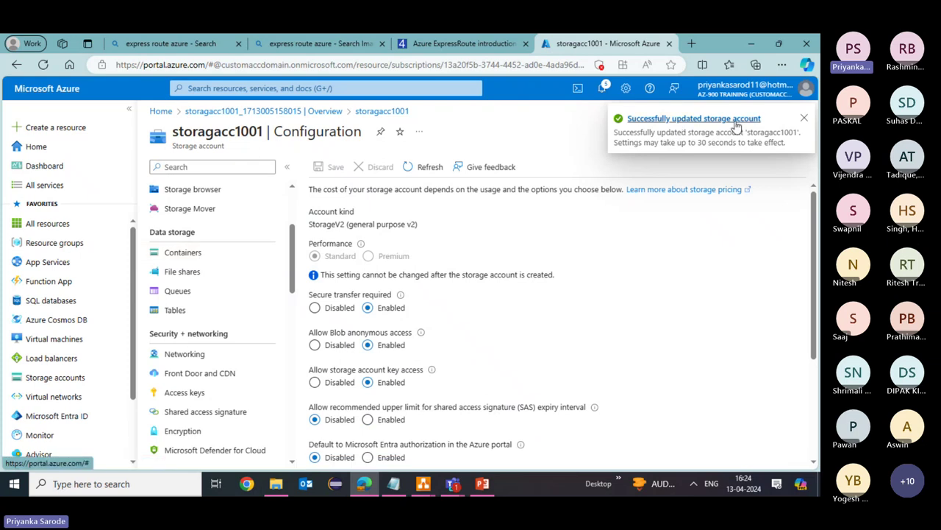
pyautogui.click(190, 251)
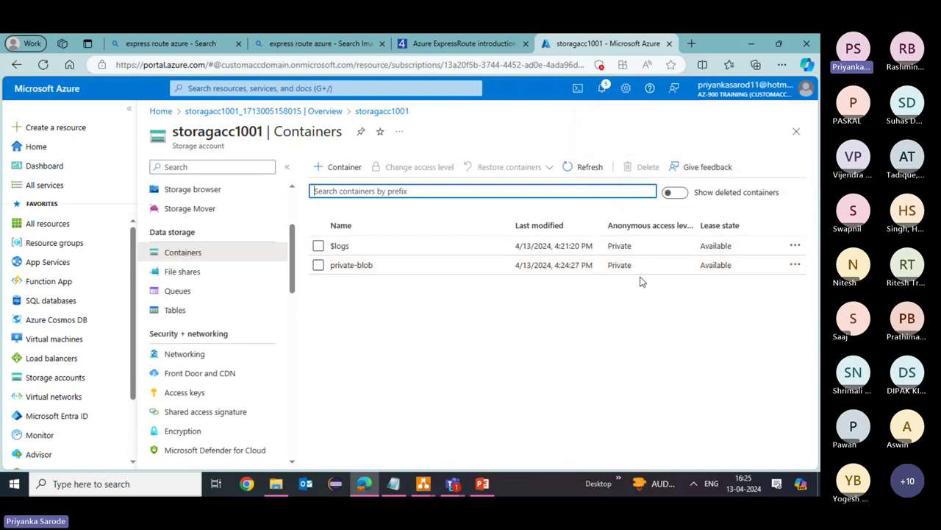
pyautogui.click(334, 167)
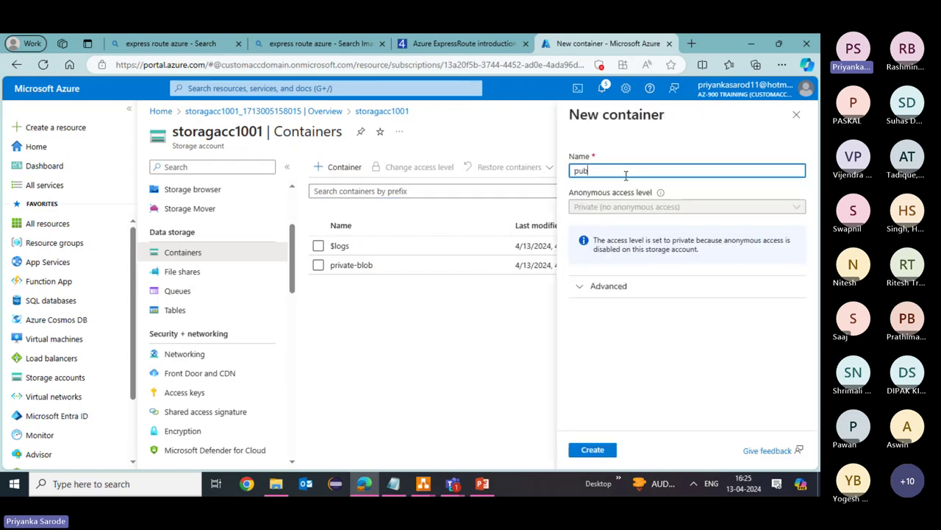
pyautogui.write('public')
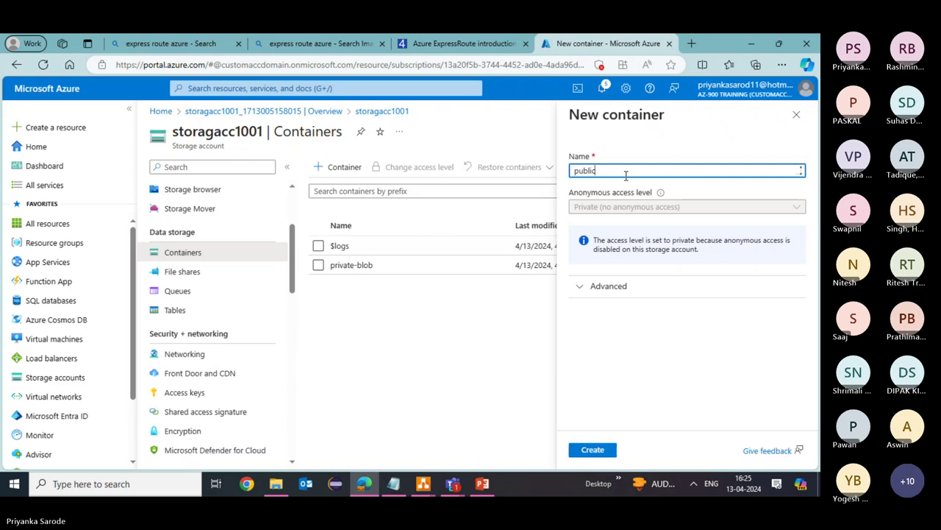
pyautogui.write('-blob')
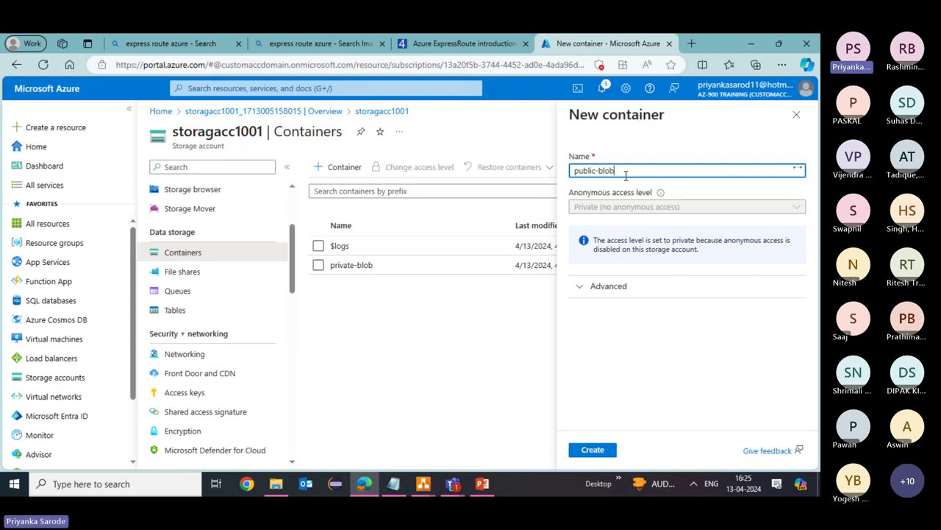
pyautogui.click(633, 210)
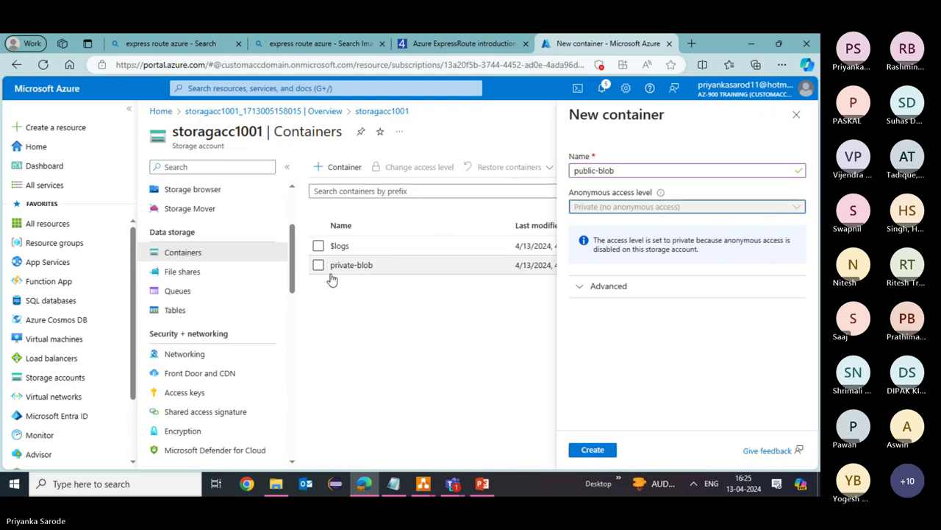
pyautogui.click(796, 114)
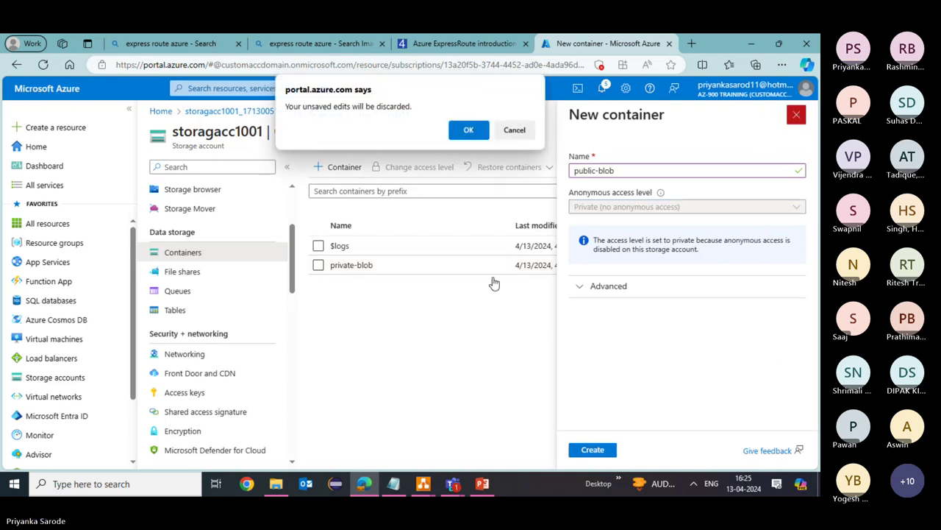
pyautogui.click(514, 130)
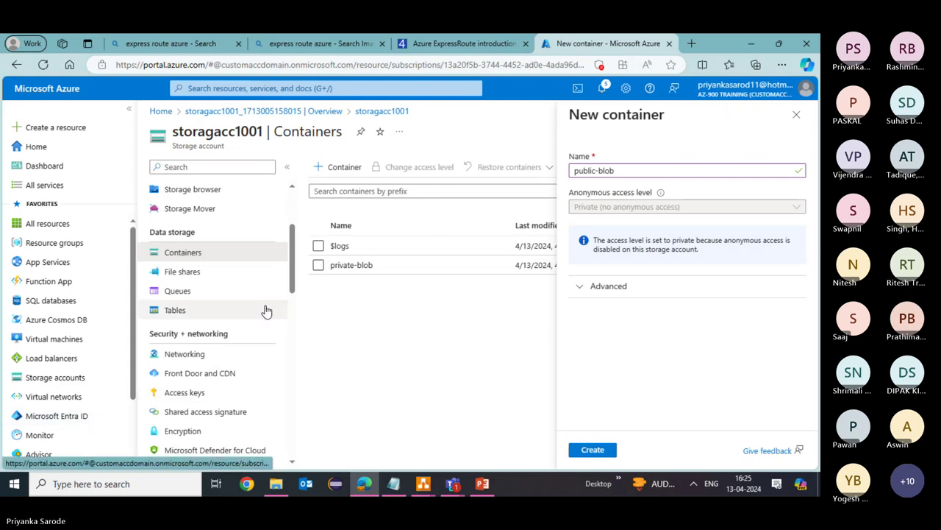
# Step: Discard the unfinished container and save the account's configuration with blob anonymous access enabled and required secure transfer disabled
pyautogui.scroll(-3, 237, 303)
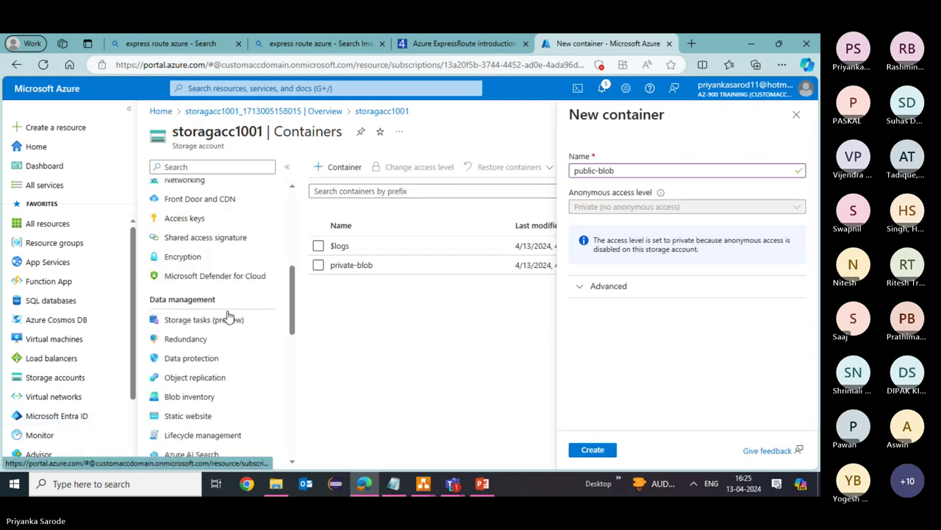
pyautogui.scroll(-2, 204, 417)
pyautogui.click(204, 418)
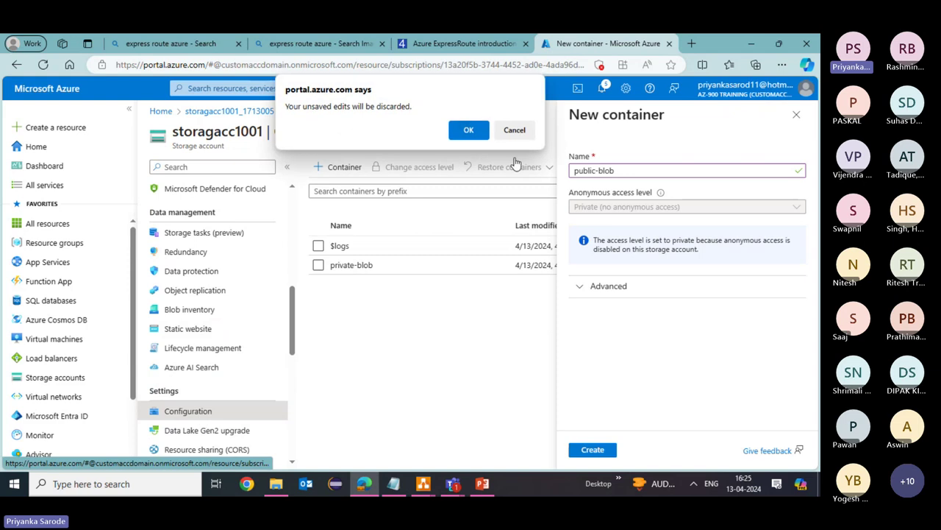
pyautogui.click(463, 129)
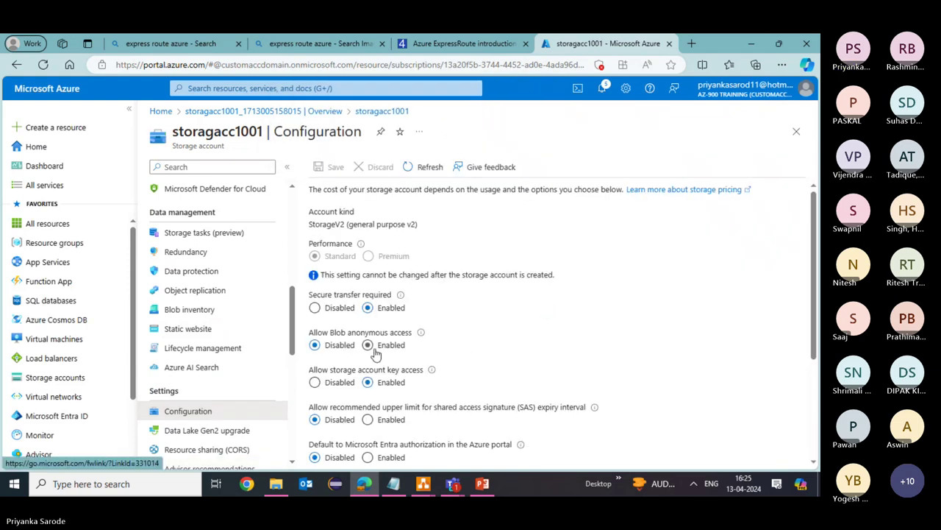
pyautogui.click(368, 345)
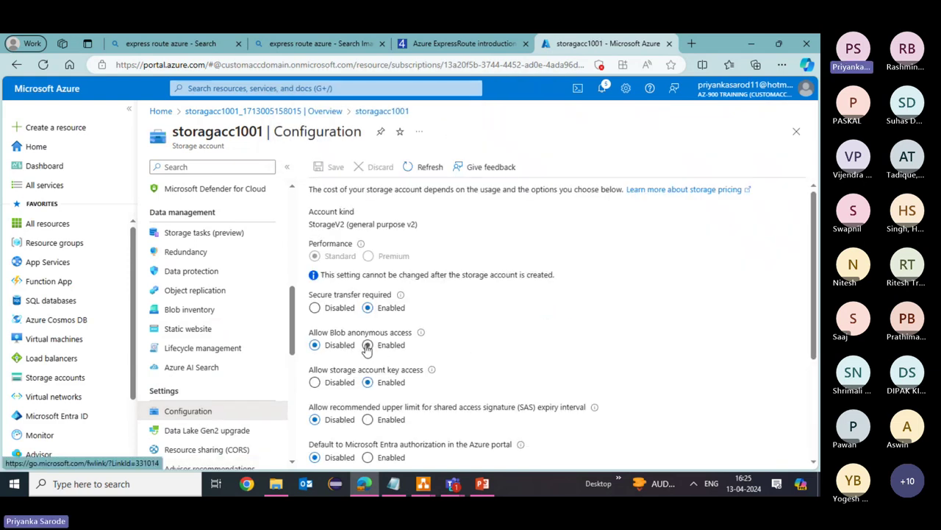
pyautogui.click(315, 308)
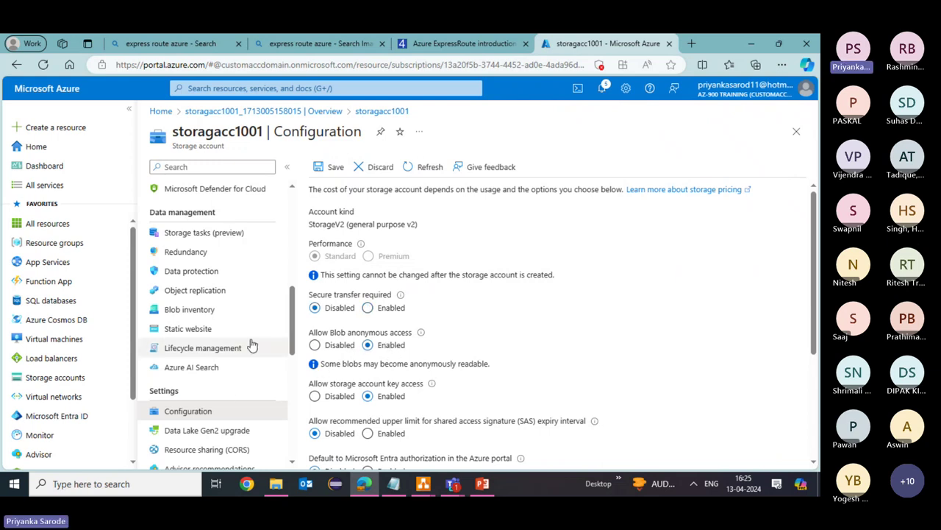
pyautogui.click(328, 169)
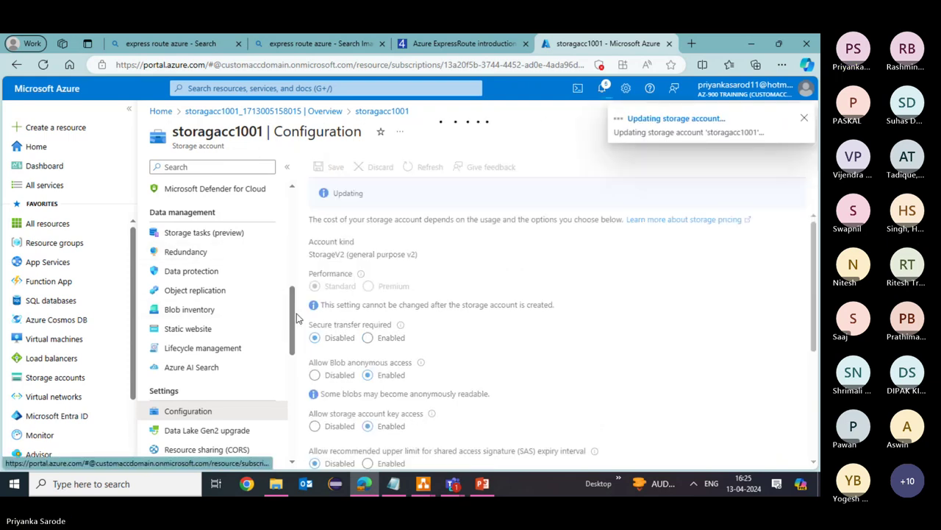
pyautogui.moveTo(294, 315); pyautogui.dragTo(300, 266)
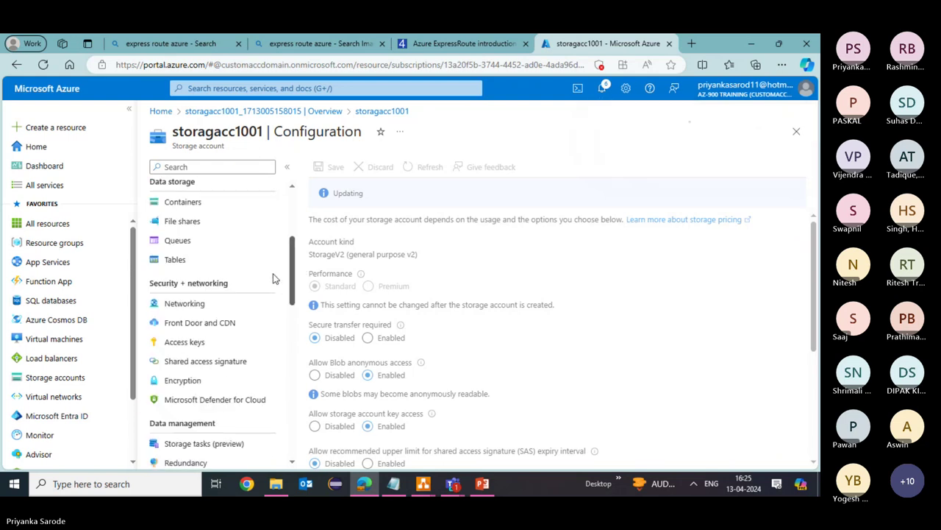
# Step: Create a container named public-blob in storagacc1001 with anonymous access level Blob (anonymous read access for blobs only)
pyautogui.click(193, 209)
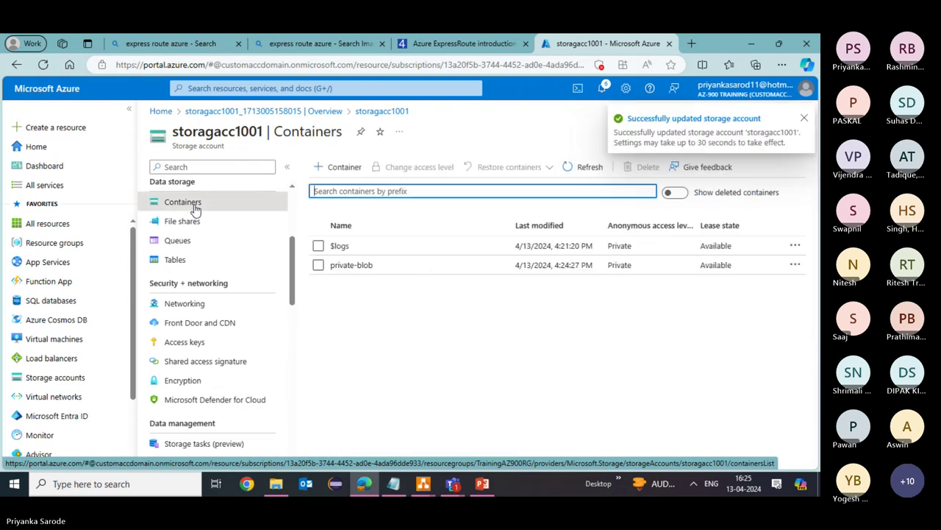
pyautogui.click(337, 167)
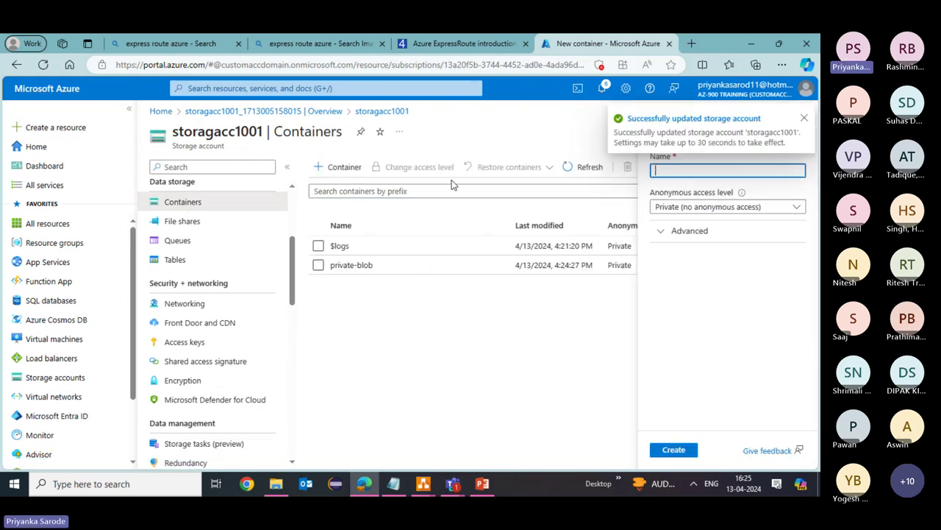
pyautogui.click(787, 208)
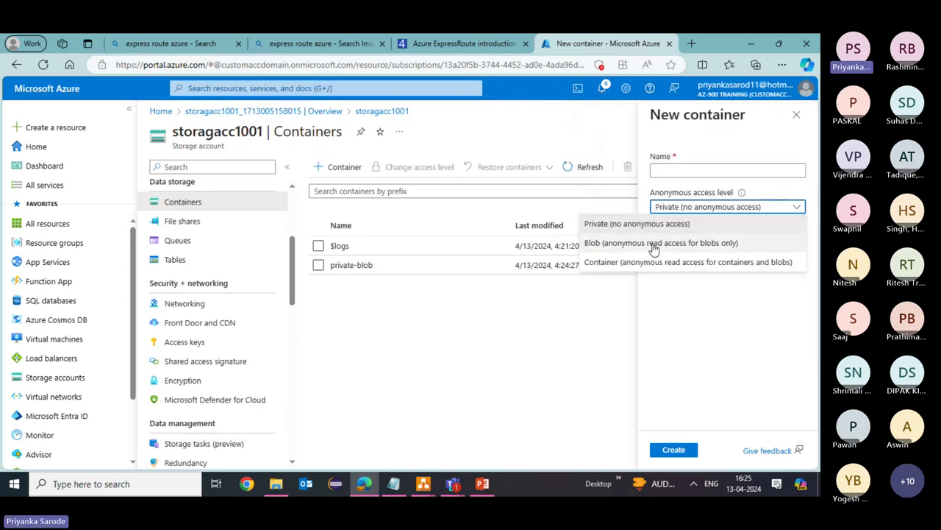
pyautogui.click(706, 251)
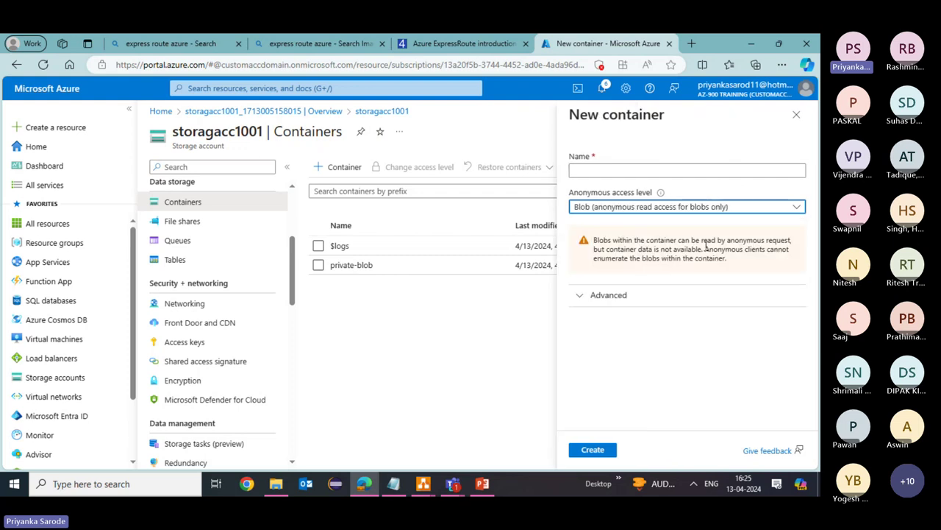
pyautogui.click(616, 168)
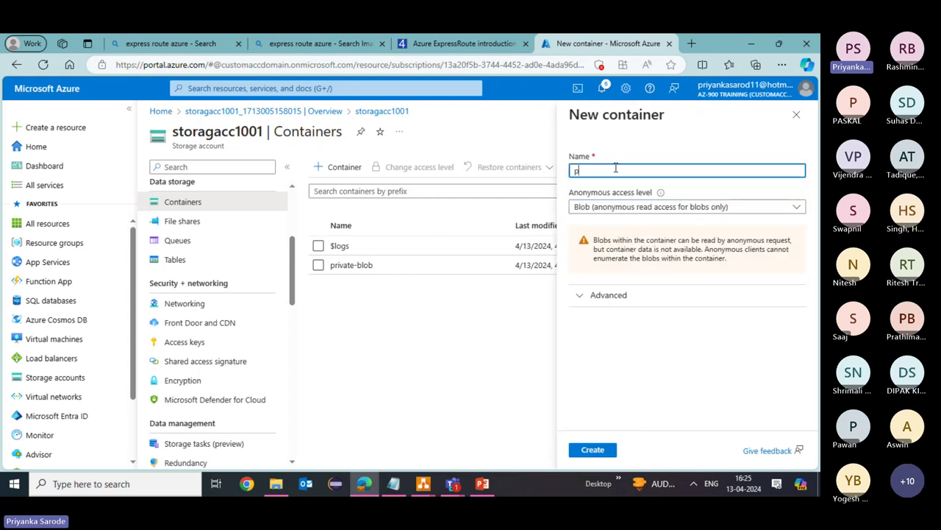
pyautogui.write('public-blo')
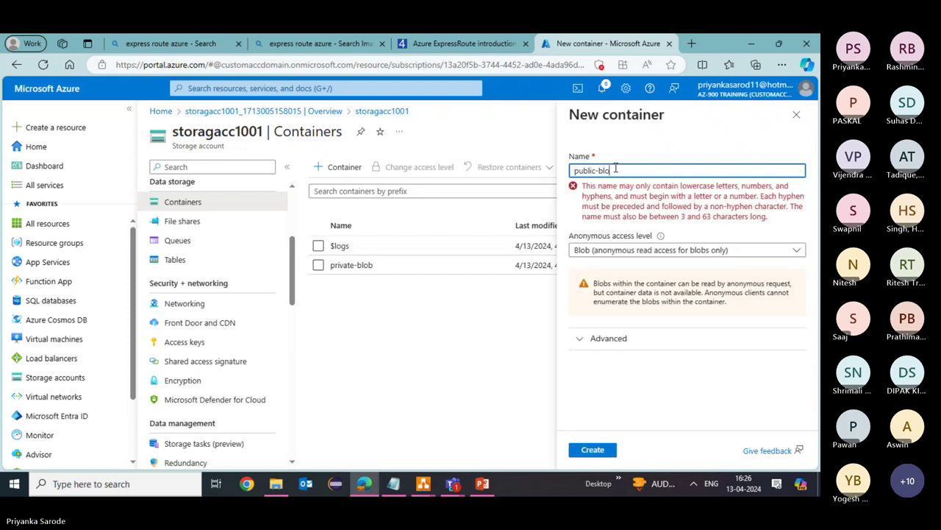
pyautogui.write('b')
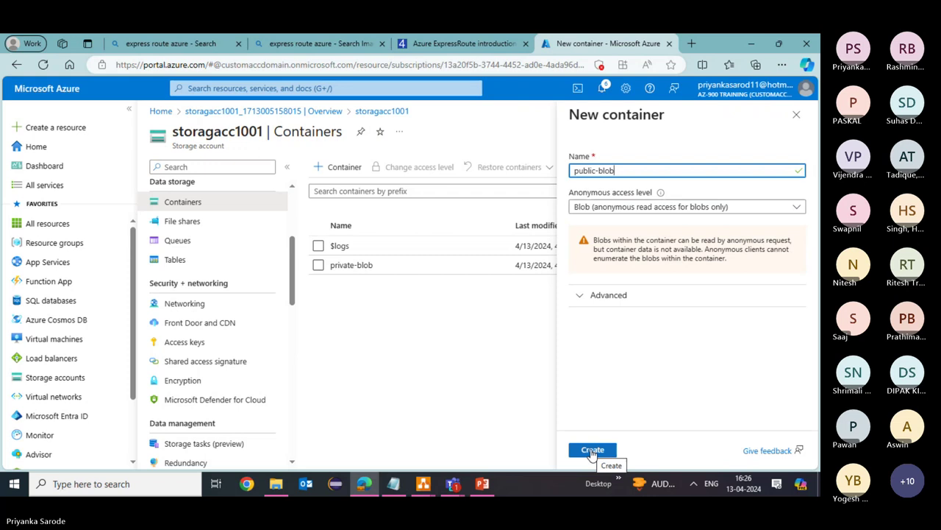
pyautogui.click(592, 450)
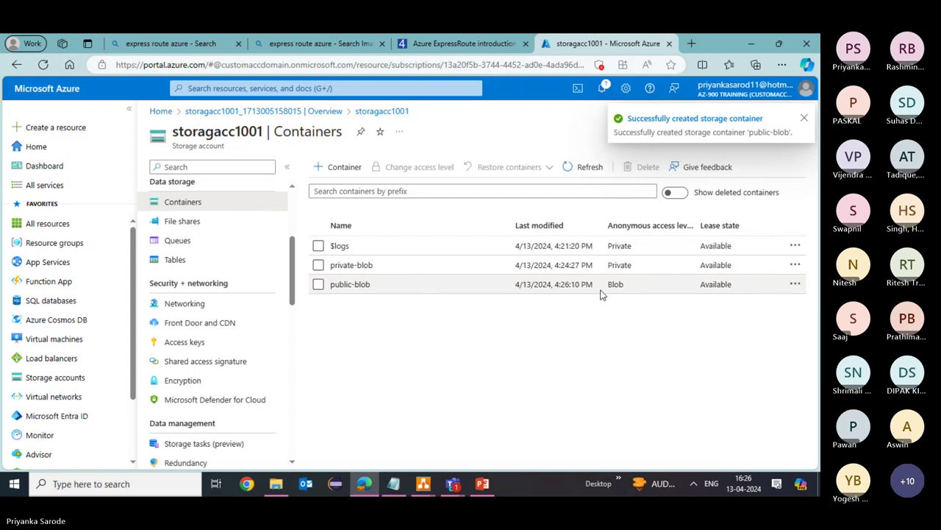
# Step: Upload the AZ-900 image from the Images folder to the public-blob container
pyautogui.click(353, 283)
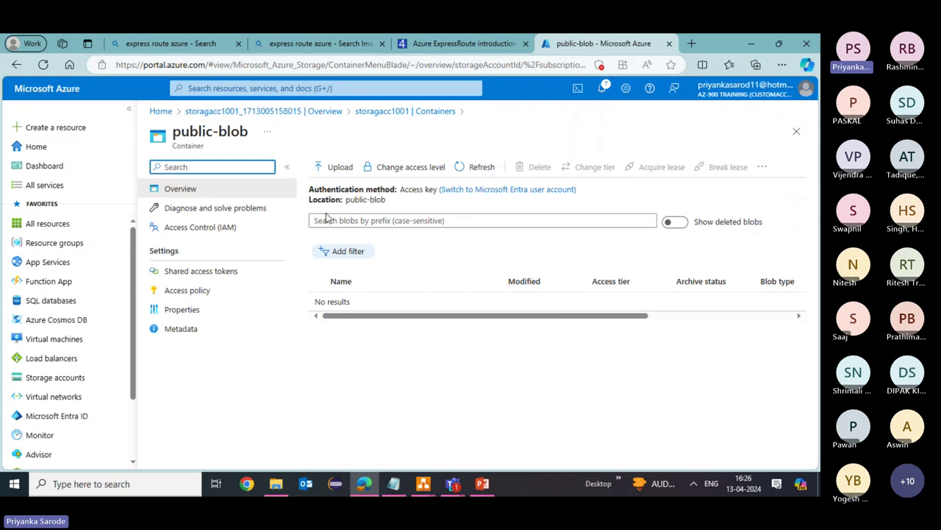
pyautogui.click(340, 167)
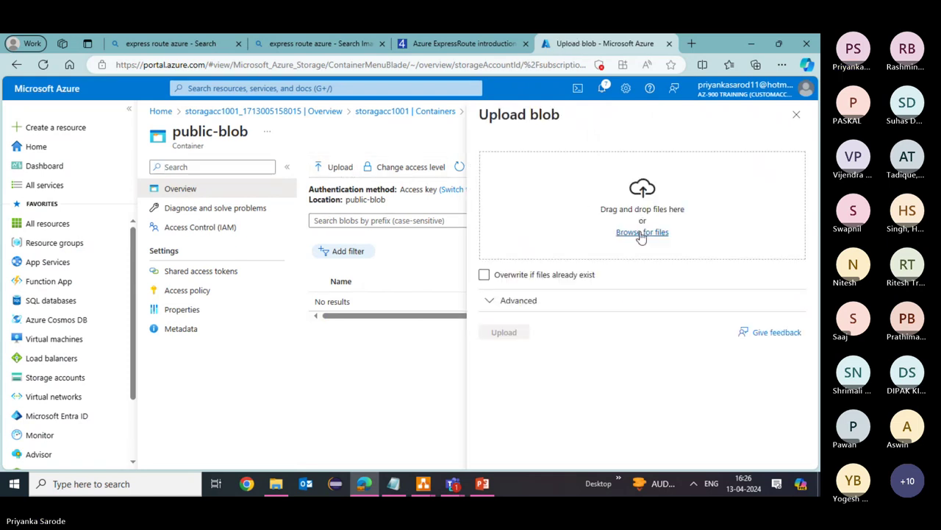
pyautogui.click(642, 232)
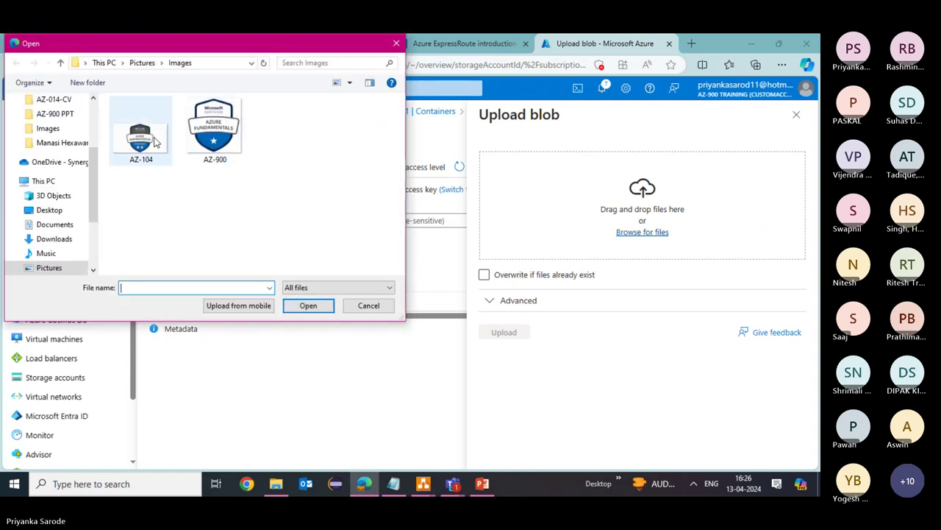
pyautogui.click(220, 140)
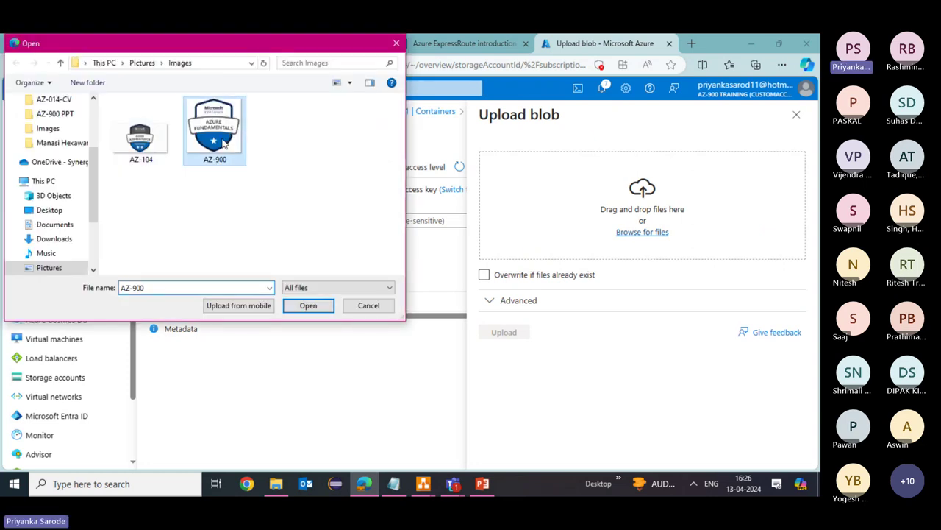
pyautogui.click(308, 307)
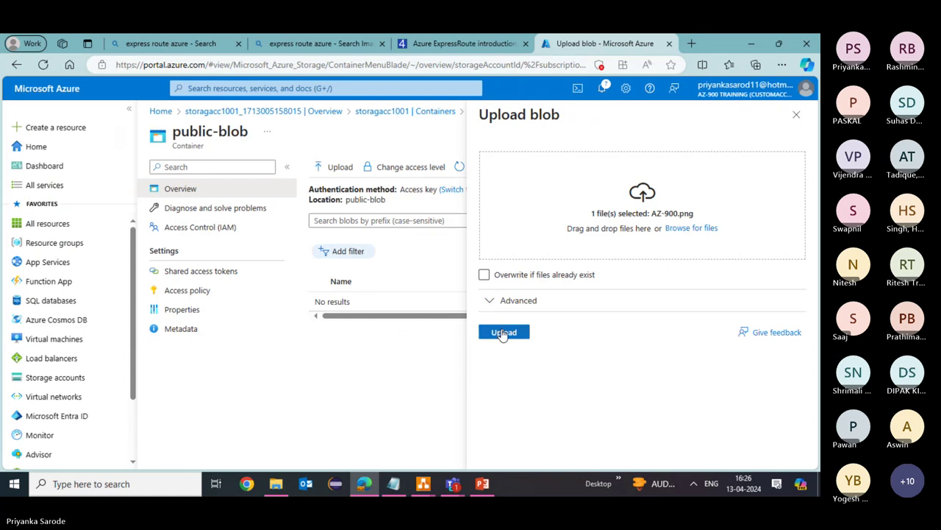
pyautogui.click(504, 332)
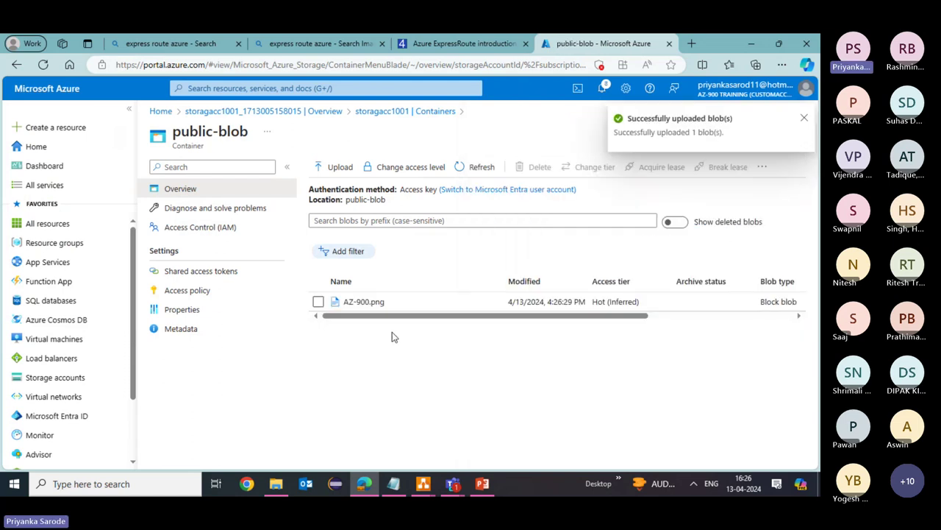
# Step: Copy the URL of AZ-900.png in public-blob and open it in a new browser tab
pyautogui.click(363, 302)
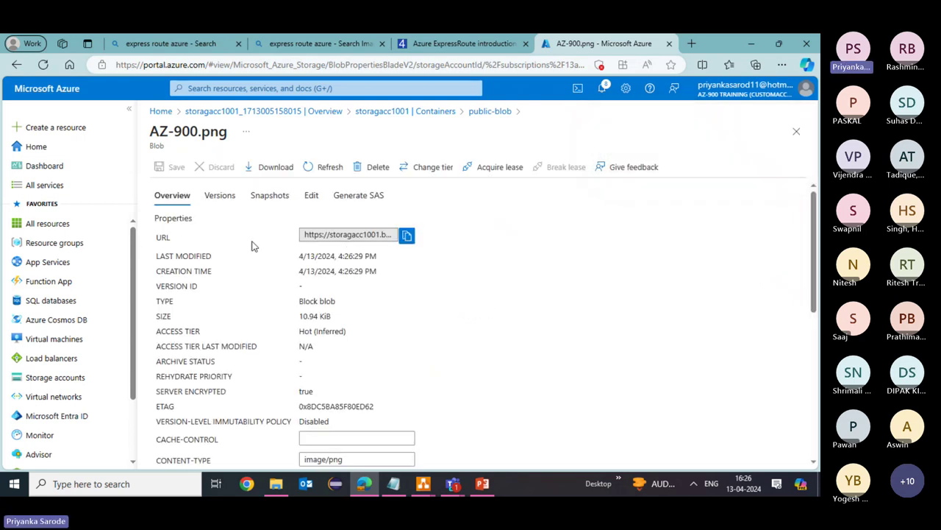
pyautogui.click(408, 237)
pyautogui.click(692, 44)
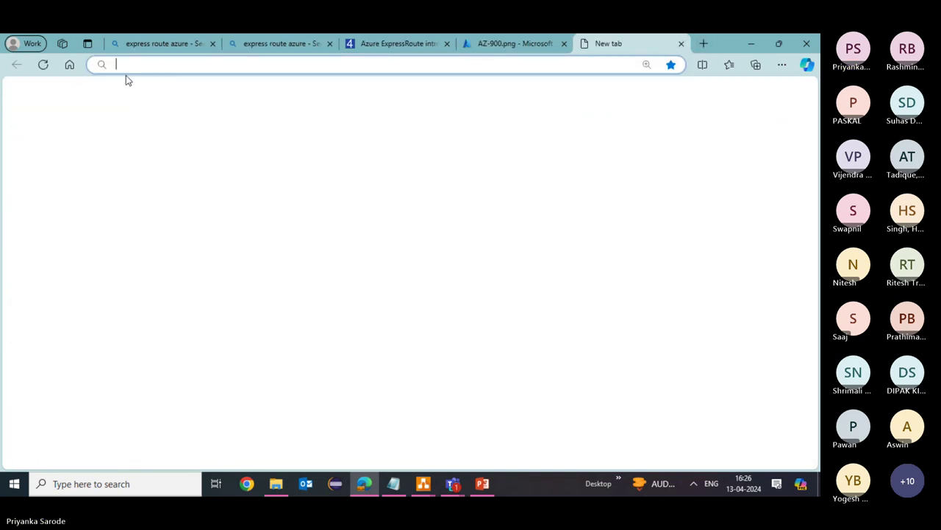
pyautogui.hotkey('ctrl', 'v')
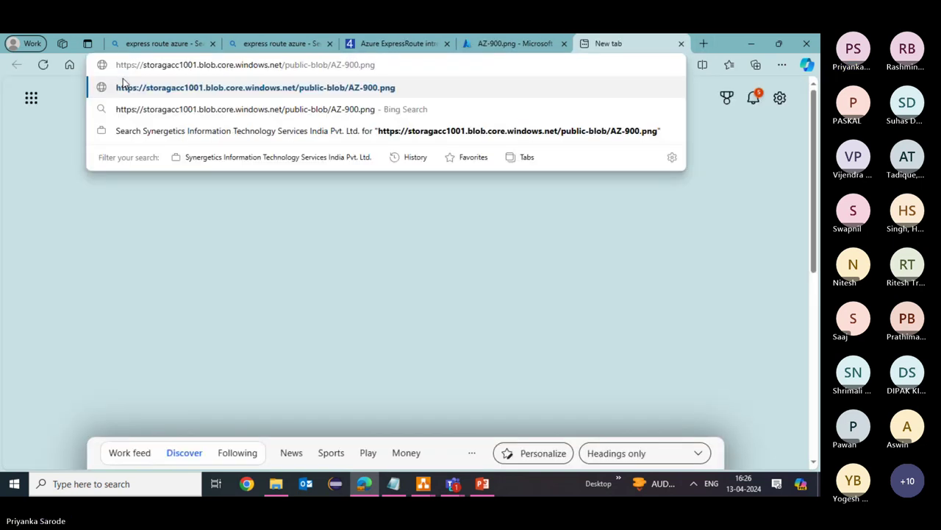
pyautogui.press('Return')
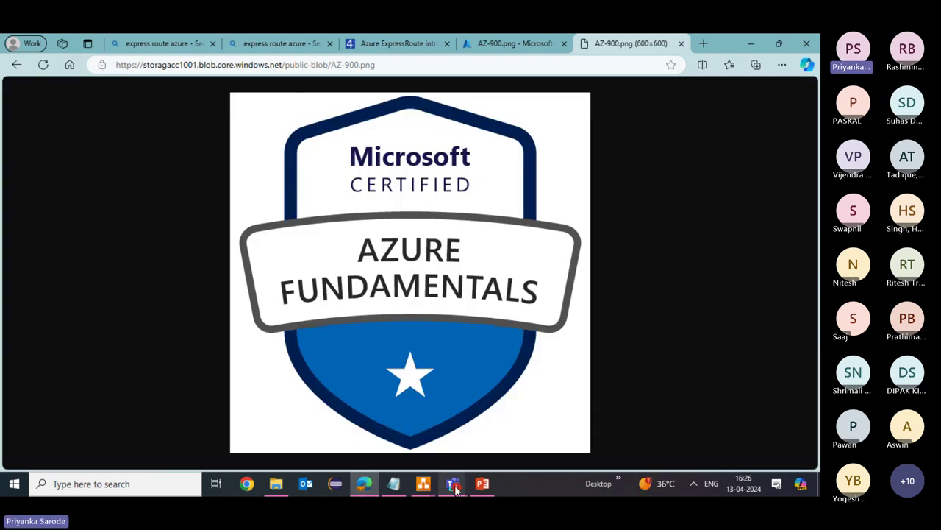
# Step: Switch to the Teams meeting and send the copied public-blob/AZ-900.png URL in the meeting chat
pyautogui.moveTo(462, 482)
pyautogui.click(410, 423)
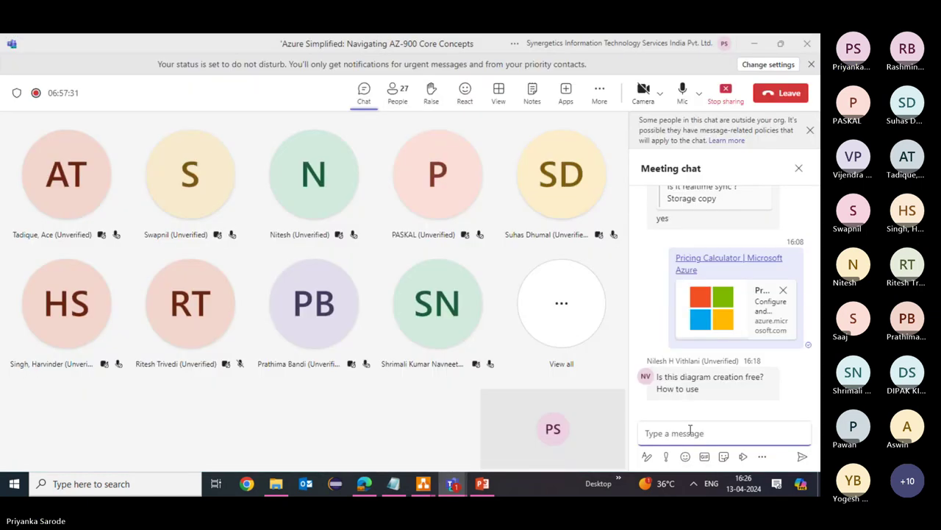
pyautogui.hotkey('ctrl', 'v')
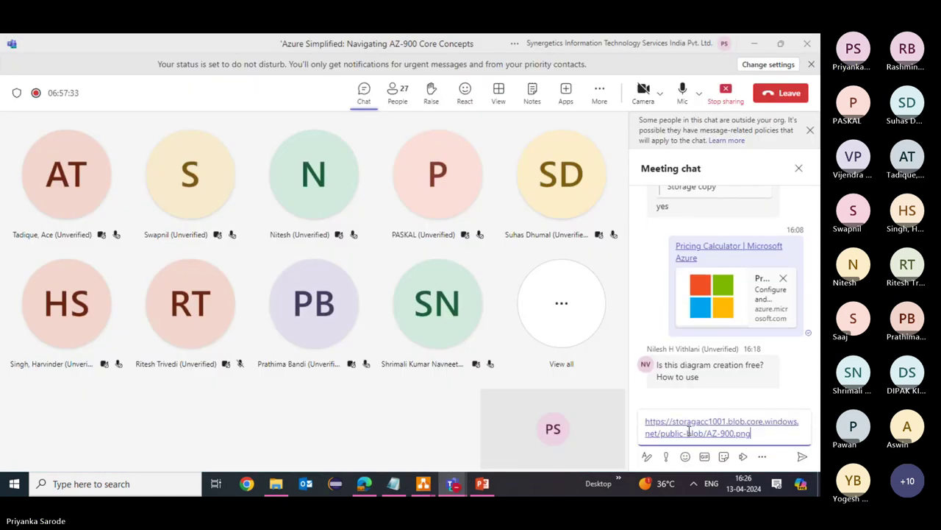
pyautogui.click(802, 458)
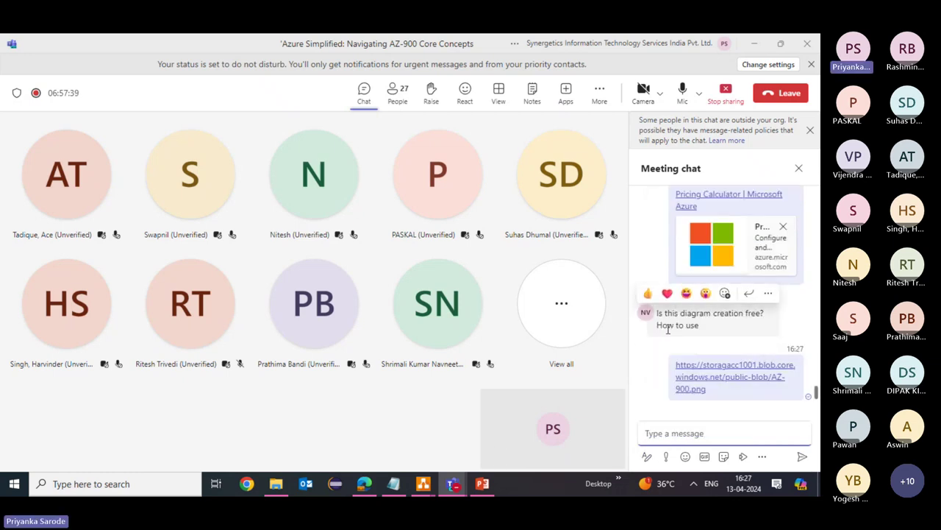
# Step: Reply "draw.io" to the chat question asking whether diagram creation is free
pyautogui.click(749, 293)
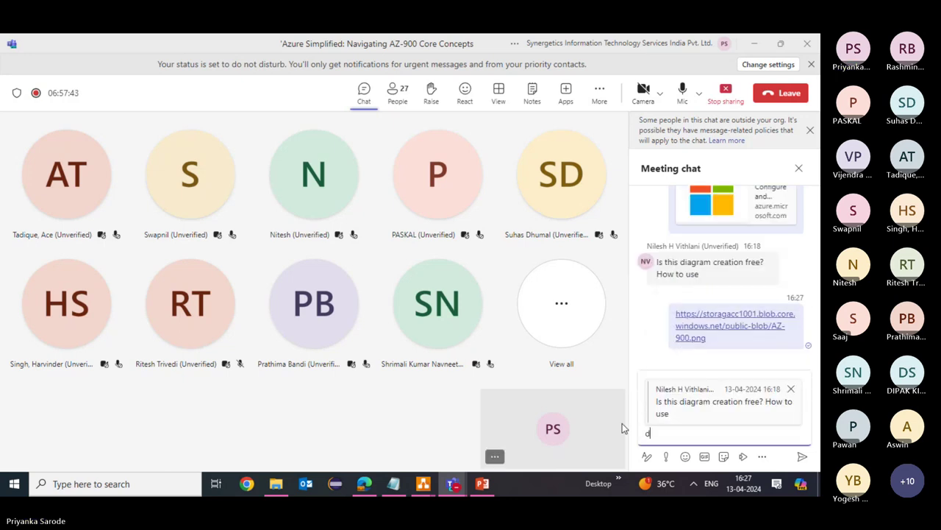
pyautogui.write('draw.io')
pyautogui.press('Return')
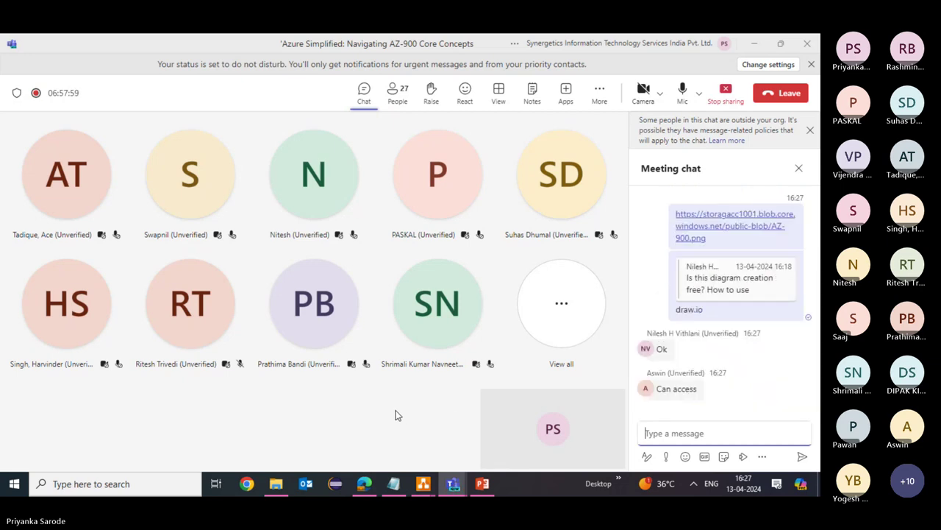
# Step: Return to the Azure portal in the browser and upload the AZ-900 image to storagacc1001's private-blob container
pyautogui.hotkey('alt', 'Tab')
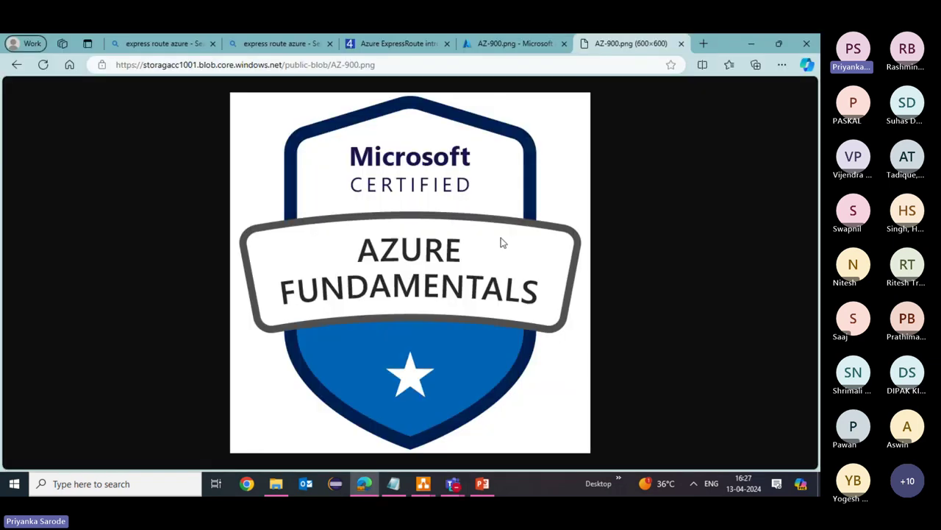
pyautogui.click(522, 46)
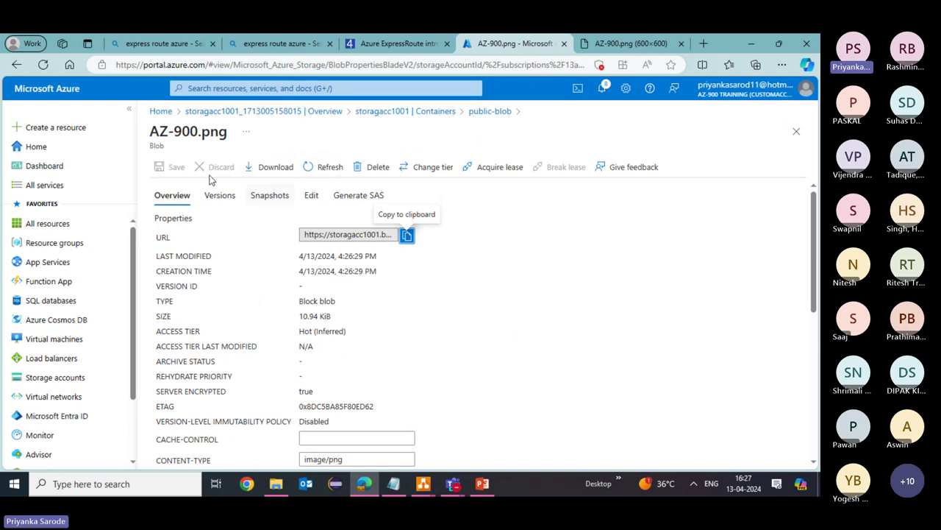
pyautogui.click(487, 111)
pyautogui.click(437, 112)
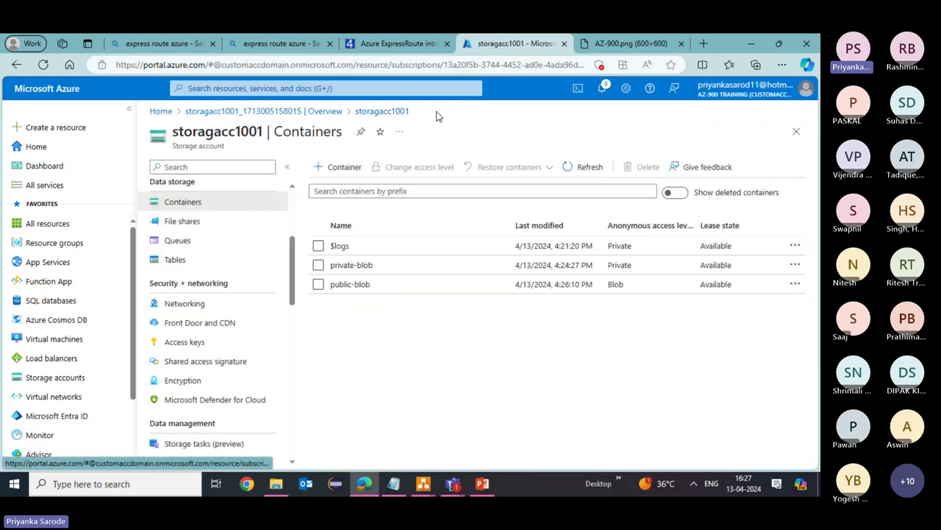
pyautogui.click(365, 265)
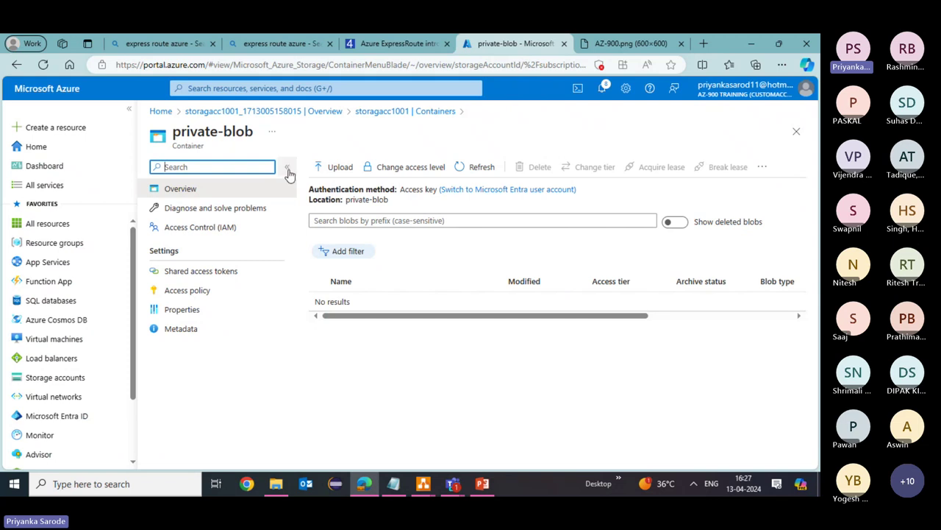
pyautogui.click(328, 168)
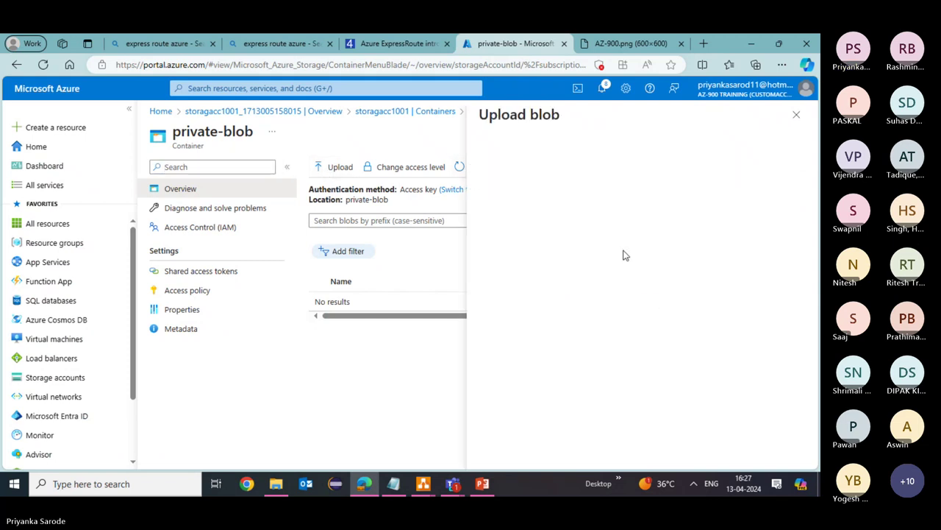
pyautogui.click(642, 232)
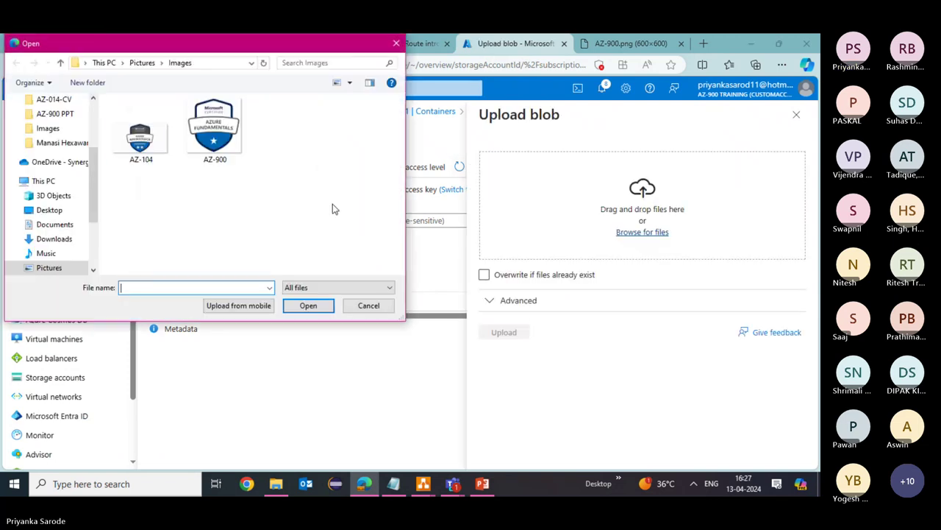
pyautogui.click(215, 129)
pyautogui.click(309, 305)
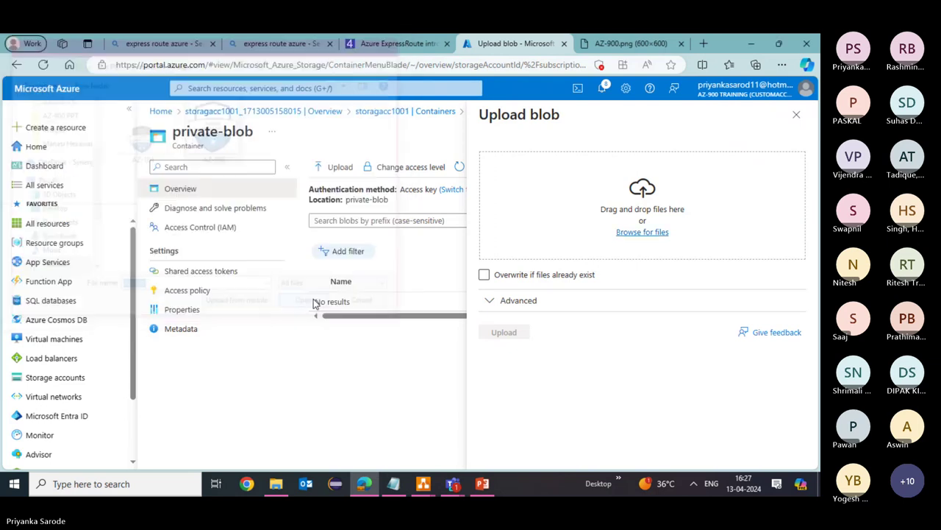
pyautogui.click(506, 333)
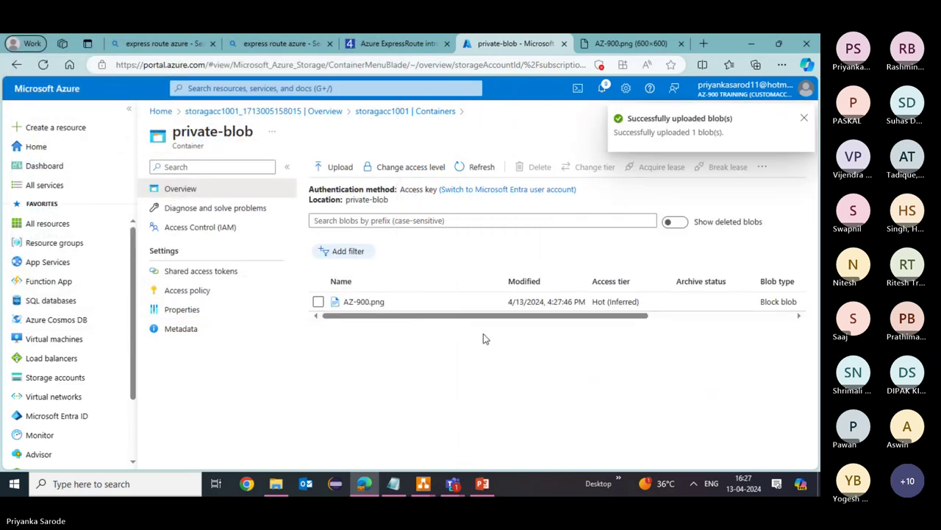
# Step: Copy the URL of AZ-900.png in private-blob and open it in a new browser tab
pyautogui.click(364, 302)
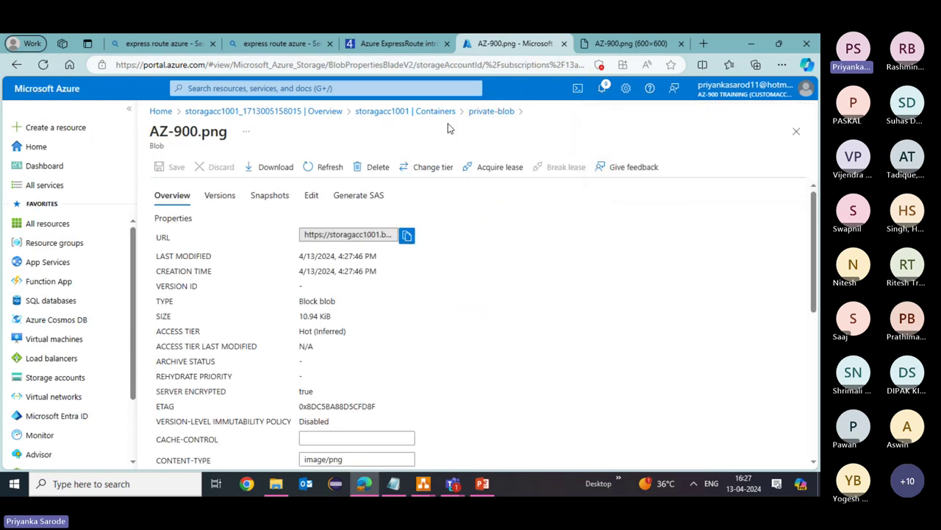
pyautogui.click(407, 237)
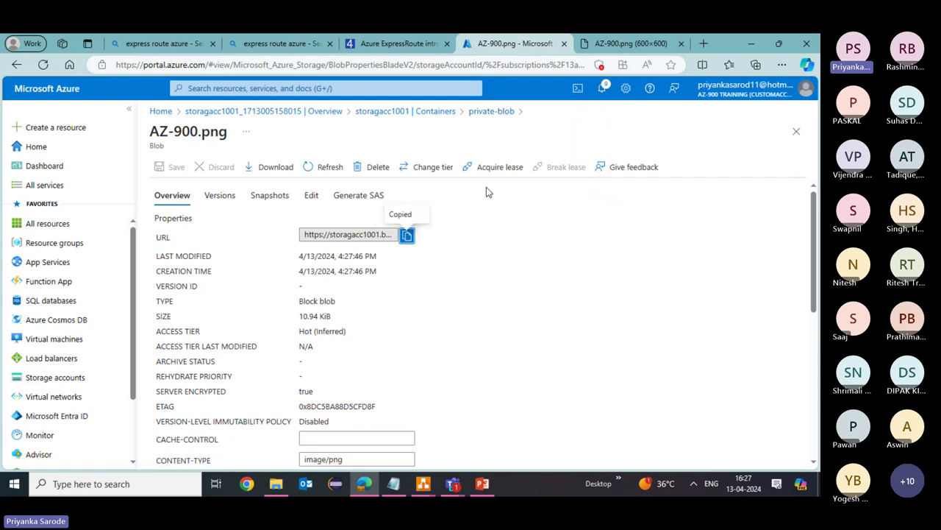
pyautogui.click(702, 43)
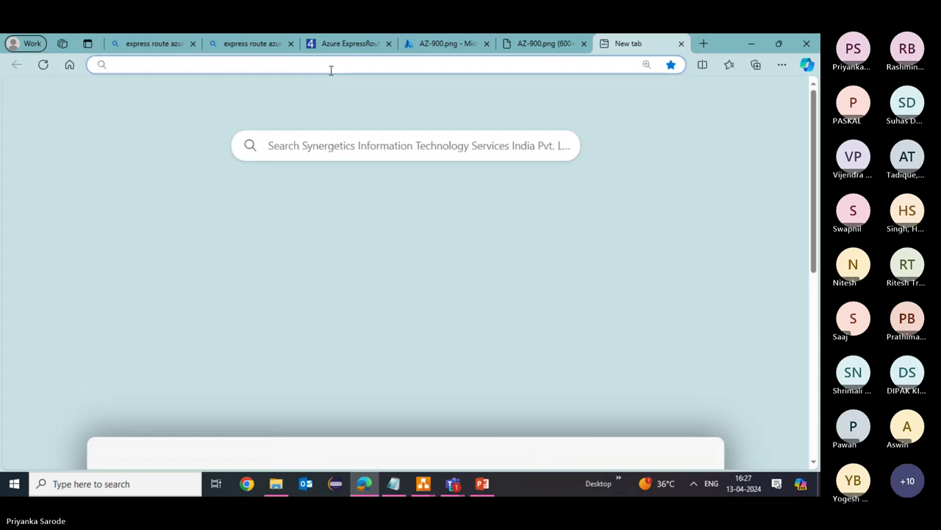
pyautogui.hotkey('ctrl', 'v')
pyautogui.press('Return')
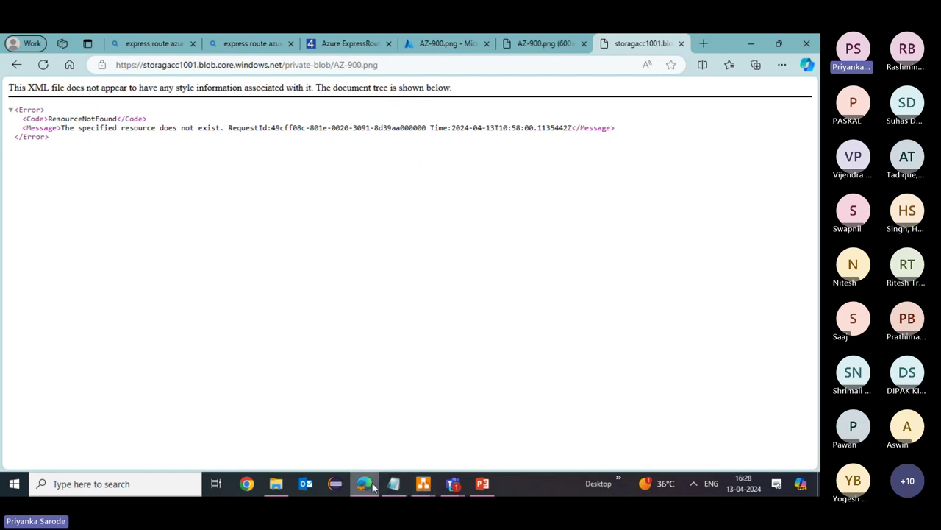
# Step: Switch to the Teams meeting and send the copied private-blob/AZ-900.png URL in the meeting chat
pyautogui.click(453, 483)
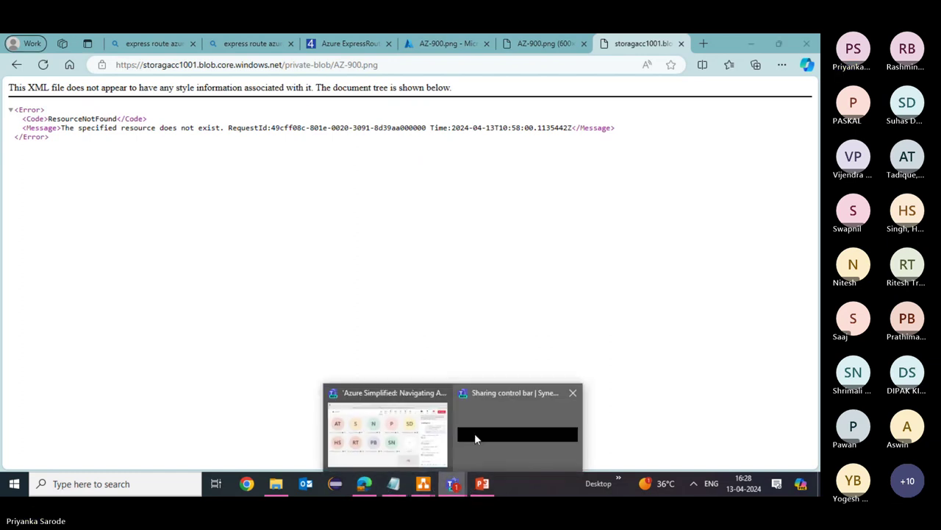
pyautogui.click(365, 406)
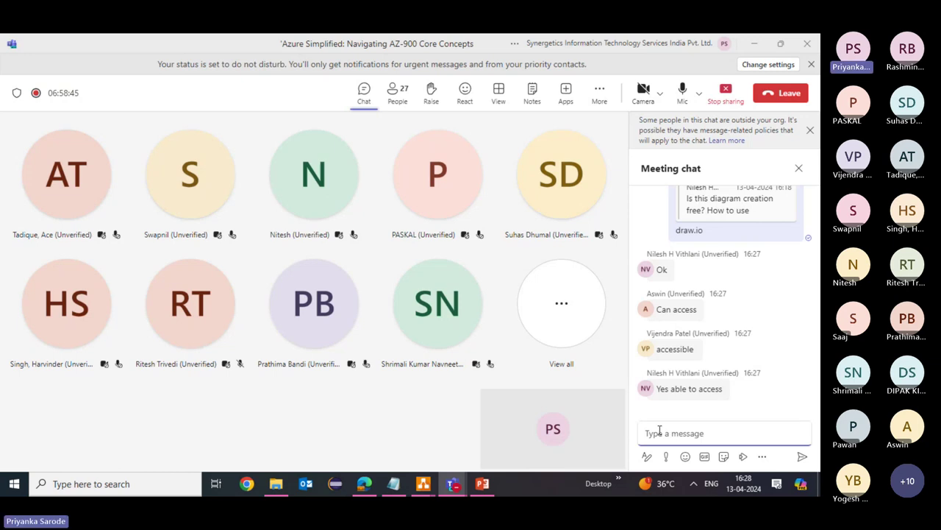
pyautogui.hotkey('ctrl', 'v')
pyautogui.press('Return')
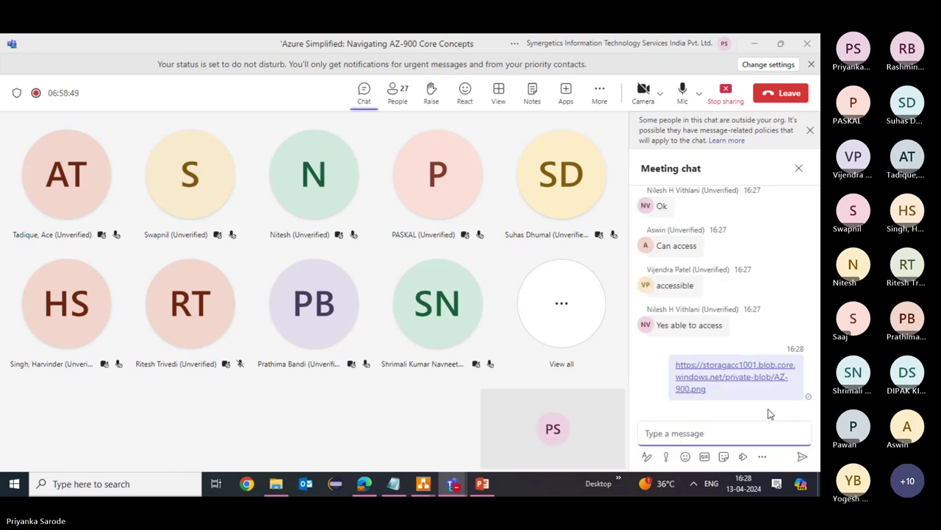
pyautogui.hotkey('alt', 'Tab')
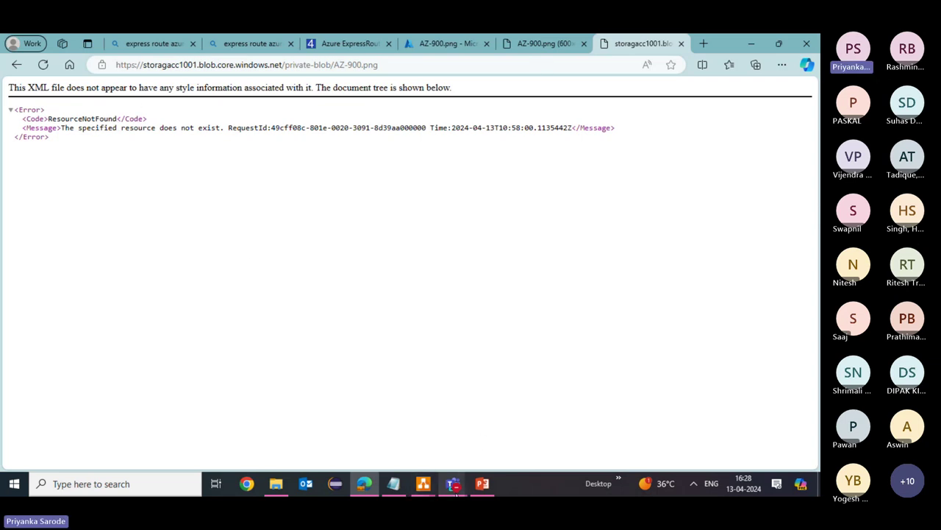
pyautogui.click(553, 43)
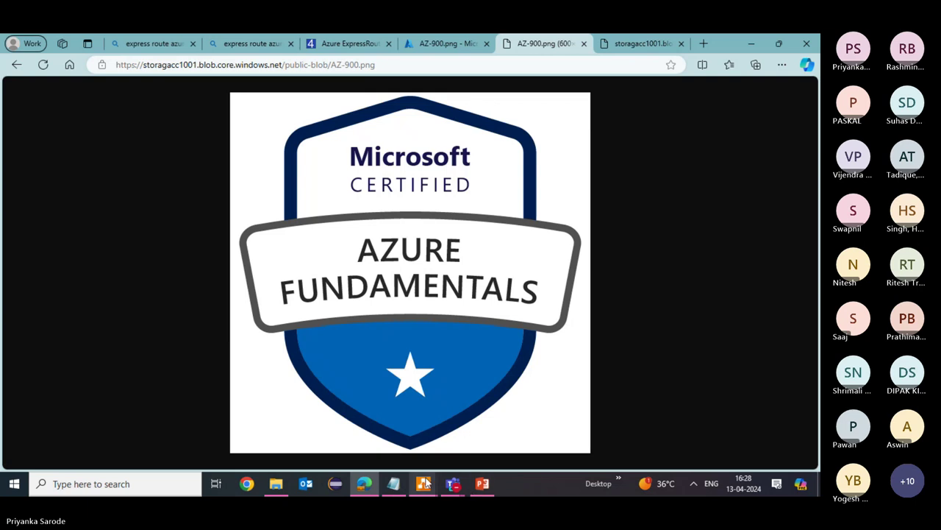
pyautogui.click(453, 483)
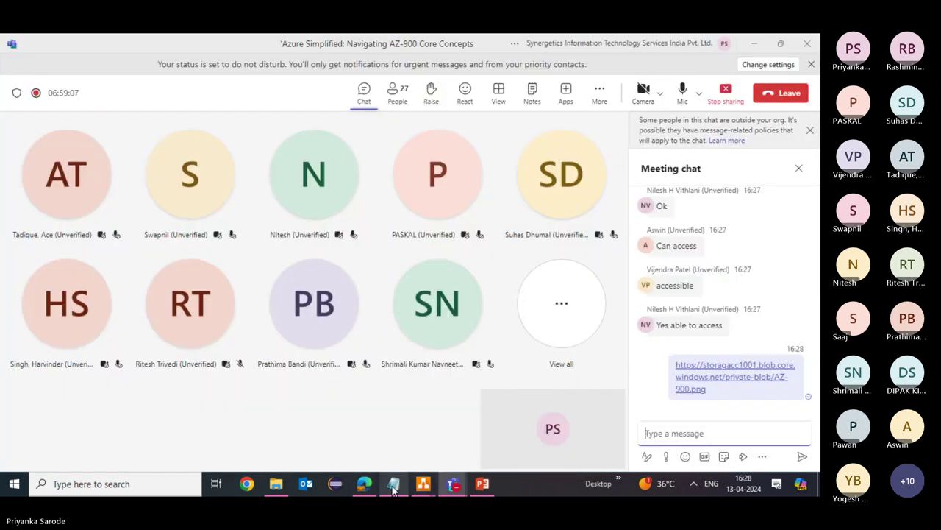
pyautogui.click(364, 484)
pyautogui.click(774, 44)
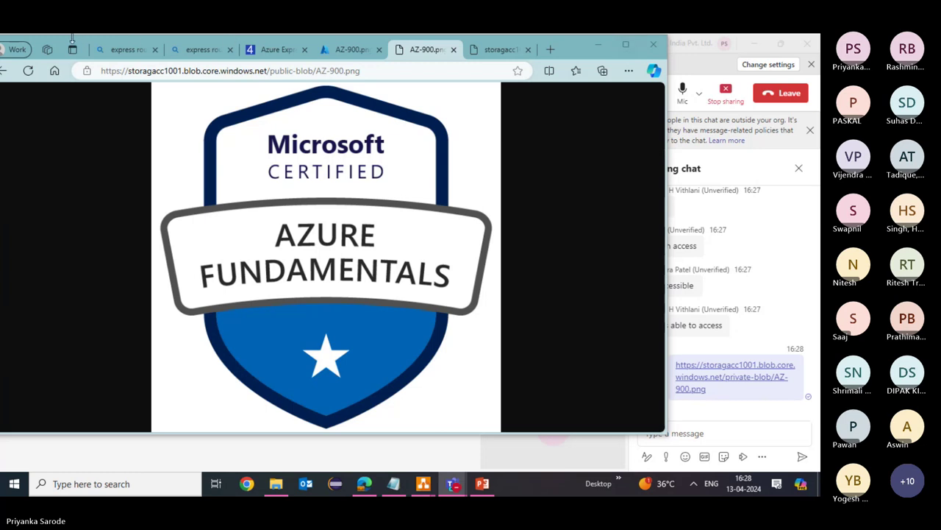
pyautogui.hotkey('alt', 'Tab')
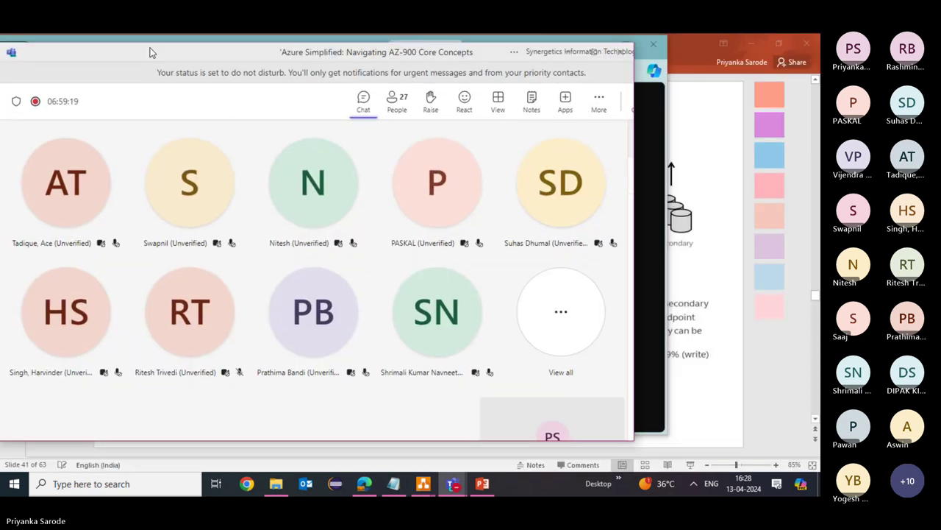
pyautogui.moveTo(154, 93); pyautogui.dragTo(237, 96)
pyautogui.doubleClick(577, 97)
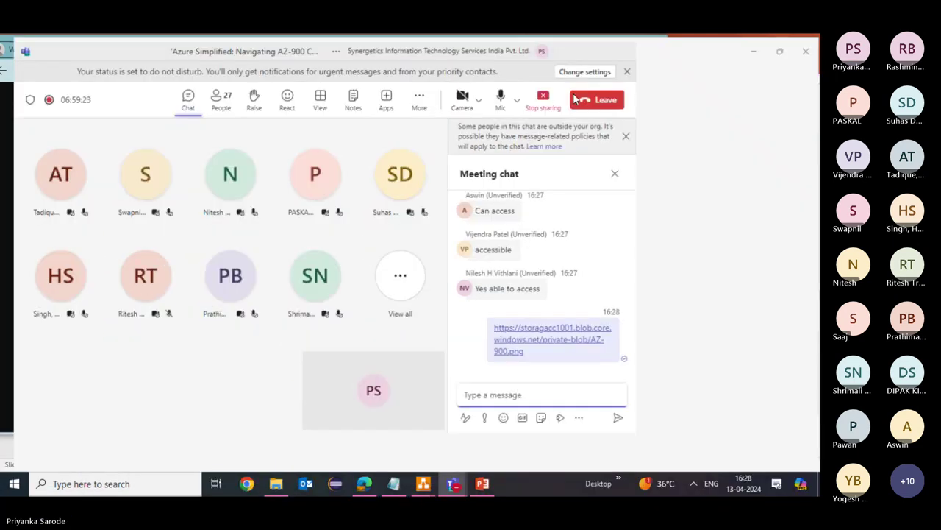
pyautogui.click(364, 483)
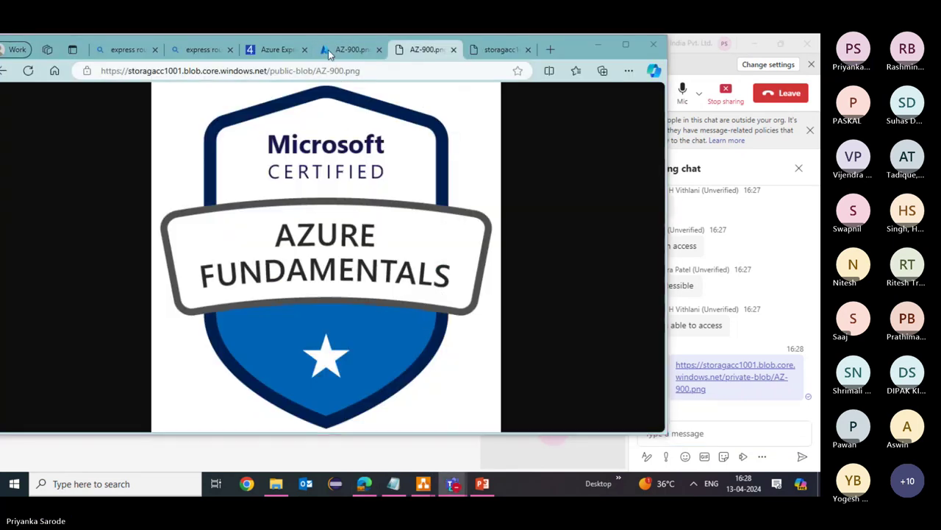
pyautogui.click(511, 50)
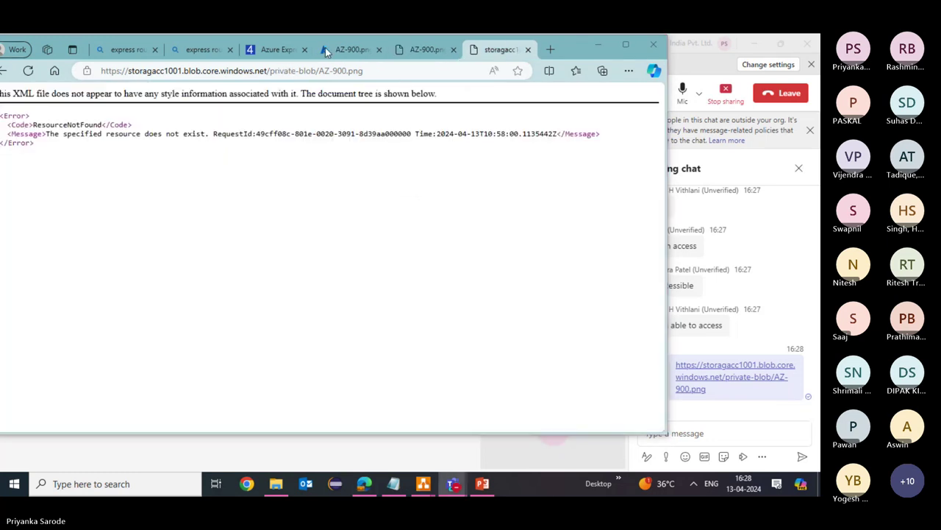
pyautogui.click(284, 52)
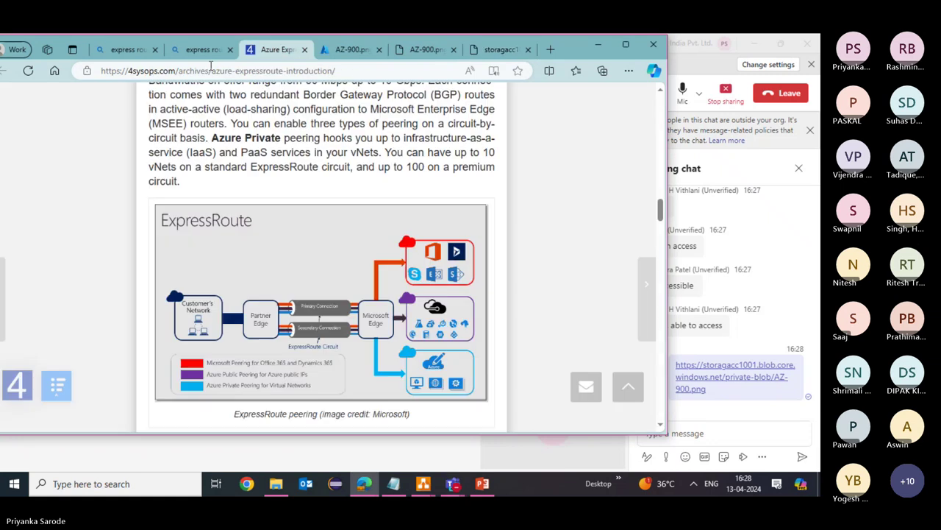
pyautogui.click(629, 47)
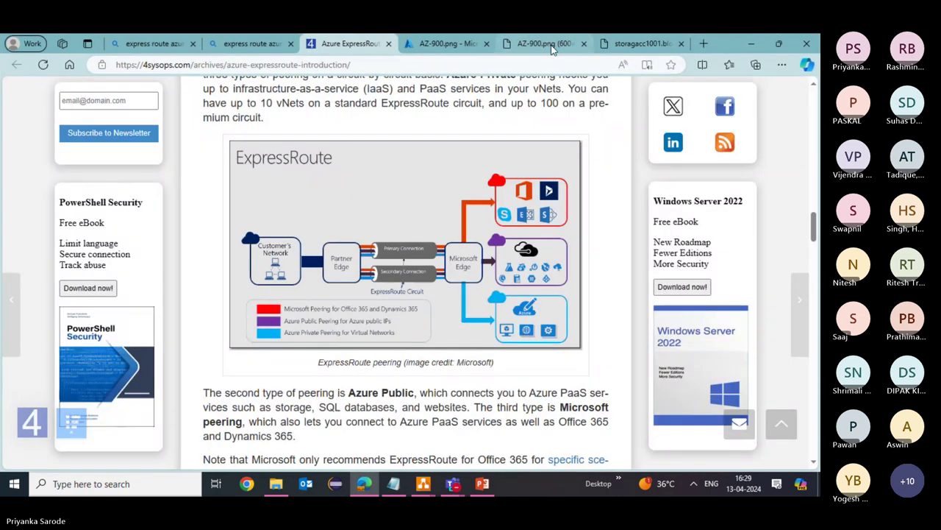
# Step: Return to the Azure portal and generate a read-only, HTTPS-only SAS token and URL for private-blob's AZ-900.png using account key Key 1
pyautogui.hotkey('ctrl', '9')
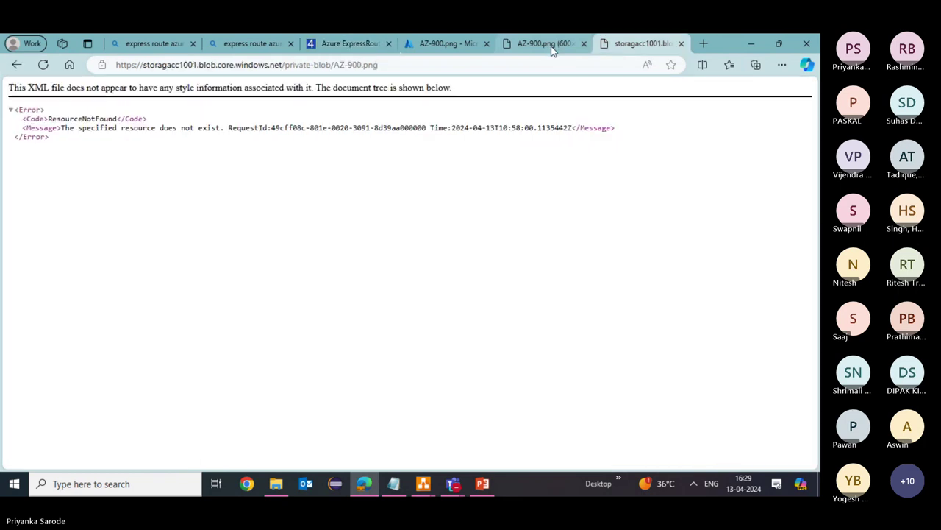
pyautogui.hotkey('ctrl', '1')
pyautogui.hotkey('ctrl', '2')
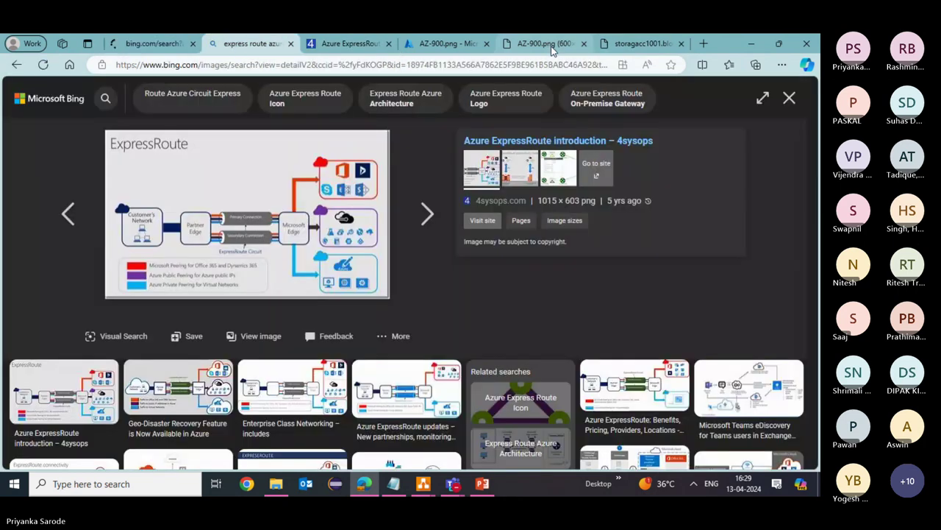
pyautogui.hotkey('ctrl', '3')
pyautogui.hotkey('ctrl', '4')
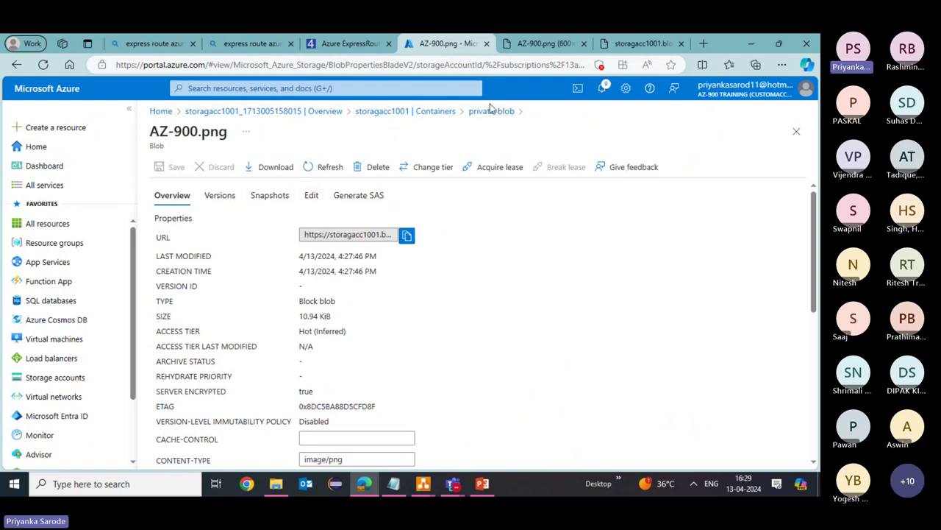
pyautogui.click(362, 200)
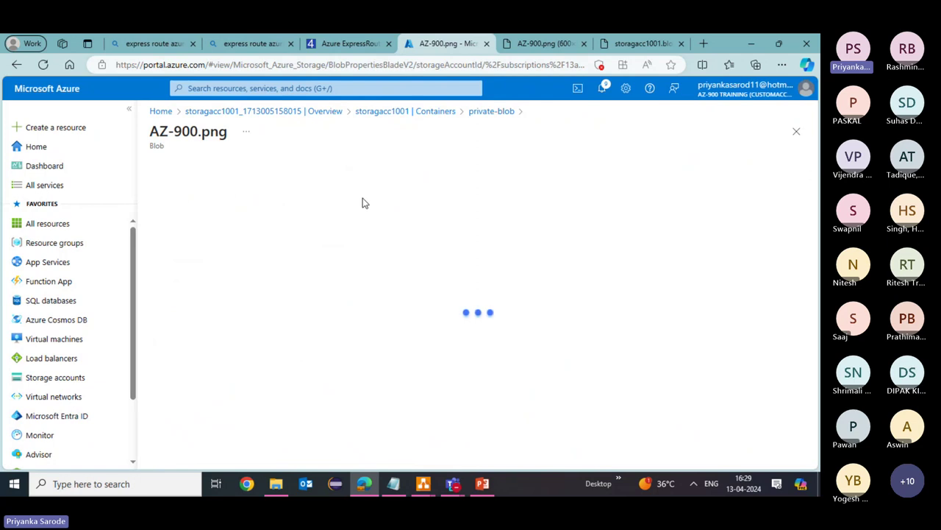
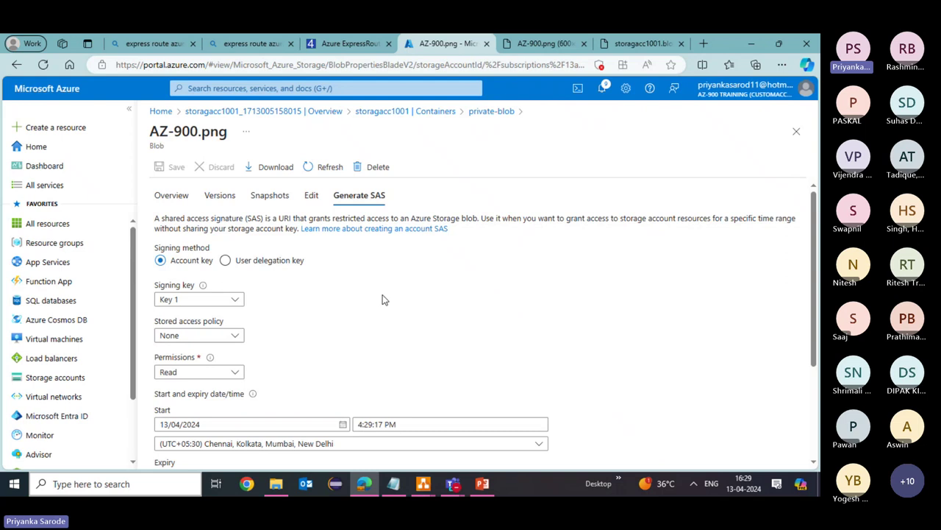
pyautogui.scroll(-1, 382, 299)
pyautogui.scroll(-1, 383, 300)
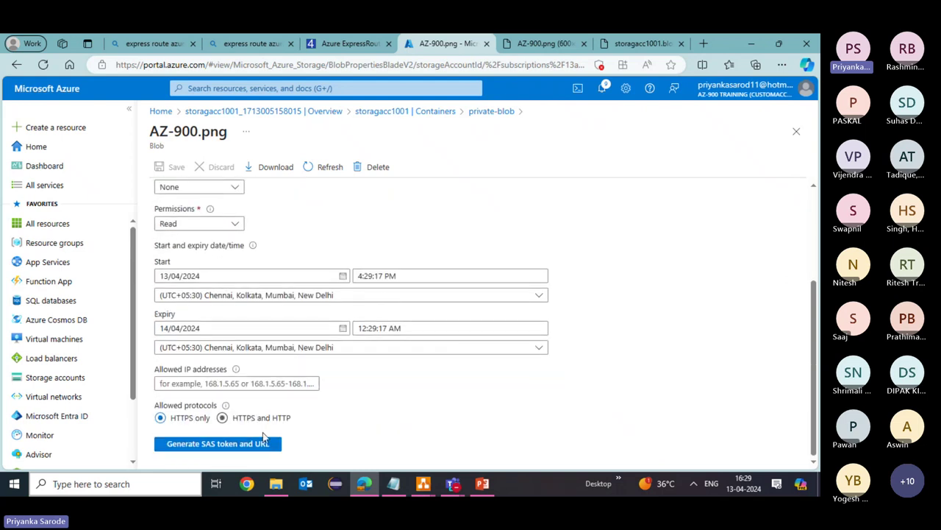
pyautogui.click(186, 445)
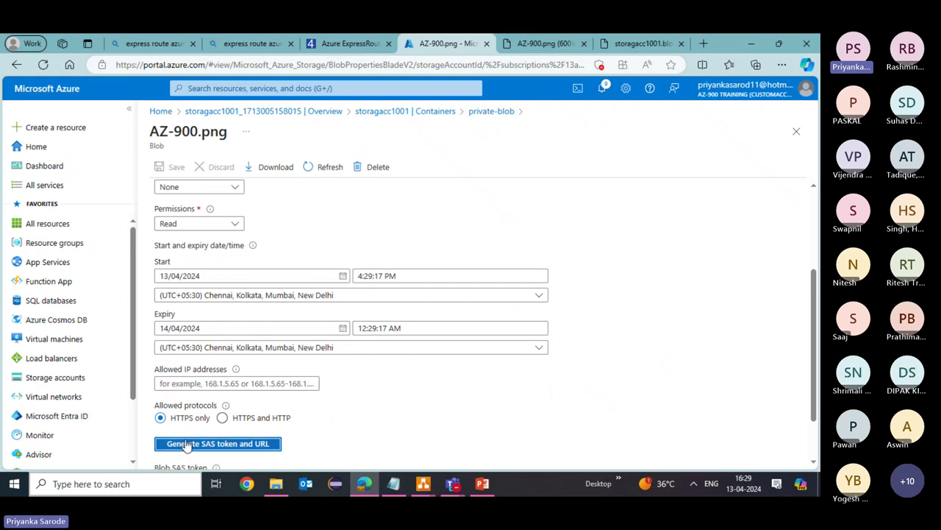
# Step: Copy the blob SAS token, append it after a "?" to the private-blob/AZ-900.png URL in its open browser tab, and load the address
pyautogui.scroll(-2, 325, 441)
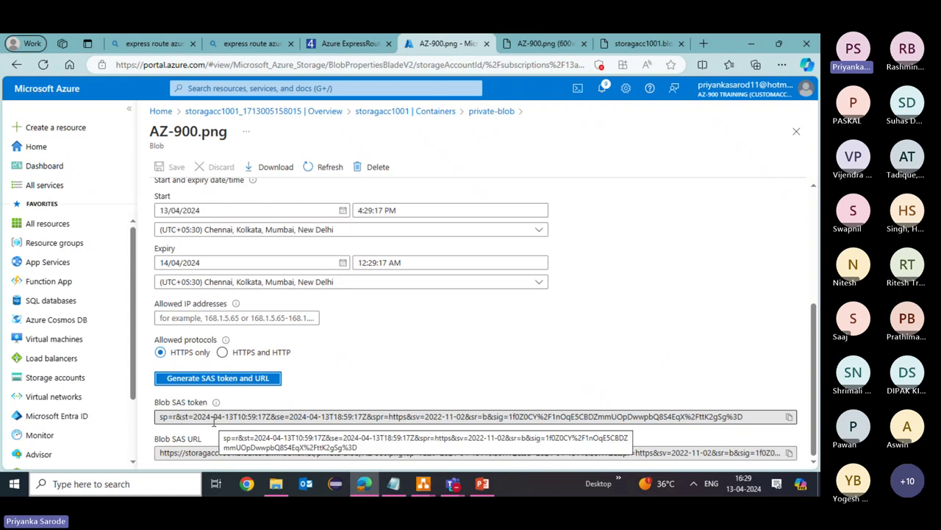
pyautogui.click(790, 417)
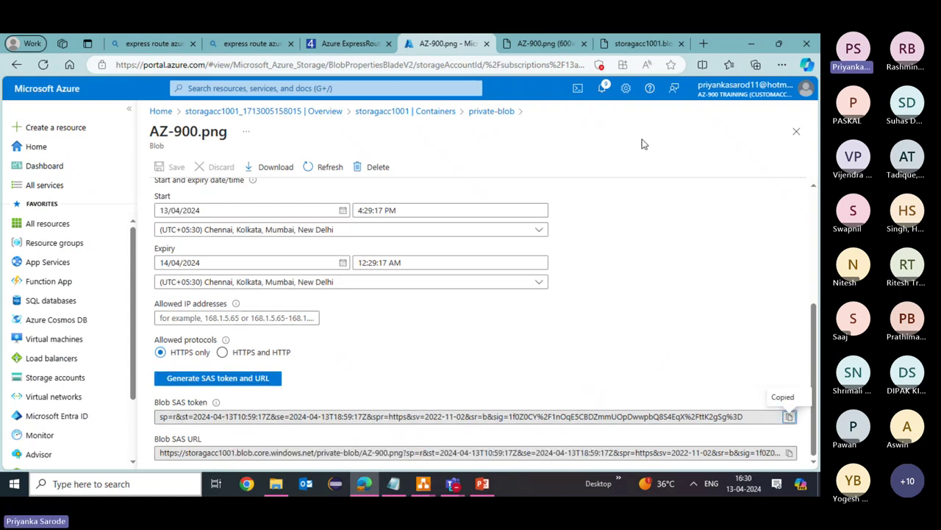
pyautogui.click(634, 40)
pyautogui.click(483, 66)
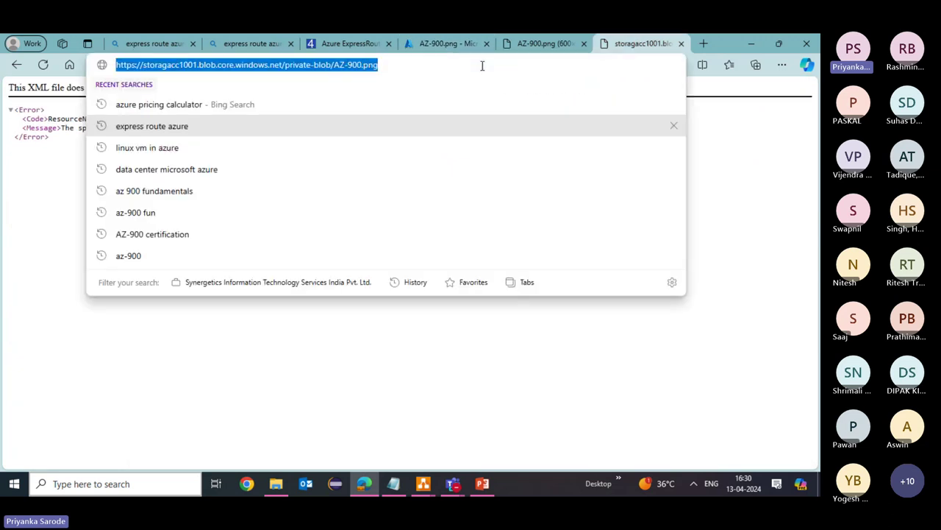
pyautogui.click(482, 66)
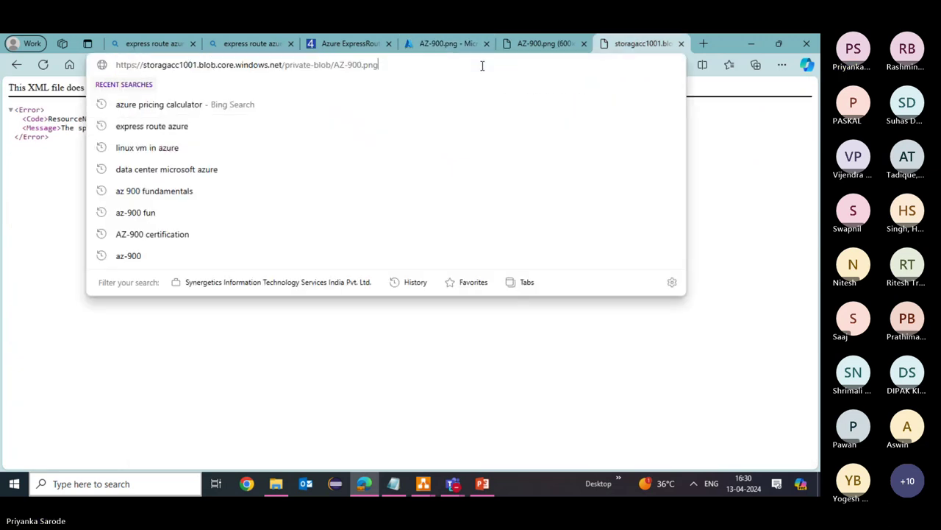
pyautogui.write('?')
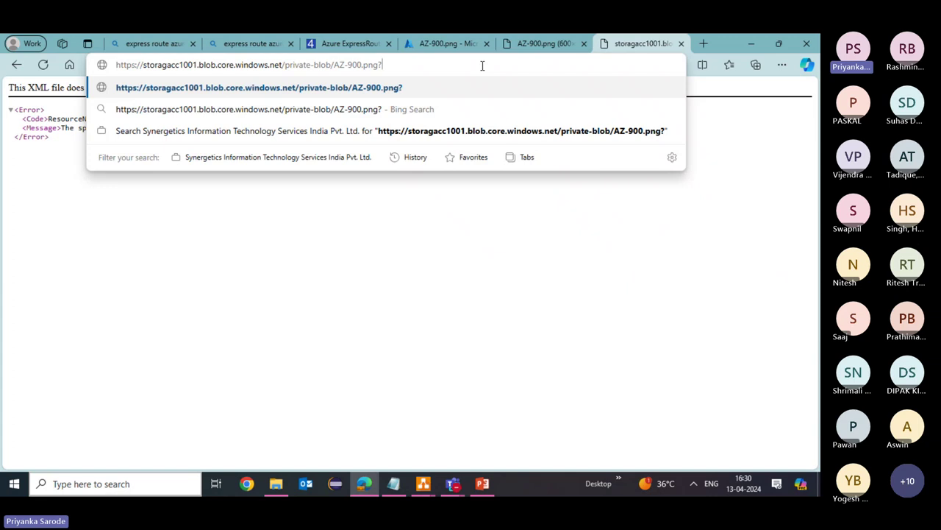
pyautogui.hotkey('ctrl', 'v')
pyautogui.press('Return')
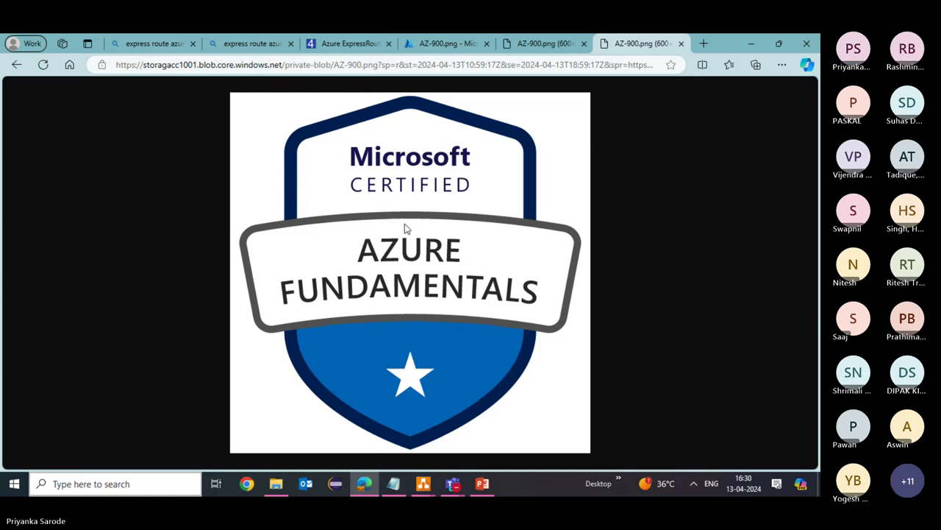
# Step: Go back to the plain private-blob/AZ-900.png address, add "?" with the SAS token again, and reload the image
pyautogui.click(16, 64)
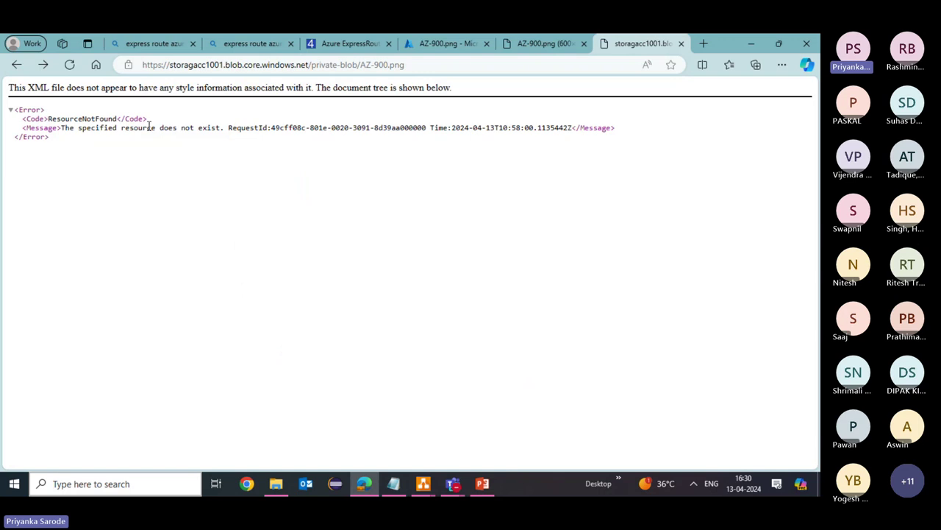
pyautogui.click(438, 65)
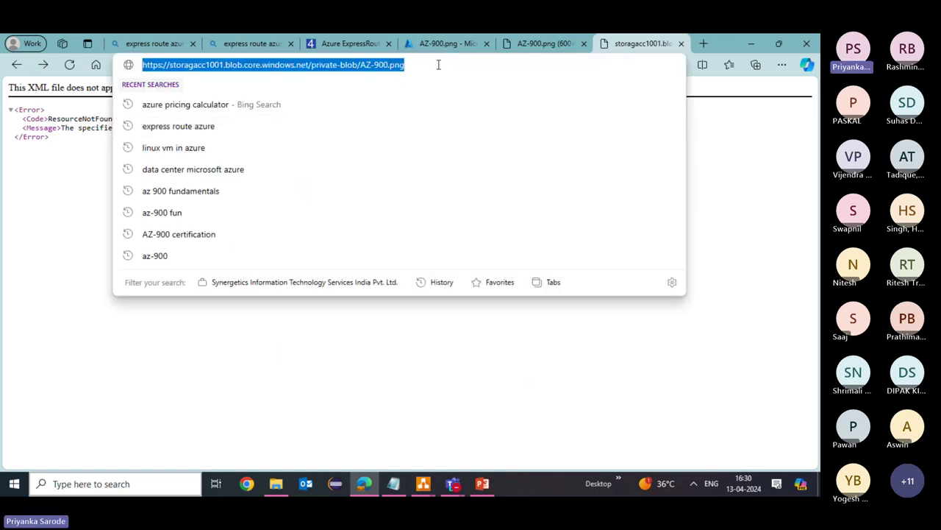
pyautogui.click(438, 65)
pyautogui.write('?')
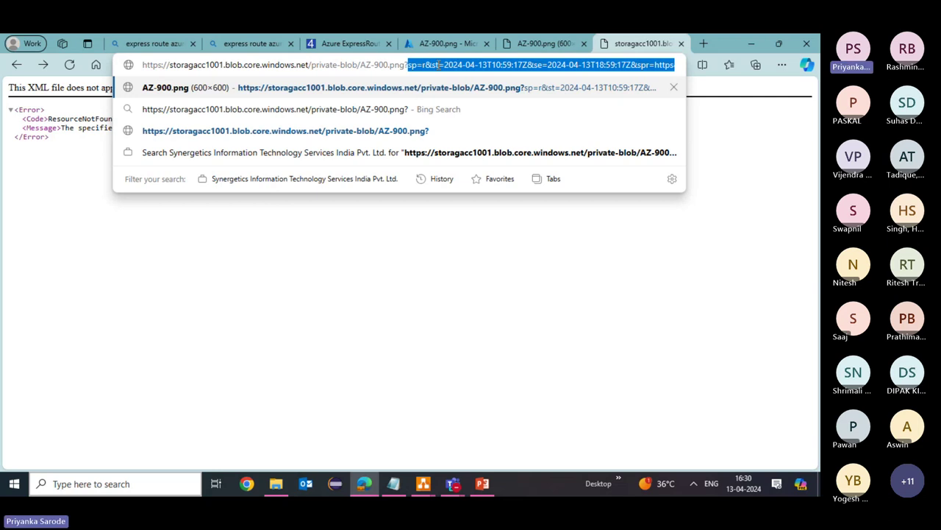
pyautogui.press('End')
pyautogui.press('Return')
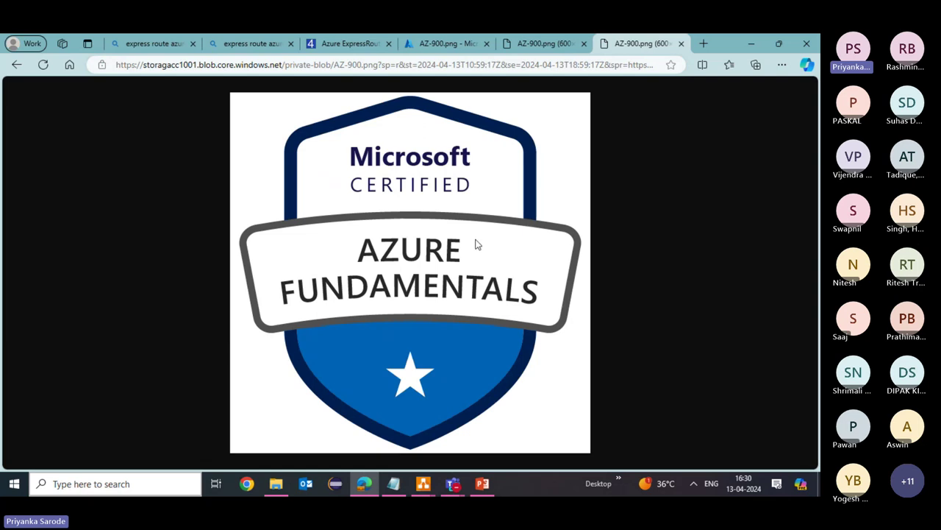
# Step: Return to the AZ-900.png SAS settings in the Azure portal, then search Windows for "storage" and launch Microsoft Azure Storage Explorer
pyautogui.hotkey('ctrl', '4')
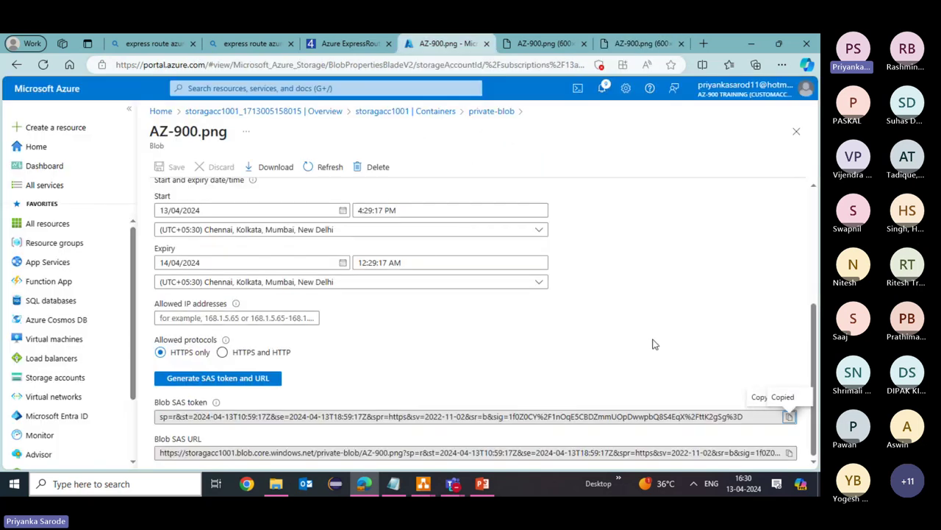
pyautogui.moveTo(816, 376); pyautogui.dragTo(815, 233)
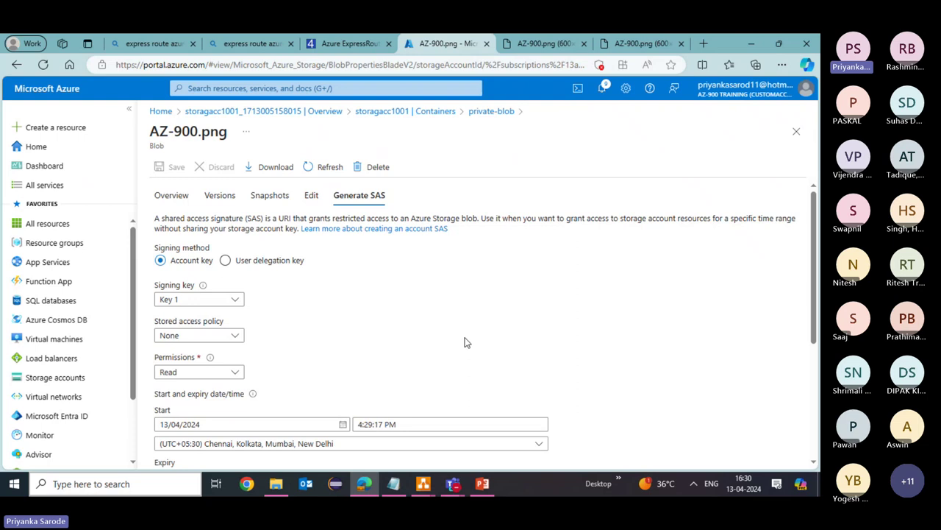
pyautogui.click(90, 482)
pyautogui.write('st')
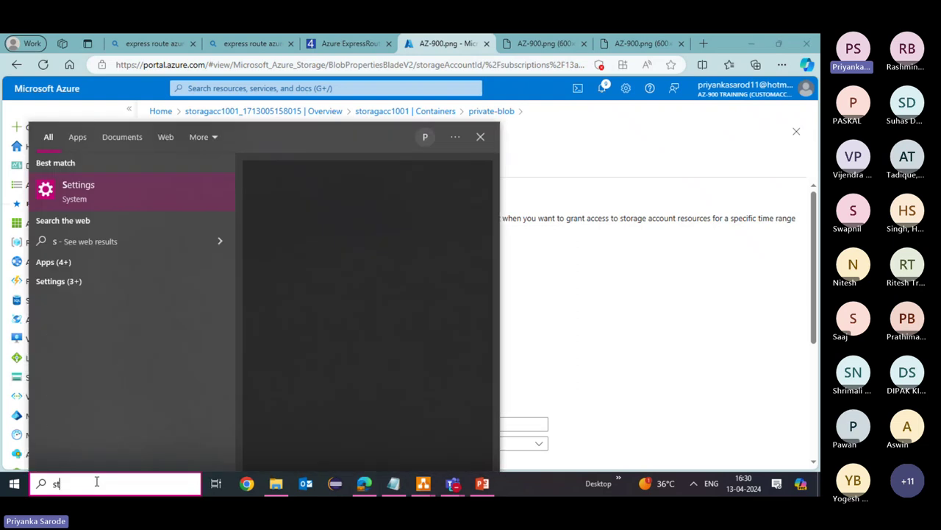
pyautogui.write('orage')
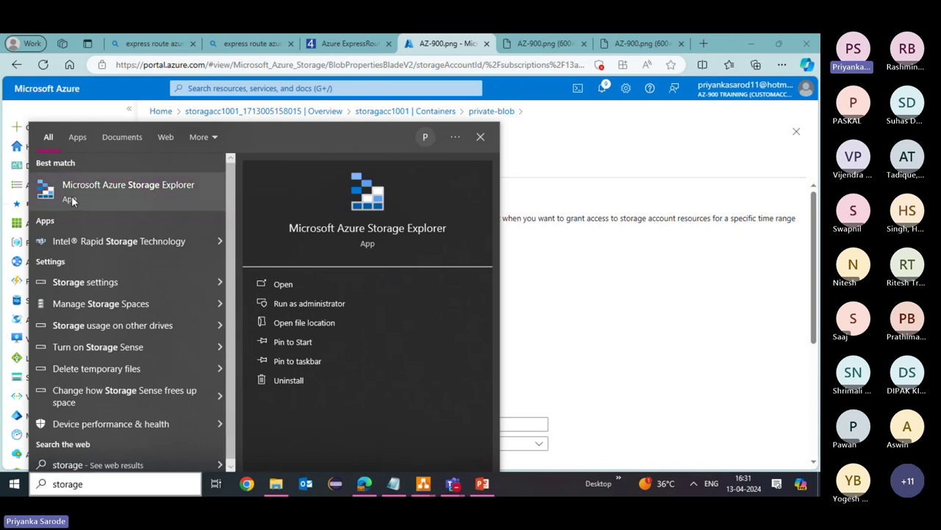
pyautogui.click(106, 200)
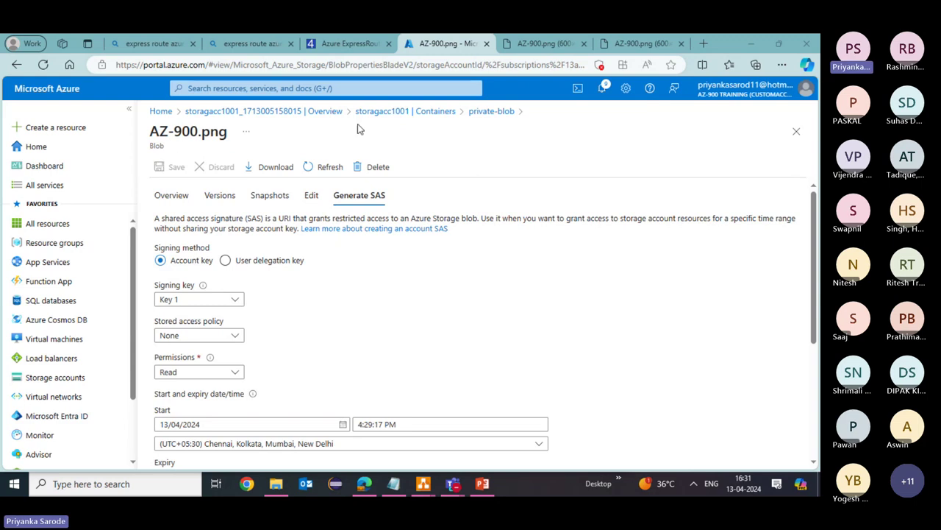
# Step: Return to the storagacc1001 storage account through its deployment overview and open the Lifecycle management page
pyautogui.click(383, 111)
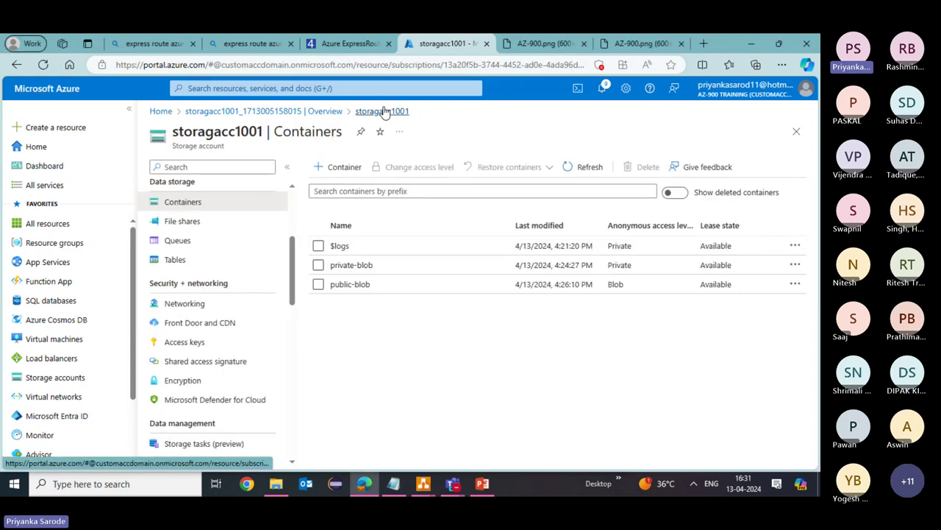
pyautogui.click(315, 111)
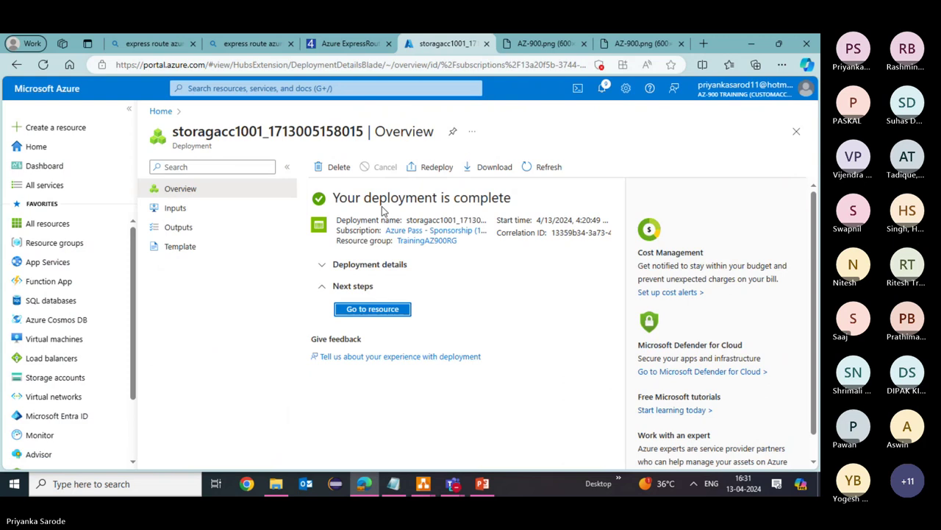
pyautogui.click(375, 309)
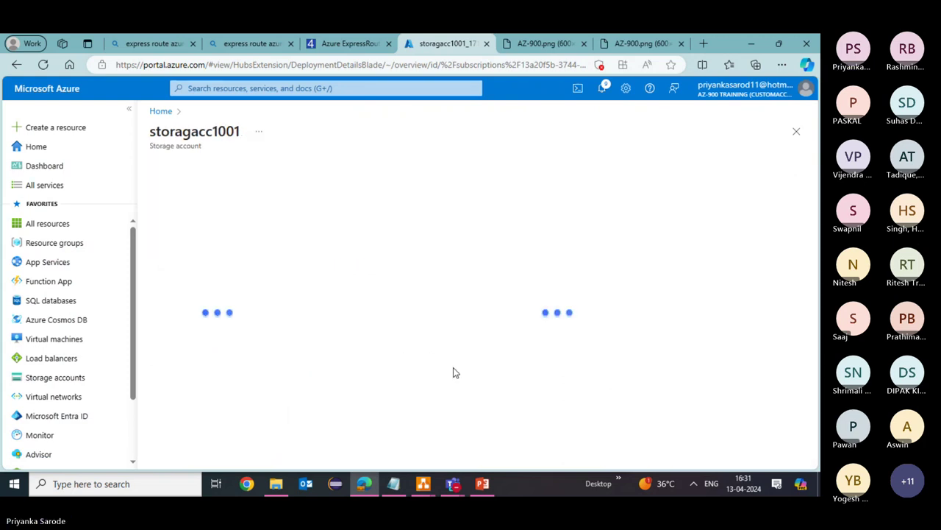
pyautogui.moveTo(293, 237); pyautogui.dragTo(288, 314)
pyautogui.click(238, 412)
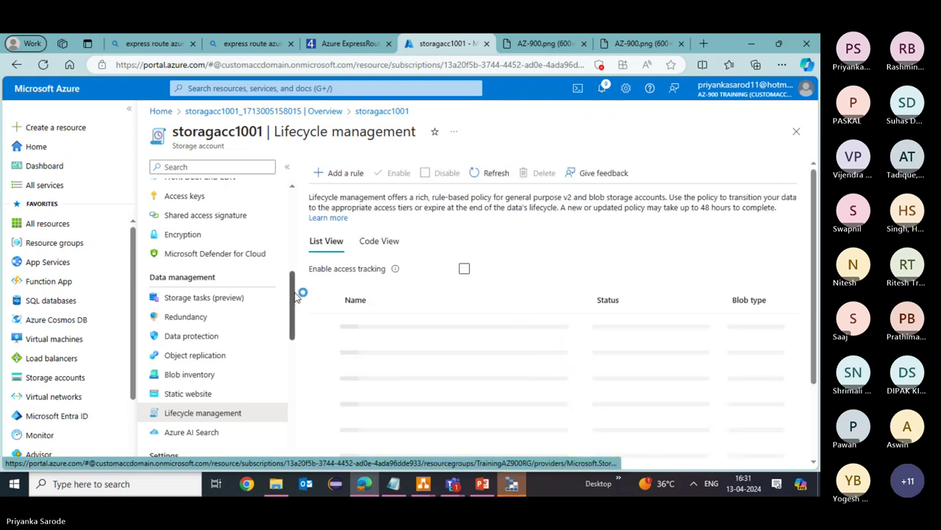
# Step: Open the Access Control (IAM) page of the storagacc1001 storage account
pyautogui.scroll(3, 302, 287)
pyautogui.scroll(3, 246, 264)
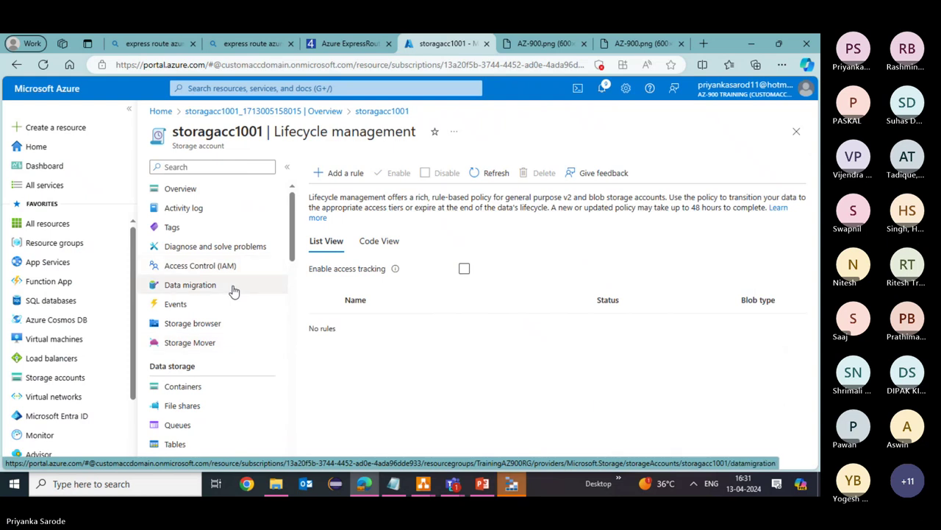
pyautogui.click(229, 266)
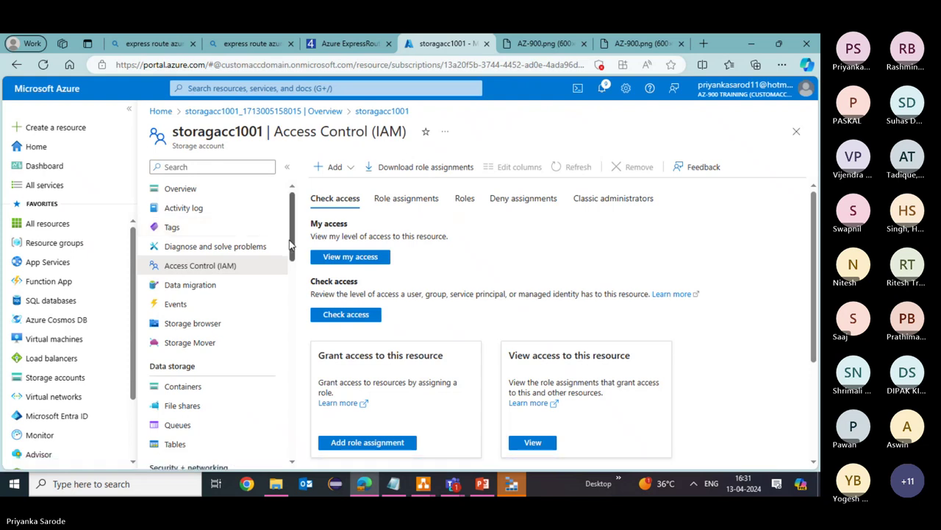
# Step: View the storage account's Shared access signature settings, followed by its Access keys page
pyautogui.moveTo(290, 243); pyautogui.dragTo(284, 302)
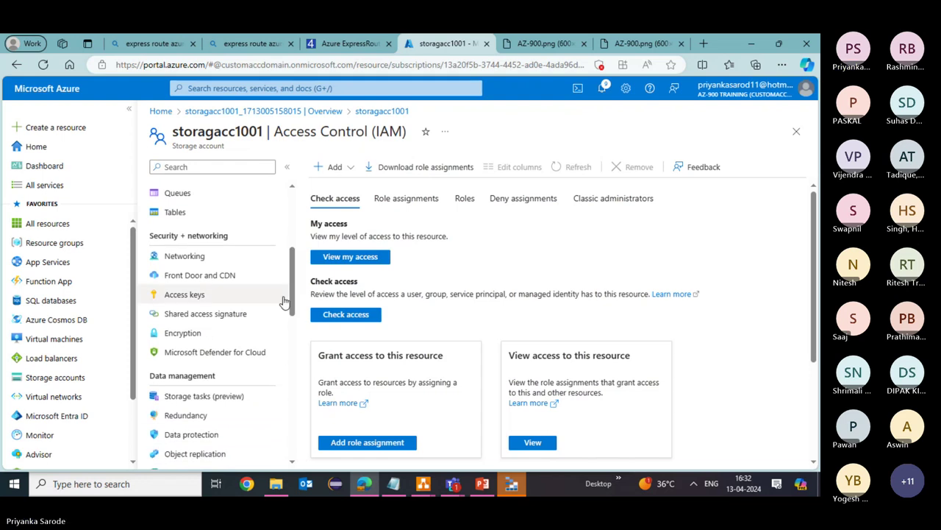
pyautogui.click(188, 322)
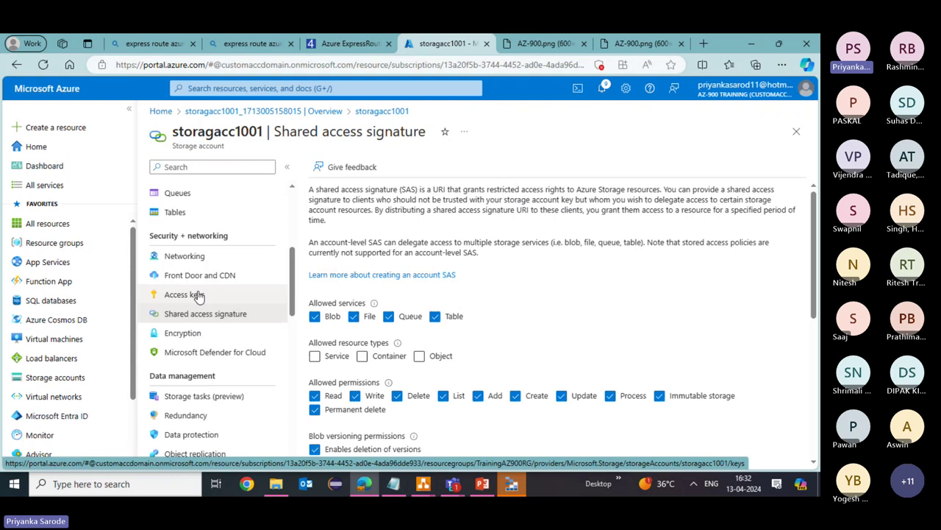
pyautogui.click(198, 295)
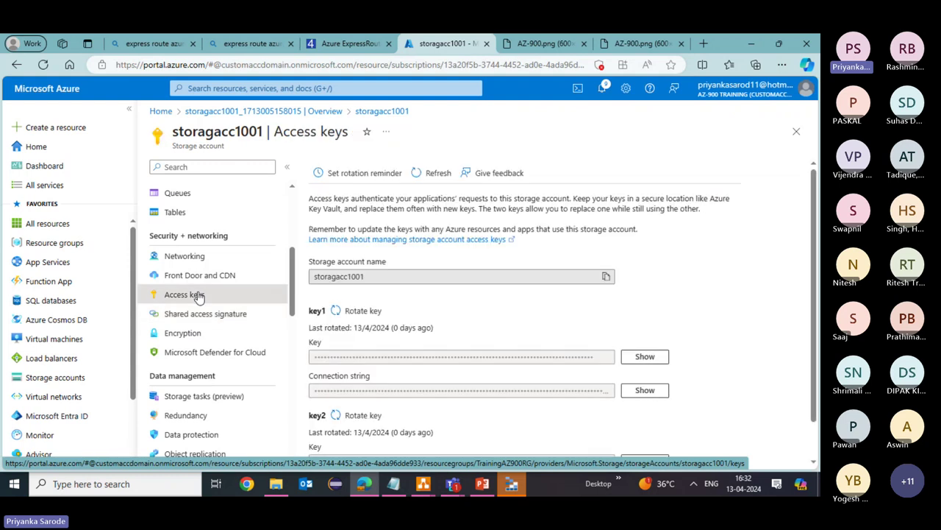
# Step: Look at the storage account's Lifecycle management and Locks pages, and return to its Overview
pyautogui.scroll(-5, 202, 298)
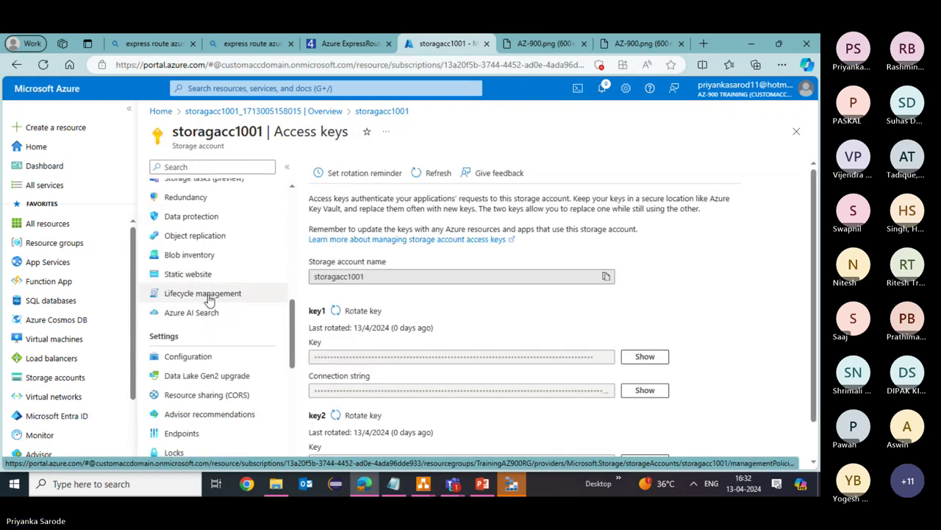
pyautogui.click(210, 297)
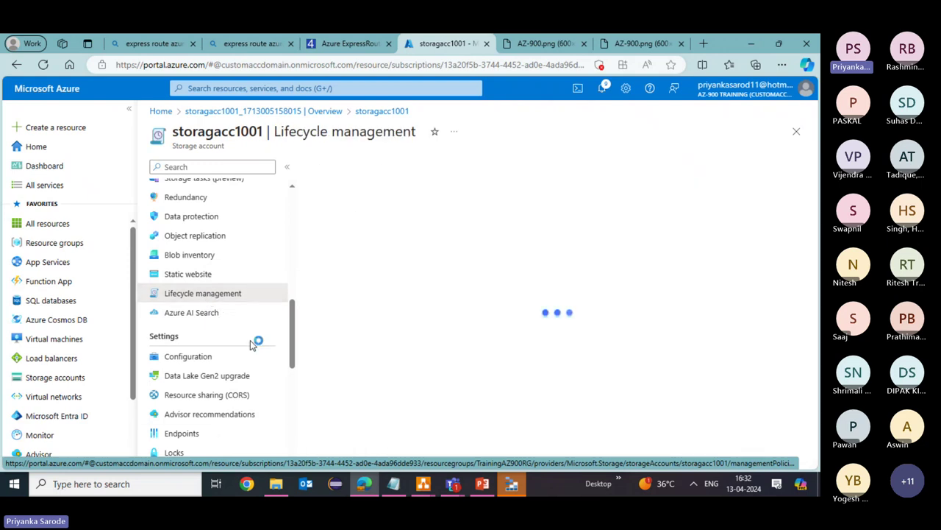
pyautogui.scroll(-1, 202, 438)
pyautogui.scroll(-2, 203, 439)
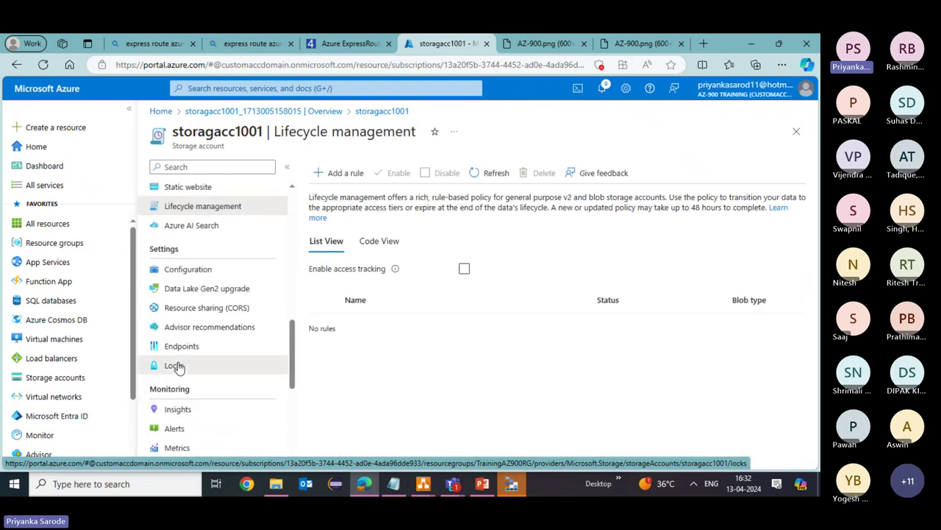
pyautogui.click(179, 365)
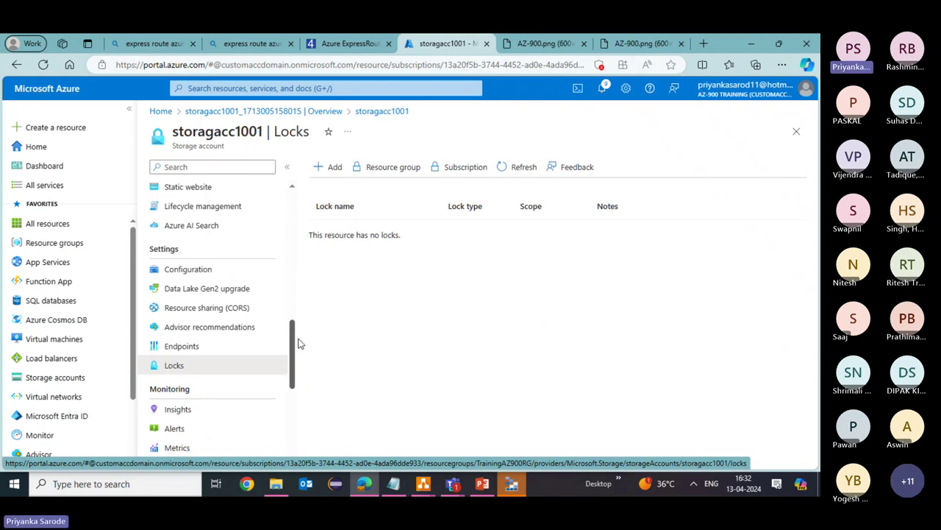
pyautogui.moveTo(292, 354); pyautogui.dragTo(297, 206)
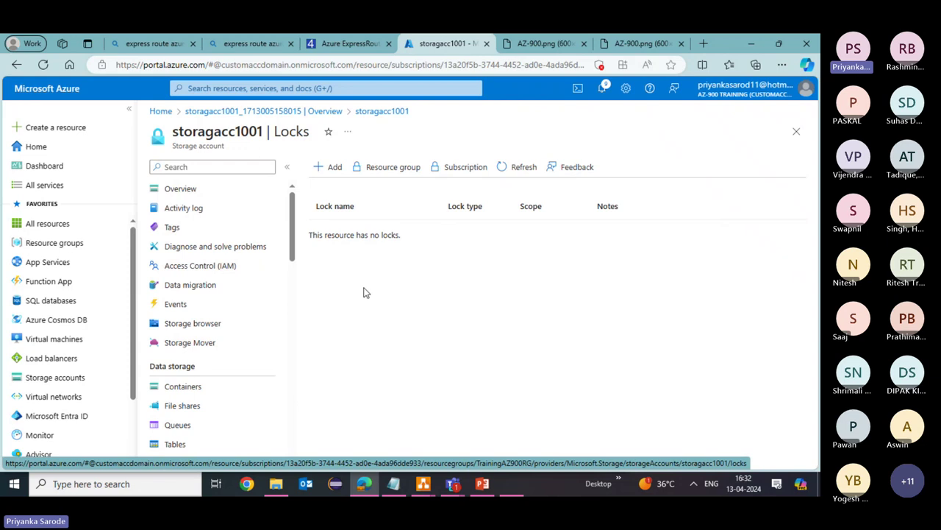
pyautogui.click(200, 190)
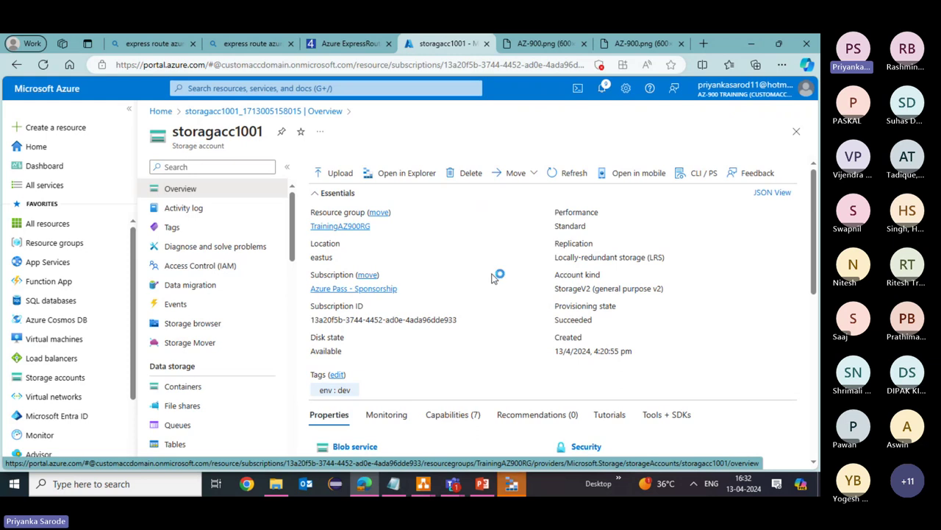
# Step: Switch to Microsoft Azure Storage Explorer, dismiss the feedback dialog, and expand Storage Accounts under Emulator & Attached
pyautogui.click(512, 487)
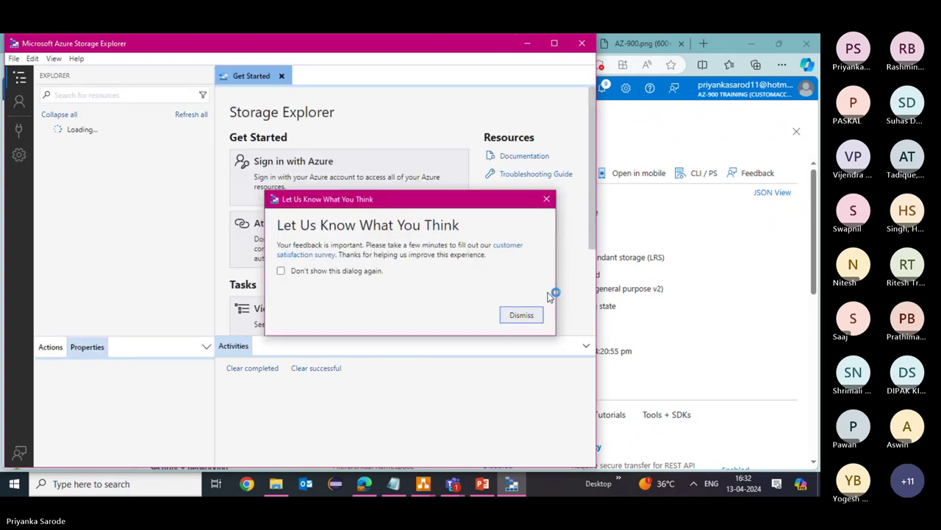
pyautogui.click(522, 316)
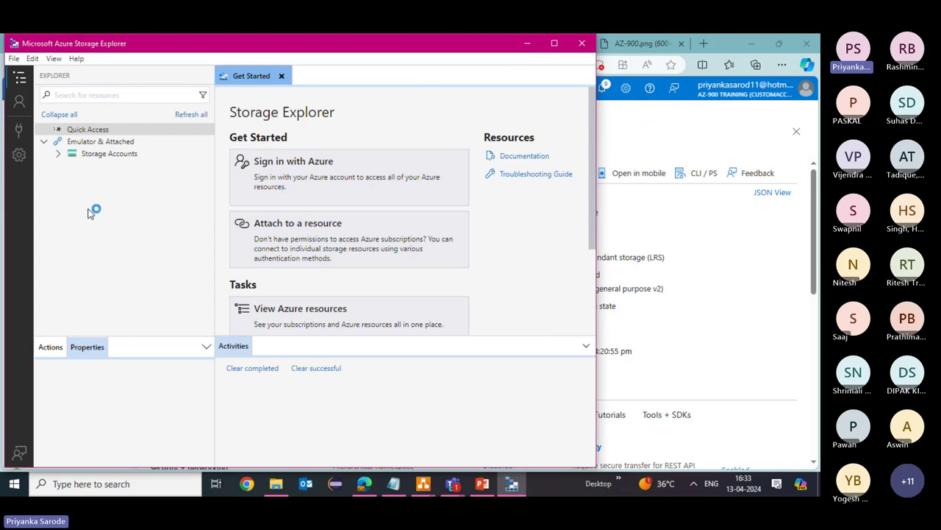
pyautogui.click(62, 152)
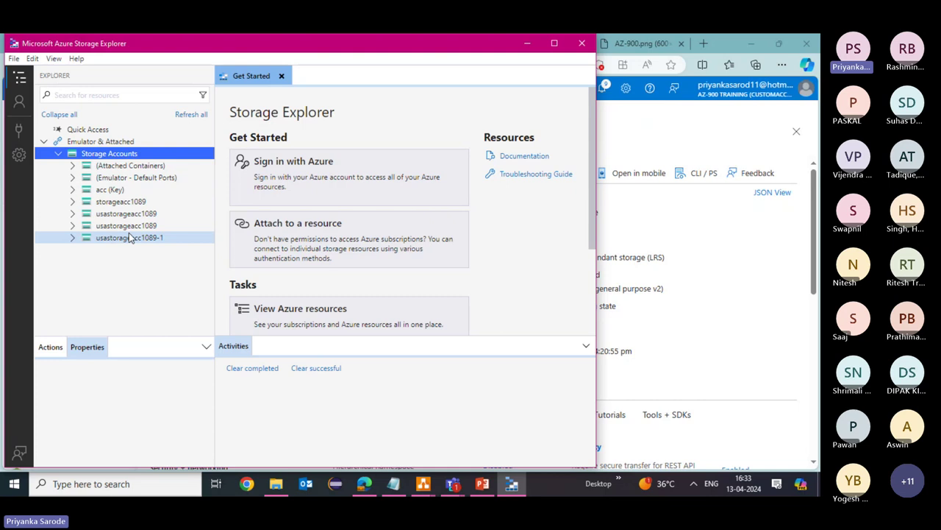
# Step: Close Microsoft Azure Storage Explorer and go to the Azure portal's Home page
pyautogui.click(581, 45)
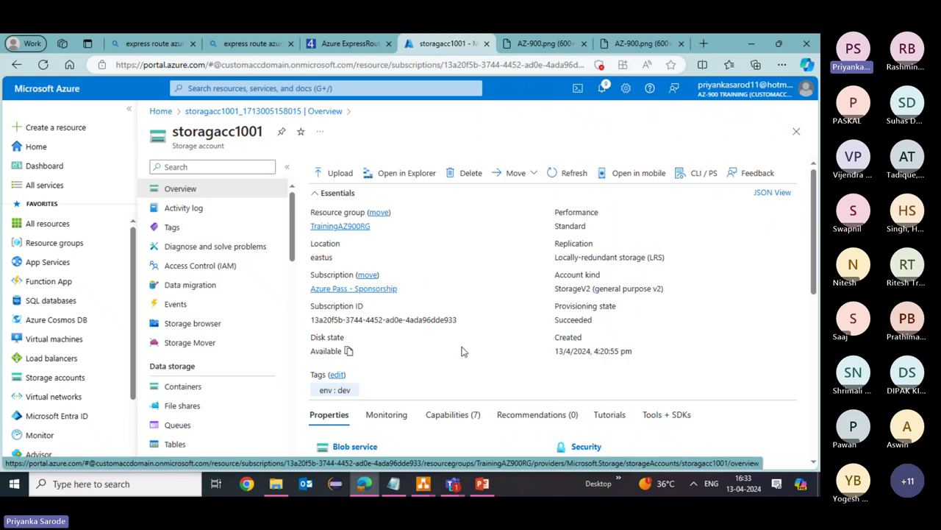
pyautogui.scroll(-1, 462, 351)
pyautogui.scroll(1, 459, 324)
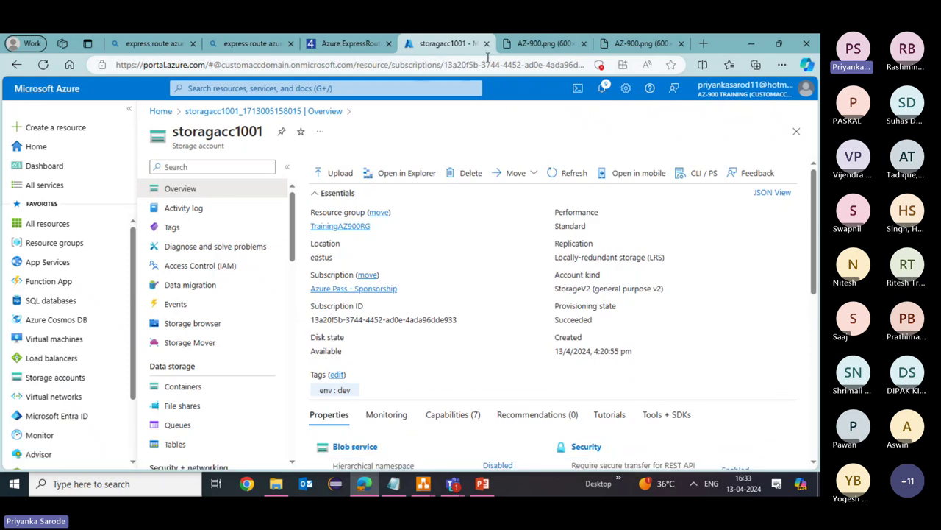
pyautogui.click(157, 111)
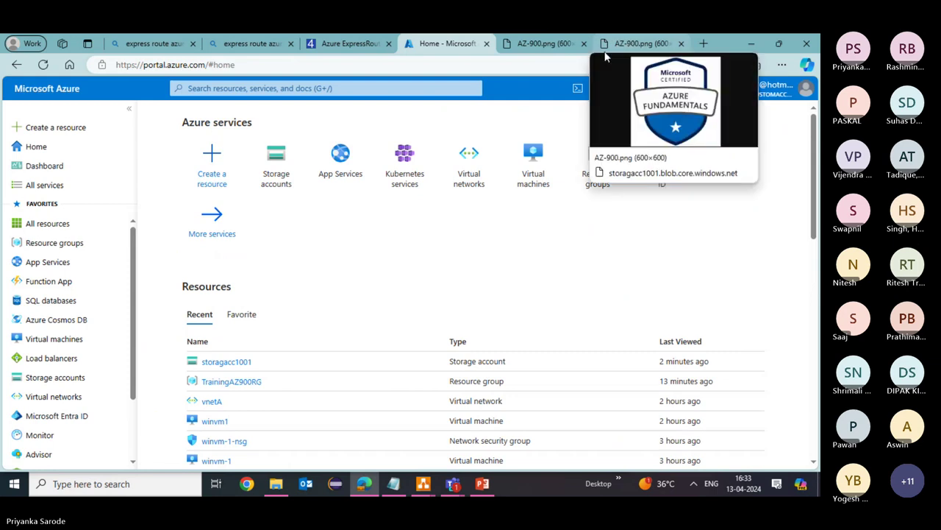
# Step: Switch to the AZ-900 SessionDoc notes in Notepad and add the heading "Azure Identity,Access and Security" below the ARM Template-JSON line, separated by a blank line
pyautogui.click(391, 487)
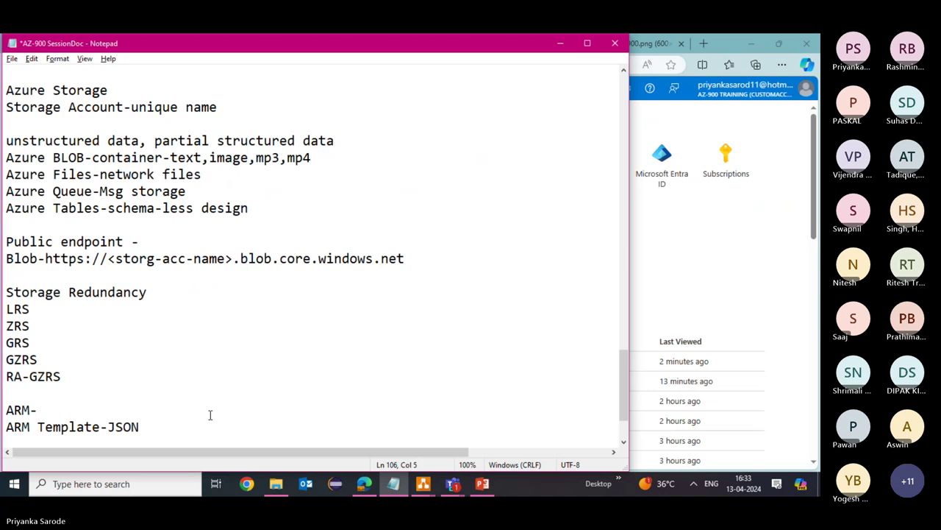
pyautogui.click(167, 427)
pyautogui.press('Return')
pyautogui.press('Return')
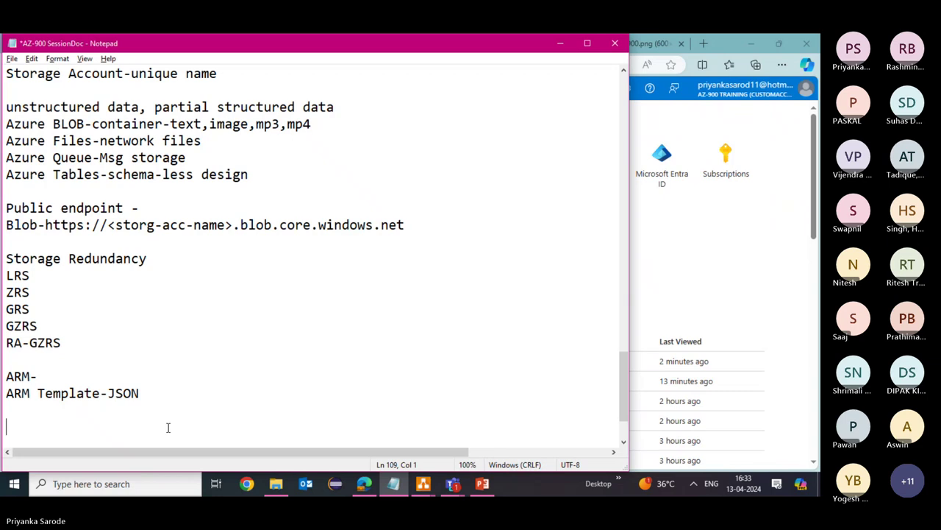
pyautogui.write('Azure')
pyautogui.write('Iden')
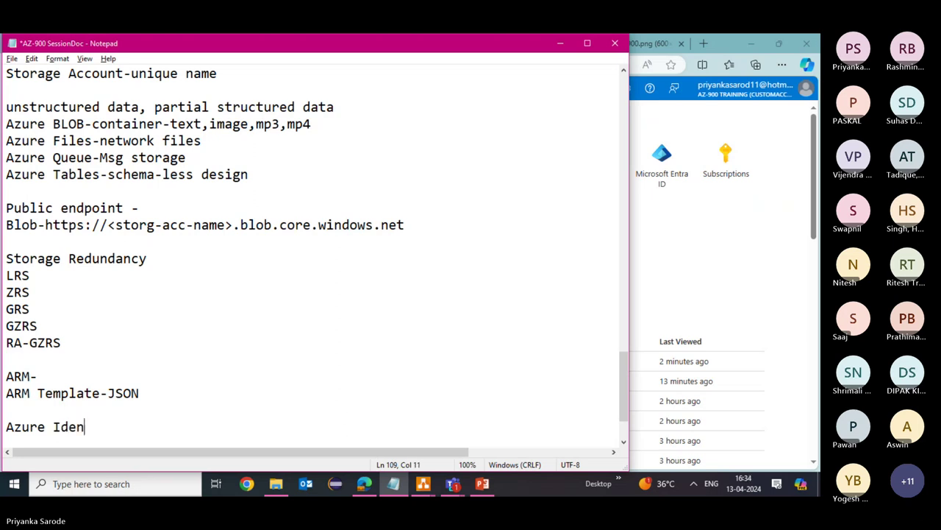
pyautogui.write('tity')
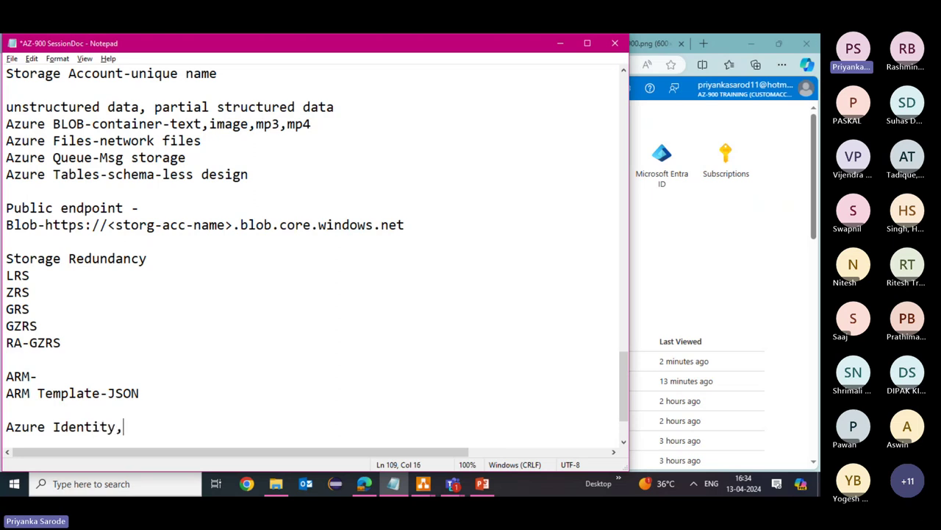
pyautogui.write(',Ac')
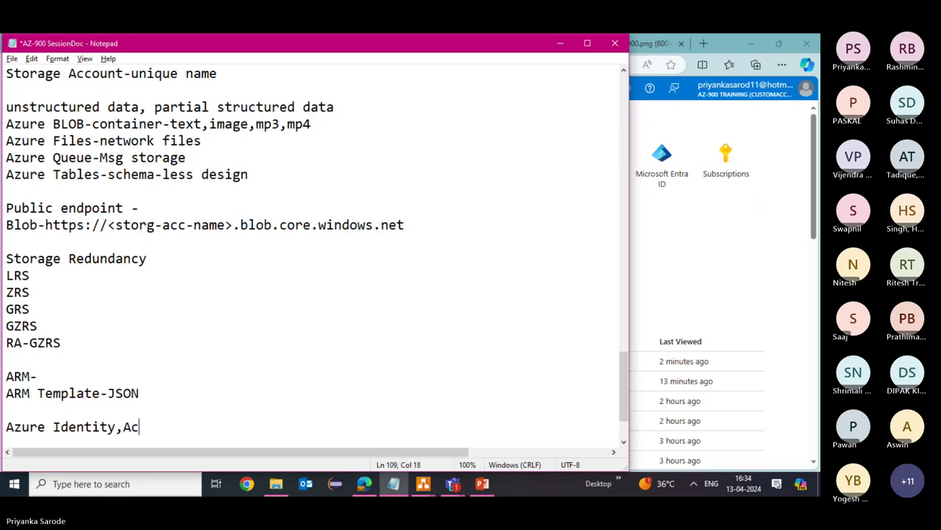
pyautogui.write('cess an')
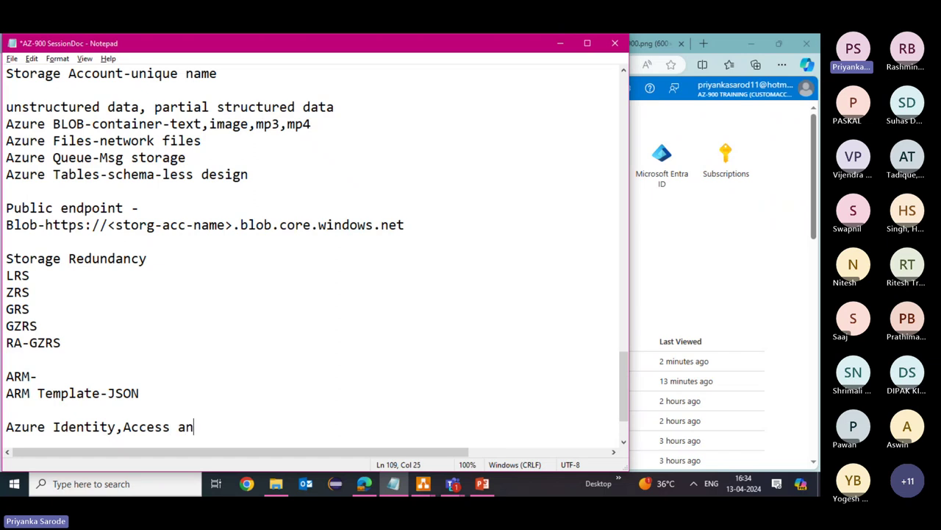
pyautogui.write('d Security')
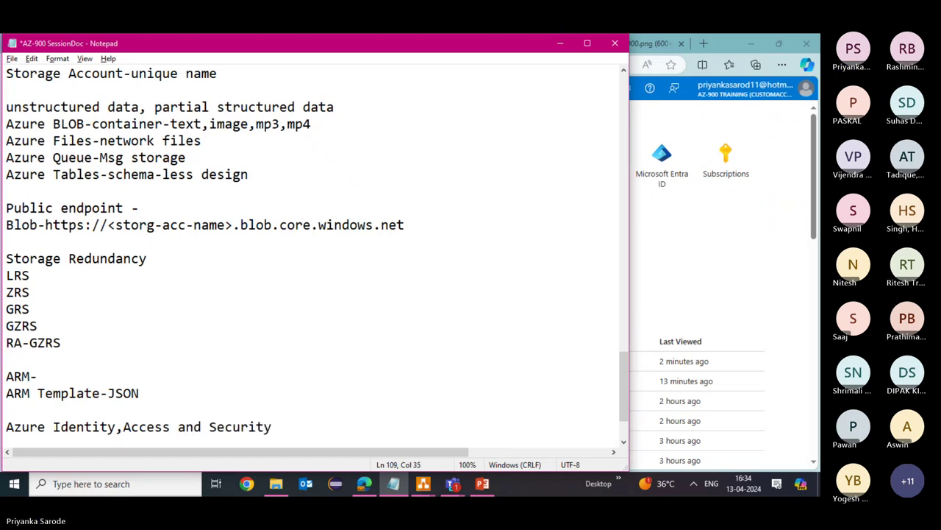
# Step: Add the line "Microsoft Entra ID-" under the "Azure Identity,Access and Security" heading, with an empty line below it
pyautogui.press('Return')
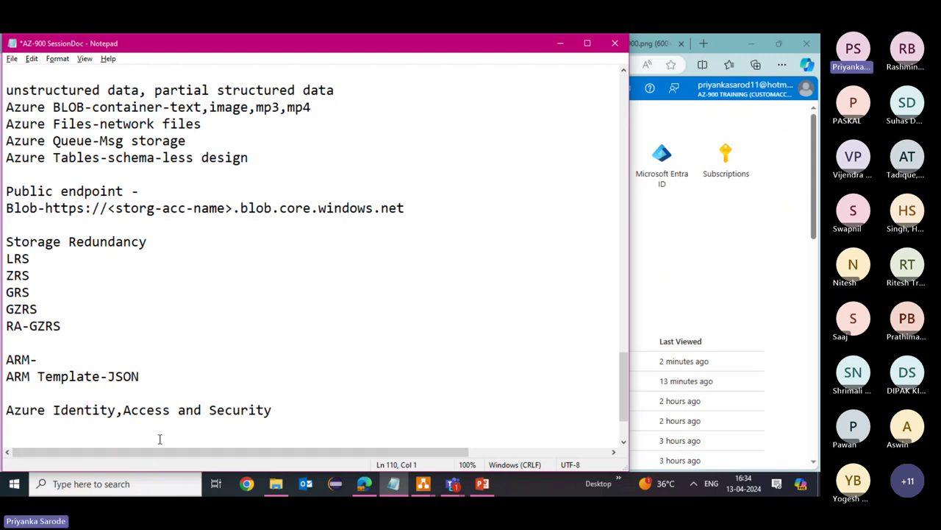
pyautogui.write('Microsoft Ent')
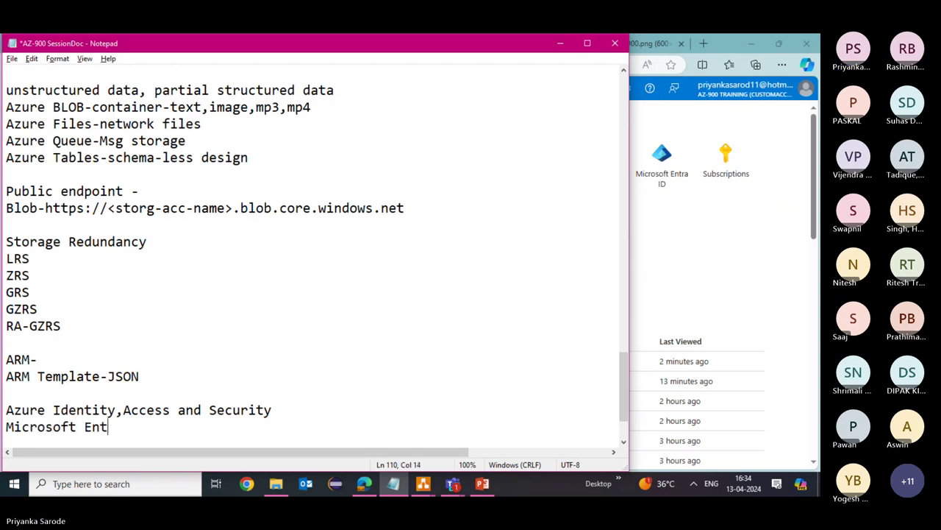
pyautogui.write('ra ID')
pyautogui.press('Return')
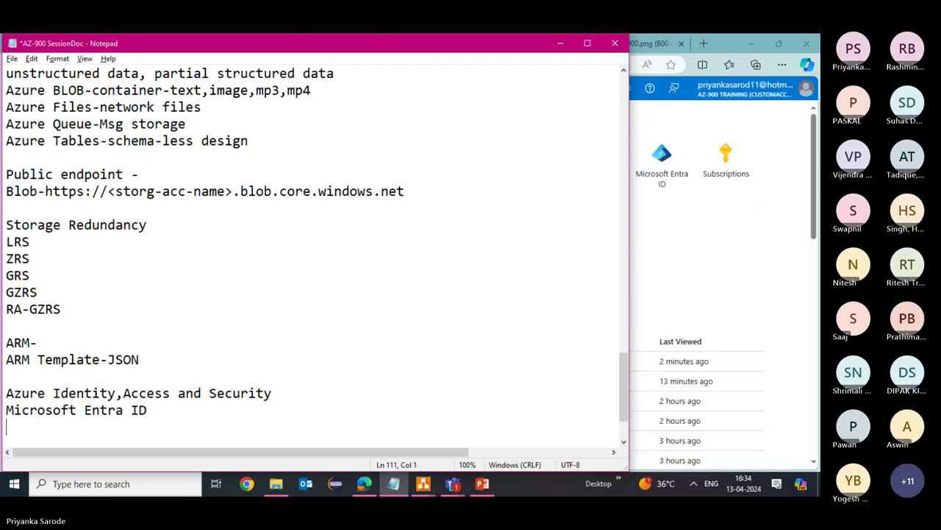
pyautogui.click(201, 413)
pyautogui.write('-')
# Step: Minimize Notepad, open Microsoft Entra ID in the Azure portal, and highlight the tenant's name and the Tenant ID label in the basic information
pyautogui.click(560, 44)
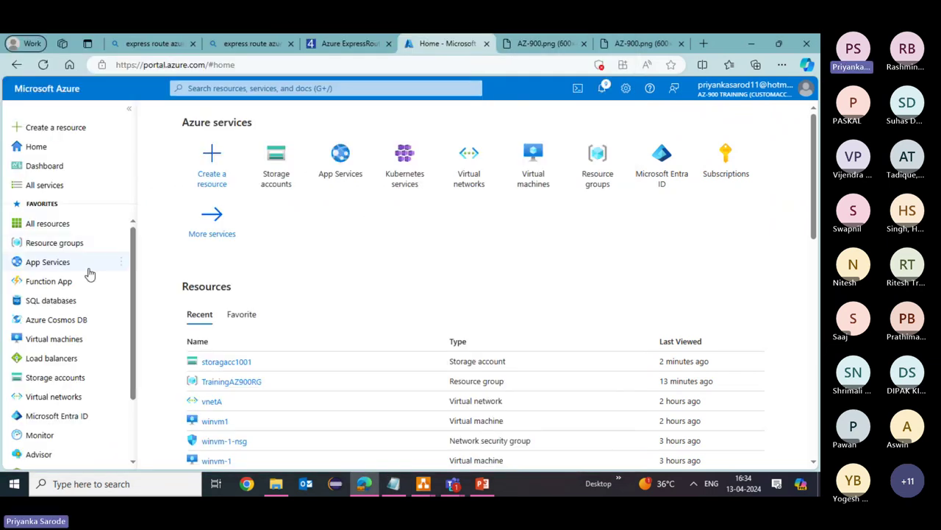
pyautogui.click(75, 416)
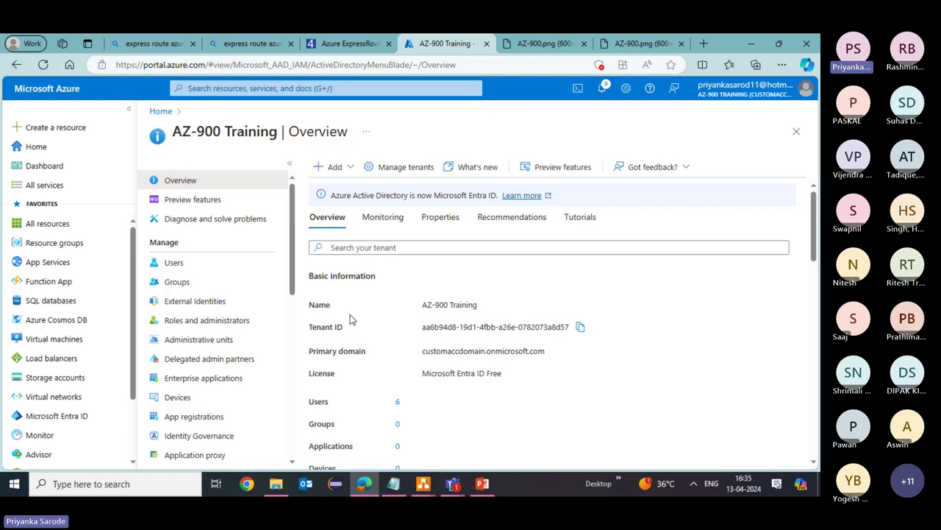
pyautogui.moveTo(484, 307); pyautogui.dragTo(422, 306)
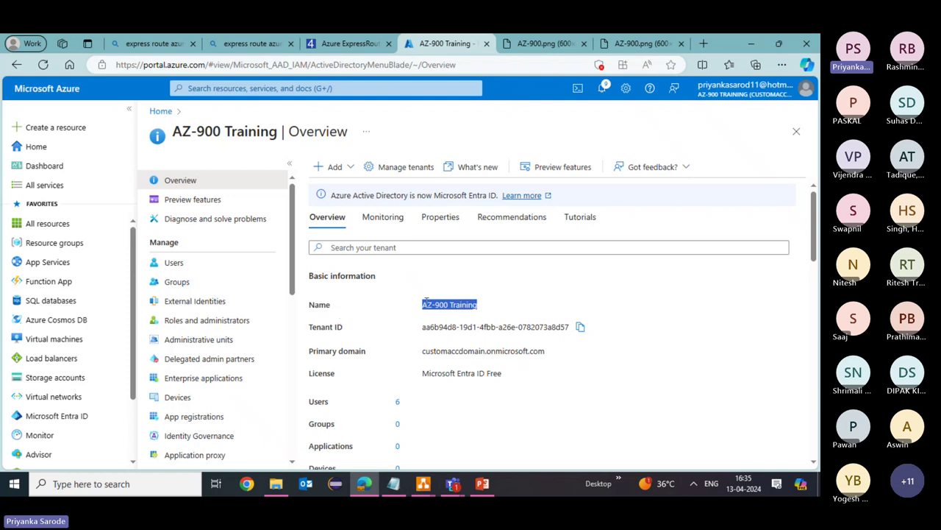
pyautogui.moveTo(309, 331); pyautogui.dragTo(344, 331)
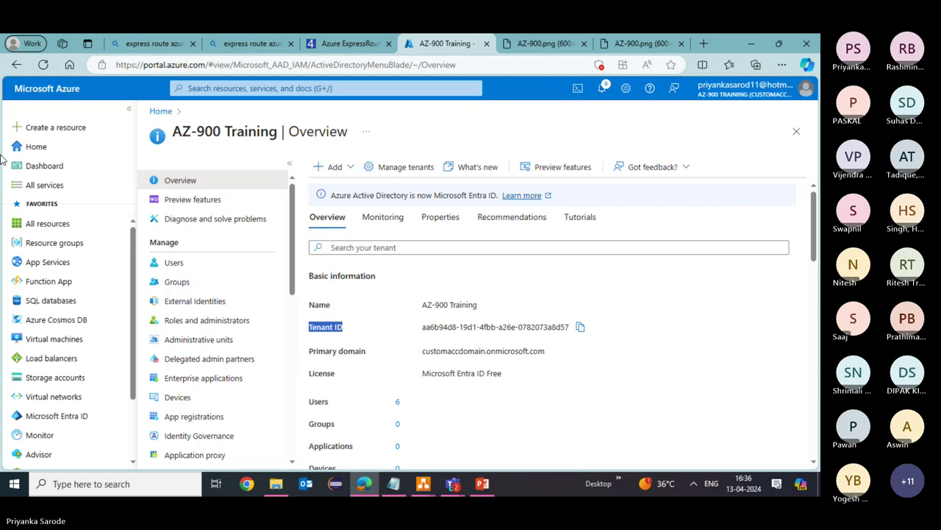
# Step: Check the meeting chat in Teams, return to the browser, and close the Bing image search tab for ExpressRoute
pyautogui.click(363, 487)
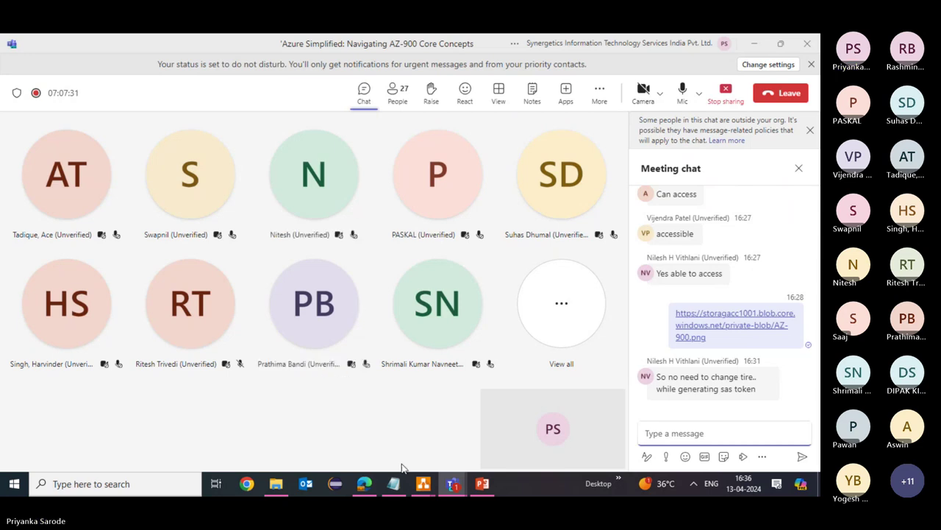
pyautogui.click(364, 484)
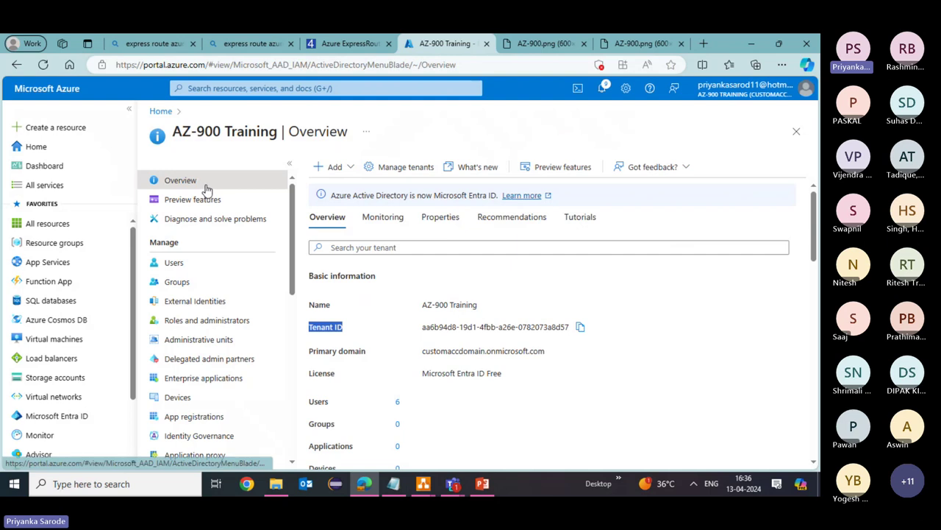
pyautogui.click(238, 47)
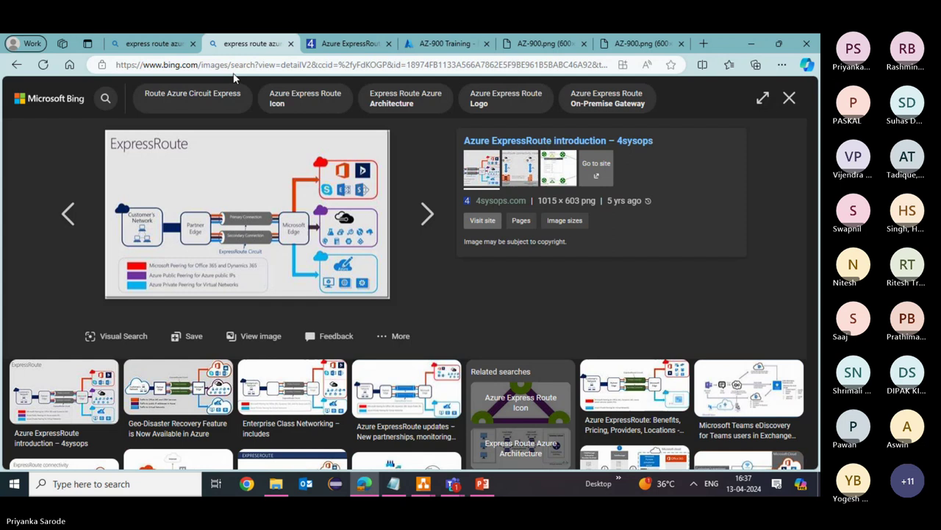
pyautogui.click(291, 44)
pyautogui.click(156, 44)
pyautogui.click(434, 101)
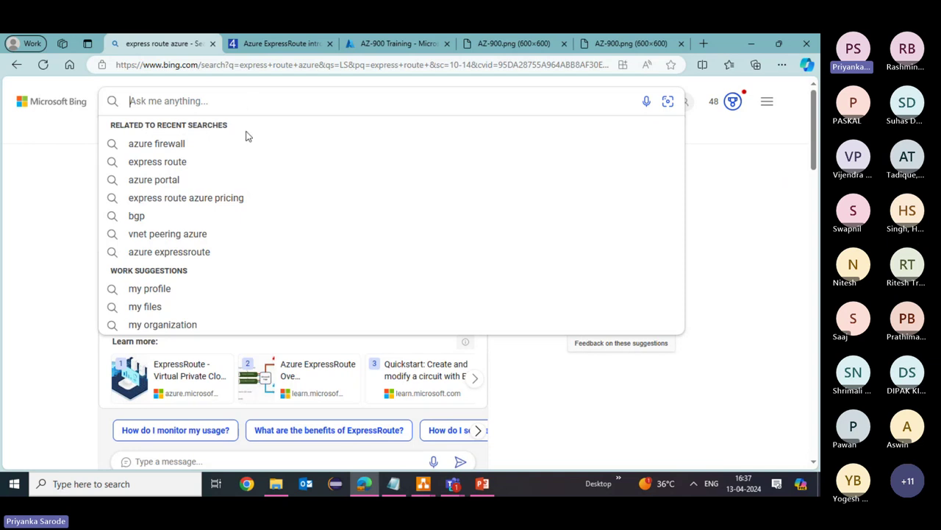
# Step: Return to the Azure portal and open the storagacc1001 storage account
pyautogui.hotkey('alt', 'Tab')
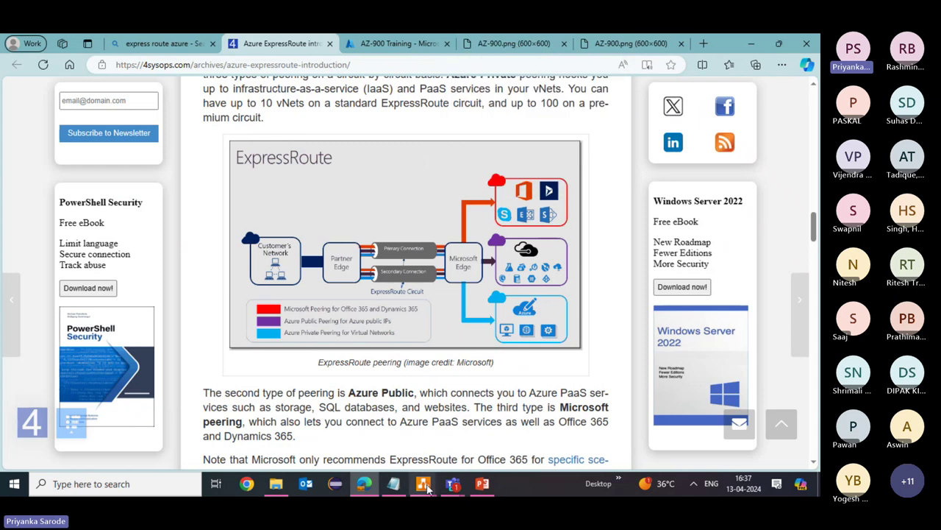
pyautogui.moveTo(453, 487)
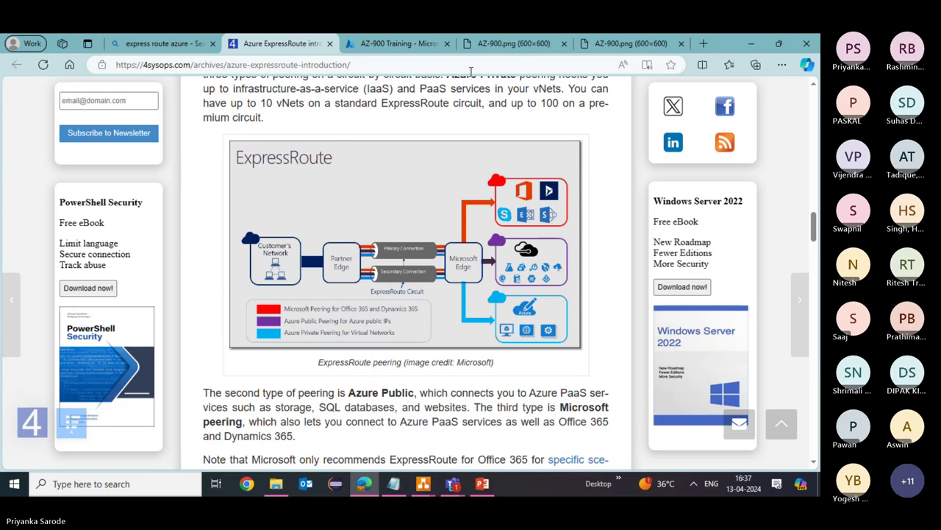
pyautogui.hotkey('alt', 'Tab')
pyautogui.press('Tab')
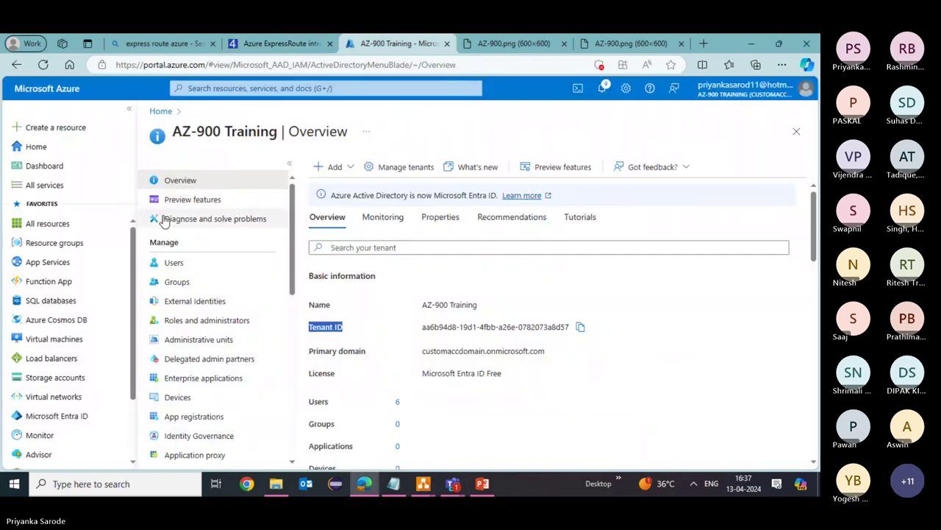
pyautogui.click(55, 378)
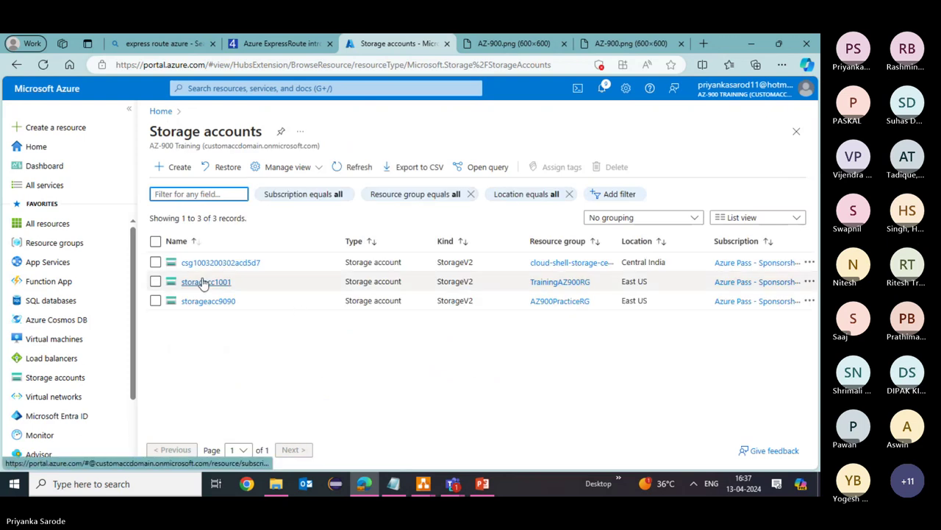
pyautogui.click(209, 282)
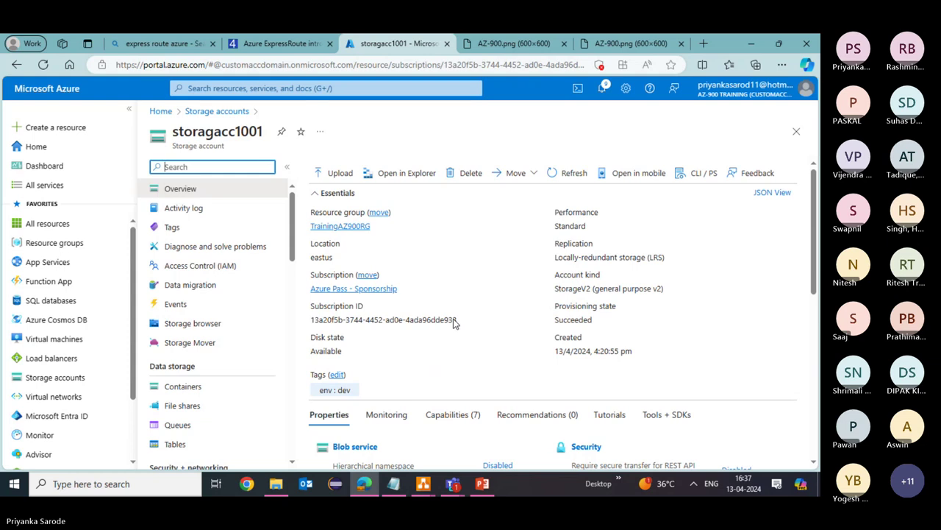
# Step: Highlight the Default access tier in the Blob service properties and open its configuration to review the Blob access tier options
pyautogui.scroll(-2, 454, 323)
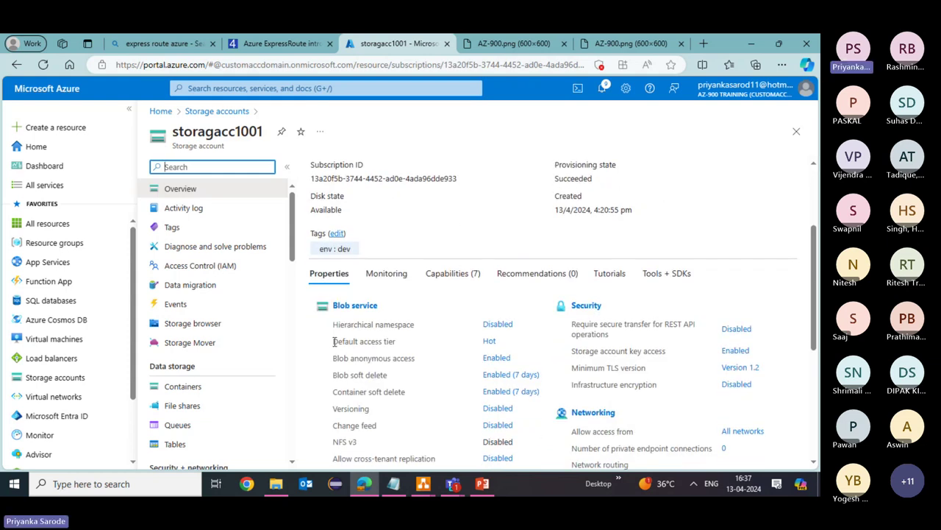
pyautogui.moveTo(334, 341); pyautogui.dragTo(506, 348)
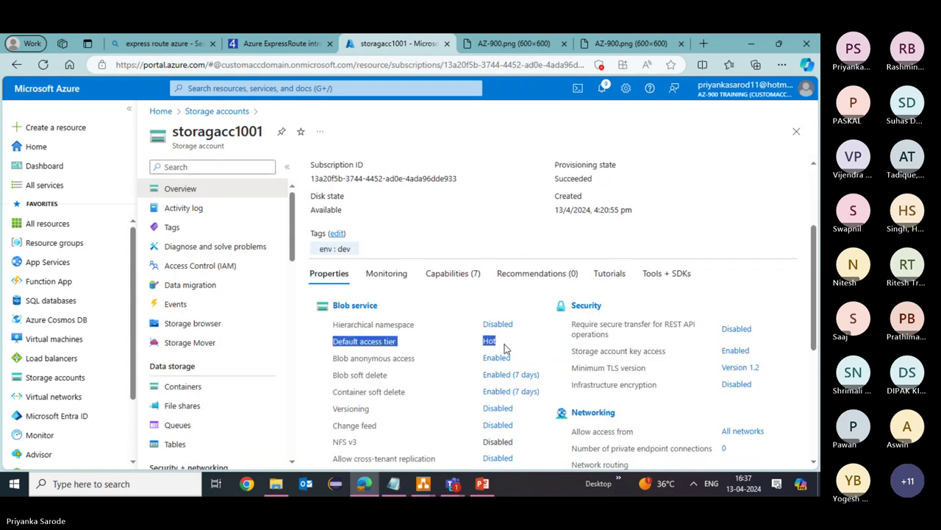
pyautogui.click(513, 347)
pyautogui.click(491, 344)
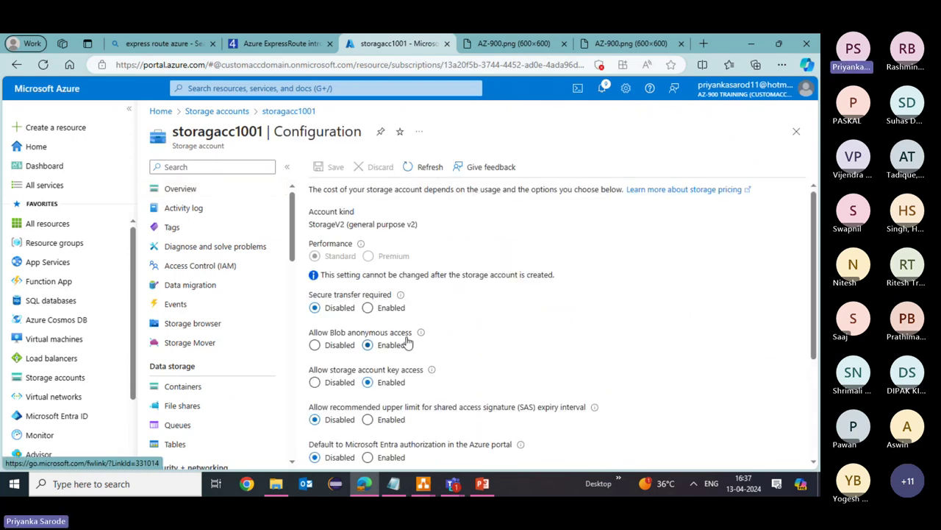
pyautogui.scroll(-3, 414, 250)
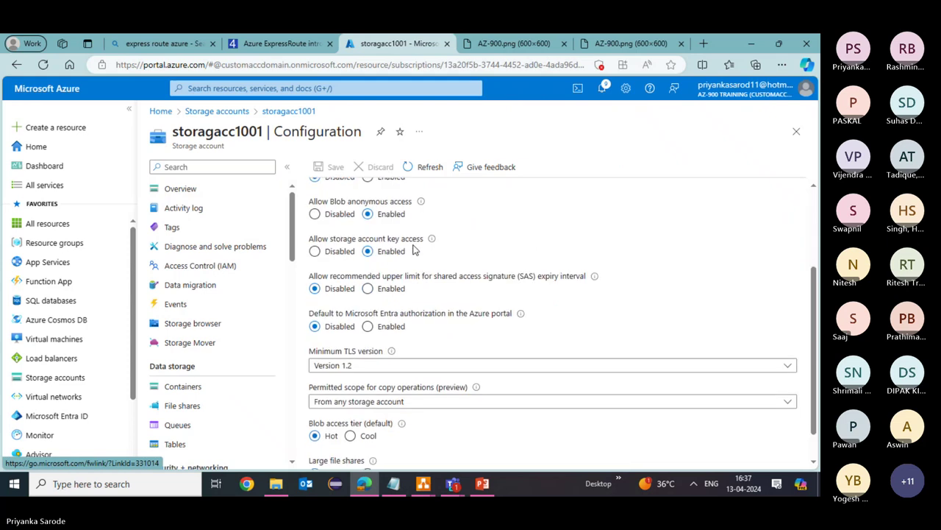
pyautogui.scroll(-1, 413, 250)
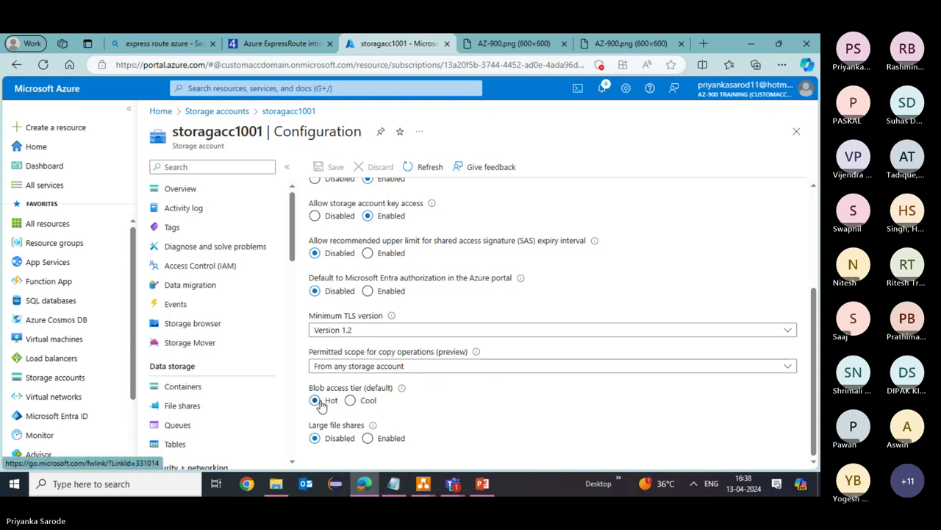
pyautogui.scroll(2, 471, 393)
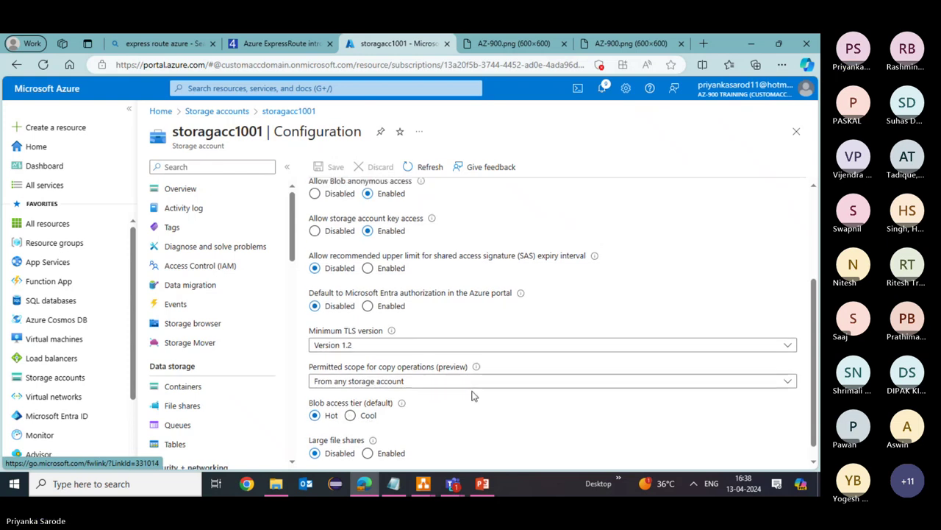
# Step: Reopen Microsoft Entra ID from the portal's Home page, and search Bing for "microsoft entra ID" in the existing search tab
pyautogui.click(161, 111)
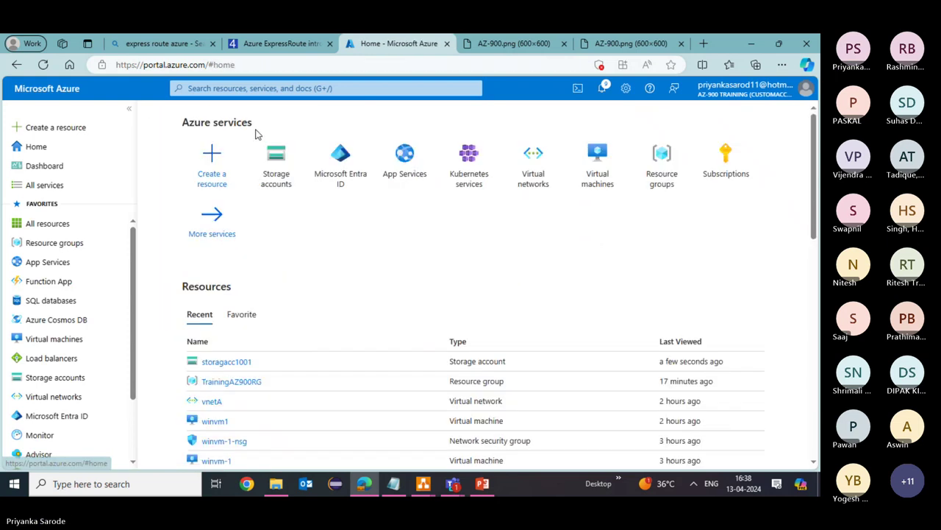
pyautogui.click(341, 180)
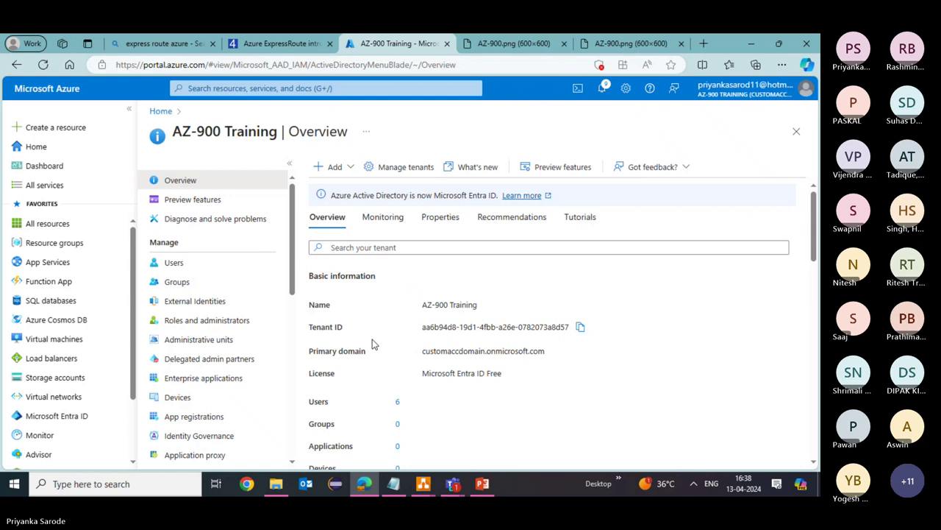
pyautogui.click(159, 39)
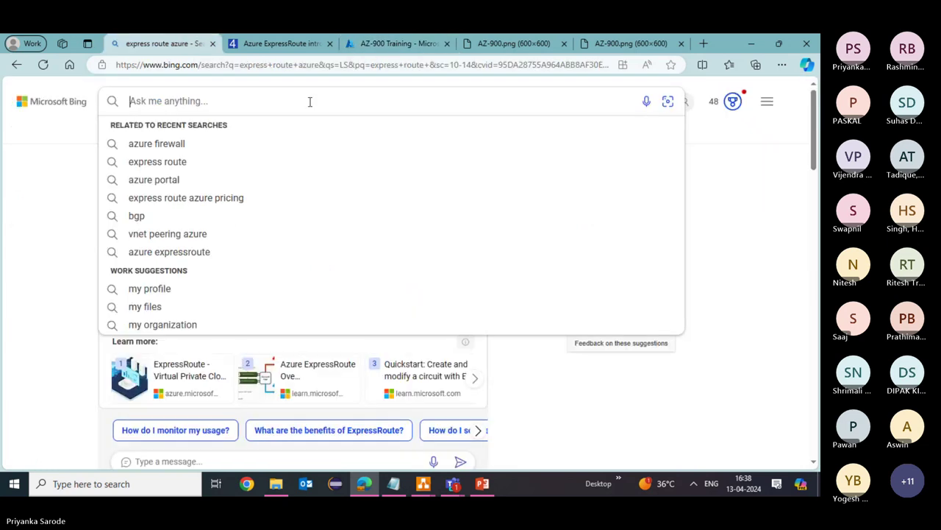
pyautogui.write('mic')
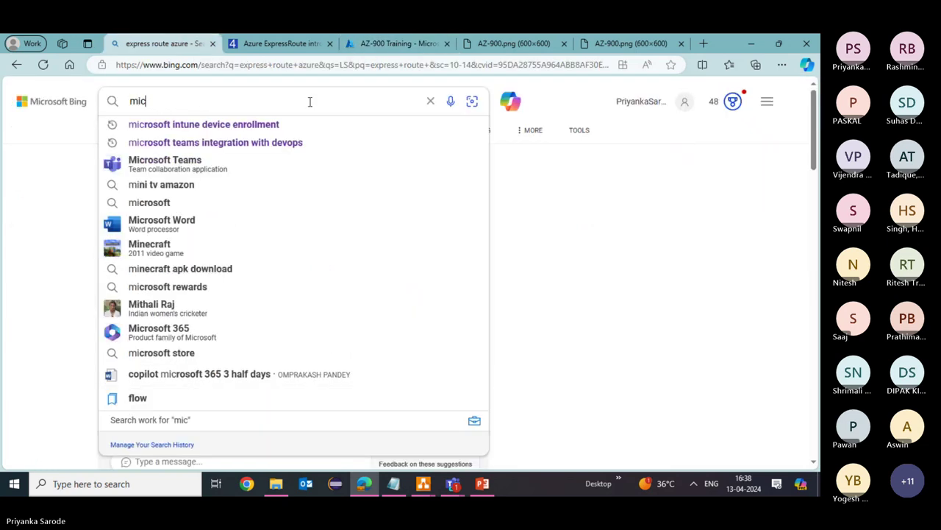
pyautogui.write('rosoft ')
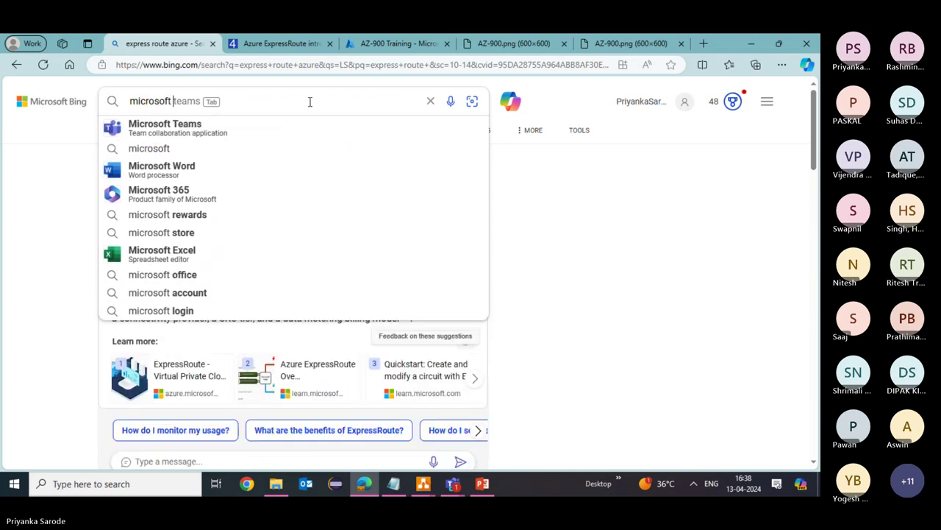
pyautogui.write('entra ID')
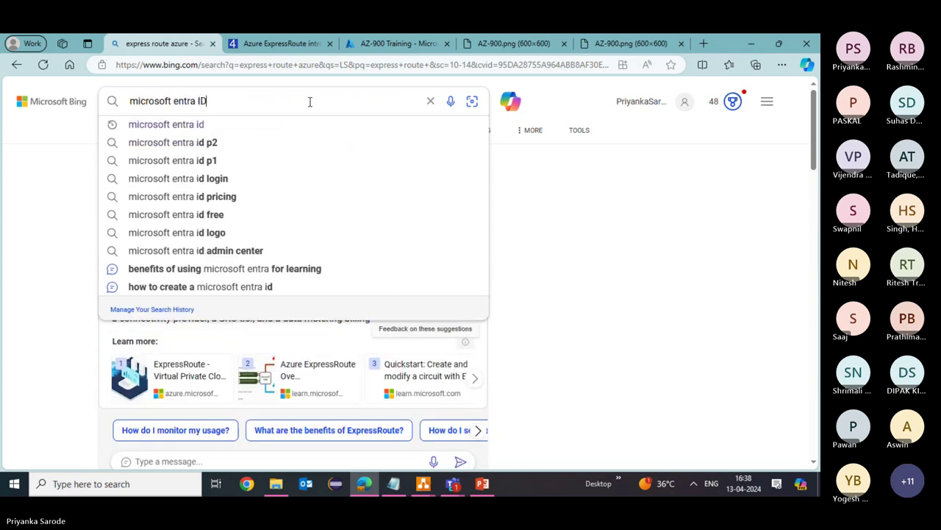
pyautogui.press('Return')
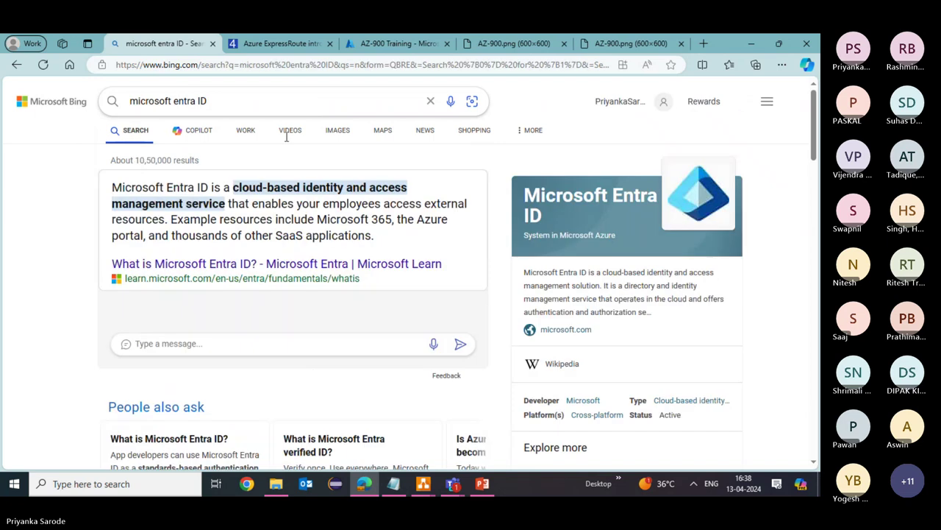
# Step: Show the image results, refine them to Solution Architecture diagrams, and preview the "Hybrid Identity Required Ports and Protocols" diagram
pyautogui.click(339, 131)
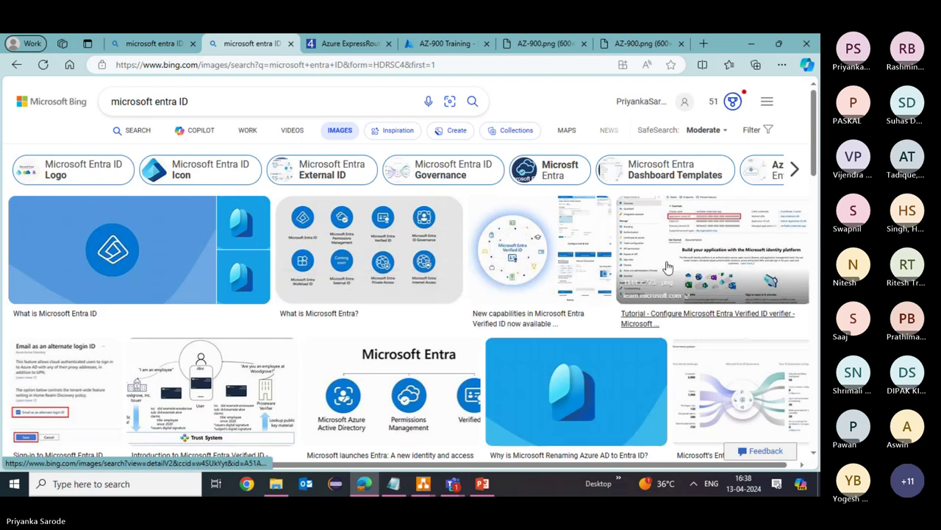
pyautogui.scroll(-7, 668, 266)
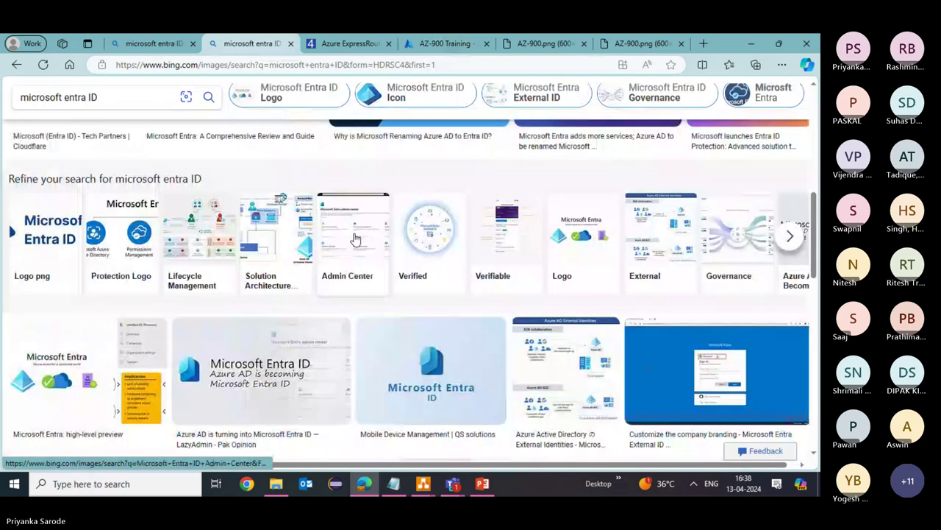
pyautogui.click(291, 246)
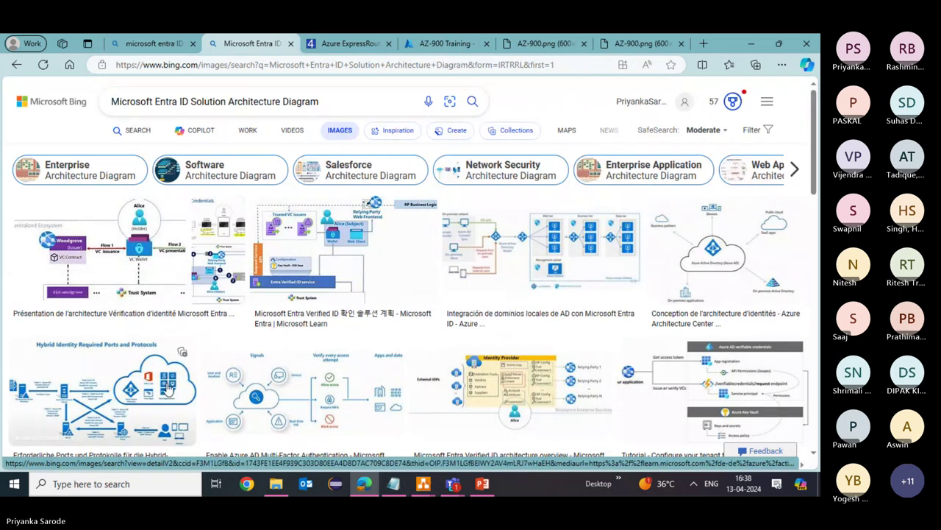
pyautogui.click(143, 397)
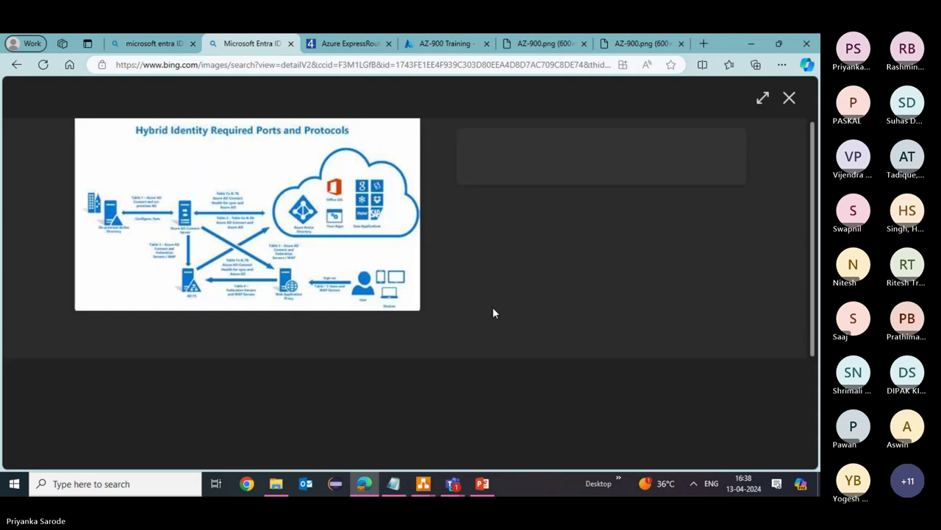
pyautogui.click(791, 97)
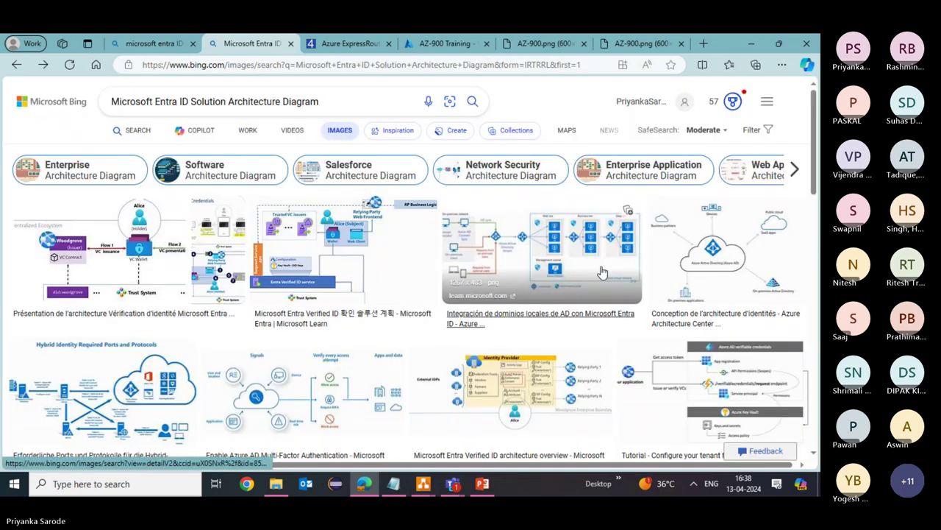
# Step: Browse further architecture diagrams and open the "Azure AD Connect: Pass-through Authentication" image
pyautogui.scroll(-1, 567, 289)
pyautogui.scroll(-3, 559, 290)
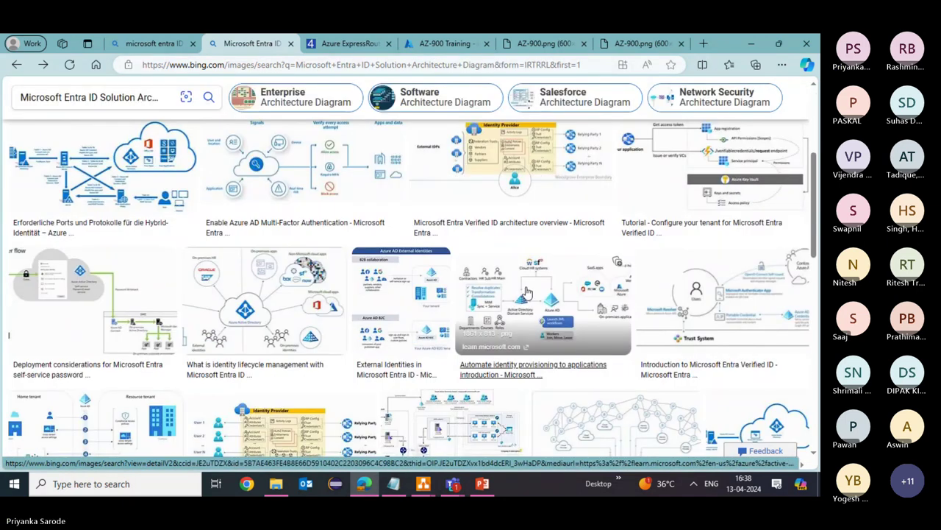
pyautogui.scroll(-3, 525, 293)
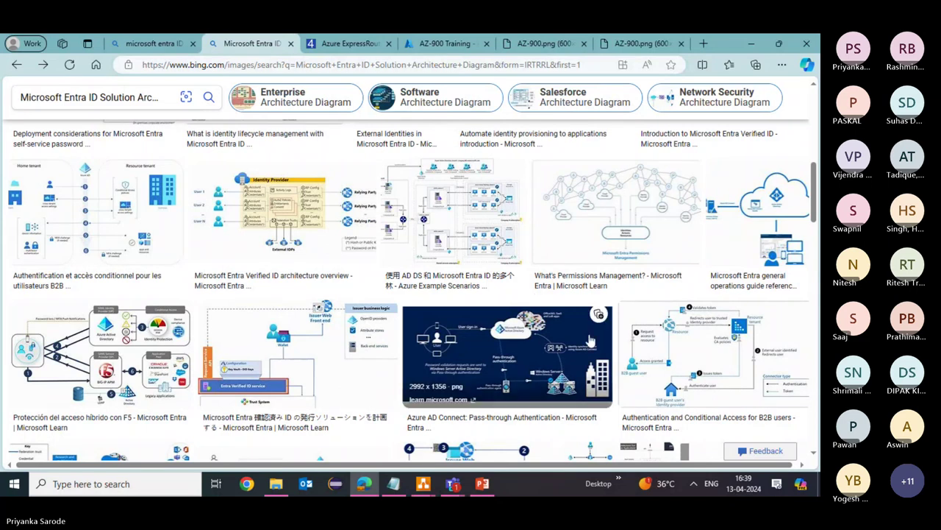
pyautogui.click(528, 348)
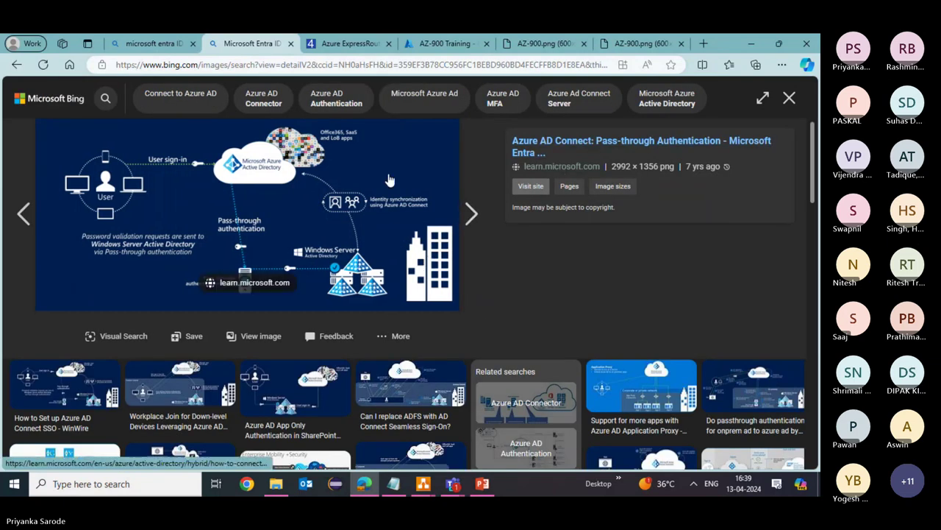
pyautogui.press('Right')
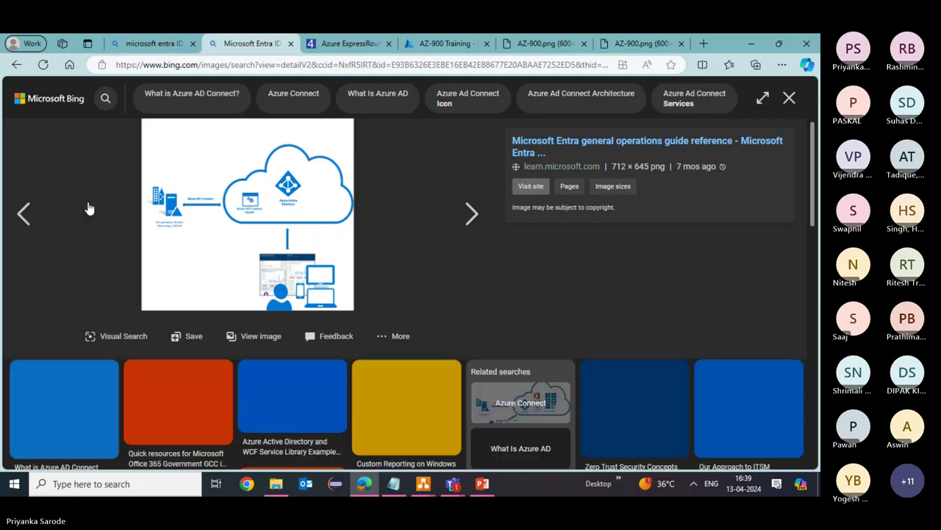
pyautogui.click(24, 213)
# Step: Open the diagram's source article on Microsoft Learn and examine its pass-through authentication diagram and key benefits
pyautogui.click(552, 146)
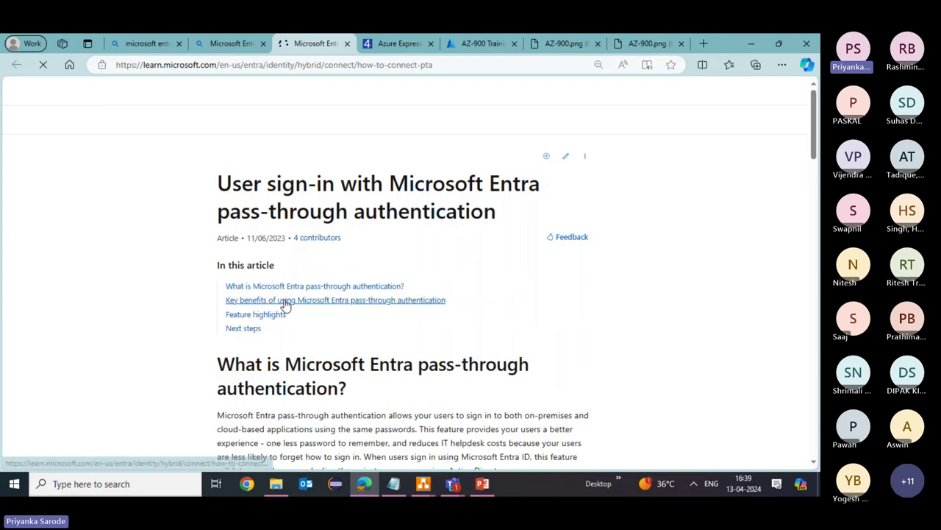
pyautogui.scroll(-10, 411, 312)
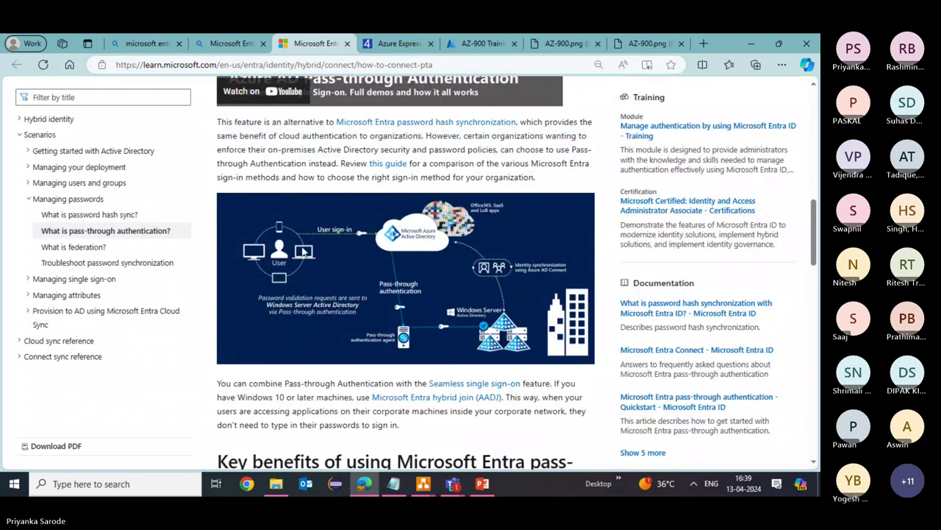
pyautogui.scroll(-4, 298, 305)
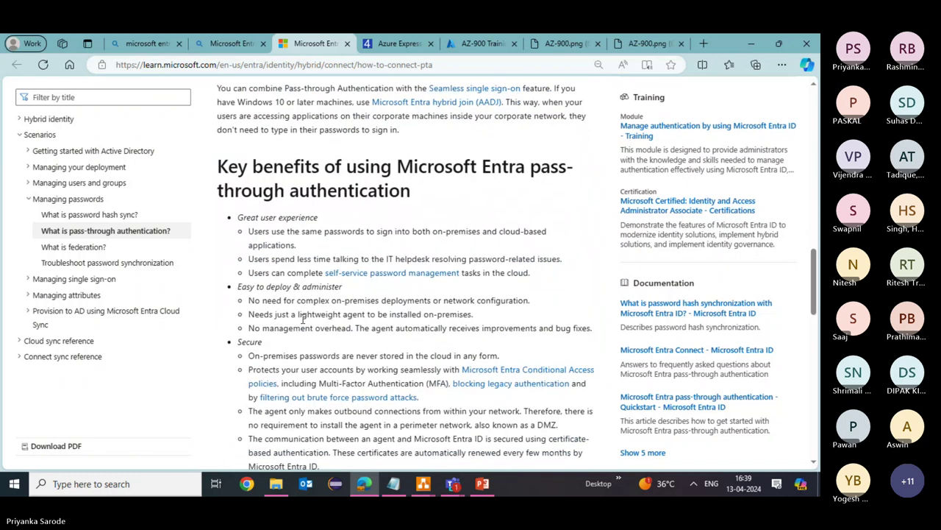
pyautogui.scroll(4, 301, 318)
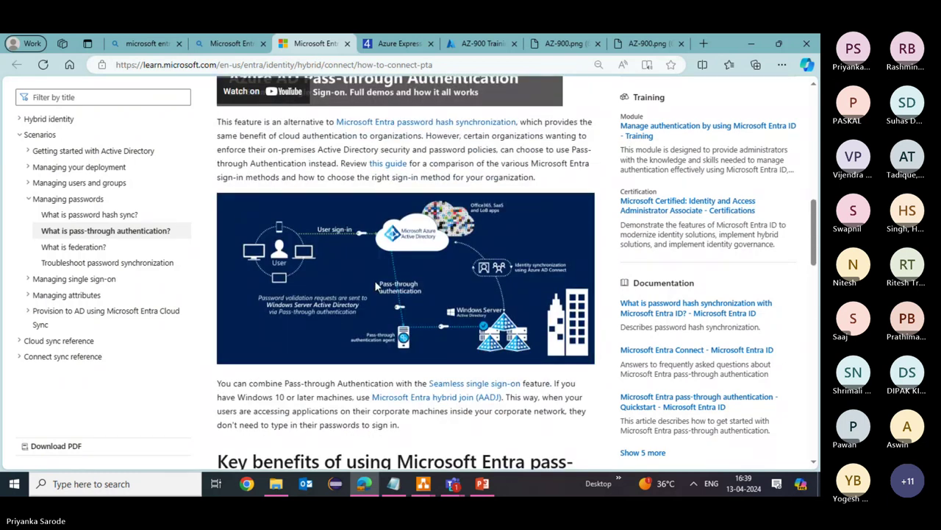
# Step: Enlarge the article's pass-through authentication diagram and examine the flow from user sign-in to Windows Server Active Directory
pyautogui.scroll(1, 374, 280)
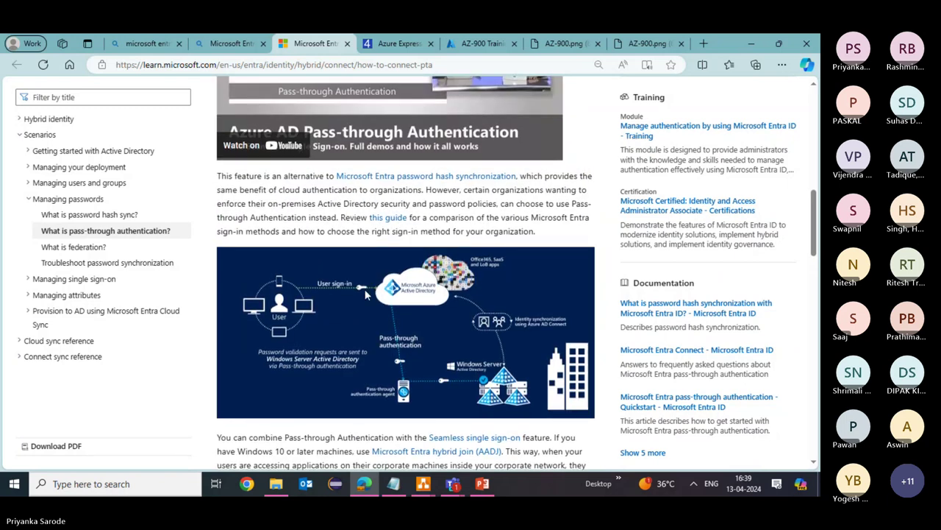
pyautogui.scroll(3, 364, 289)
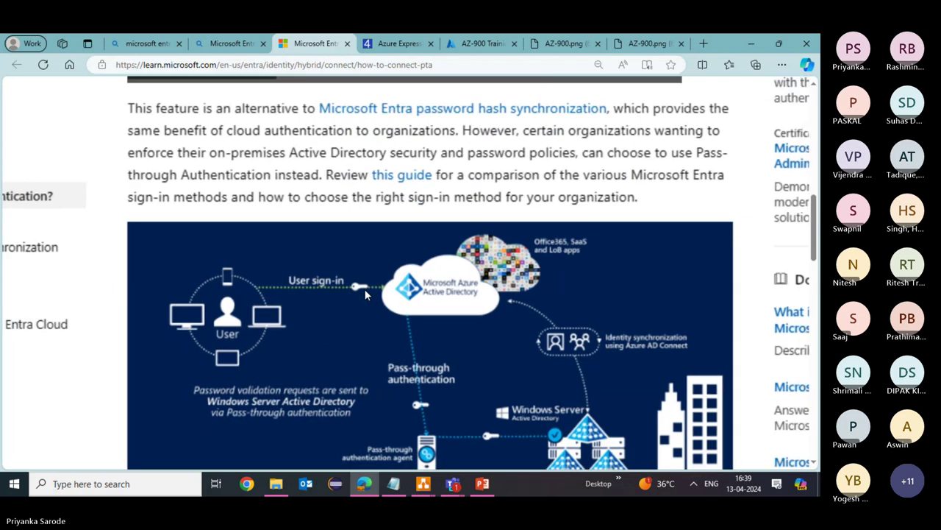
pyautogui.scroll(-2, 371, 290)
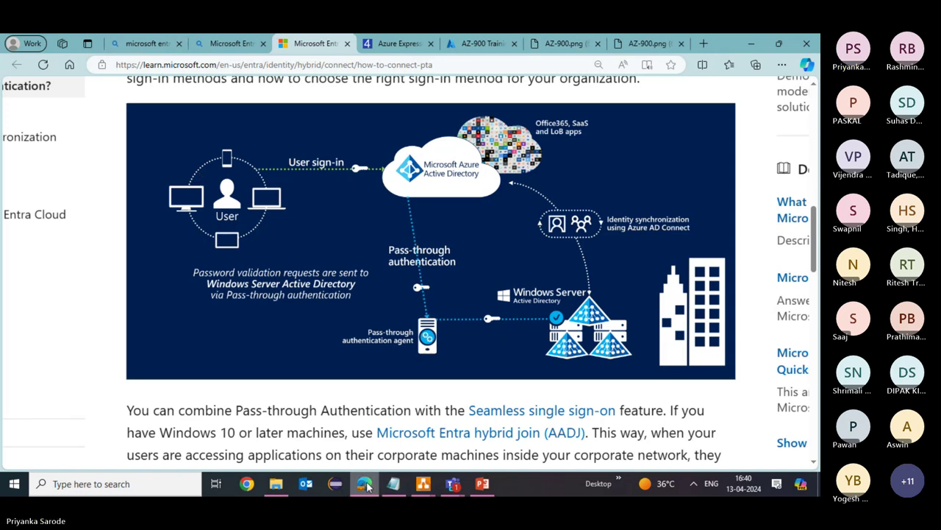
# Step: Return to the Azure portal's Microsoft Entra ID overview and highlight the tenant name
pyautogui.moveTo(364, 483)
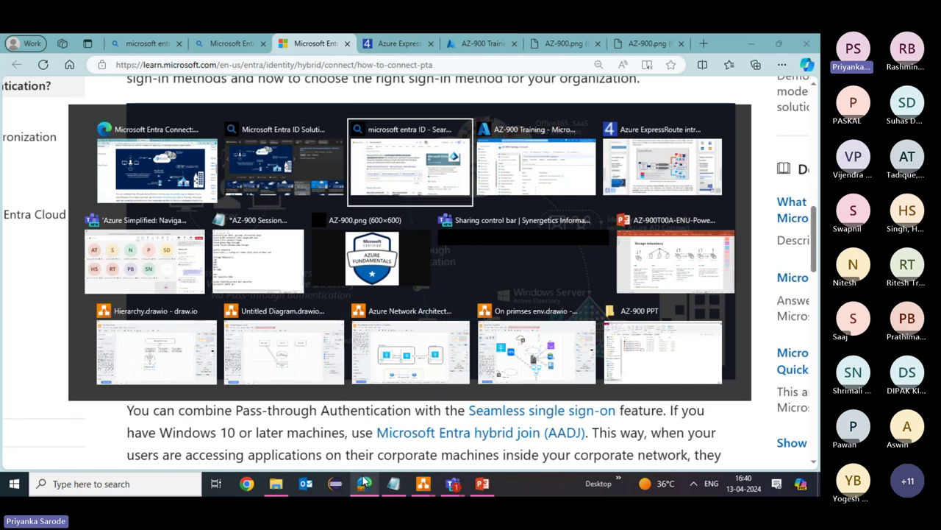
pyautogui.click(364, 481)
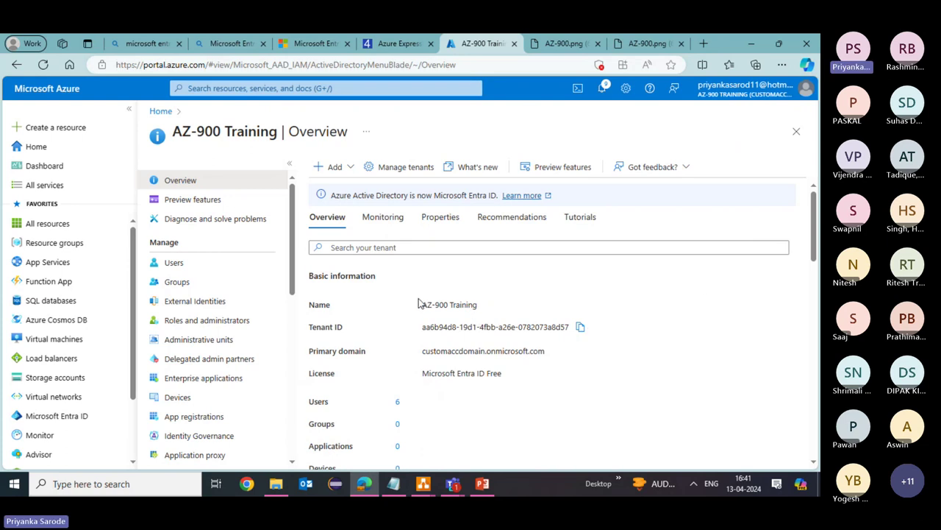
pyautogui.moveTo(420, 301); pyautogui.dragTo(485, 306)
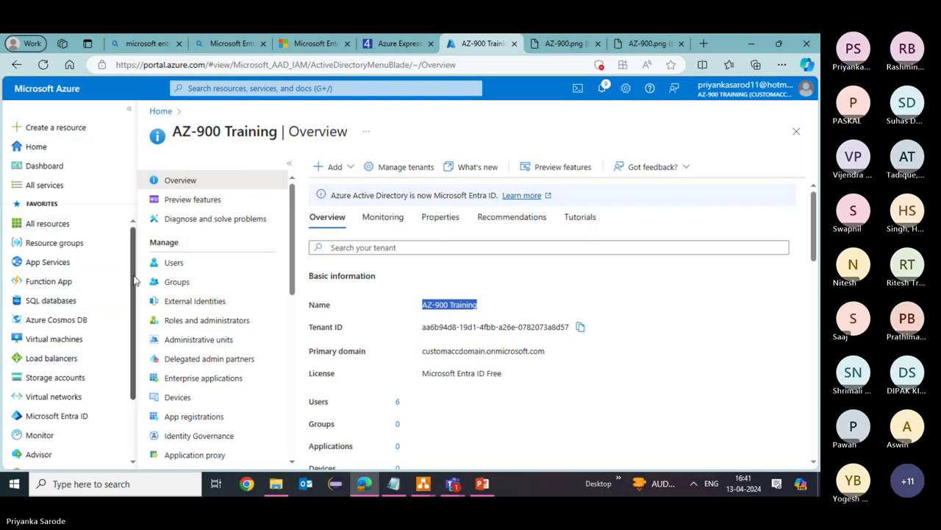
# Step: Open the portal's Subscriptions page and highlight the directory name and domain beneath its heading
pyautogui.moveTo(135, 280); pyautogui.dragTo(131, 352)
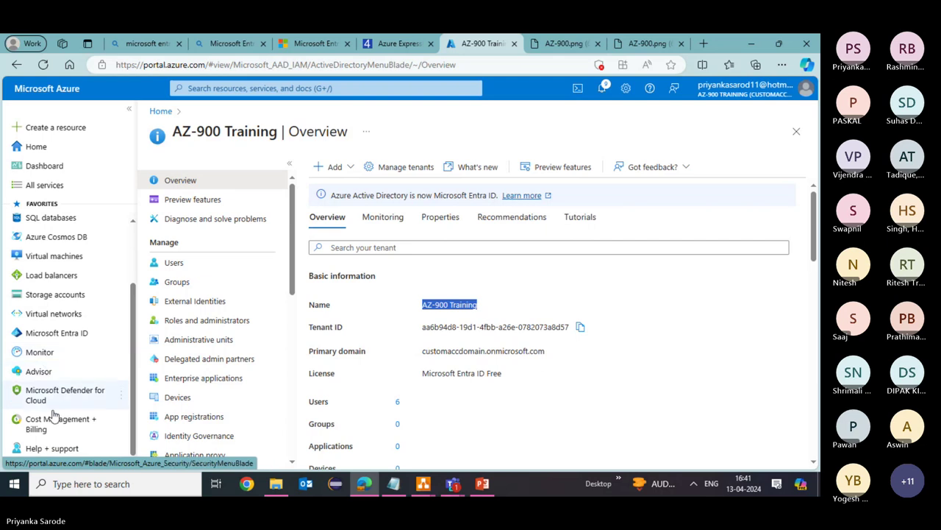
pyautogui.click(254, 88)
pyautogui.click(382, 335)
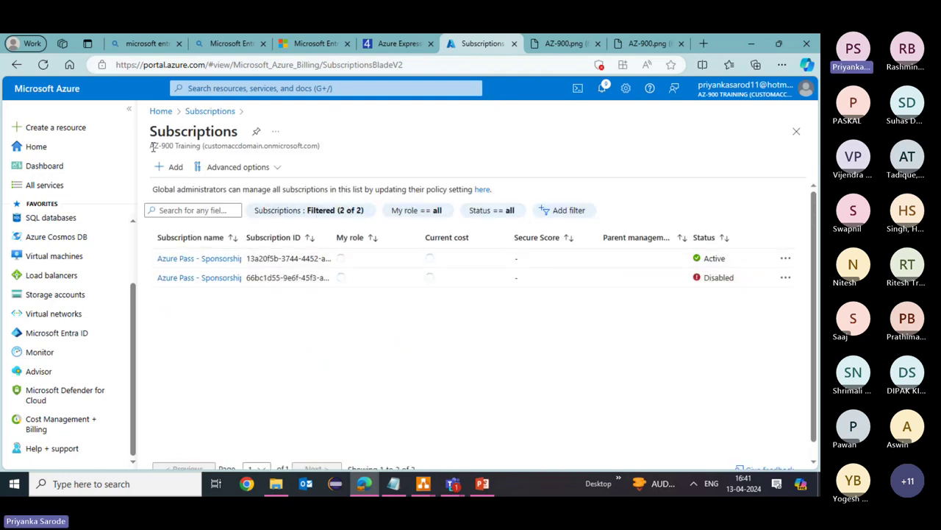
pyautogui.moveTo(151, 146); pyautogui.dragTo(325, 148)
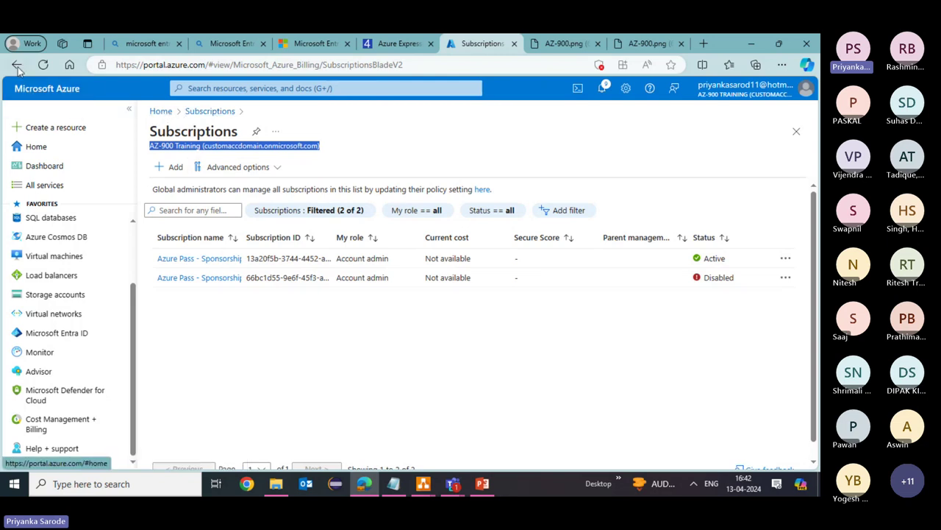
# Step: Reopen Microsoft Entra ID, view its Users and External Identities pages, and return to the tenant overview
pyautogui.click(57, 333)
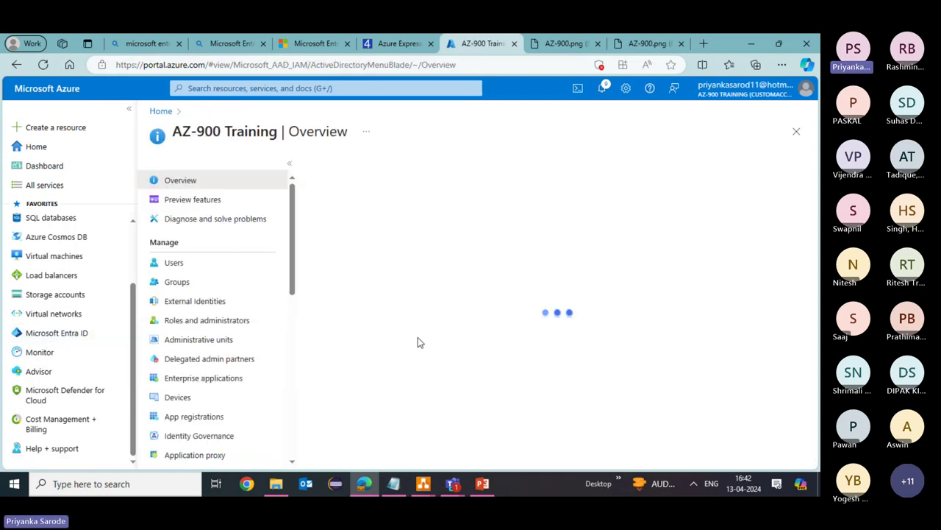
pyautogui.click(203, 266)
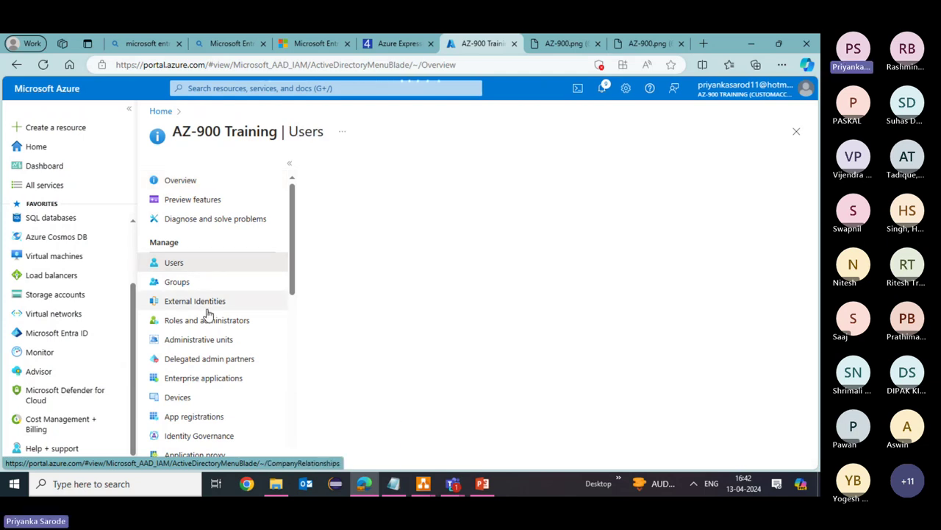
pyautogui.click(207, 308)
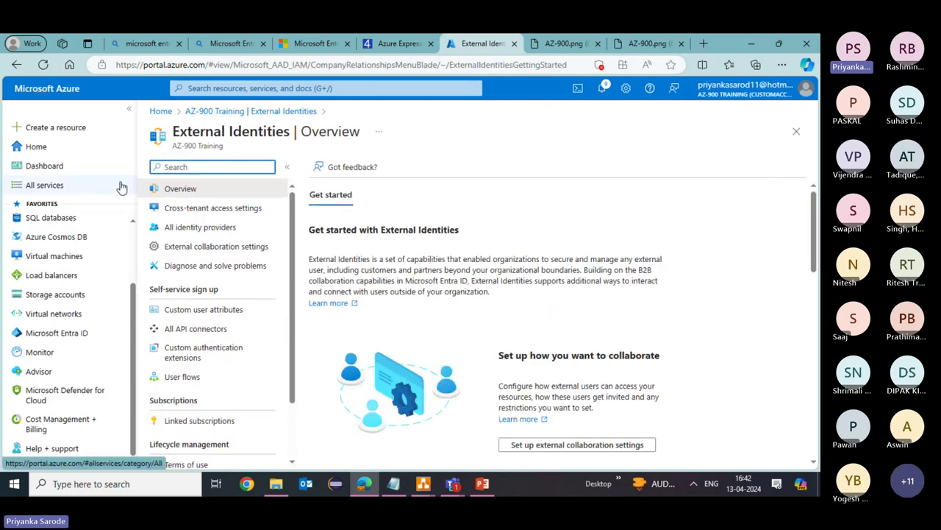
pyautogui.click(17, 64)
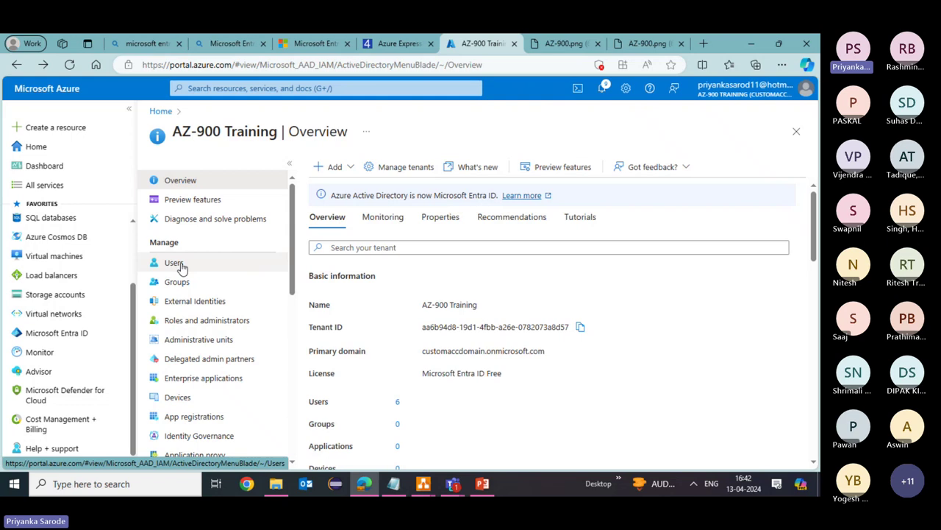
# Step: Revisit the pass-through authentication diagram on Microsoft Learn and in the Bing image results, and return to the portal
pyautogui.click(288, 46)
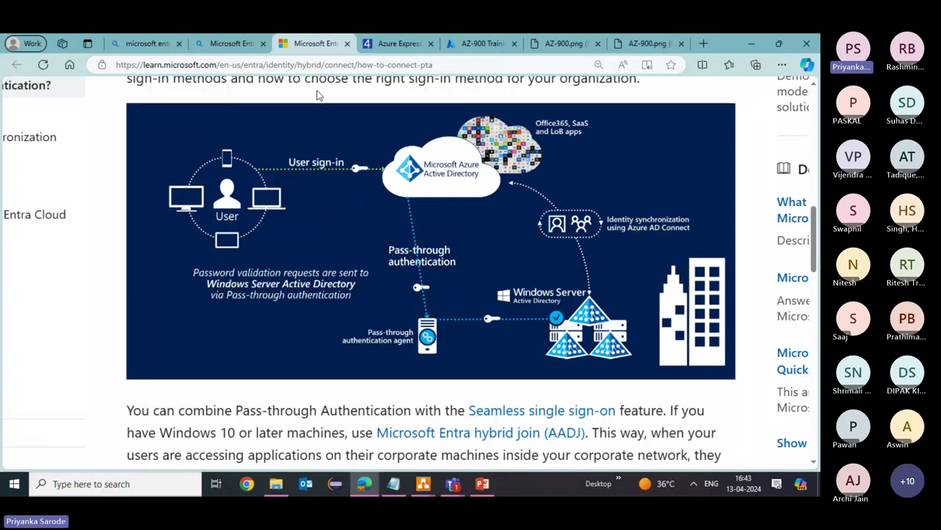
pyautogui.click(245, 42)
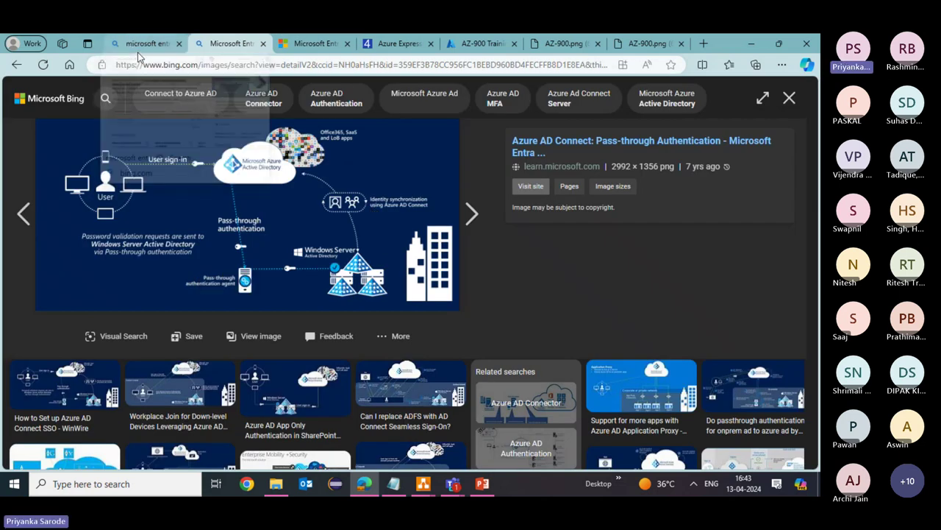
pyautogui.hotkey('alt', 'Tab')
pyautogui.hotkey('alt', 'Tab')
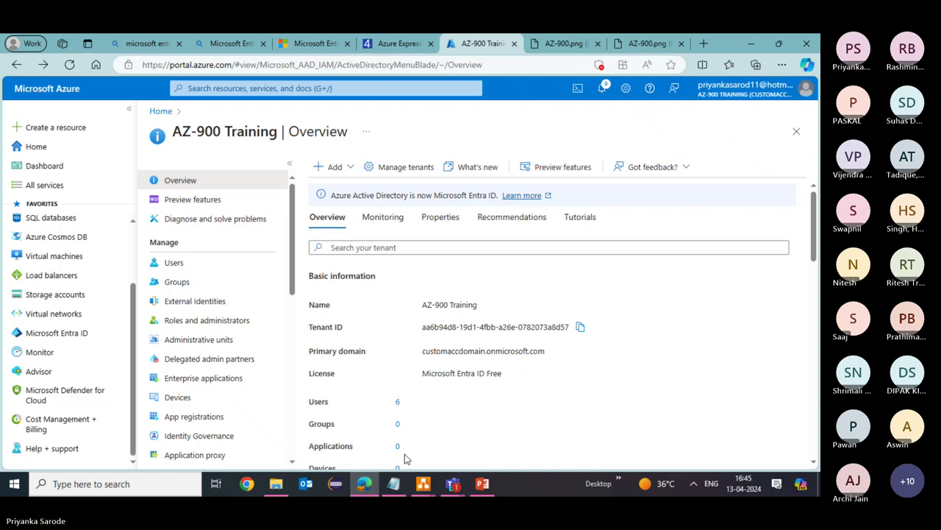
# Step: Switch to the Teams meeting window to check the participants and meeting chat, closing any participant's contact card
pyautogui.moveTo(452, 481)
pyautogui.click(389, 434)
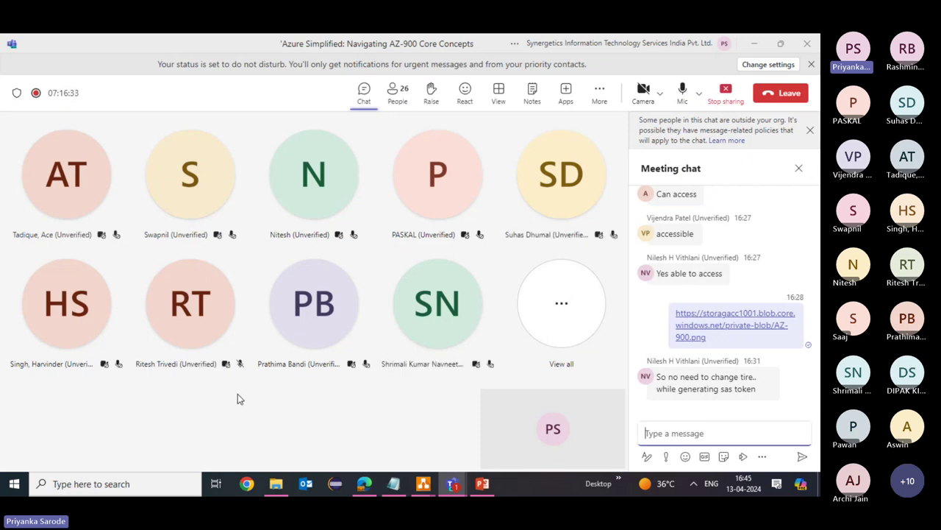
pyautogui.click(412, 363)
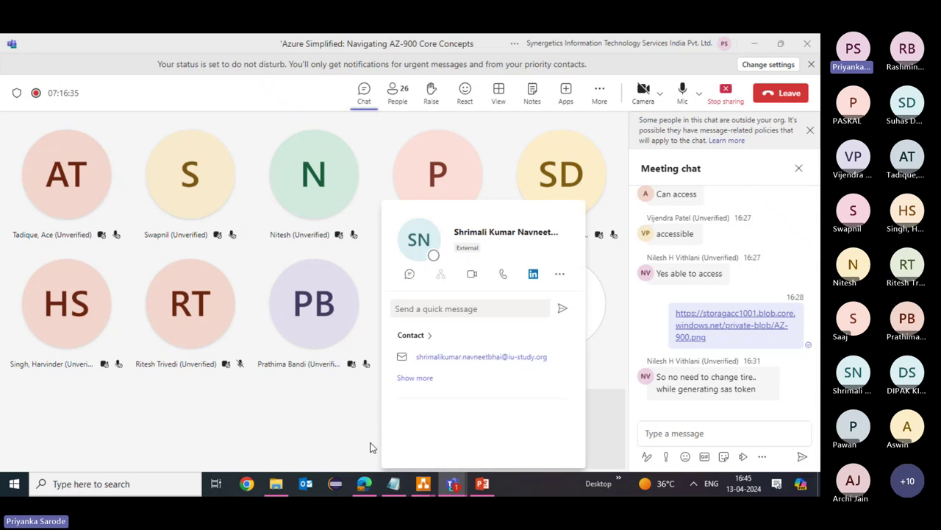
pyautogui.click(283, 435)
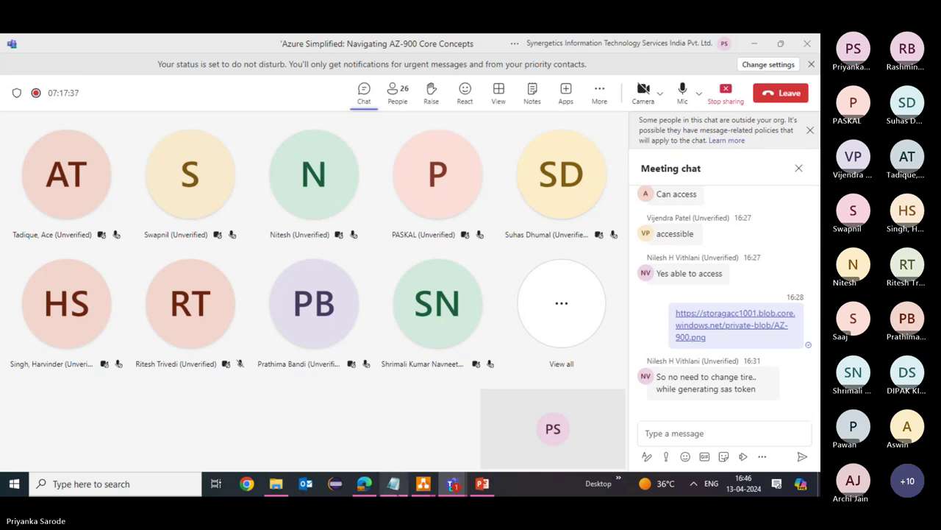
# Step: Switch to the AZ-900 SessionDoc notes in Notepad and add the line "Azure AD Roles-Directory level roles" under "Microsoft Entra ID-"
pyautogui.click(393, 483)
pyautogui.press('Return')
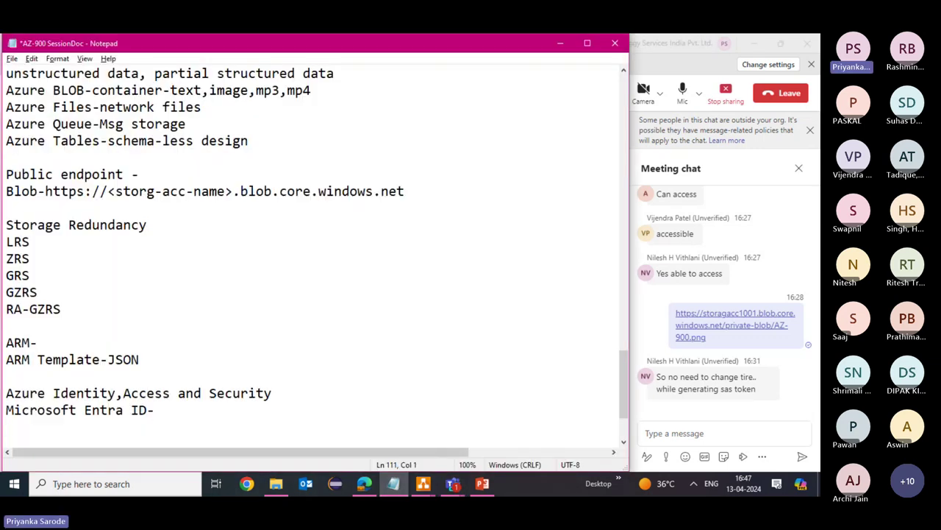
pyautogui.write('Azure AD Rol')
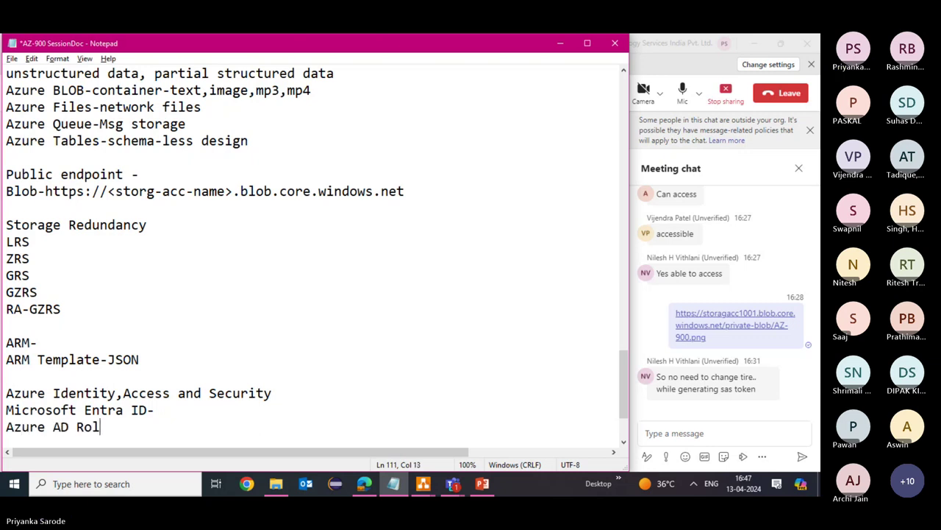
pyautogui.write('es-Di')
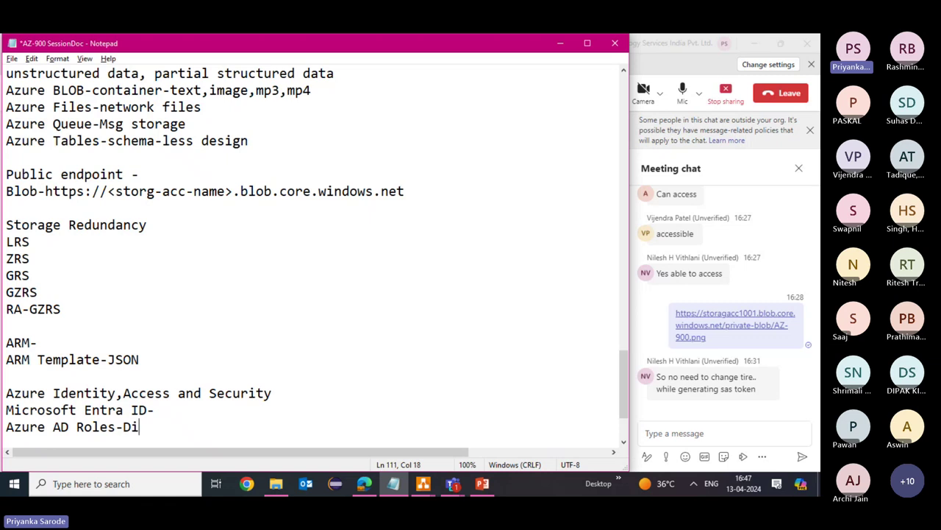
pyautogui.write('recto')
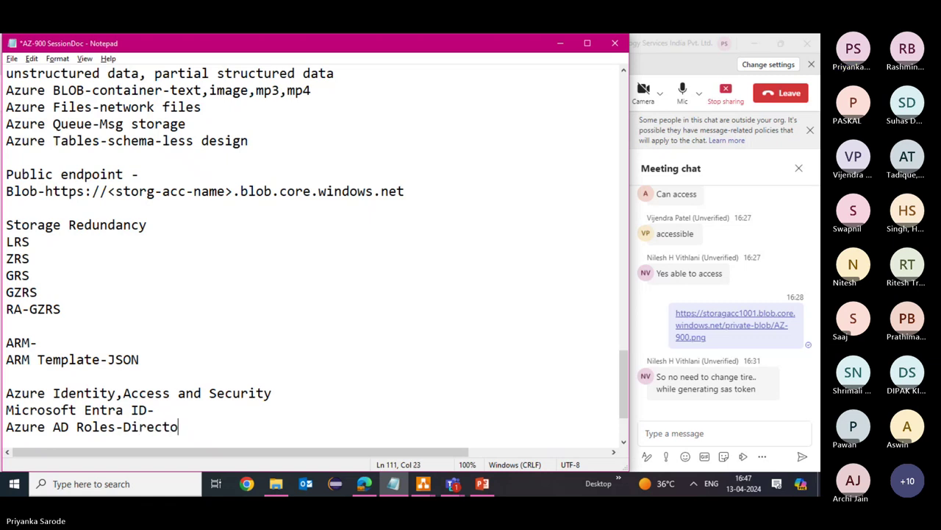
pyautogui.write('ry level roles')
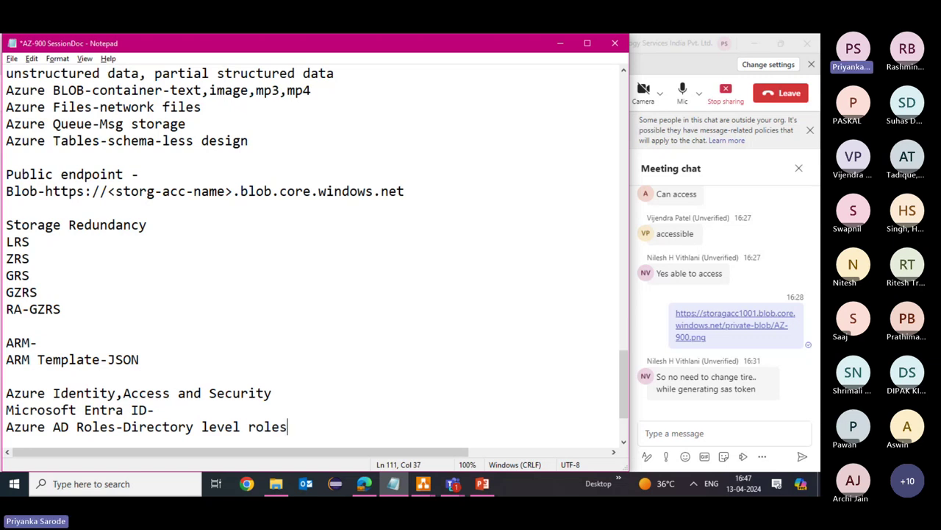
# Step: Add the line "RBAC-Resoucre level roles" below the Azure AD roles note and save the file
pyautogui.press('Return')
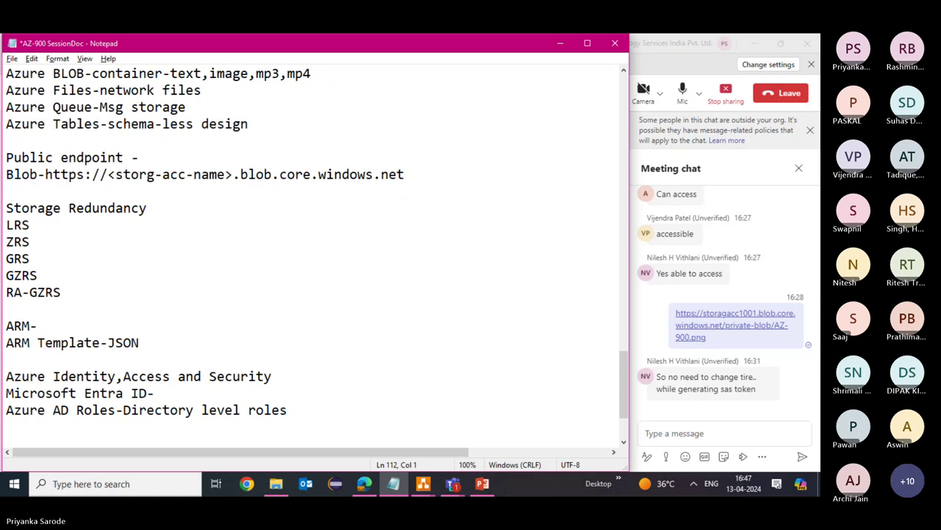
pyautogui.write('RBAC-Resouc')
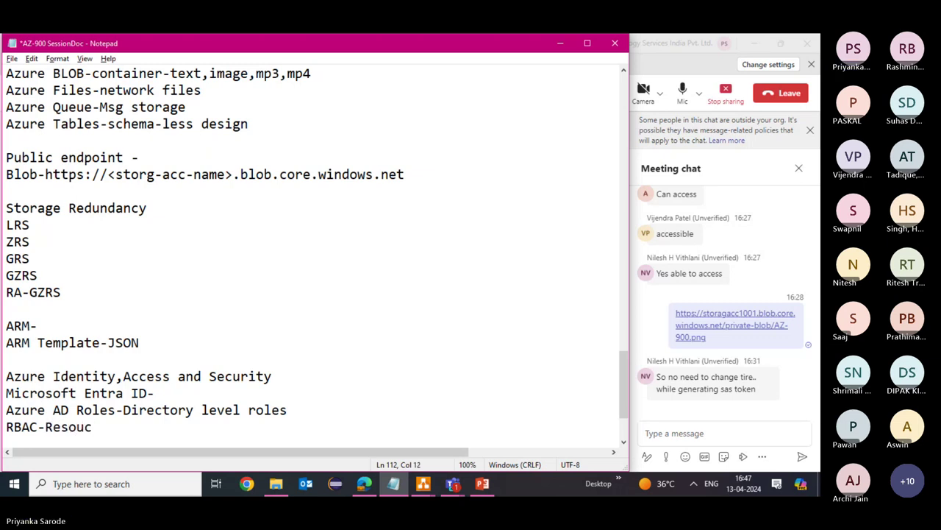
pyautogui.write('re level roles')
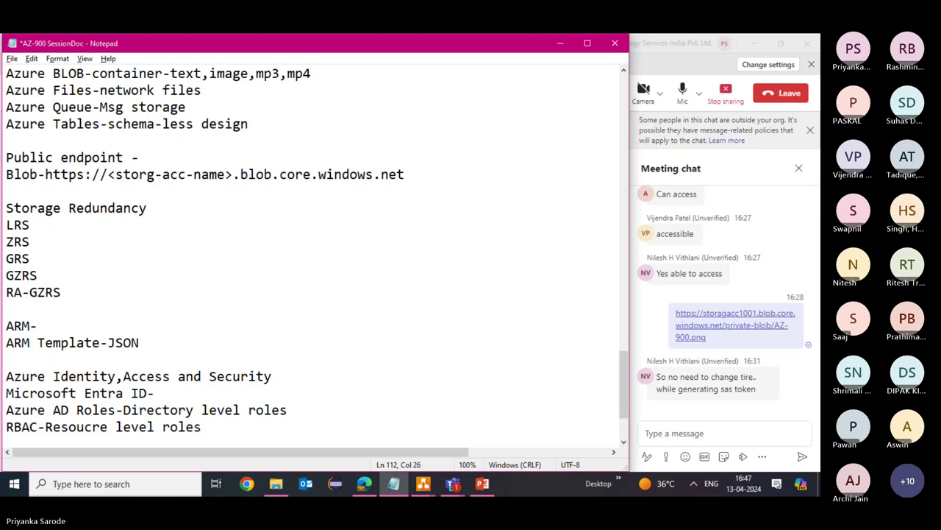
pyautogui.hotkey('ctrl', 's')
# Step: Insert the line "User-bulk,single,group of users" directly under "Microsoft Entra ID-", followed by a blank line
pyautogui.click(252, 393)
pyautogui.press('Return')
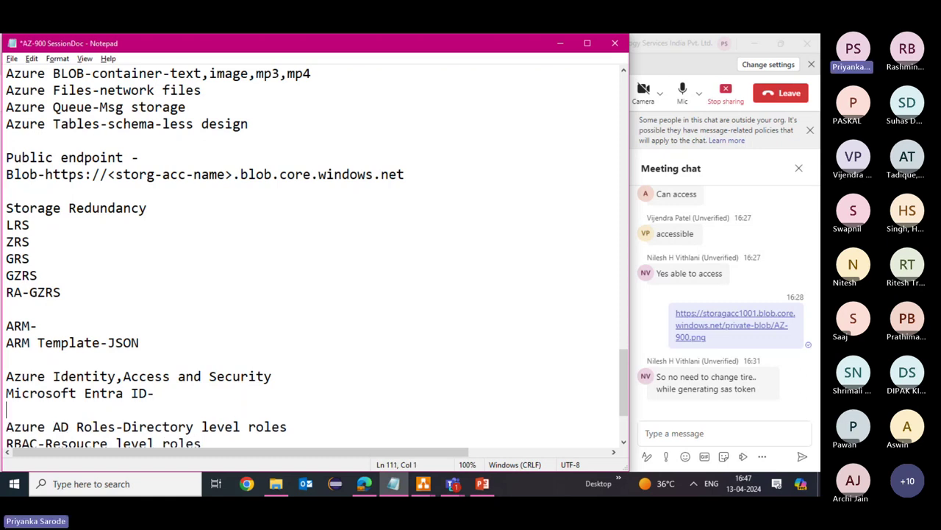
pyautogui.write('User-')
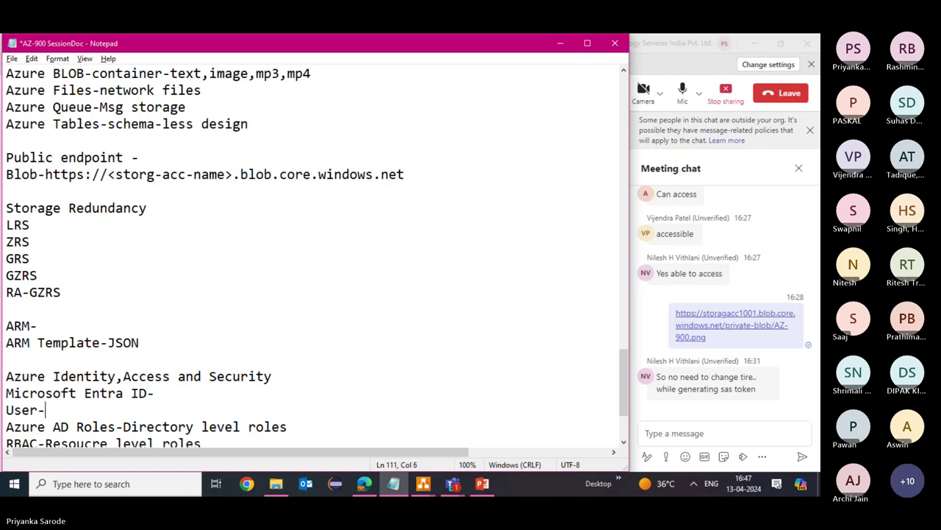
pyautogui.write('bulk,single,')
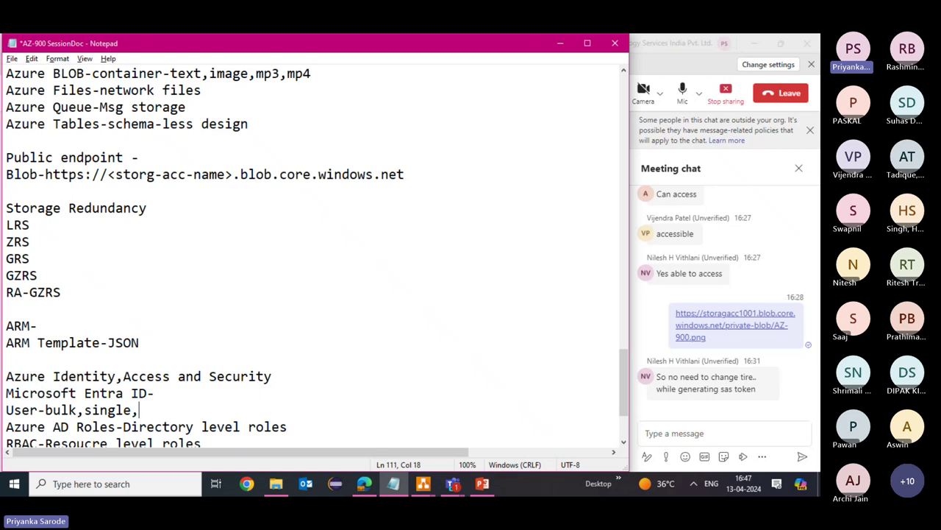
pyautogui.write('group of userds')
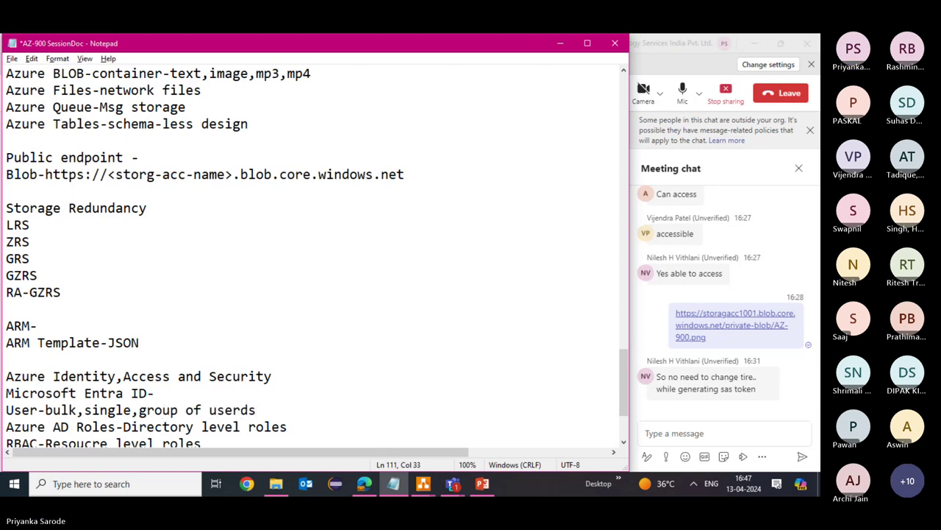
pyautogui.press('BackSpace')
pyautogui.press('BackSpace')
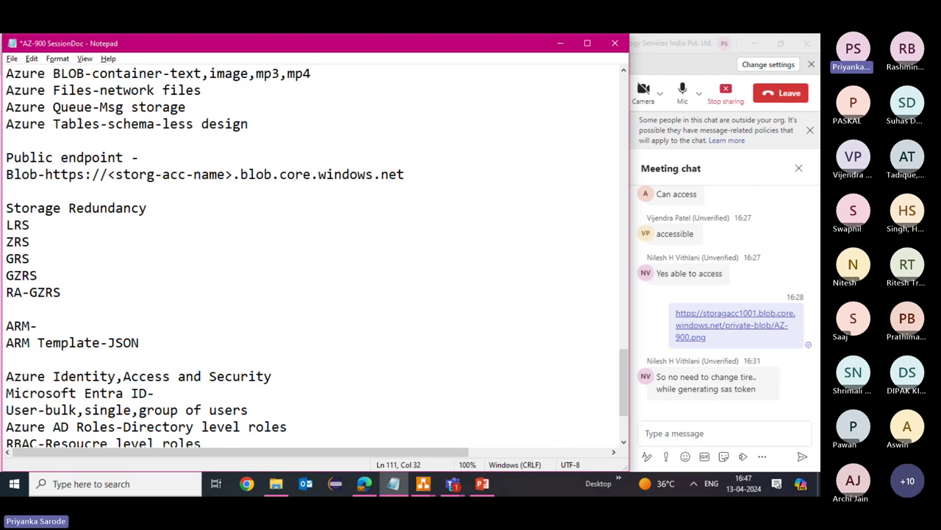
pyautogui.press('Return')
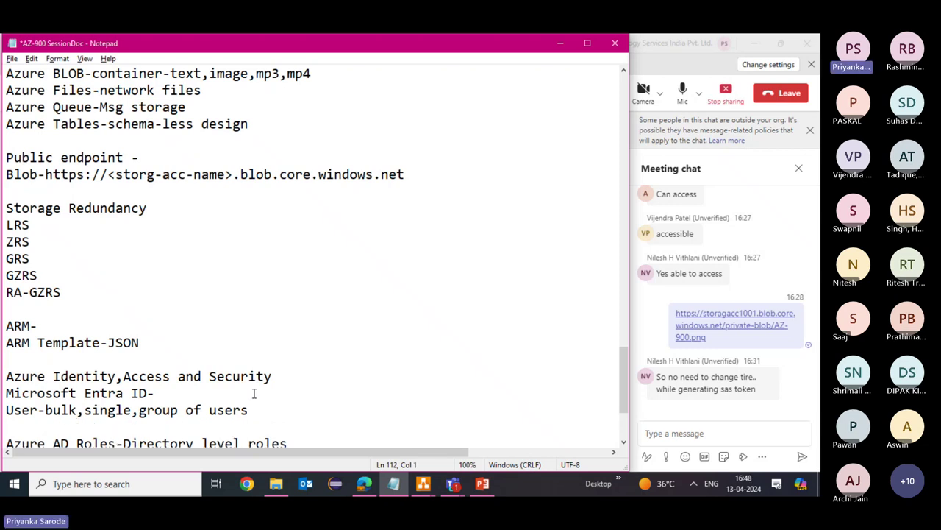
pyautogui.scroll(-2, 255, 391)
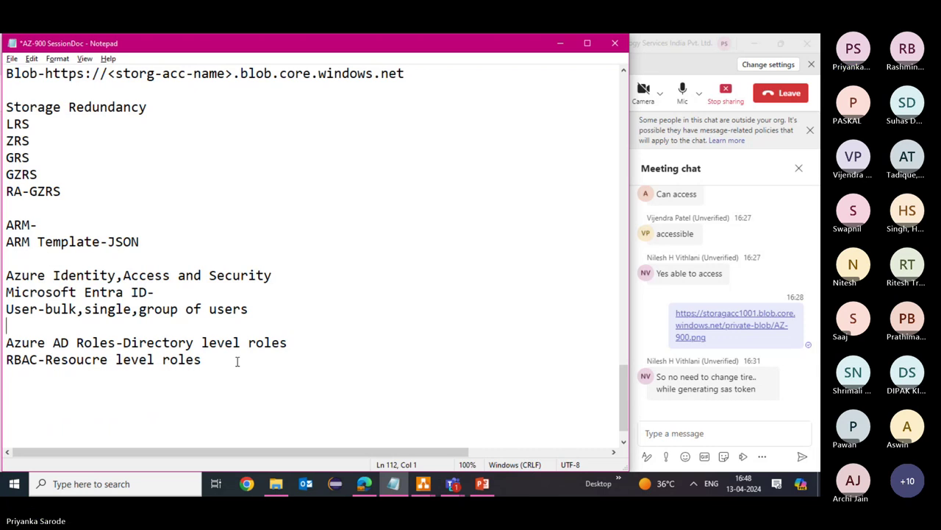
# Step: Switch from the notes back to the AZ-900 Training tenant overview in the Azure portal
pyautogui.hotkey('alt', 'Tab')
pyautogui.hotkey('alt', 'Tab')
pyautogui.press('Tab')
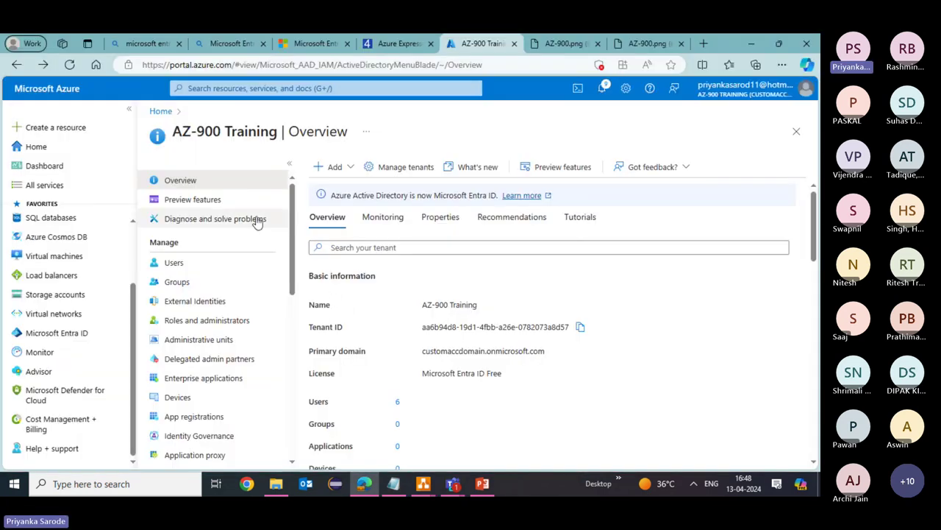
# Step: Open the tenant's user list and delete the user azuser_india
pyautogui.click(169, 265)
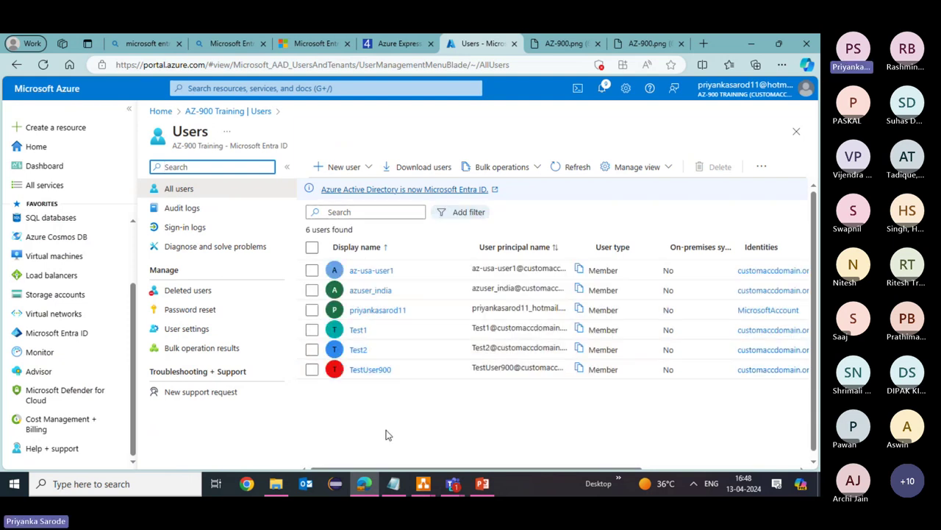
pyautogui.click(312, 292)
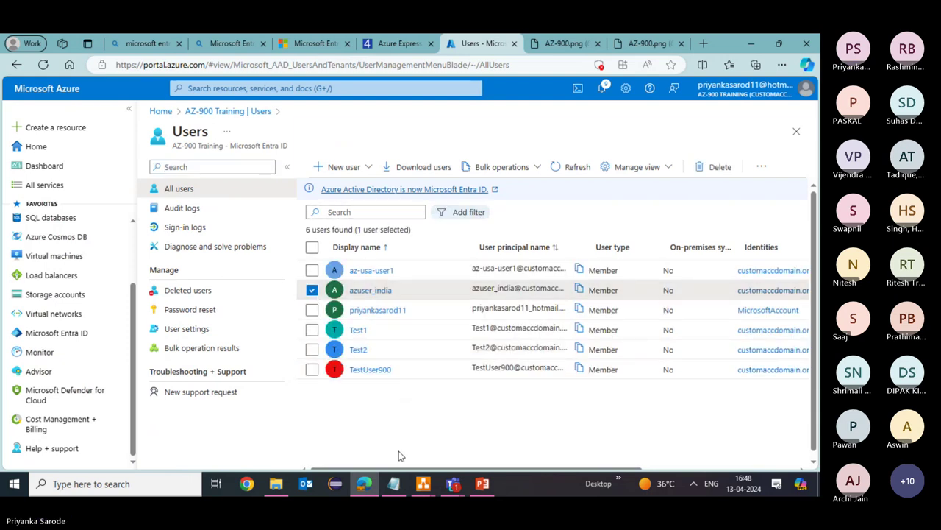
pyautogui.moveTo(384, 471); pyautogui.dragTo(573, 475)
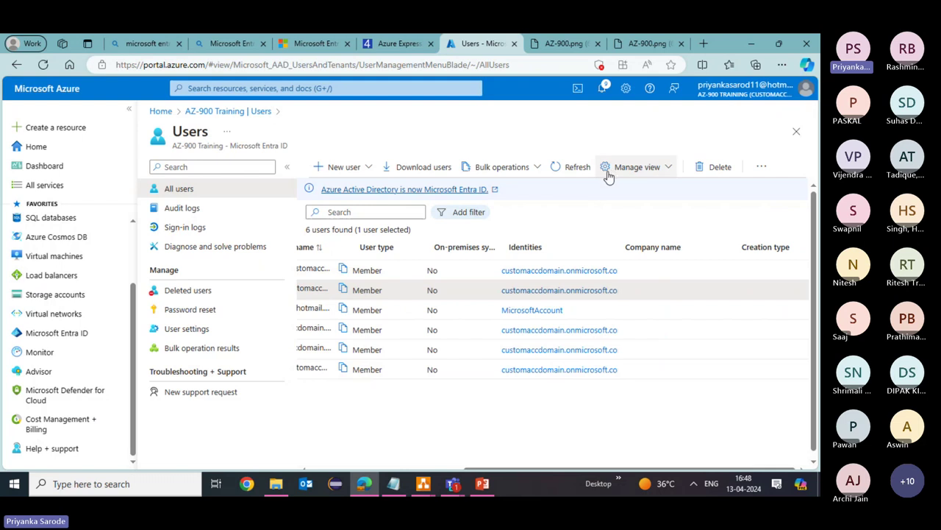
pyautogui.click(720, 167)
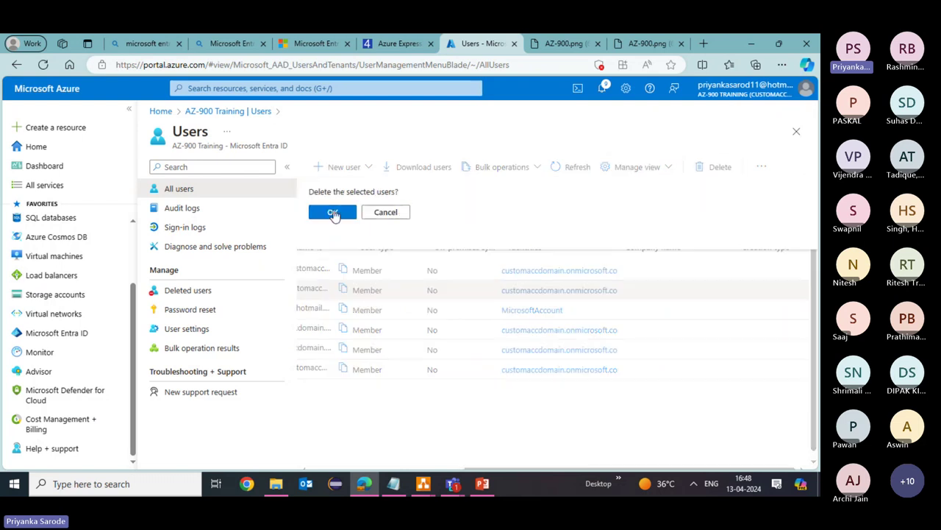
pyautogui.click(334, 213)
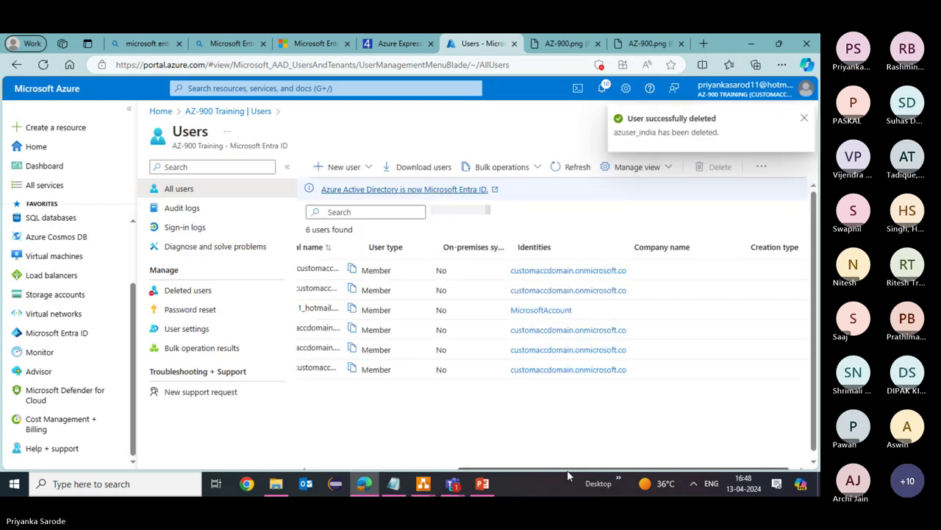
pyautogui.moveTo(567, 470); pyautogui.dragTo(409, 469)
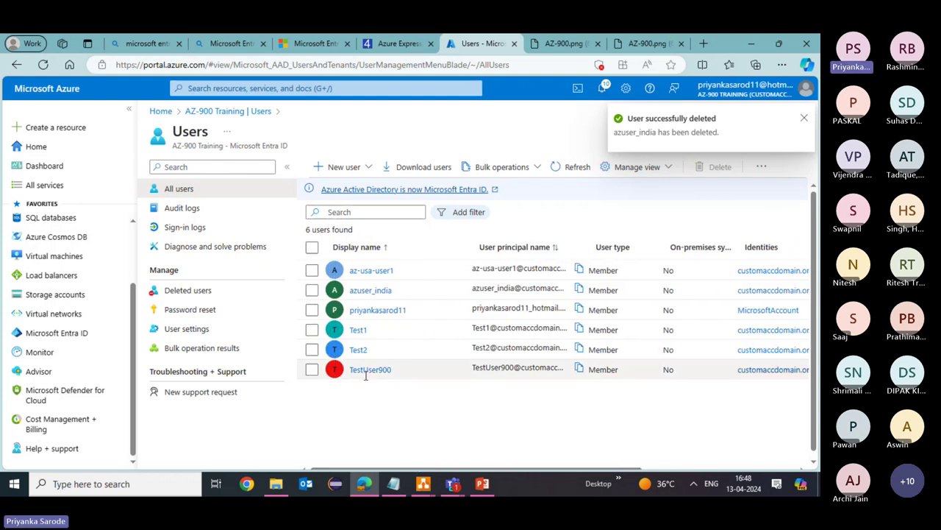
# Step: Start creating a new internal user with TrainingUser1 as the user principal name
pyautogui.click(356, 168)
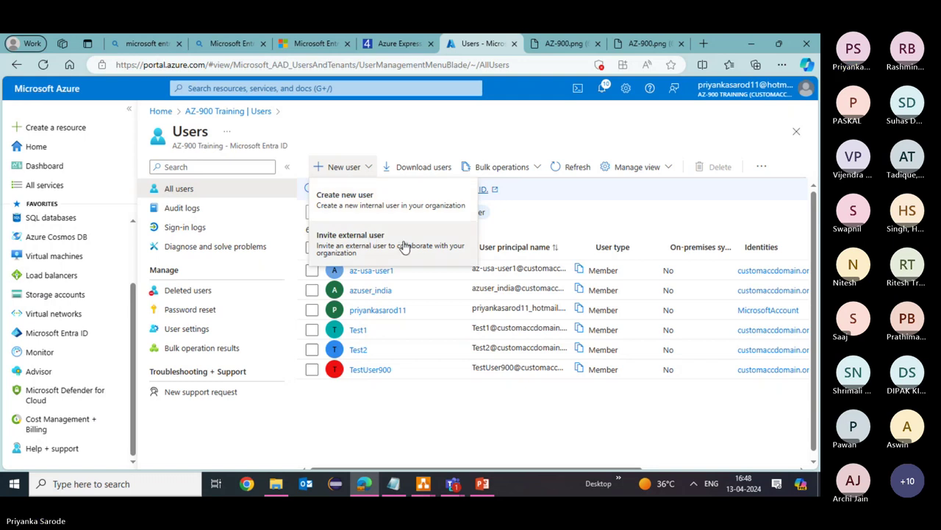
pyautogui.click(373, 199)
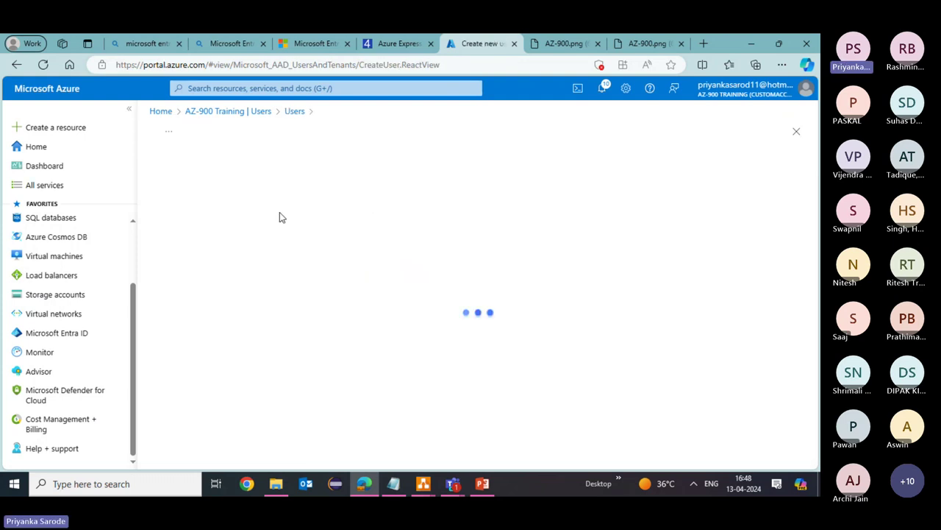
pyautogui.click(322, 262)
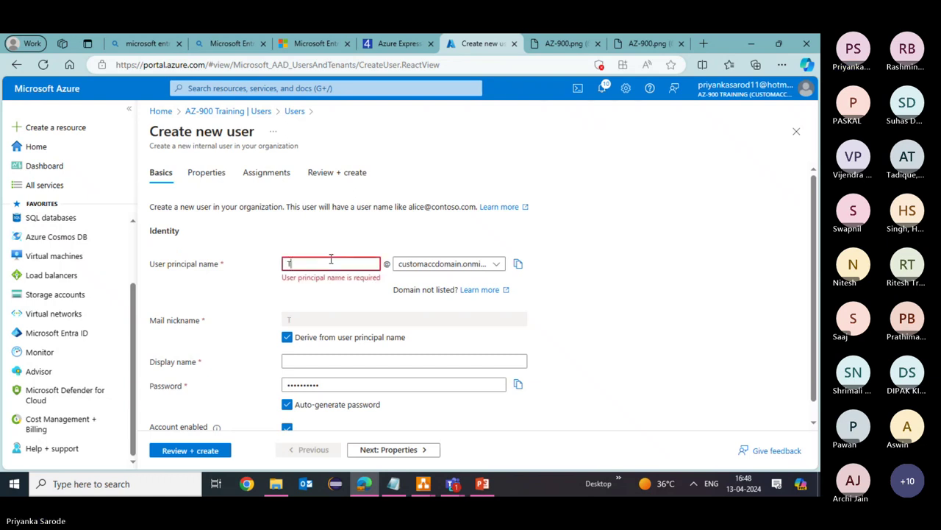
pyautogui.write('Train')
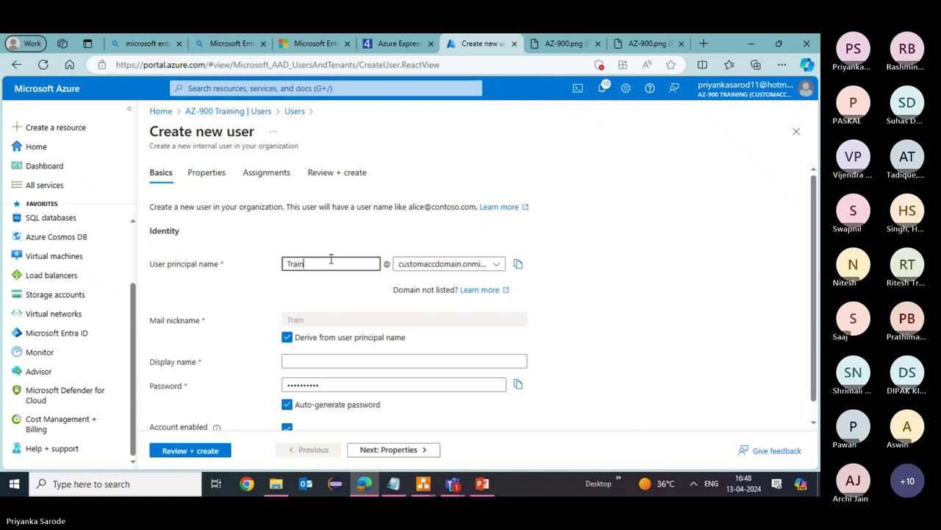
pyautogui.write('n')
pyautogui.press('BackSpace')
pyautogui.write('ingUser1')
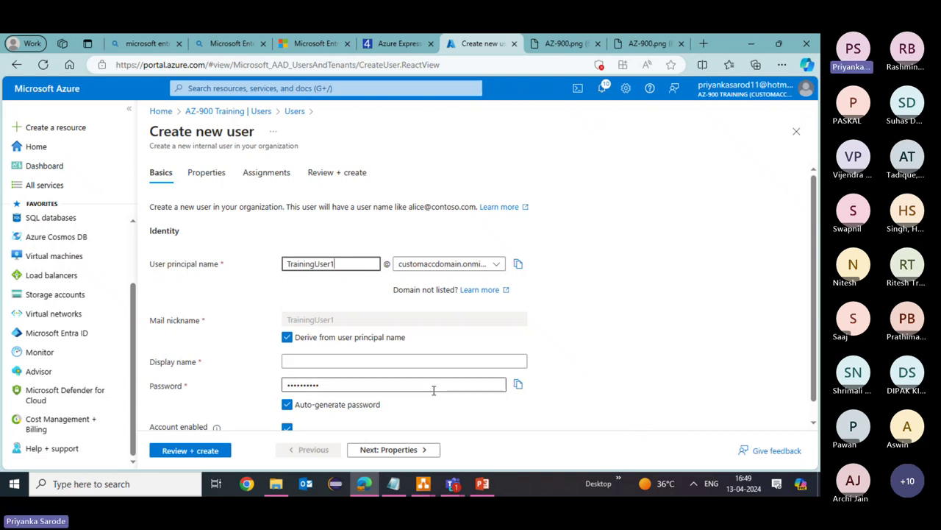
# Step: Copy the new user's auto-generated password and set the display name to TUser1
pyautogui.click(519, 386)
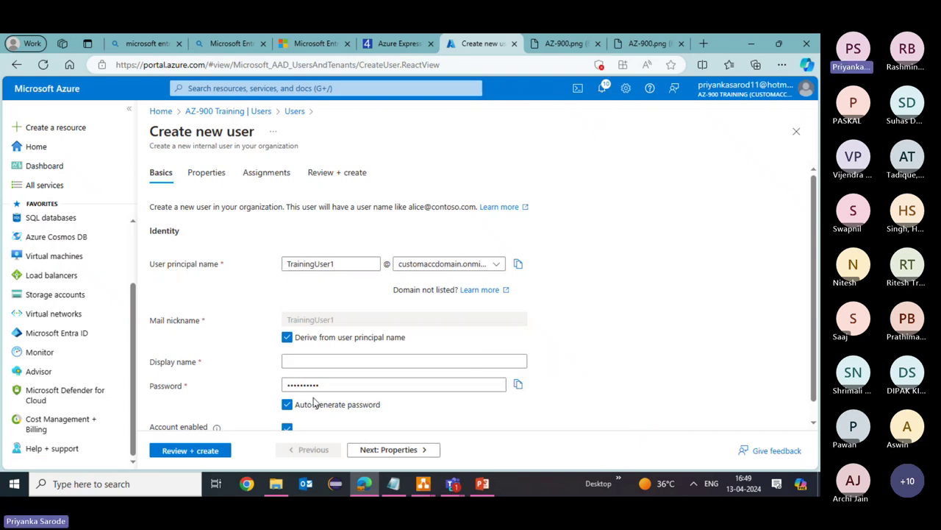
pyautogui.click(318, 361)
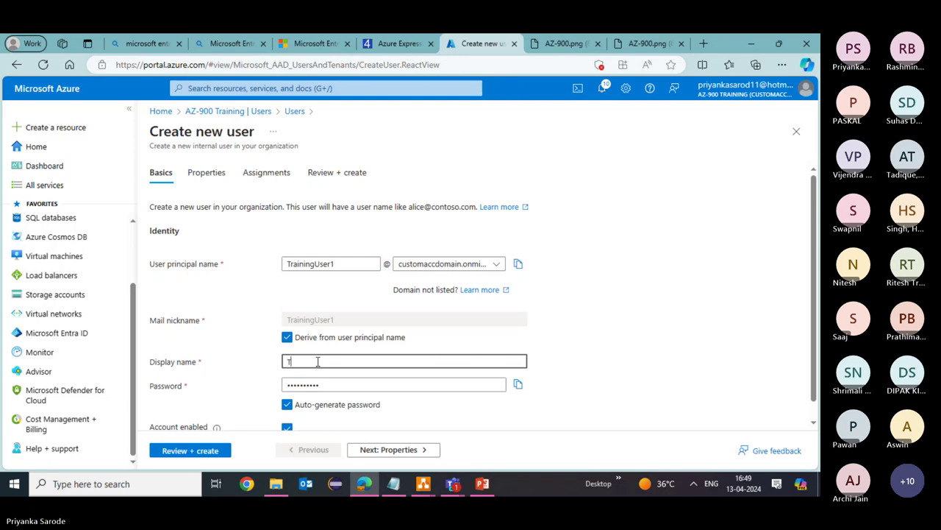
pyautogui.write('TUser1')
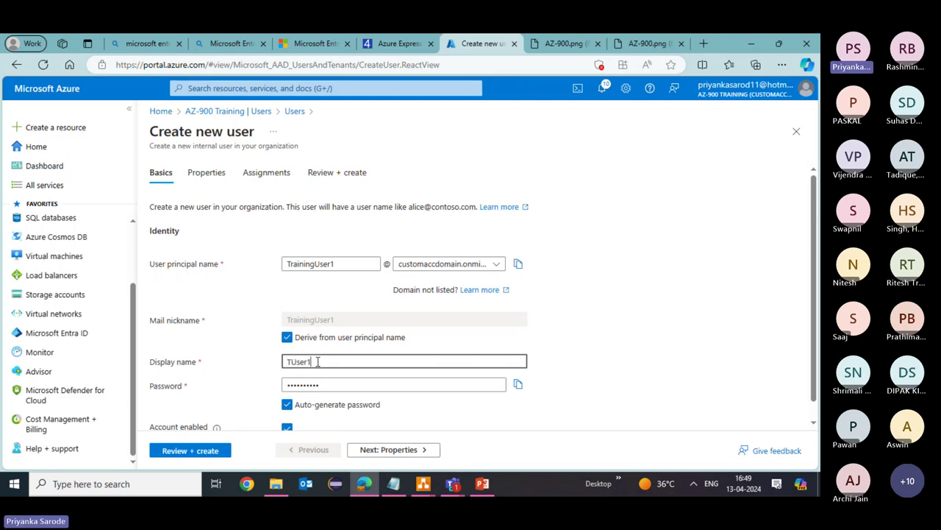
# Step: Switch to the AZ-900 SessionDoc notes in Notepad, paste the copied user password below the RBAC line after a blank line, and save
pyautogui.click(394, 484)
pyautogui.click(57, 375)
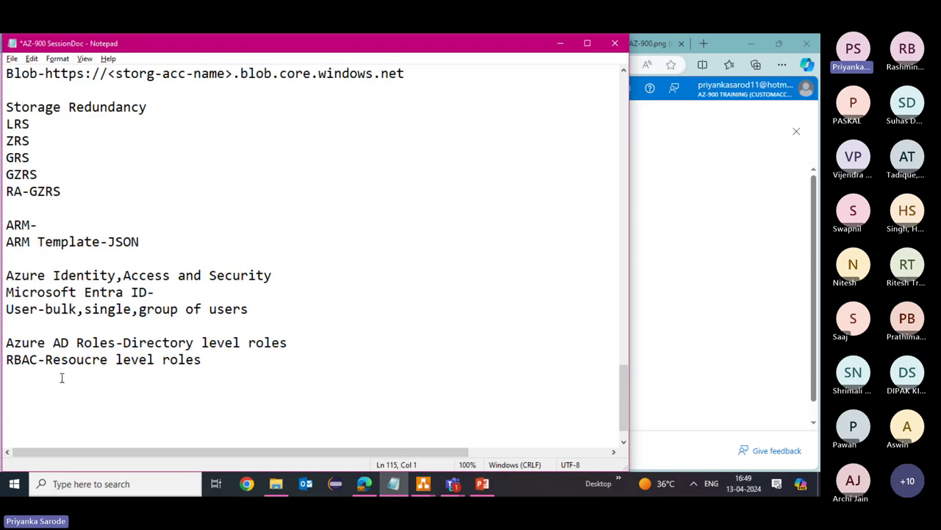
pyautogui.press('Return')
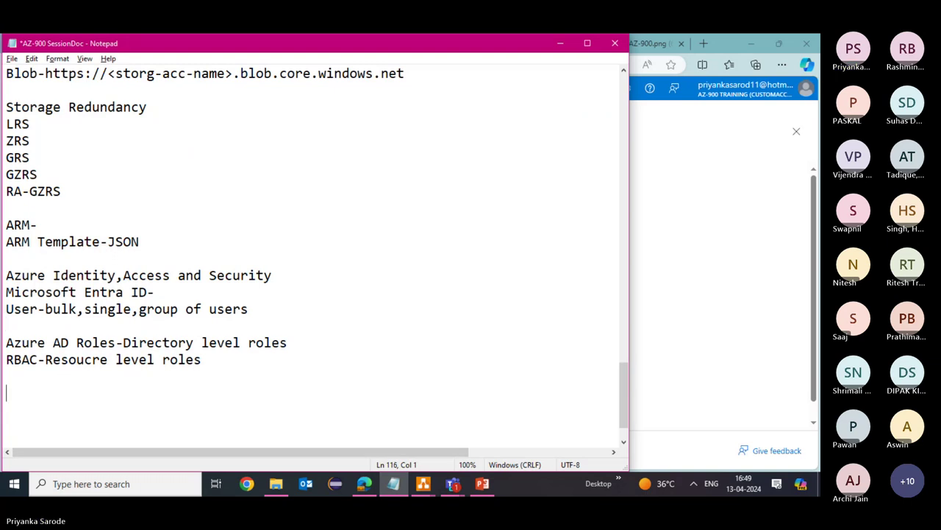
pyautogui.hotkey('ctrl', 'v')
pyautogui.hotkey('ctrl', 's')
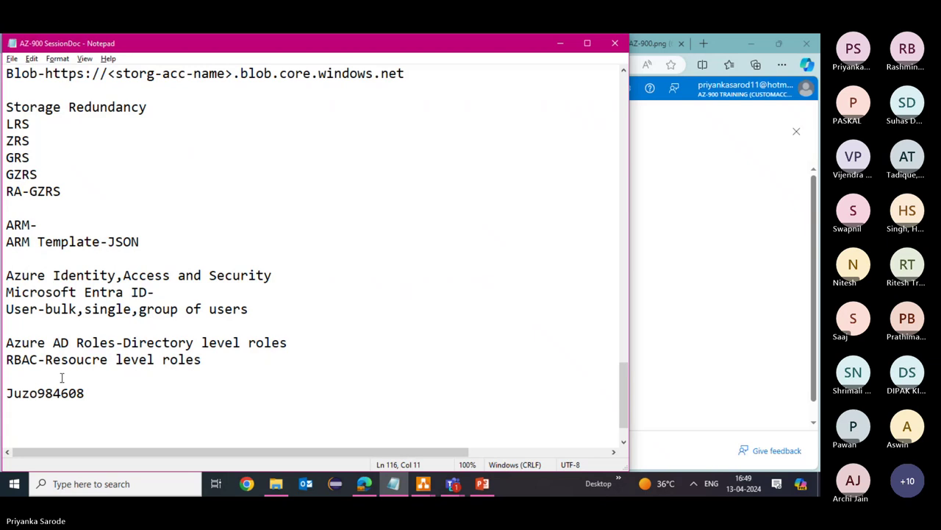
# Step: Back in the Azure portal, continue to the new user's properties, change the user type to Guest, and set it back to Member
pyautogui.scroll(-1, 330, 402)
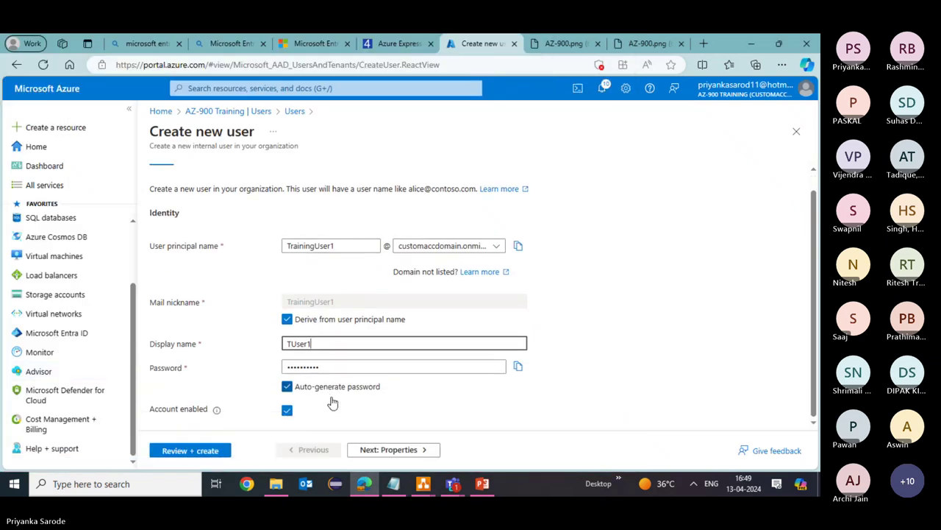
pyautogui.click(429, 454)
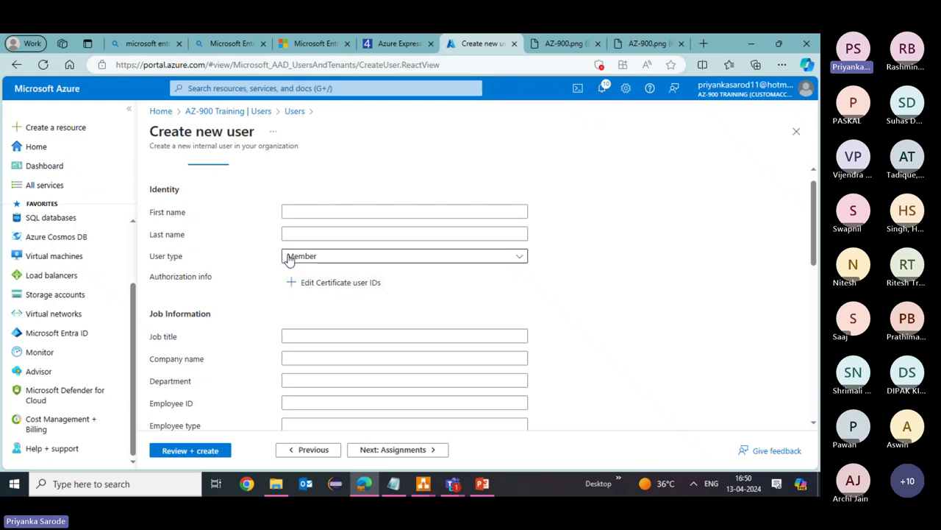
pyautogui.click(332, 256)
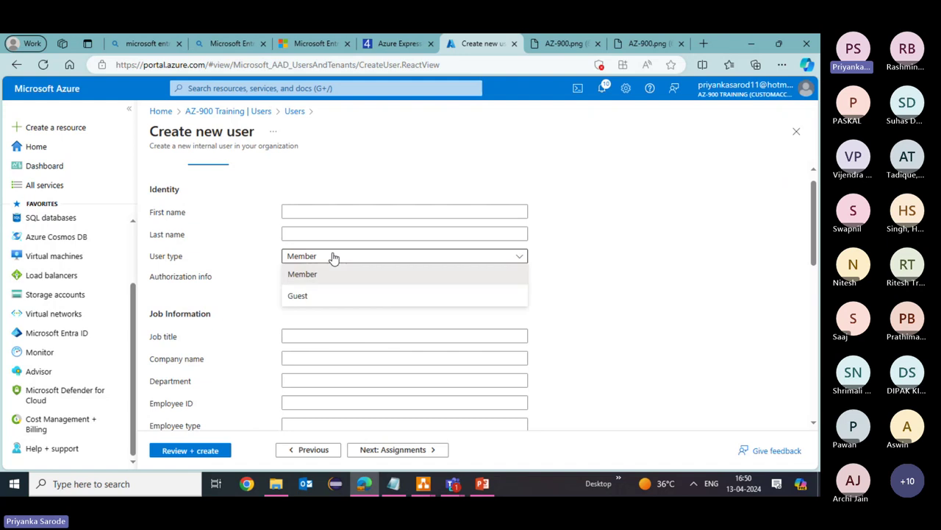
pyautogui.click(320, 295)
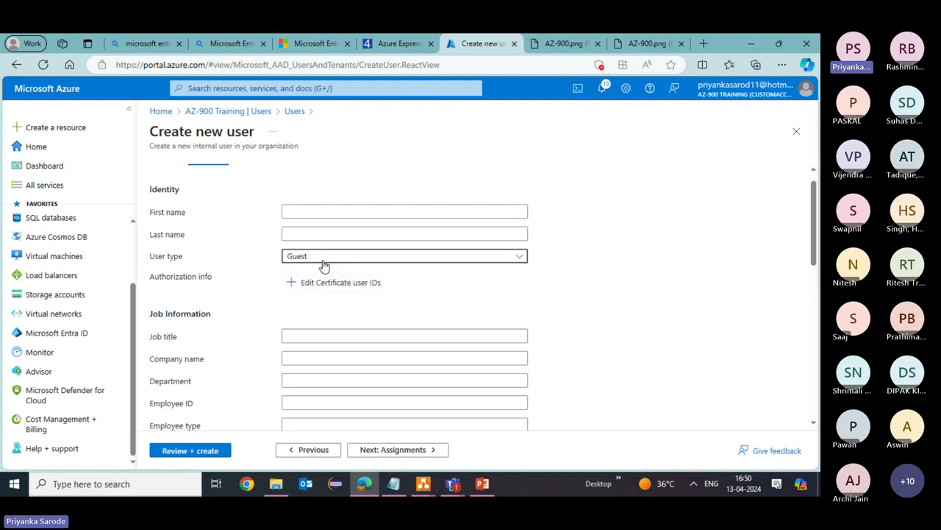
pyautogui.click(324, 258)
pyautogui.click(328, 273)
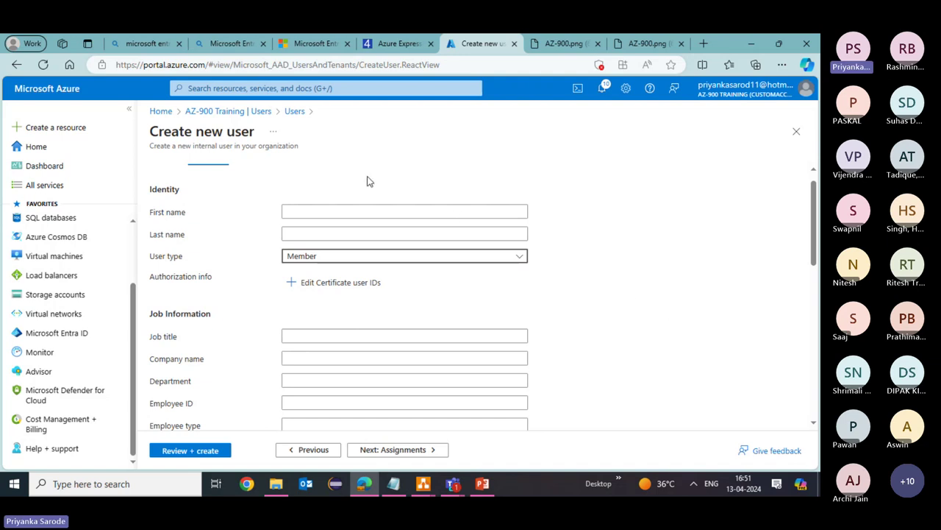
# Step: Review the user type options and the job, contact, parental control and usage location properties of the new user
pyautogui.click(326, 258)
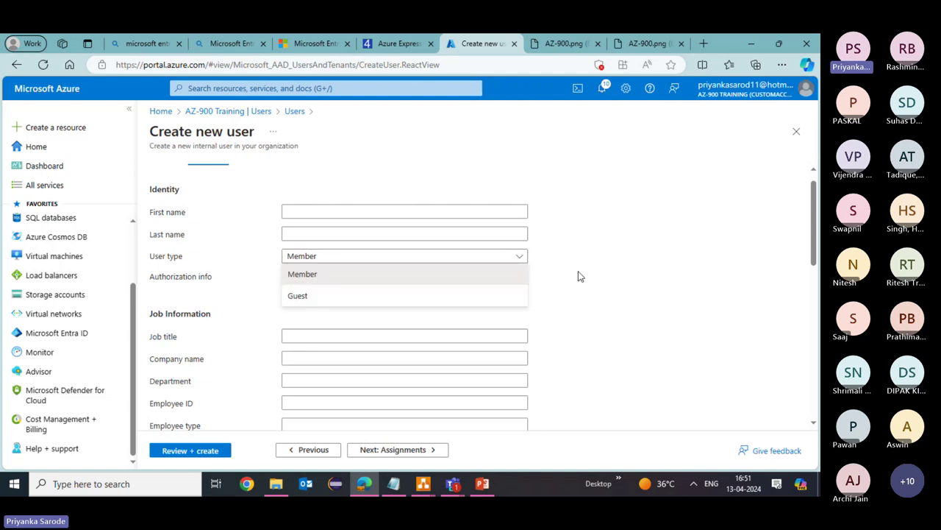
pyautogui.click(623, 281)
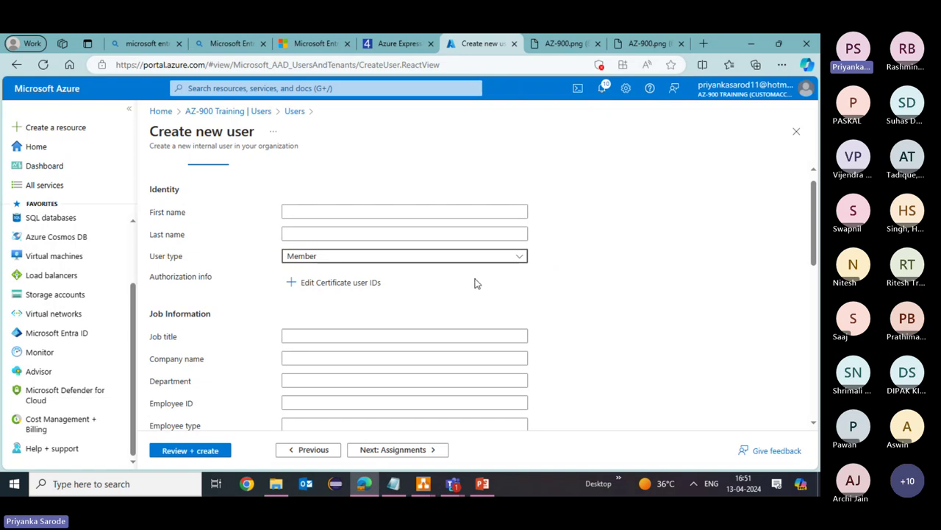
pyautogui.scroll(-3, 449, 288)
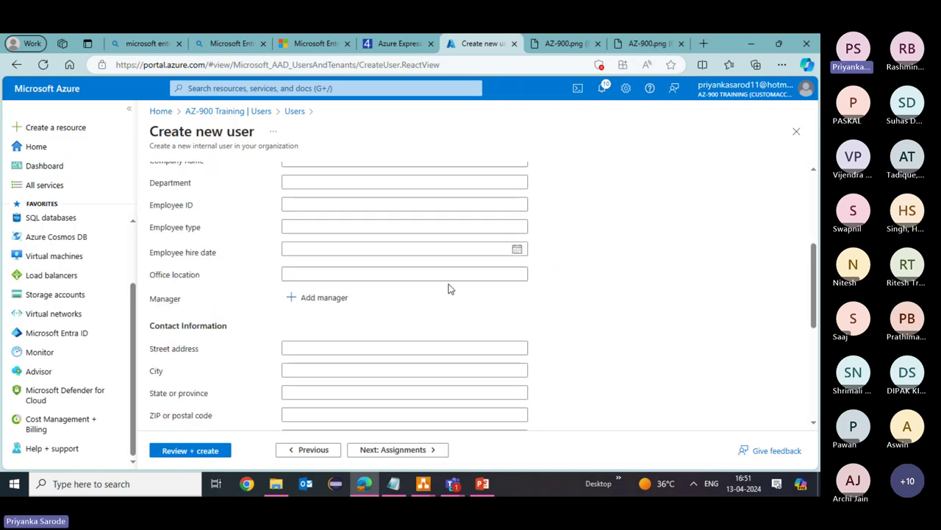
pyautogui.scroll(-4, 401, 256)
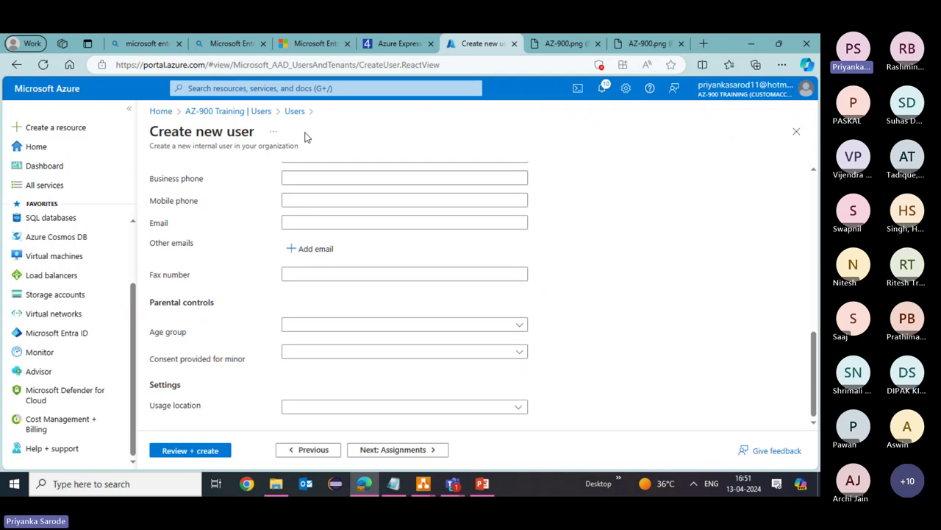
pyautogui.scroll(7, 403, 189)
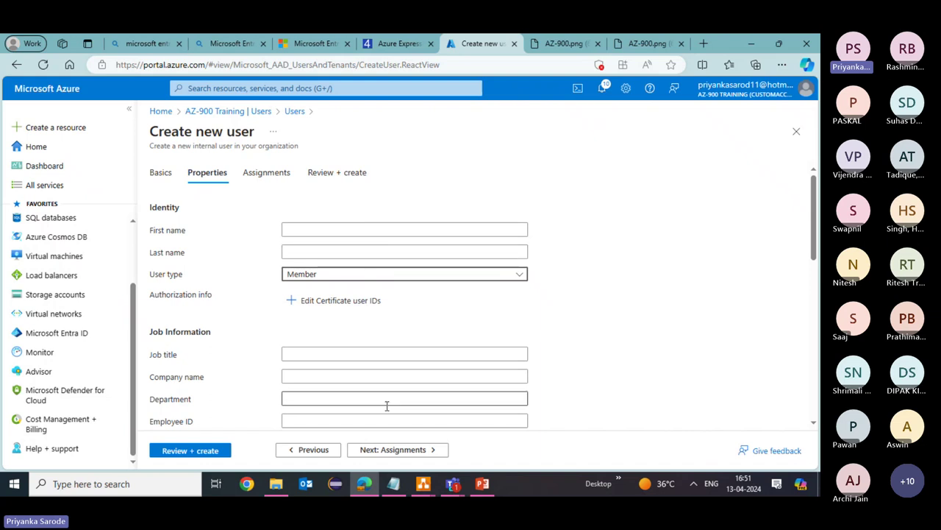
# Step: Continue to the new user's assignments and add the Directory Readers role from the directory roles
pyautogui.click(388, 450)
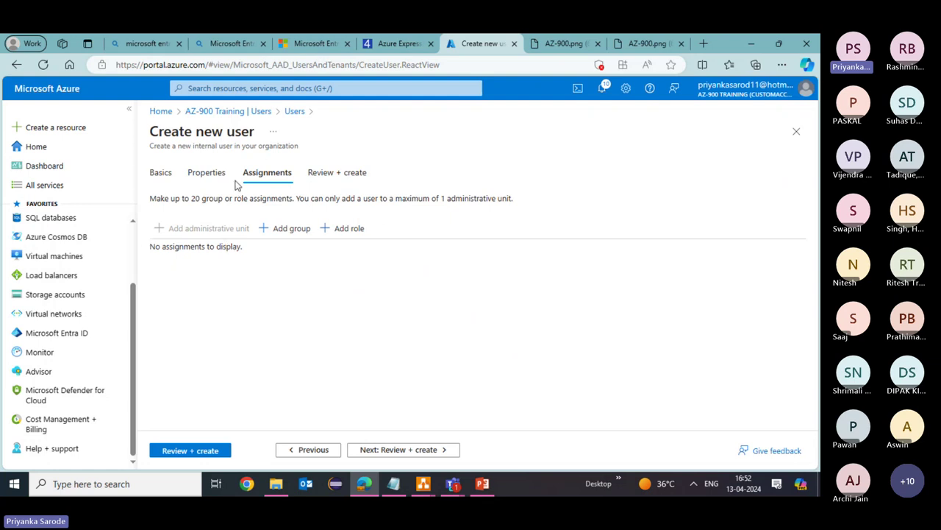
pyautogui.click(333, 240)
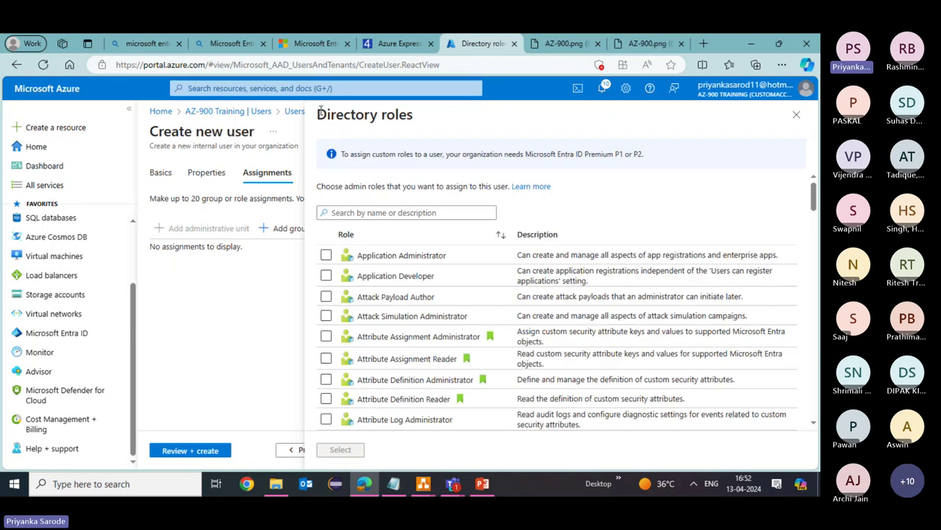
pyautogui.moveTo(317, 115); pyautogui.dragTo(433, 121)
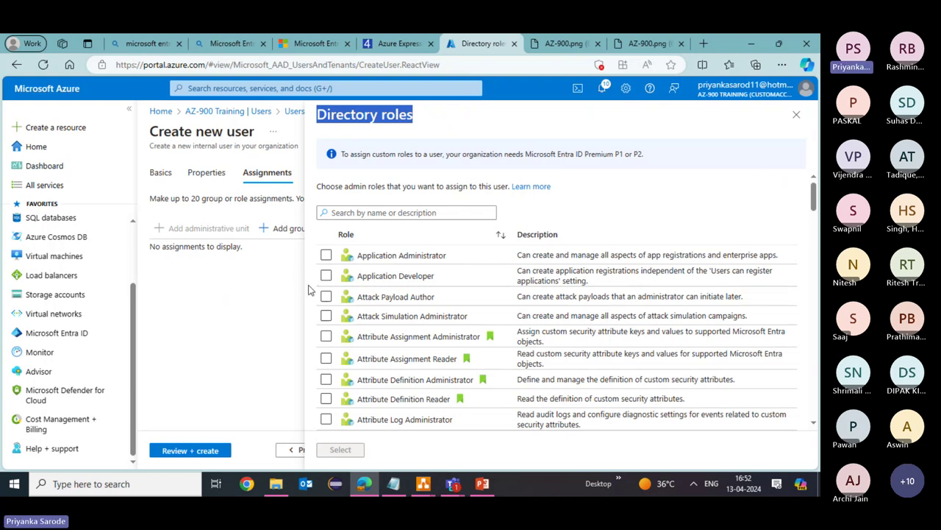
pyautogui.scroll(-1, 308, 290)
pyautogui.scroll(-3, 368, 294)
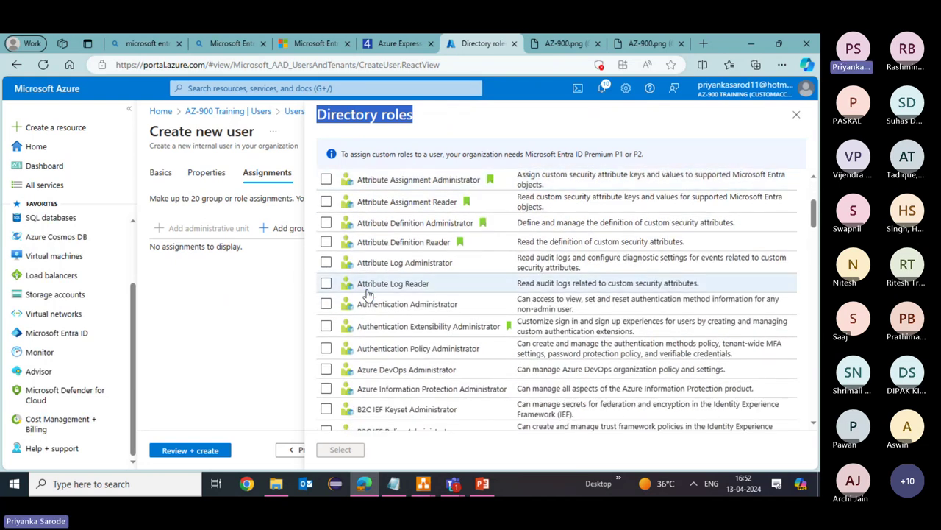
pyautogui.scroll(-10, 368, 294)
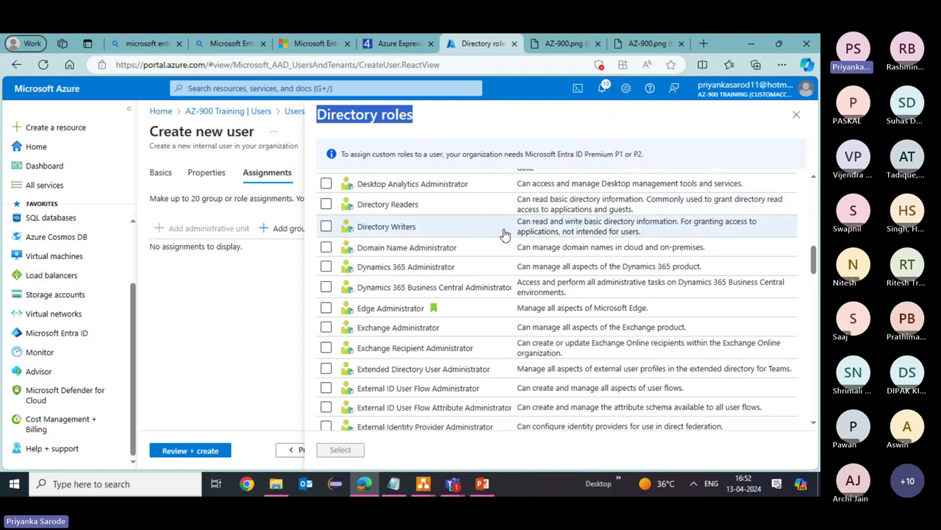
pyautogui.click(409, 233)
pyautogui.click(401, 210)
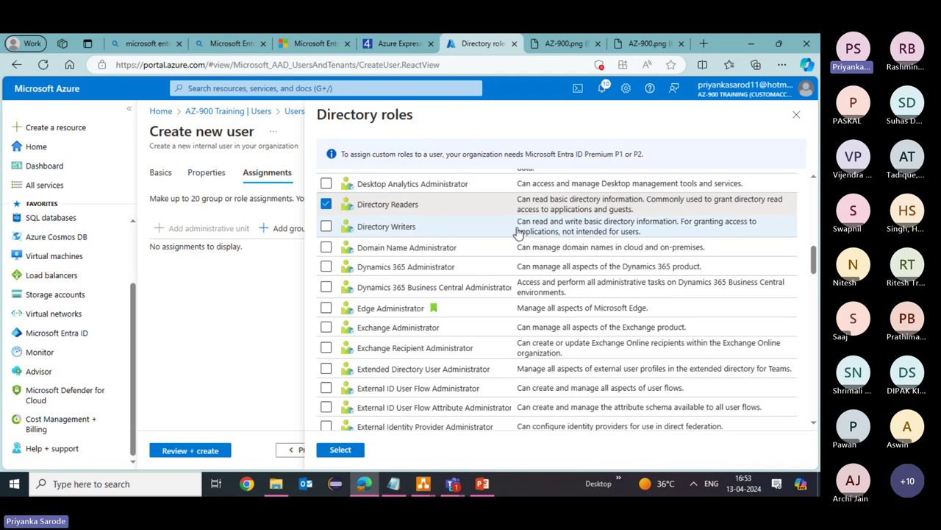
pyautogui.moveTo(813, 258); pyautogui.dragTo(817, 367)
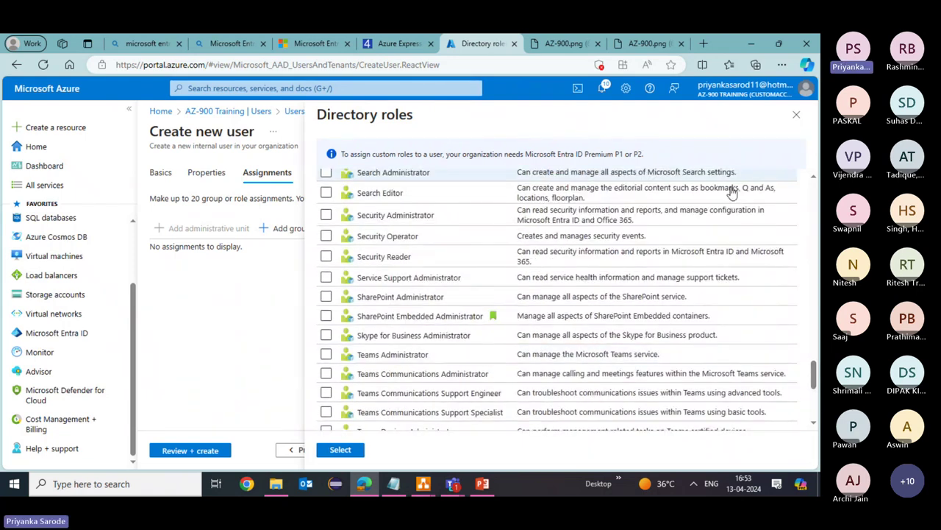
pyautogui.click(339, 451)
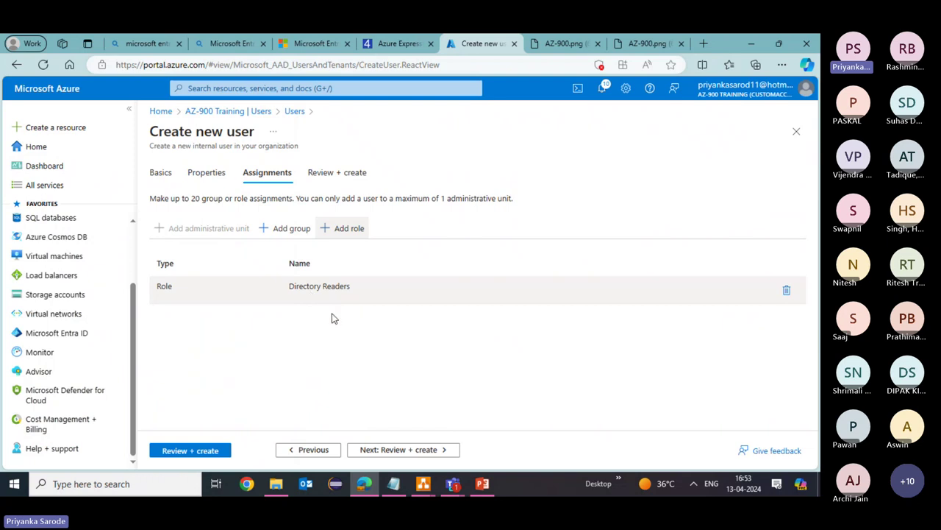
# Step: Continue to the review of the new user, create the account, and refresh the Users list until TUser1 is listed
pyautogui.click(392, 449)
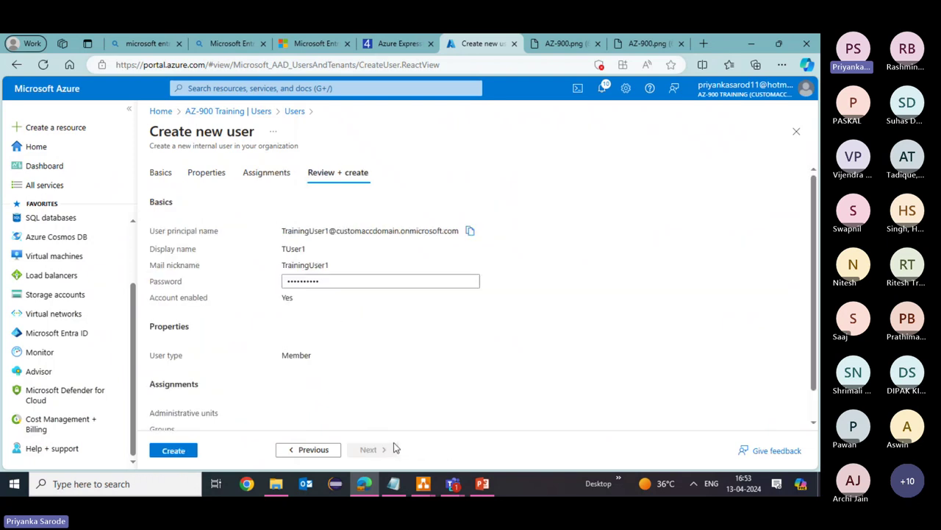
pyautogui.click(165, 450)
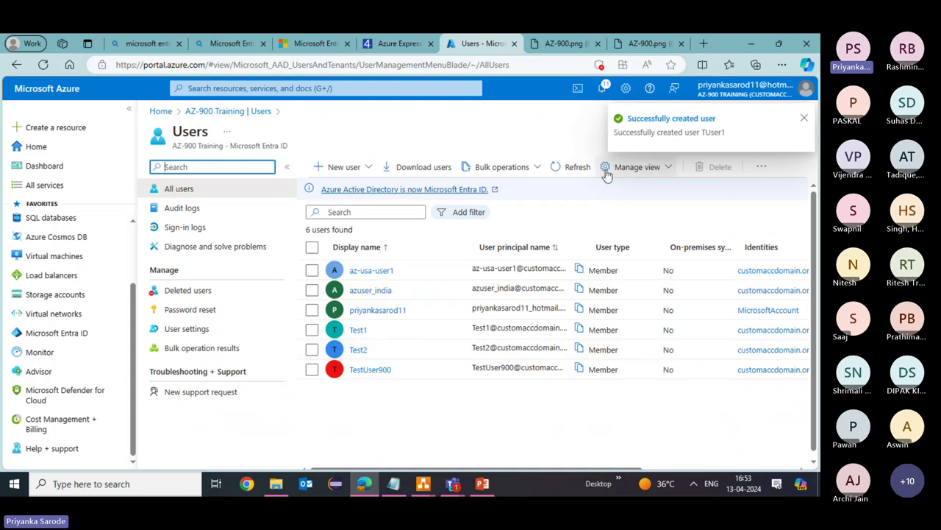
pyautogui.click(570, 167)
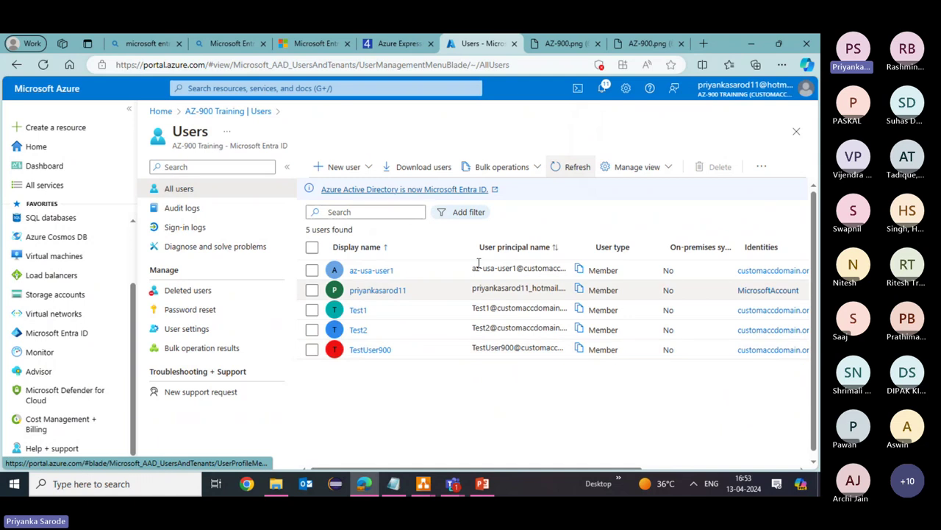
pyautogui.click(565, 169)
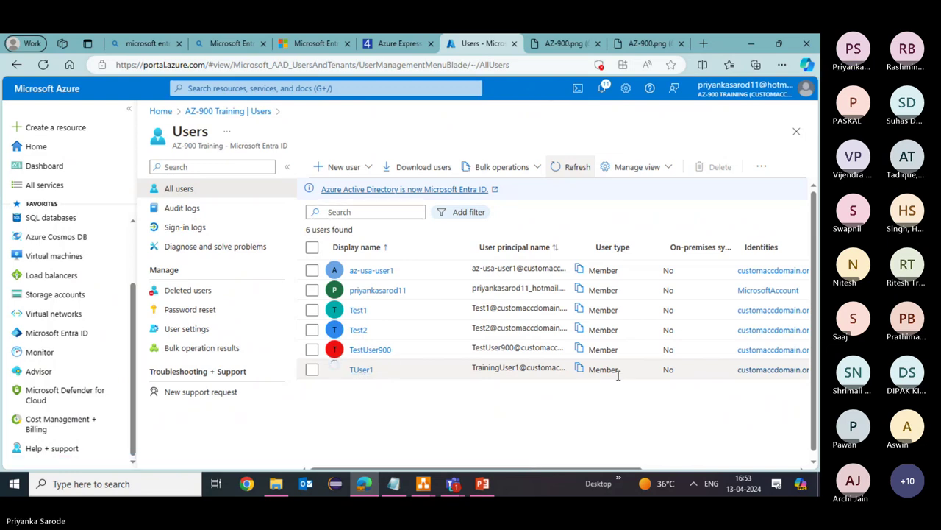
# Step: Show the available bulk user operations, check the meeting chat in Teams, and return to the Azure portal
pyautogui.click(528, 168)
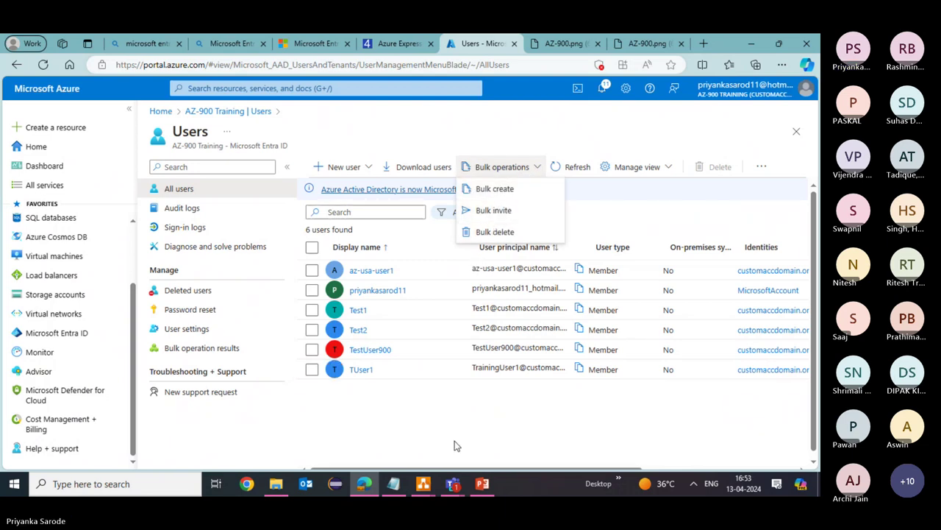
pyautogui.moveTo(456, 488)
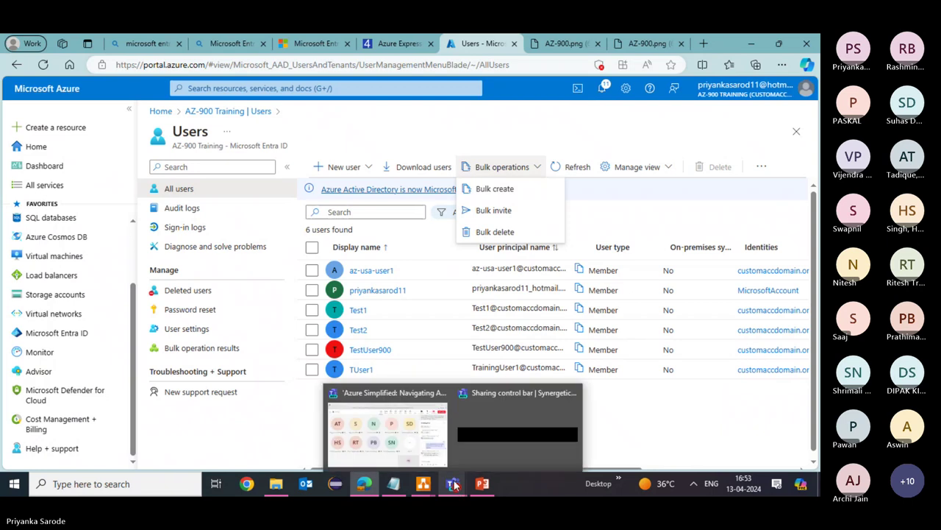
pyautogui.click(401, 450)
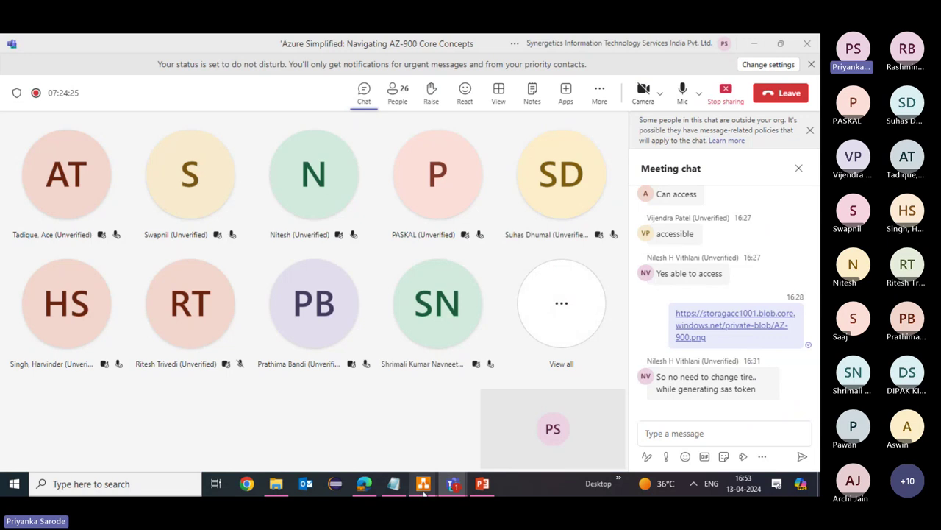
pyautogui.moveTo(453, 483)
pyautogui.click(413, 428)
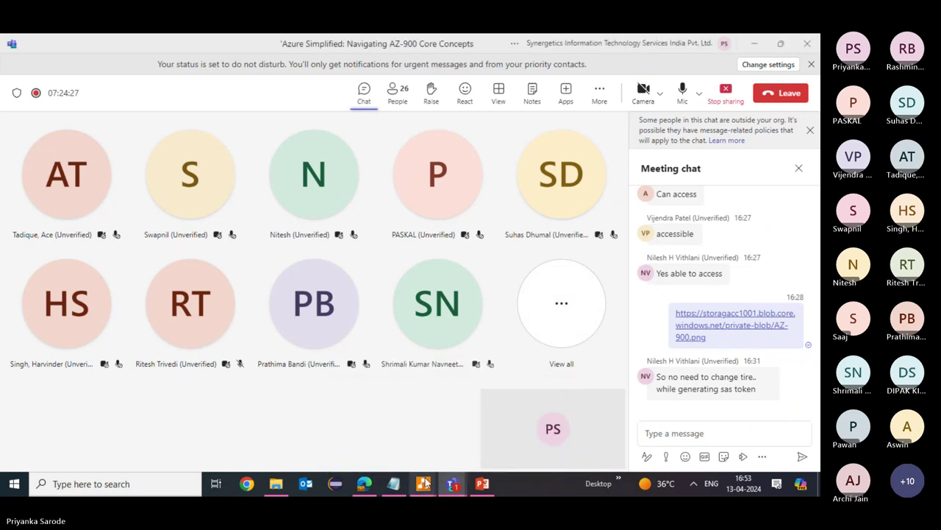
pyautogui.click(371, 489)
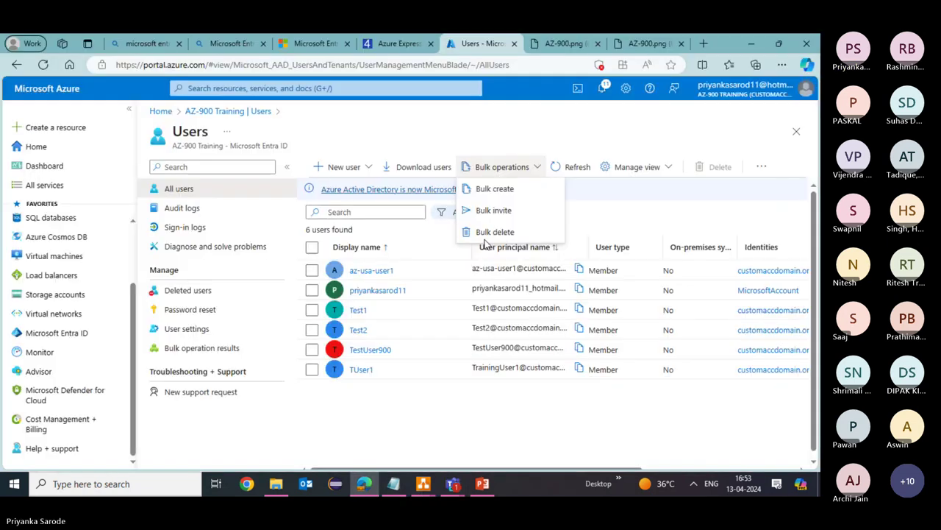
# Step: Start a bulk user creation, download the UserCreateTemplate.csv template, and open it in Excel
pyautogui.click(494, 192)
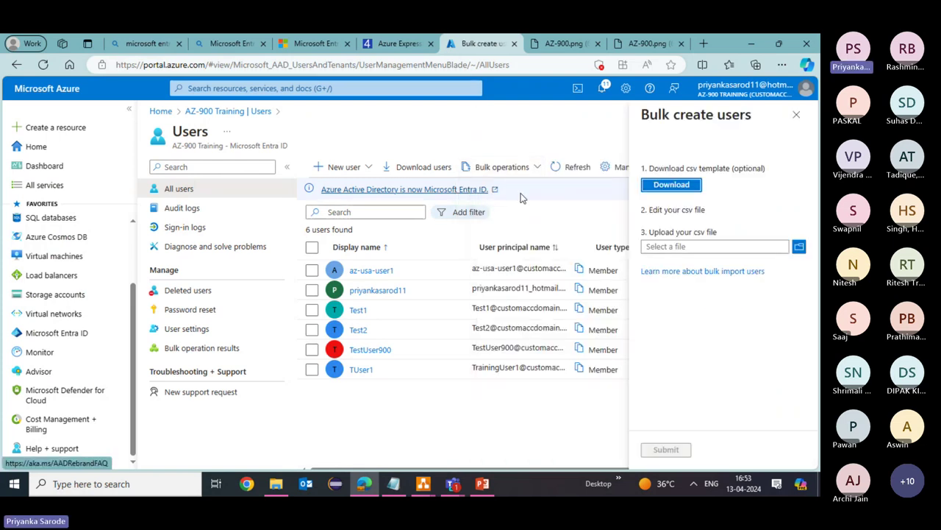
pyautogui.click(694, 189)
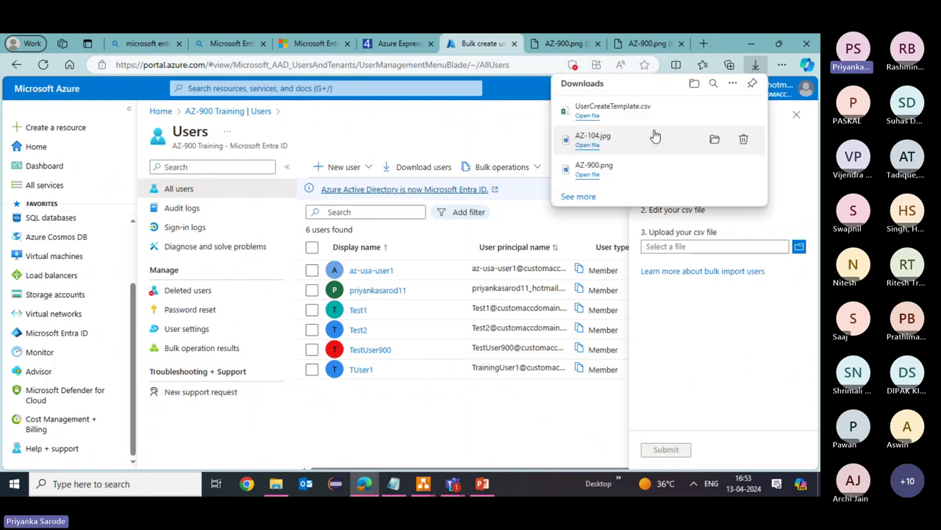
pyautogui.click(628, 114)
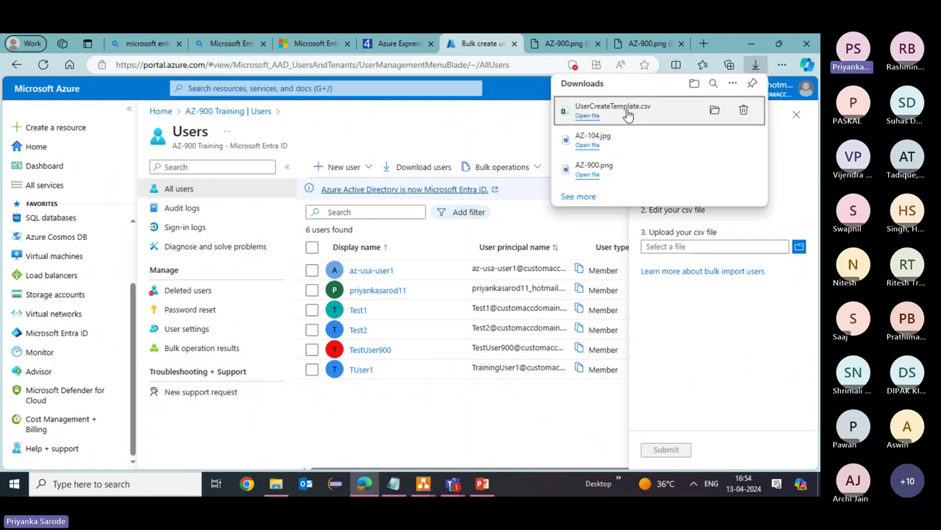
pyautogui.click(611, 117)
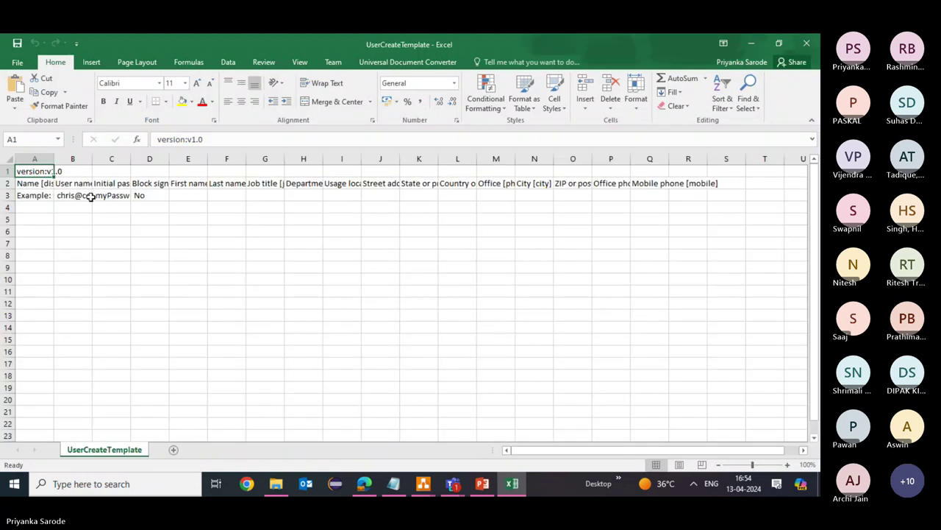
# Step: Reopen the template, examine its example row with columns A to D widened, and close the workbook without saving
pyautogui.click(807, 43)
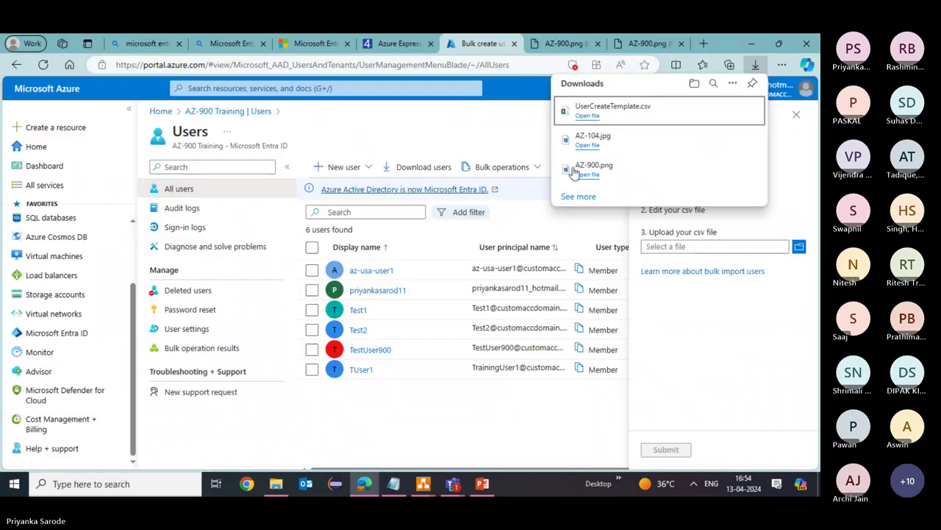
pyautogui.click(602, 112)
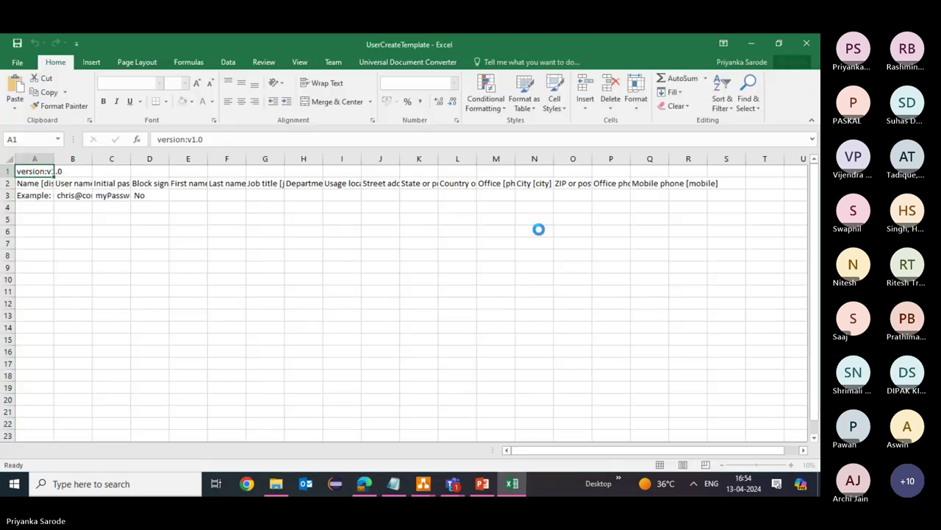
pyautogui.click(74, 193)
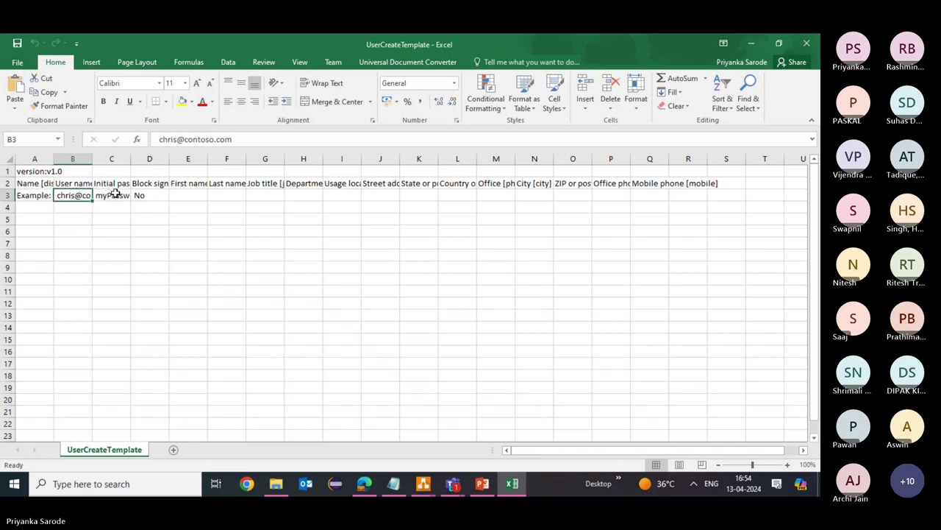
pyautogui.click(119, 195)
pyautogui.click(143, 195)
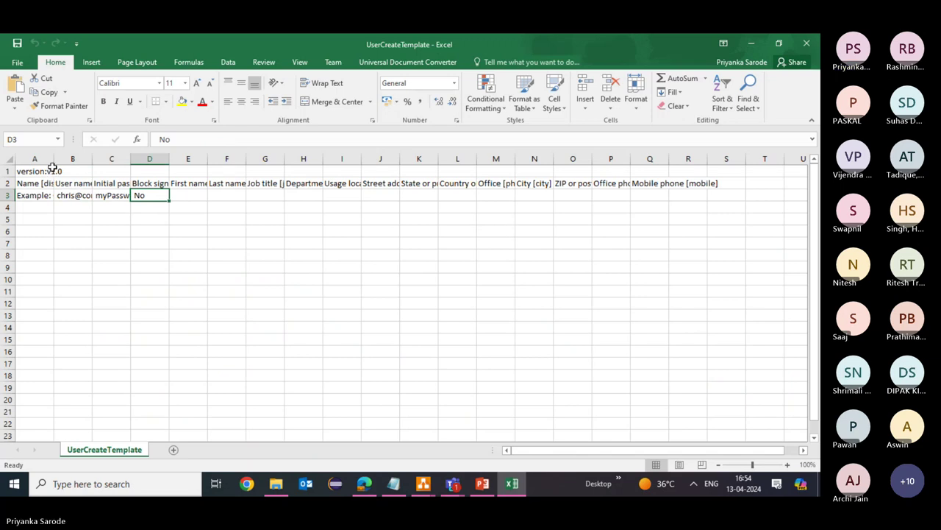
pyautogui.moveTo(53, 159); pyautogui.dragTo(146, 158)
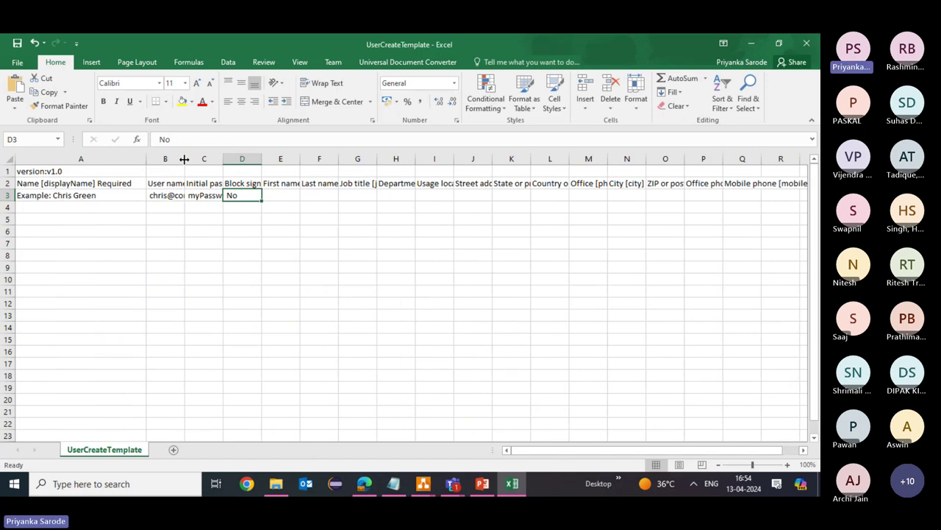
pyautogui.moveTo(184, 159); pyautogui.dragTo(482, 160)
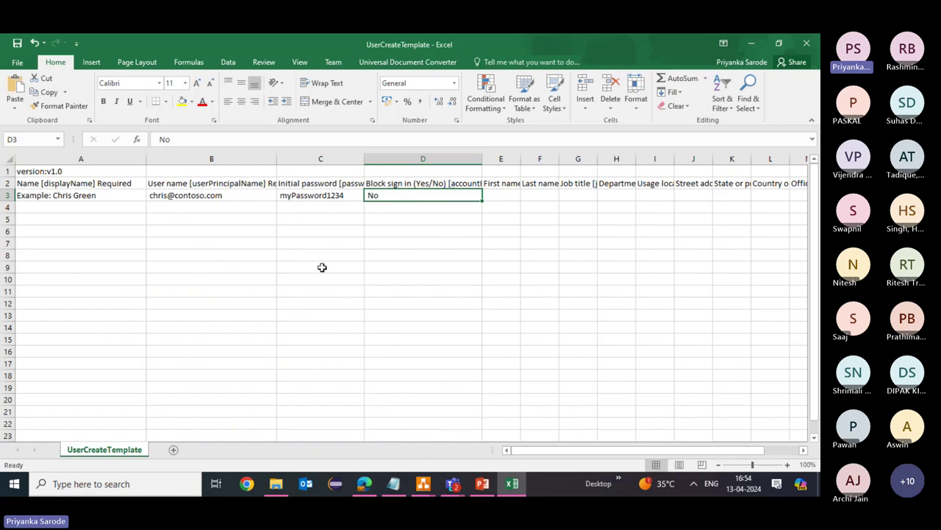
pyautogui.click(806, 43)
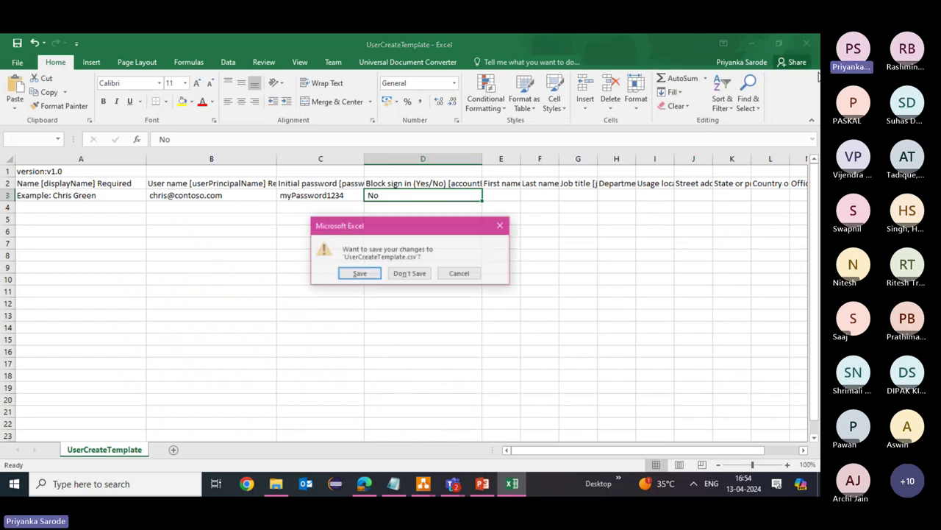
pyautogui.click(359, 273)
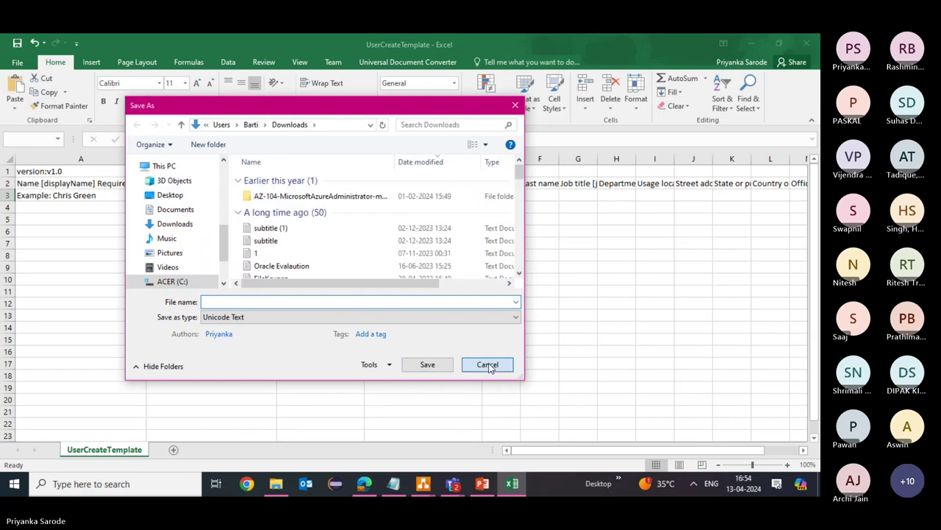
pyautogui.click(488, 364)
pyautogui.click(412, 273)
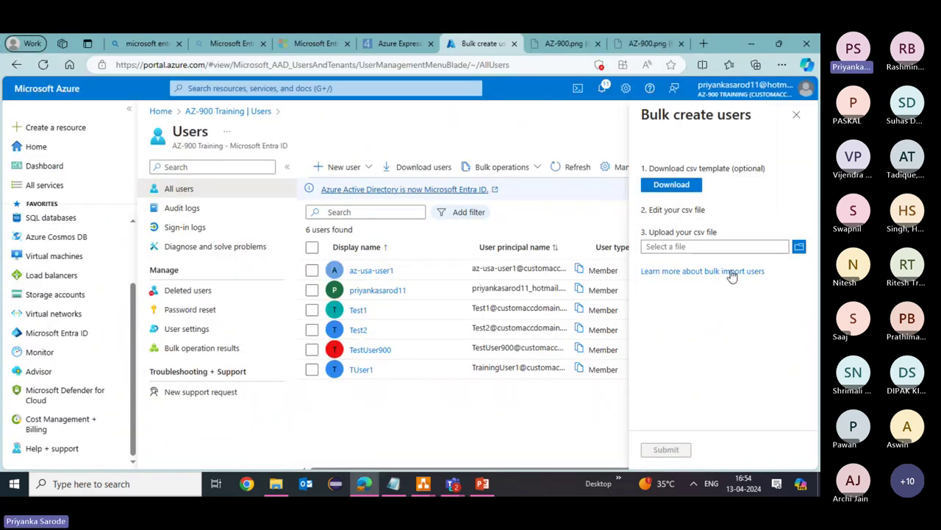
# Step: Try to upload UserCreateTemplate.csv from the Downloads folder for bulk user creation, and close the bulk create form
pyautogui.click(728, 245)
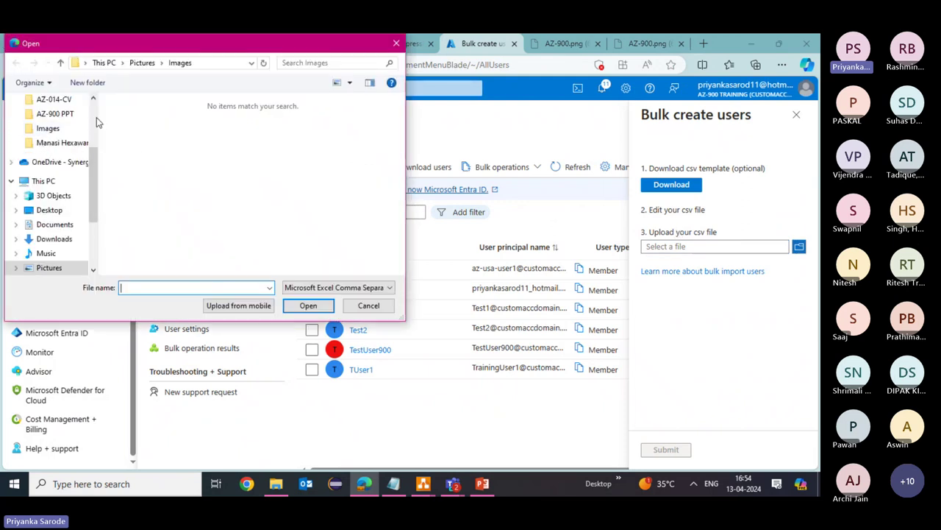
pyautogui.scroll(3, 66, 140)
pyautogui.click(65, 138)
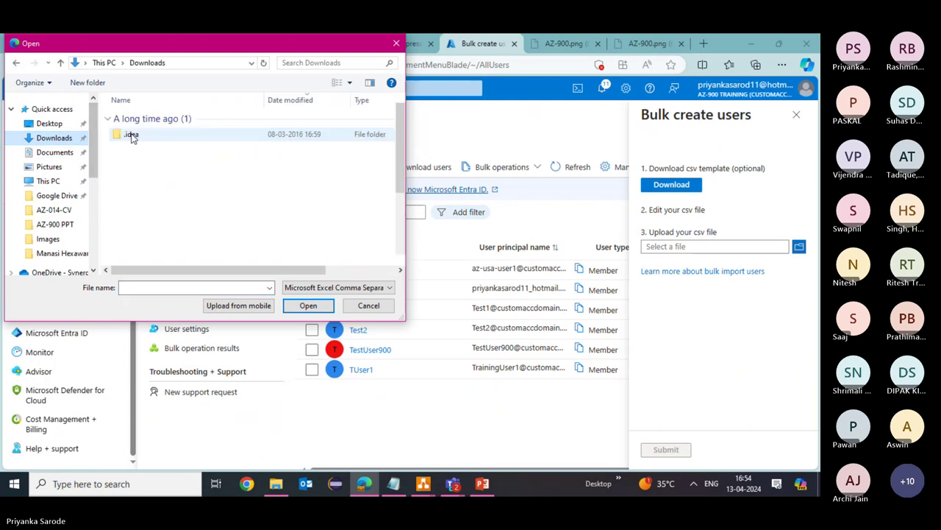
pyautogui.click(140, 134)
pyautogui.click(306, 305)
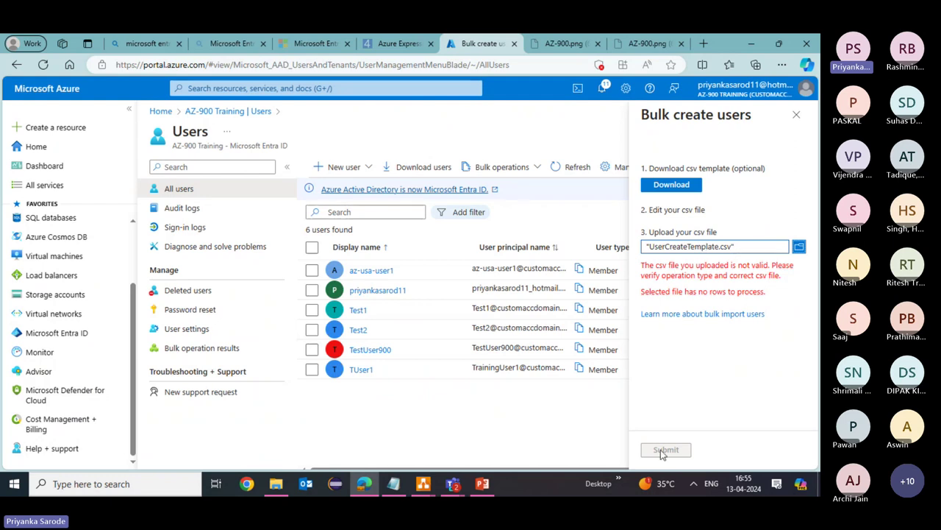
pyautogui.click(796, 114)
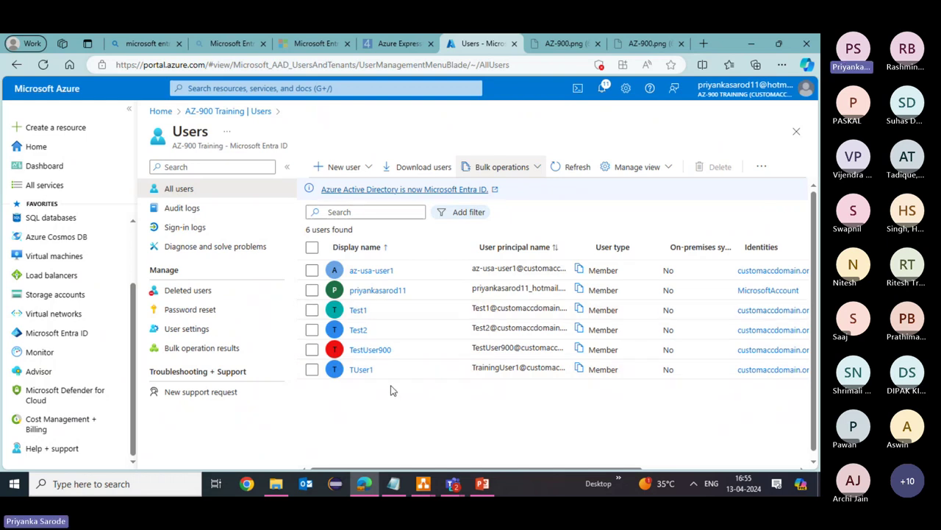
# Step: Start an external user invitation from the Users list and go to its e-mail field
pyautogui.click(358, 168)
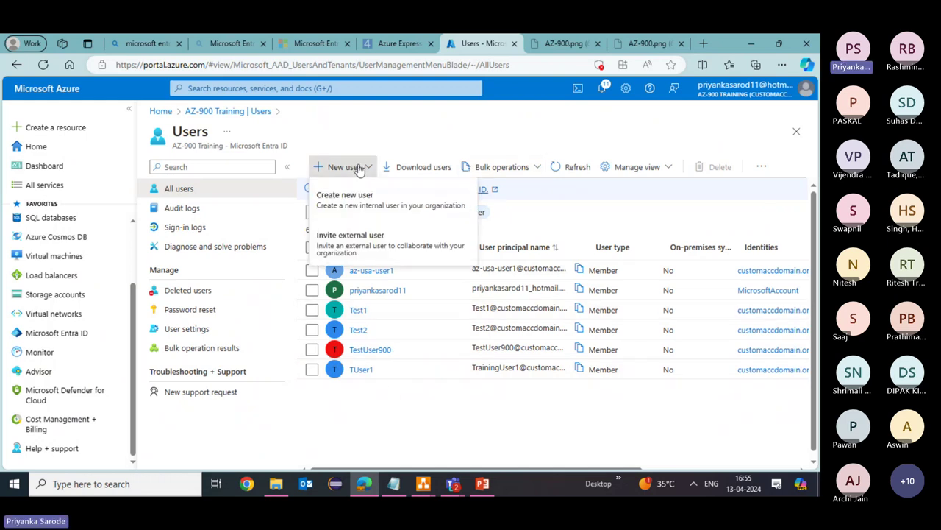
pyautogui.click(347, 239)
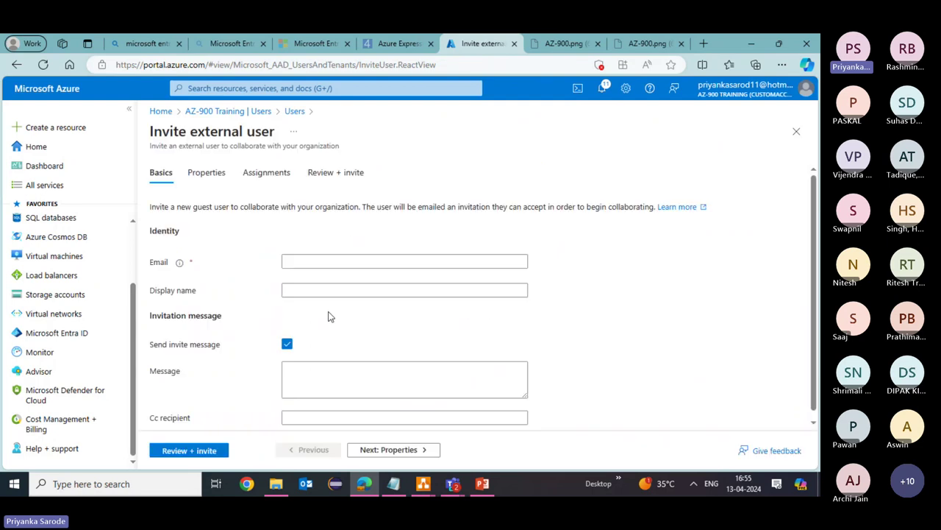
pyautogui.click(330, 262)
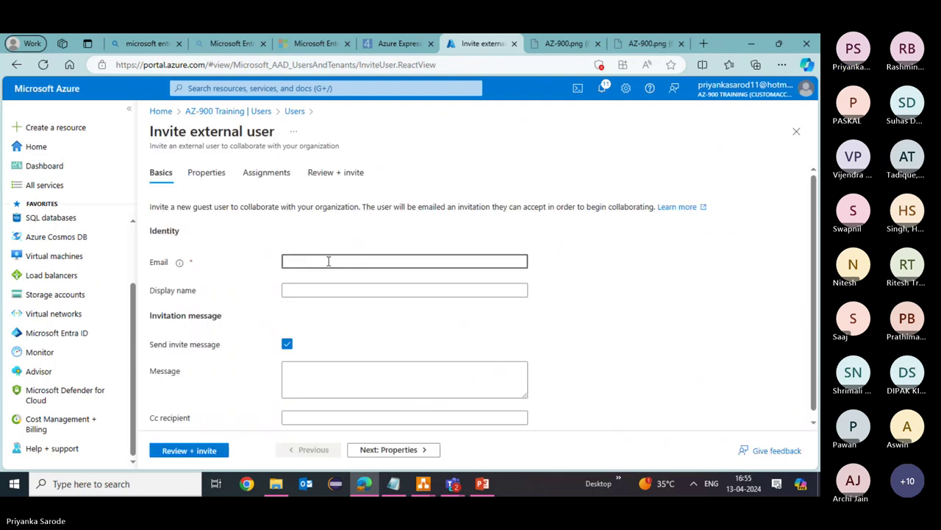
# Step: Switch to the Teams meeting, check the chat for participants' messages, and return to the external user invitation
pyautogui.click(450, 485)
pyautogui.click(405, 441)
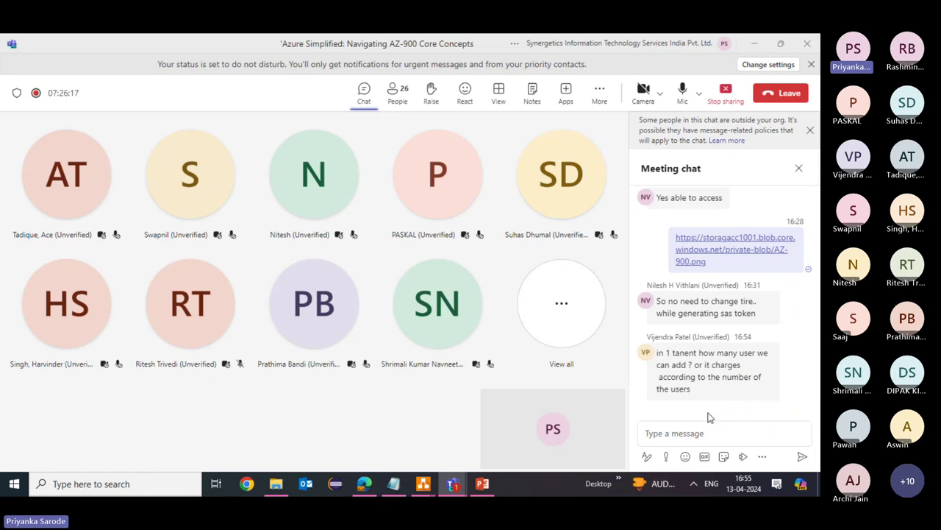
pyautogui.click(669, 430)
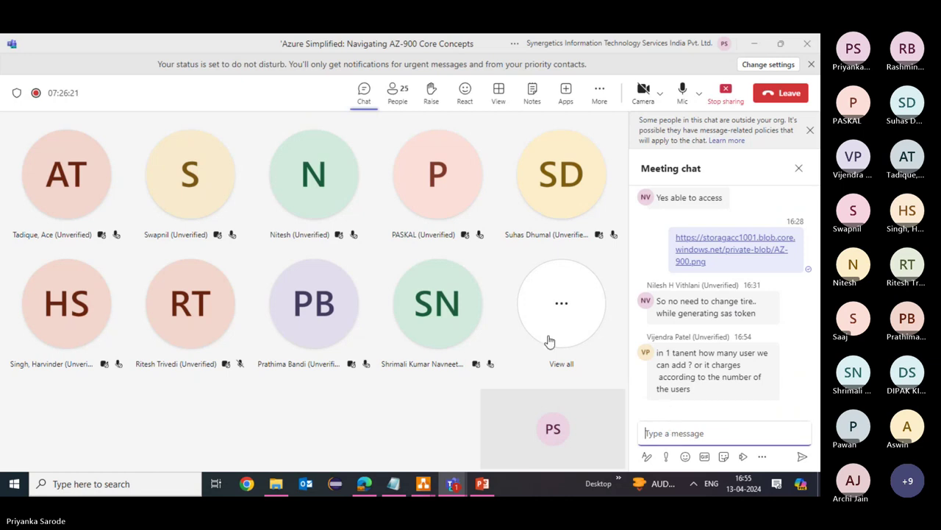
pyautogui.hotkey('alt', 'Tab')
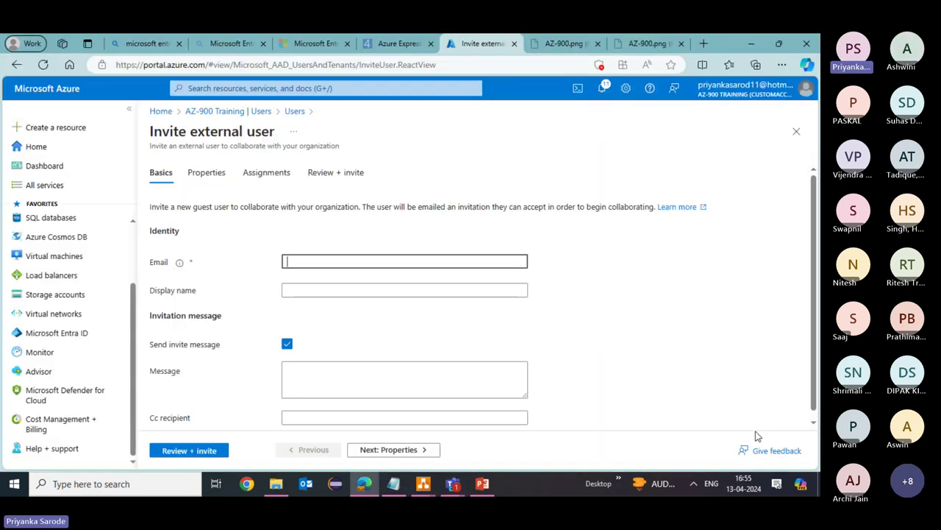
# Step: Copy the participant's e-mail address from the Teams meeting chat and paste it as the external user's e-mail in the Azure portal
pyautogui.hotkey('alt', 'Tab')
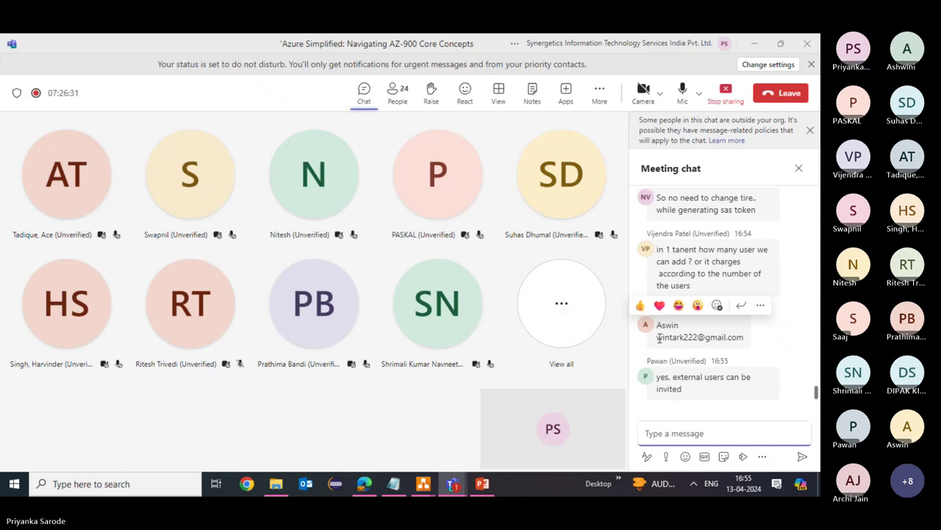
pyautogui.moveTo(658, 337); pyautogui.dragTo(746, 342)
pyautogui.hotkey('ctrl', 'c')
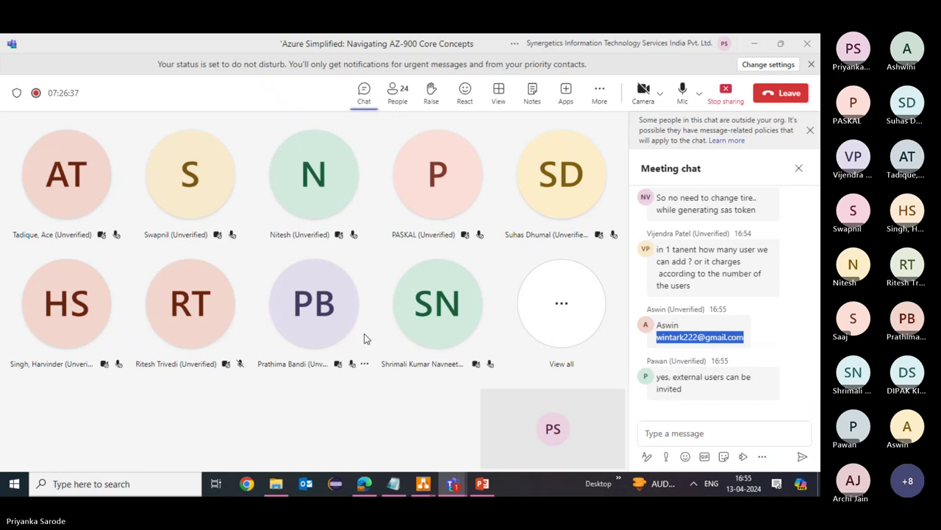
pyautogui.hotkey('alt', 'Tab')
pyautogui.hotkey('ctrl', 'v')
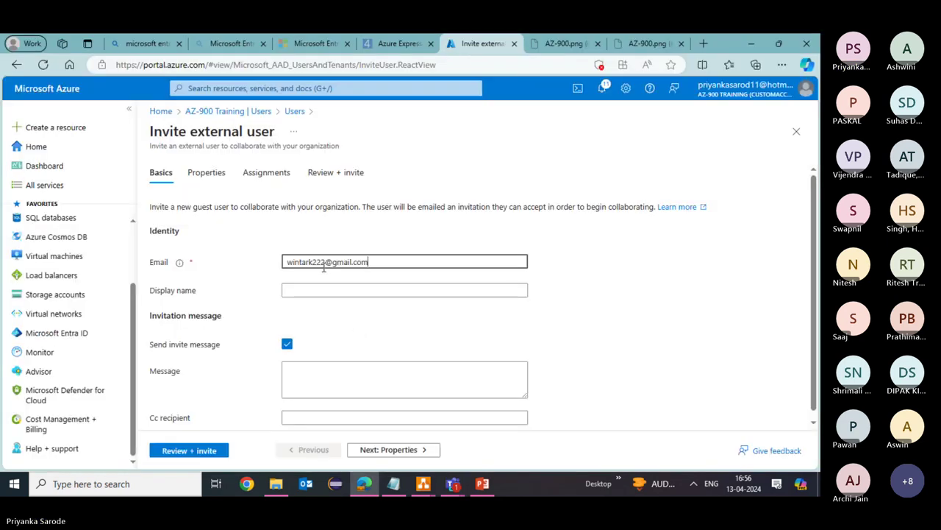
# Step: Enter the participant's display name for the external user and advance through the properties to the assignments, keeping the user type as Guest
pyautogui.click(343, 289)
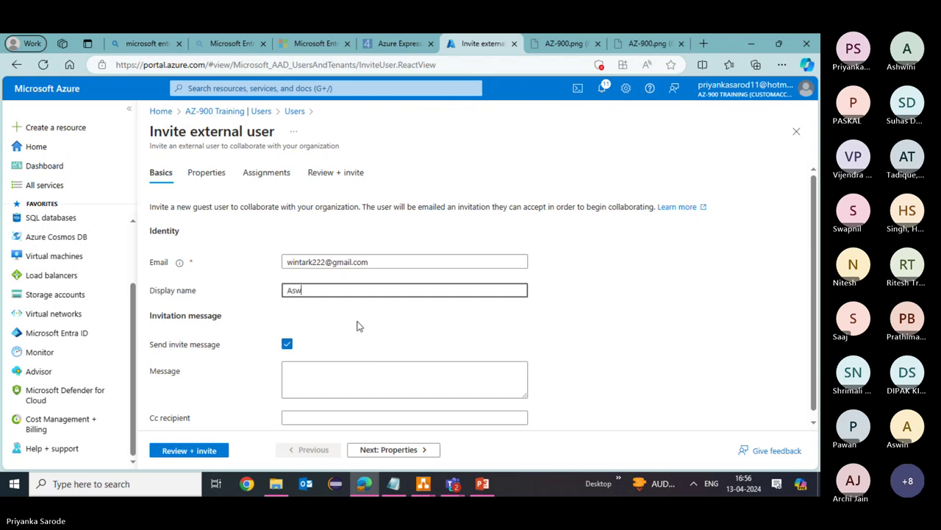
pyautogui.click(326, 374)
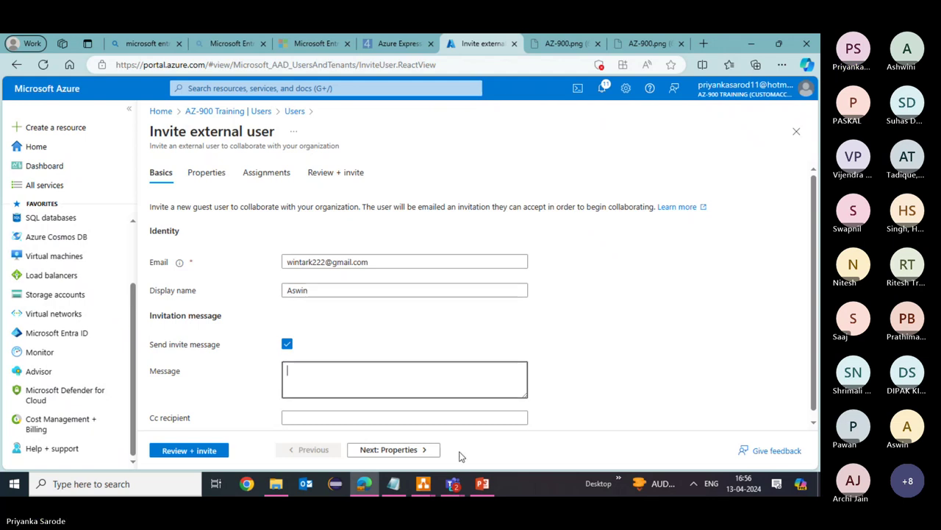
pyautogui.click(409, 448)
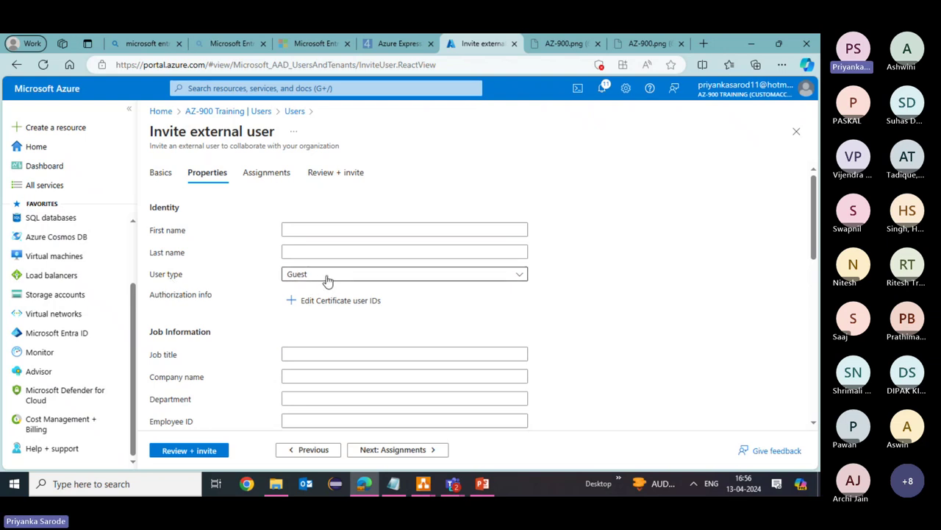
pyautogui.click(390, 451)
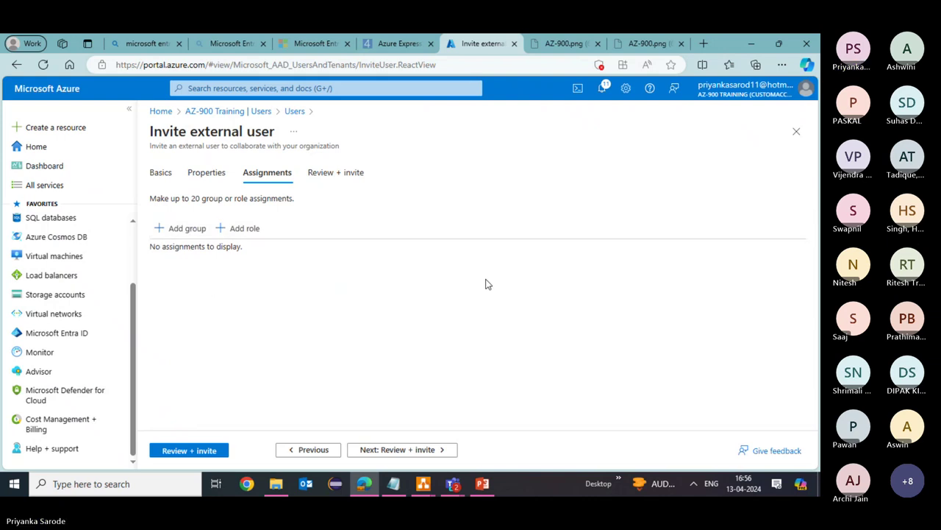
# Step: View the available directory roles without assigning one, and review and send the external user invitation
pyautogui.click(254, 232)
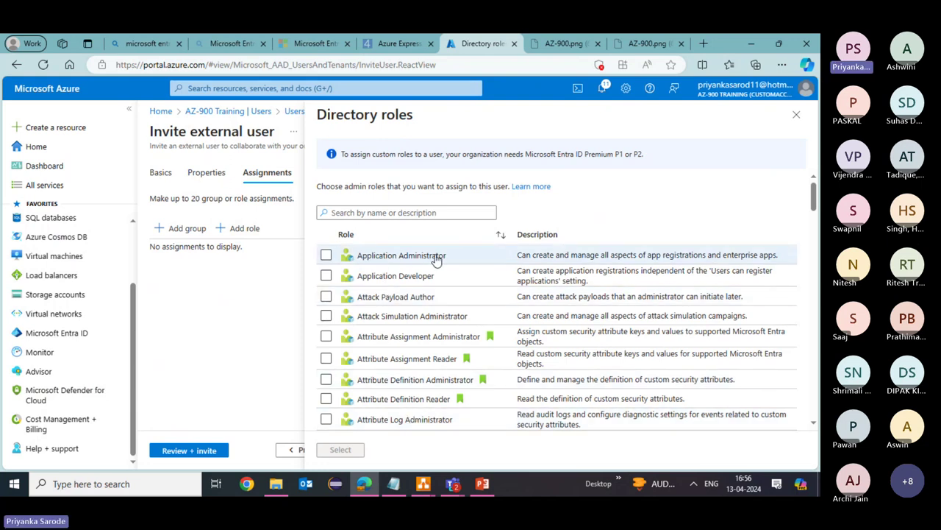
pyautogui.click(796, 114)
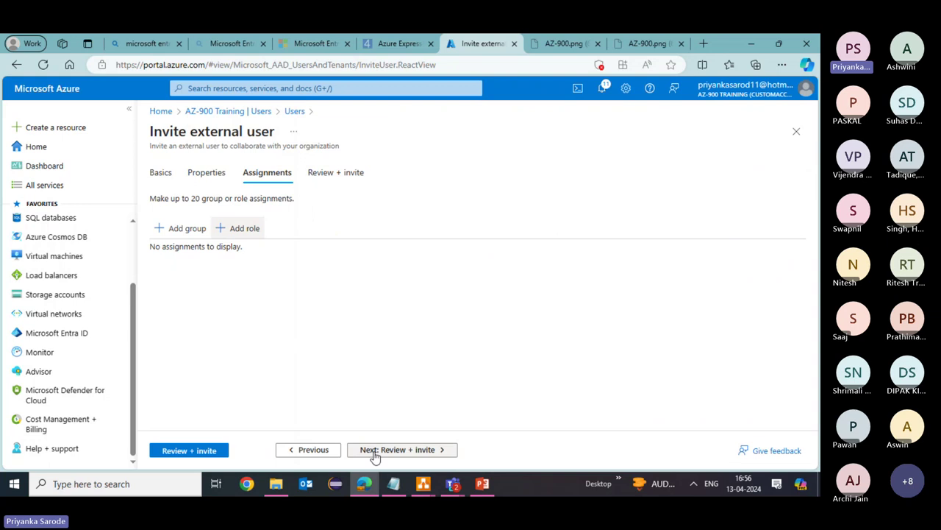
pyautogui.click(414, 450)
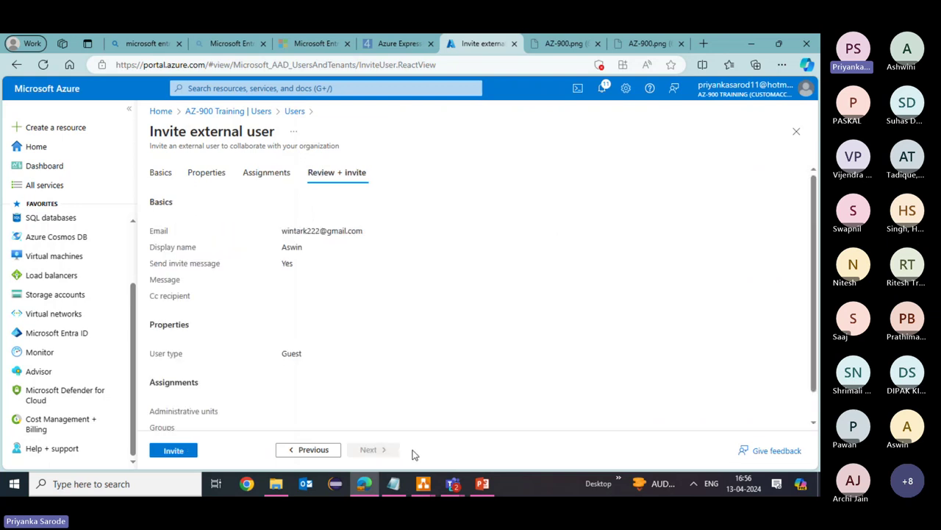
pyautogui.click(182, 449)
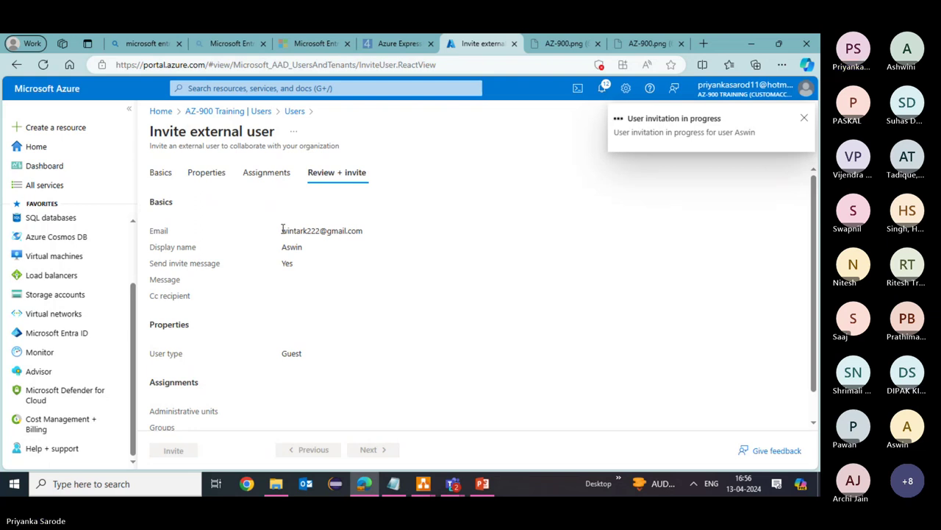
# Step: Copy the second participant's e-mail address from the Teams meeting chat and return to the Users list in the Azure portal
pyautogui.hotkey('alt', 'Tab')
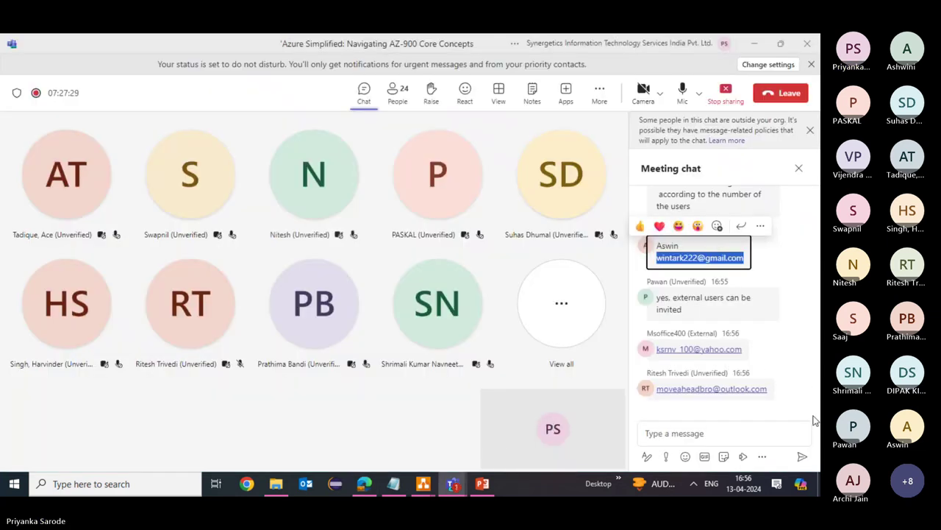
pyautogui.rightClick(668, 352)
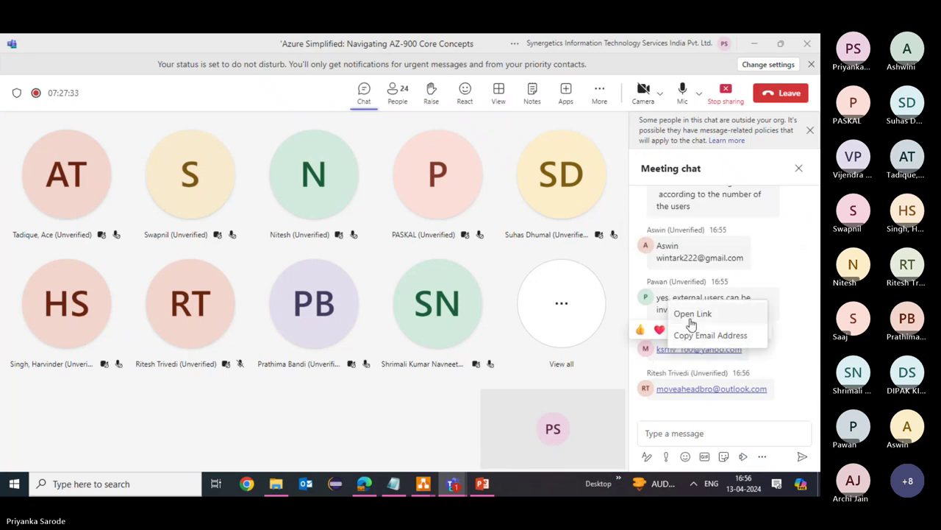
pyautogui.click(694, 336)
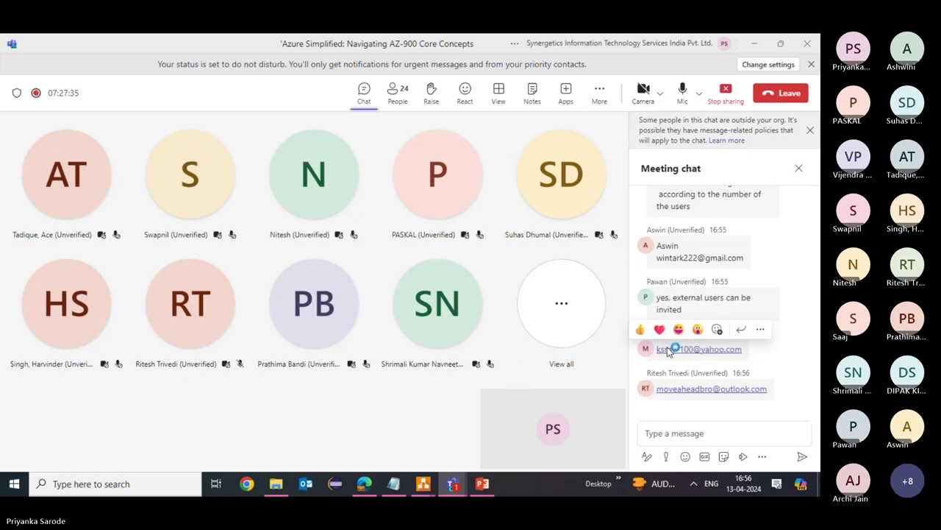
pyautogui.hotkey('alt', 'Tab')
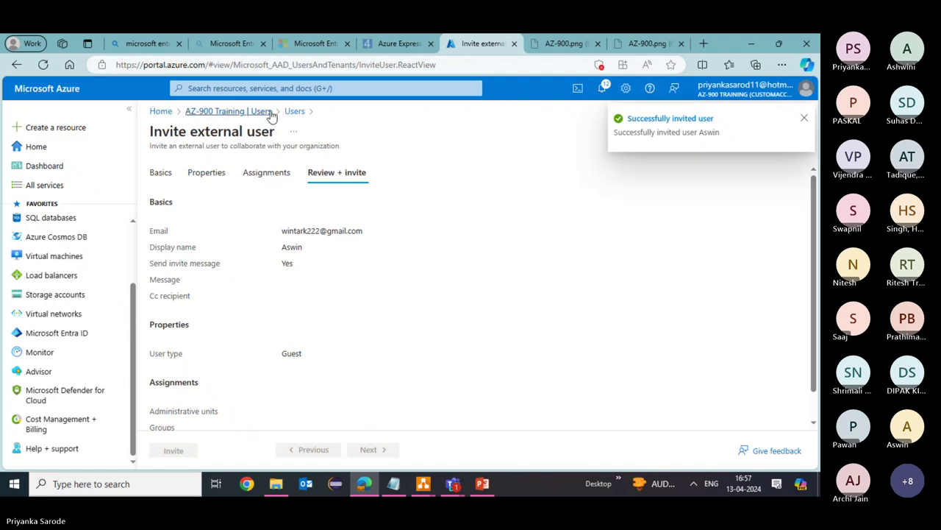
pyautogui.click(296, 112)
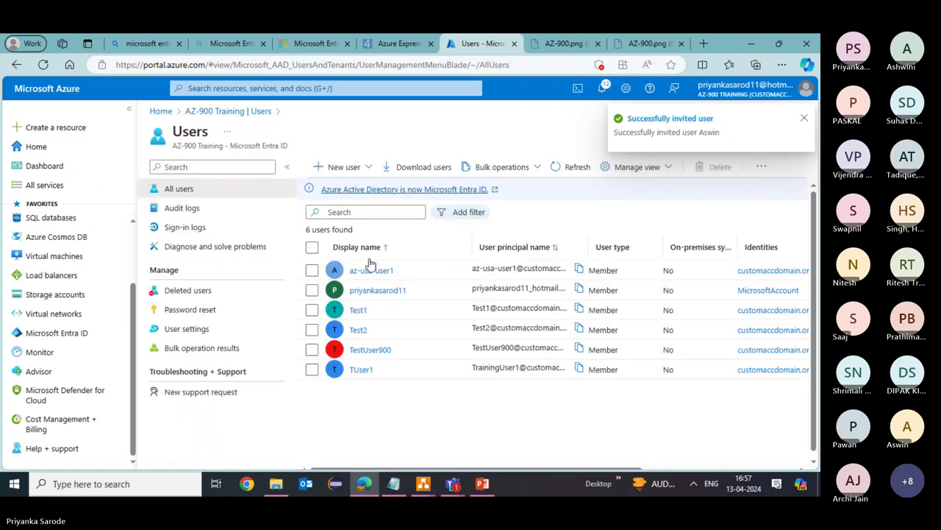
pyautogui.click(343, 167)
pyautogui.click(344, 195)
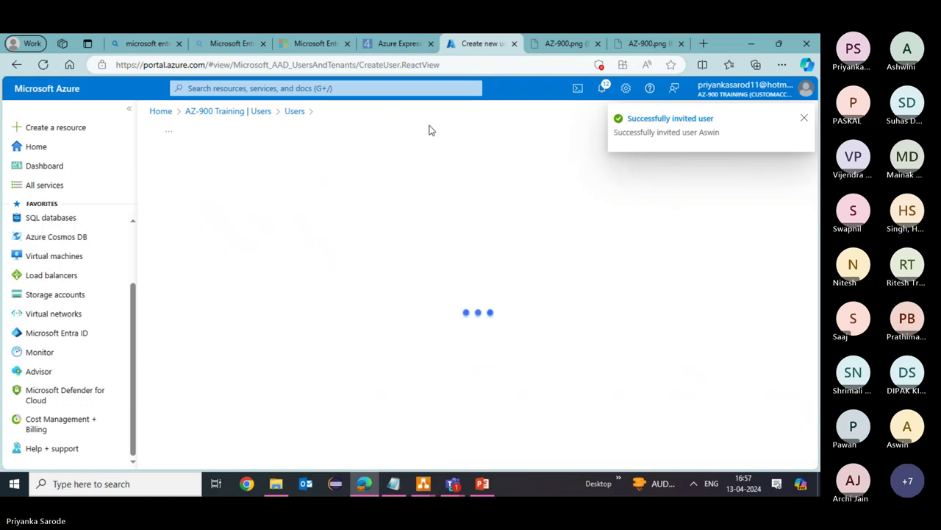
pyautogui.click(805, 119)
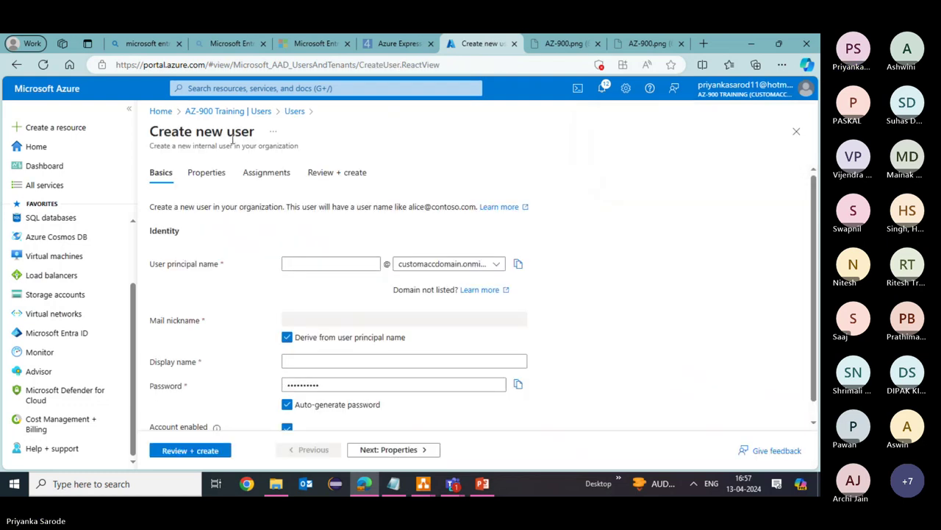
pyautogui.click(295, 111)
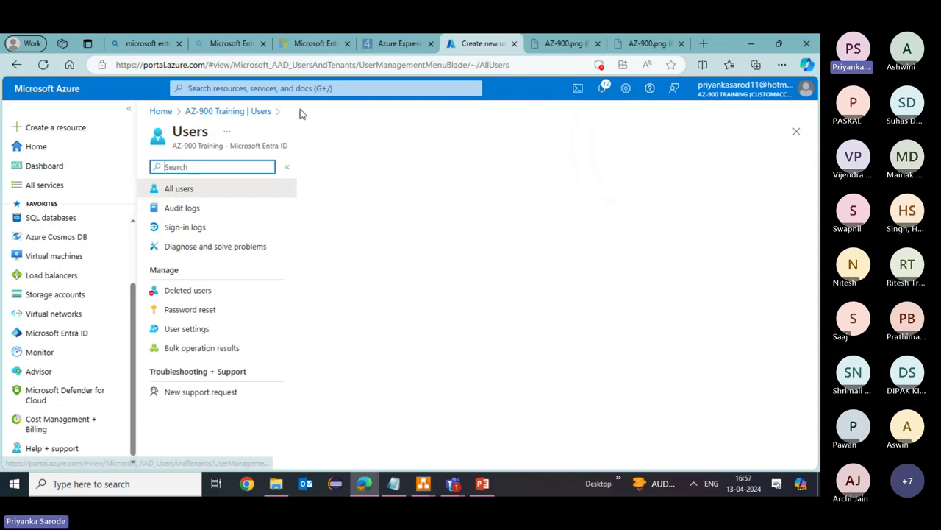
# Step: Start another external user invitation from the Users list and paste the copied e-mail address as the user's e-mail
pyautogui.click(340, 167)
pyautogui.click(351, 244)
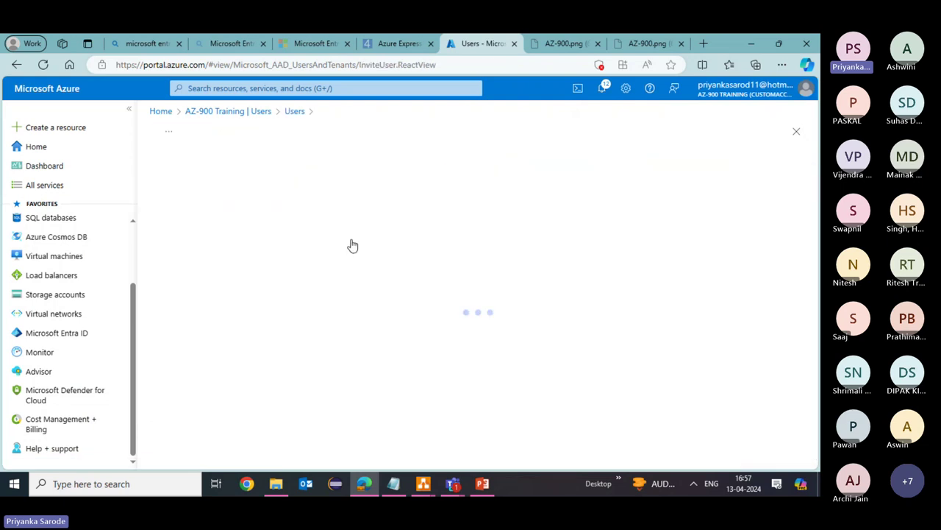
pyautogui.click(330, 262)
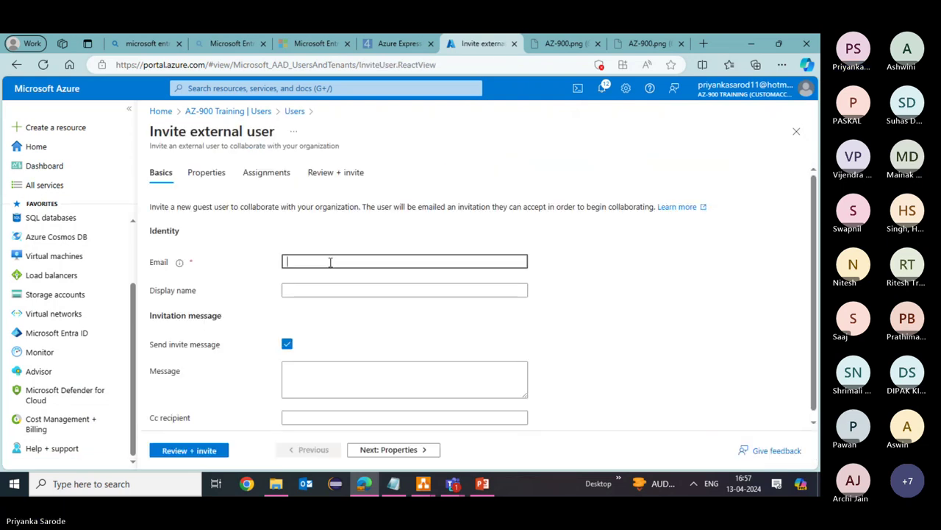
pyautogui.hotkey('ctrl', 'v')
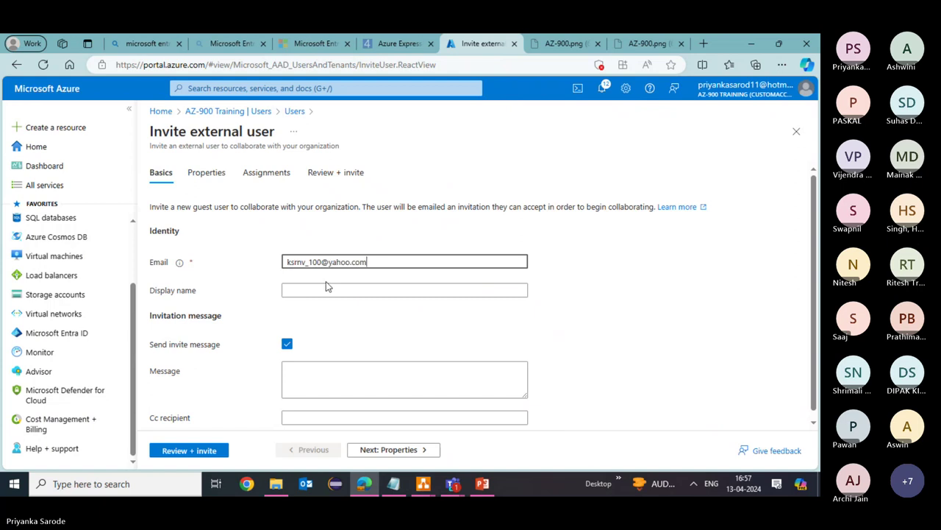
# Step: Check the Teams meeting chat for the participant's display name and return to the external user invitation
pyautogui.click(320, 290)
pyautogui.hotkey('alt', 'Tab')
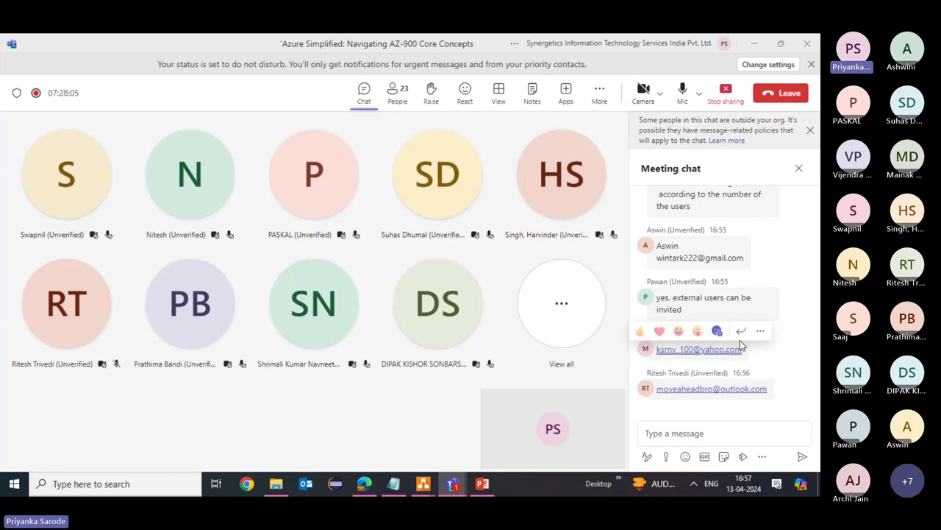
pyautogui.hotkey('alt', 'Tab')
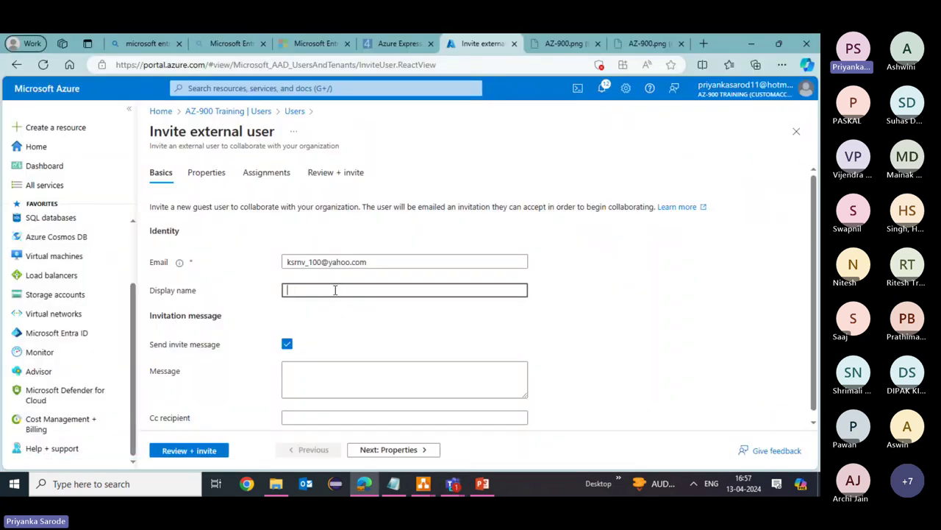
# Step: Replace the invitation's e-mail with the address of another participant copied from the Teams meeting chat, and enter that participant's display name
pyautogui.hotkey('alt', 'Tab')
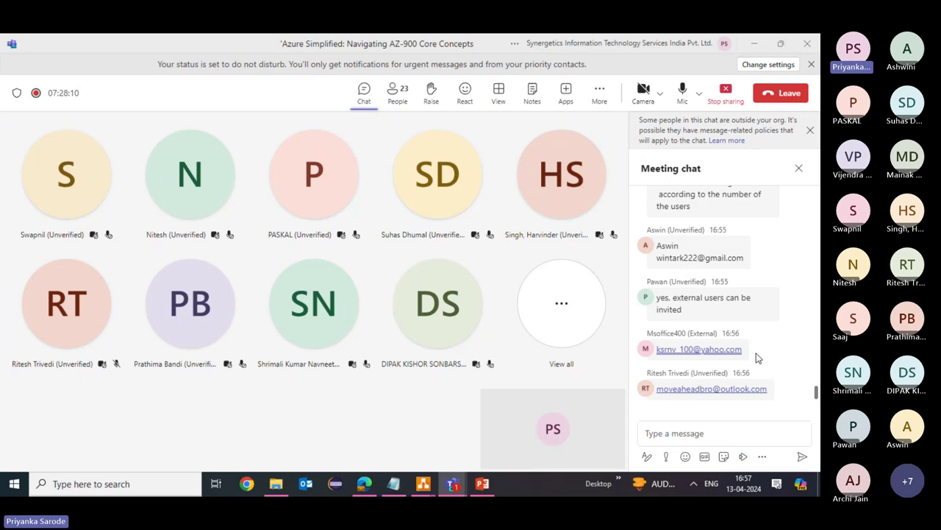
pyautogui.rightClick(690, 389)
pyautogui.click(710, 375)
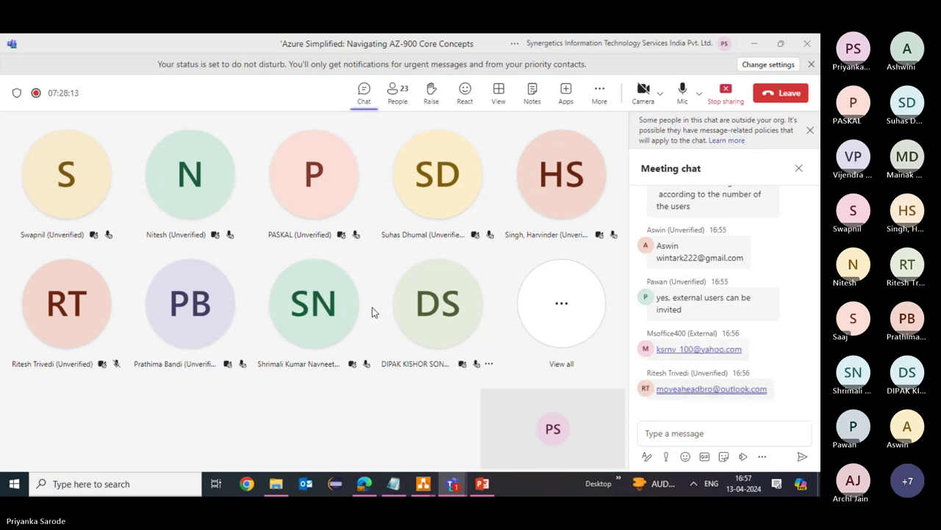
pyautogui.hotkey('alt', 'Tab')
pyautogui.moveTo(401, 259); pyautogui.dragTo(273, 259)
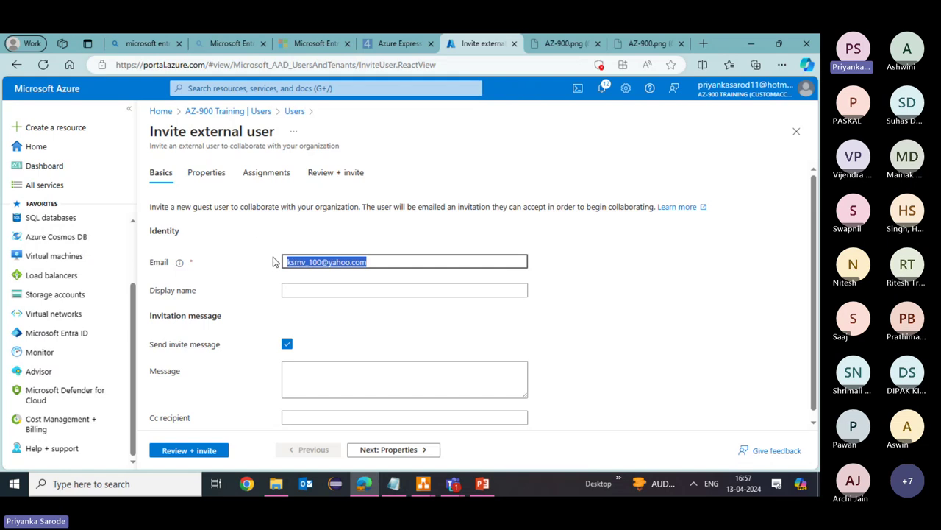
pyautogui.hotkey('ctrl', 'v')
pyautogui.click(329, 291)
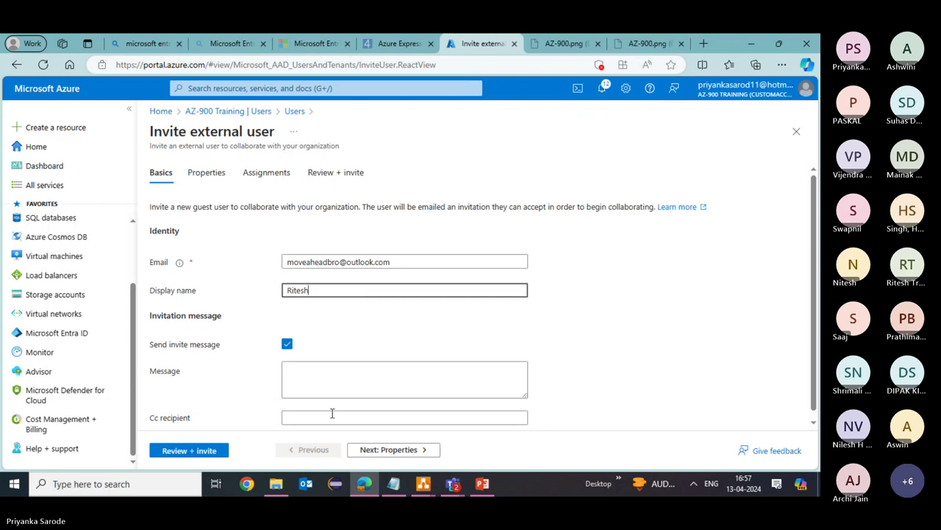
# Step: Advance past the properties and assignments with their defaults, and send the invitation to the second guest user
pyautogui.click(406, 456)
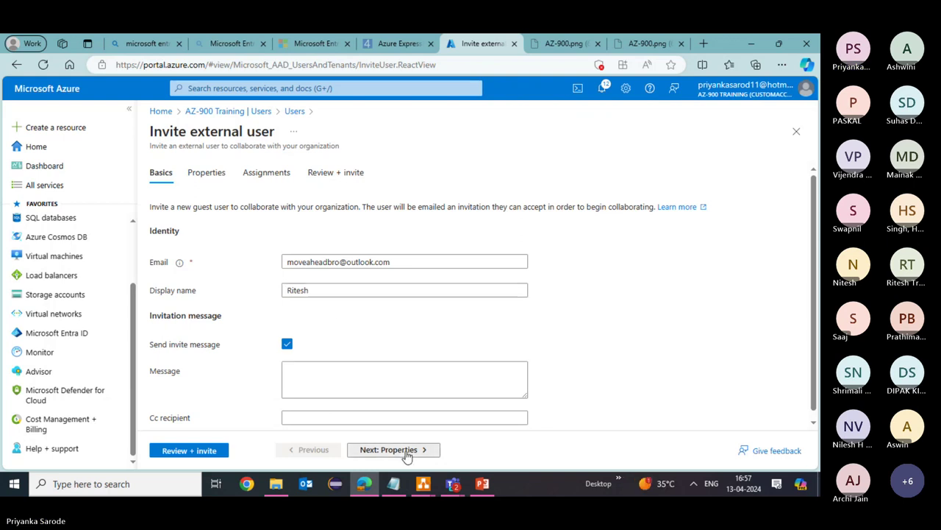
pyautogui.click(407, 456)
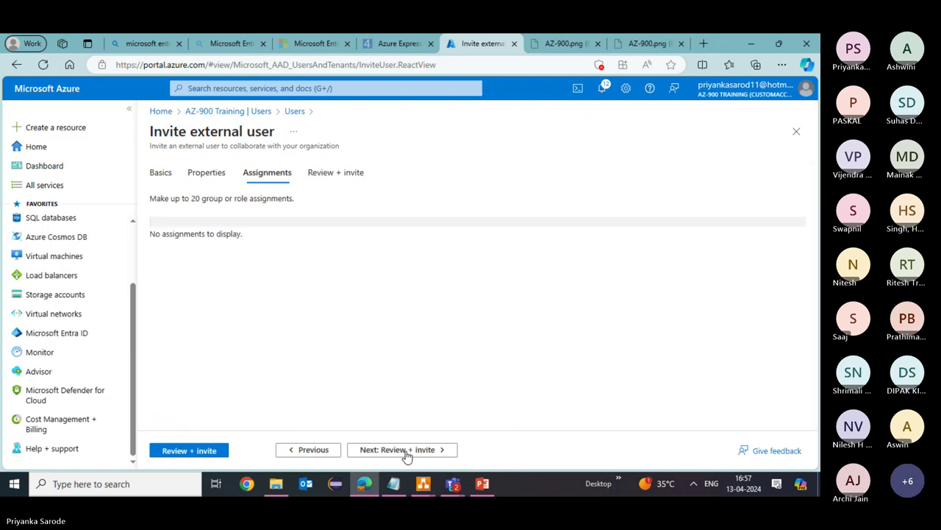
pyautogui.click(407, 456)
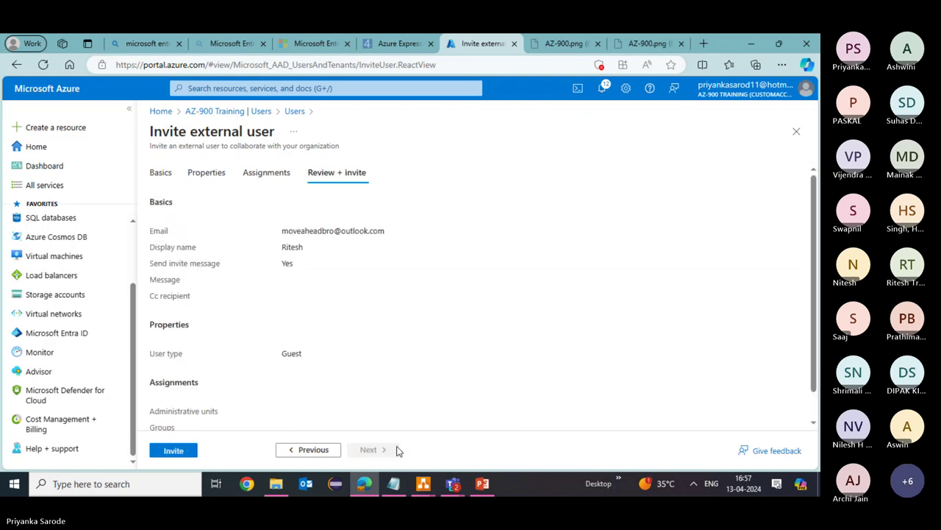
pyautogui.click(173, 450)
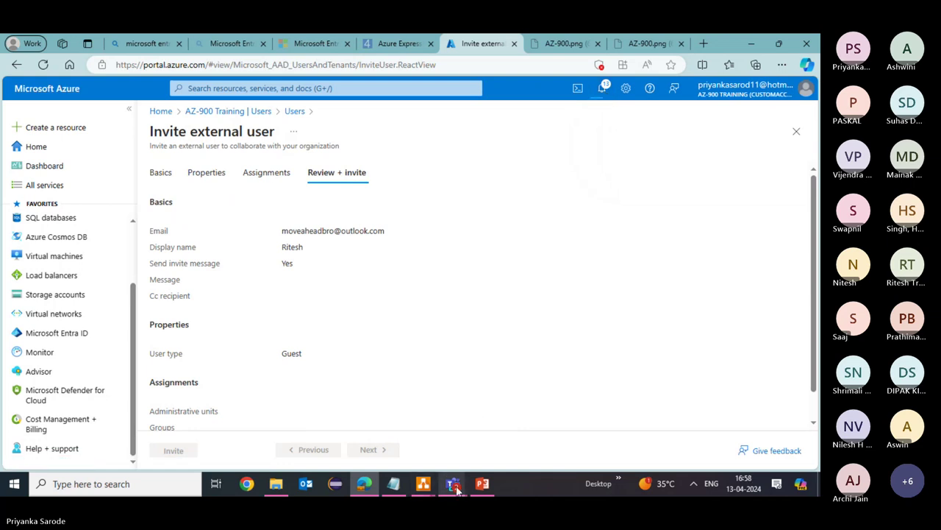
# Step: Copy the remaining participant's e-mail address from the Teams meeting chat, and return to the portal's Users list and refresh it
pyautogui.moveTo(456, 488)
pyautogui.click(426, 434)
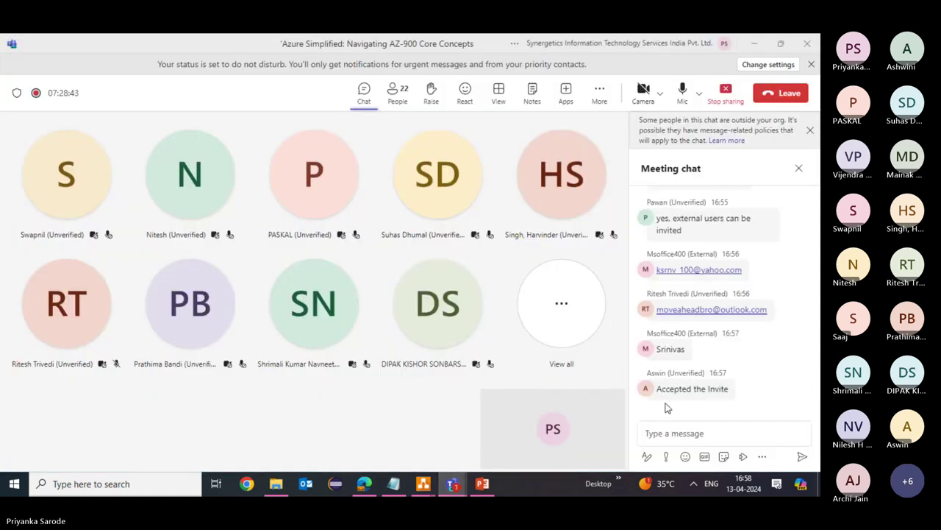
pyautogui.rightClick(664, 272)
pyautogui.click(681, 256)
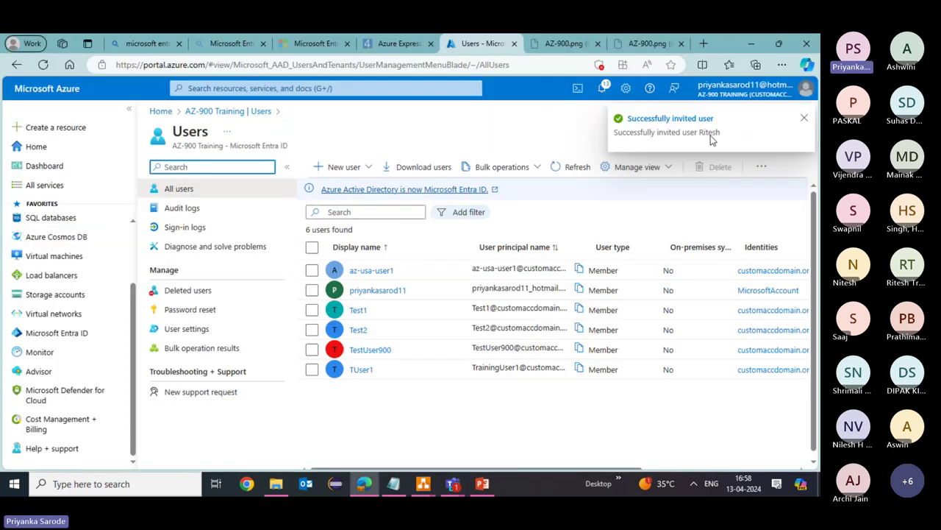
pyautogui.click(573, 167)
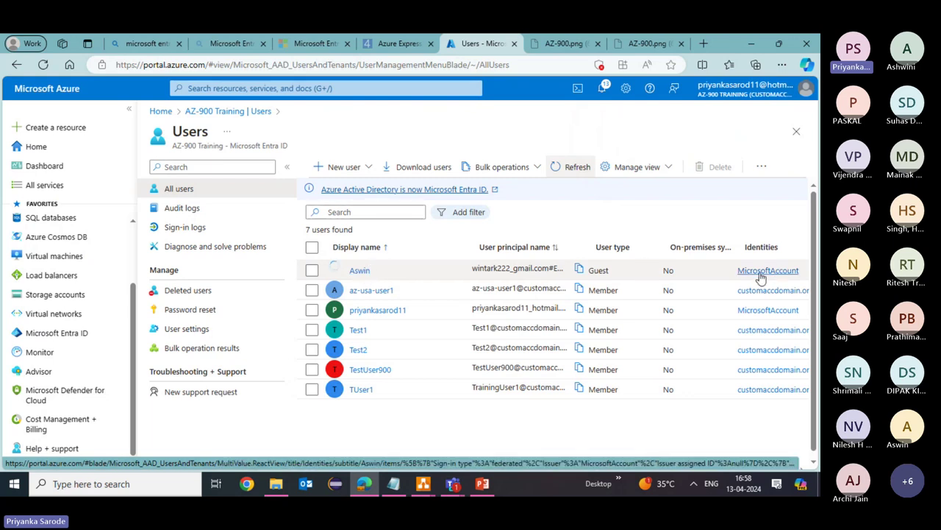
# Step: Start another external user invitation with the participant's copied e-mail address and enter that participant's display name
pyautogui.click(342, 168)
pyautogui.click(346, 244)
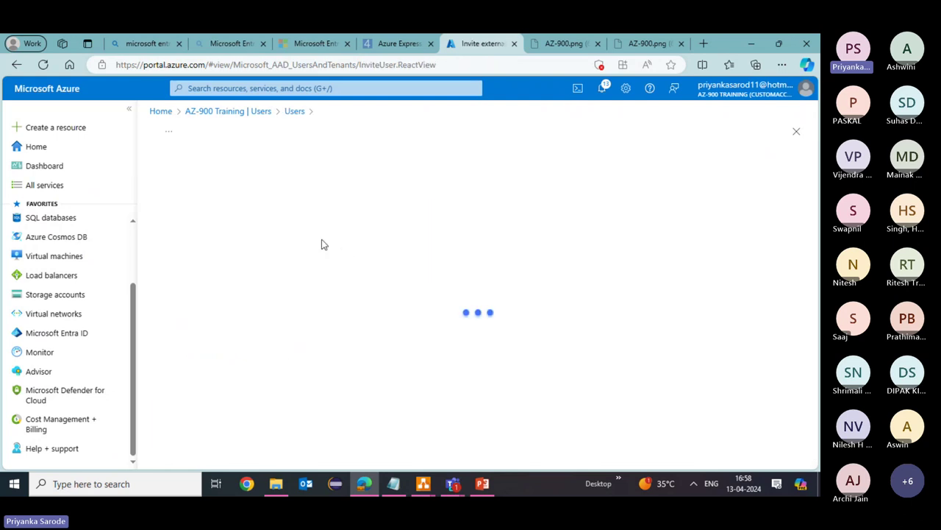
pyautogui.click(302, 260)
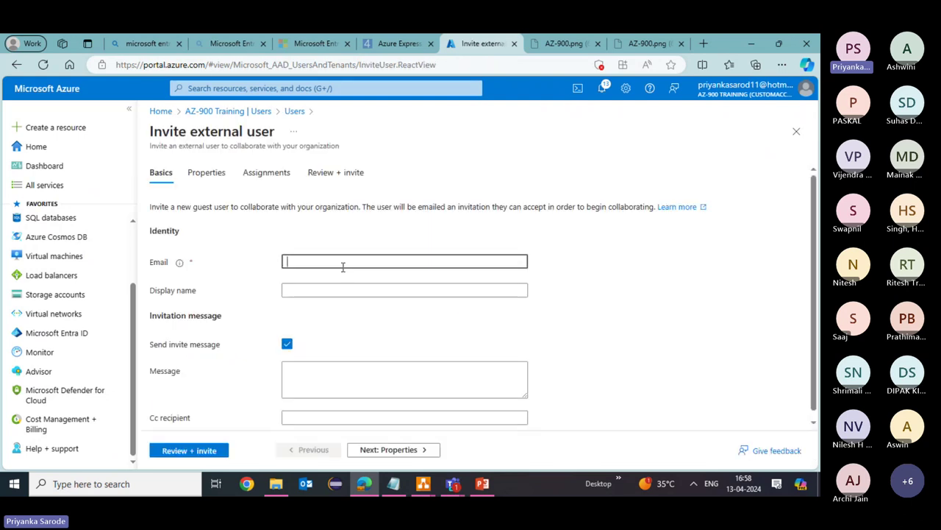
pyautogui.hotkey('ctrl', 'v')
pyautogui.click(325, 291)
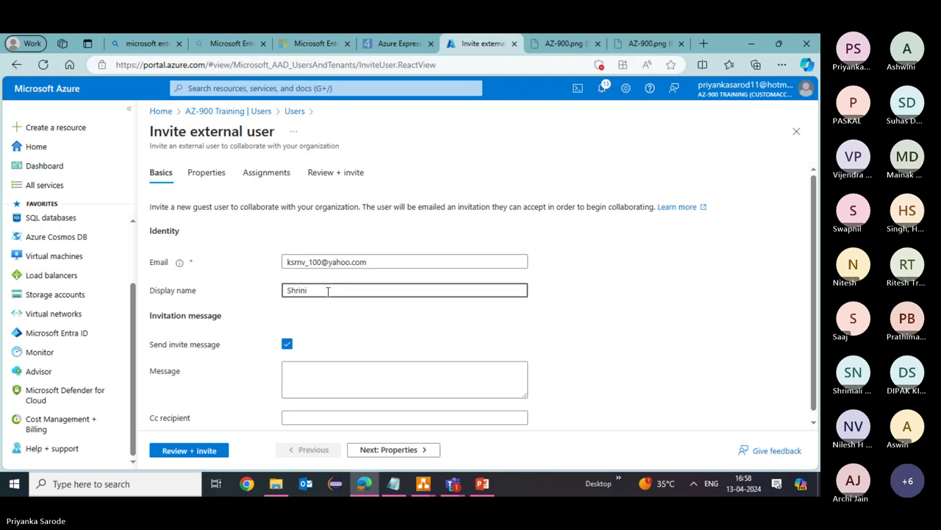
# Step: Advance past the properties and assignments with their defaults, send the invitation to the third guest user, and refresh the Users list
pyautogui.click(379, 449)
pyautogui.click(380, 450)
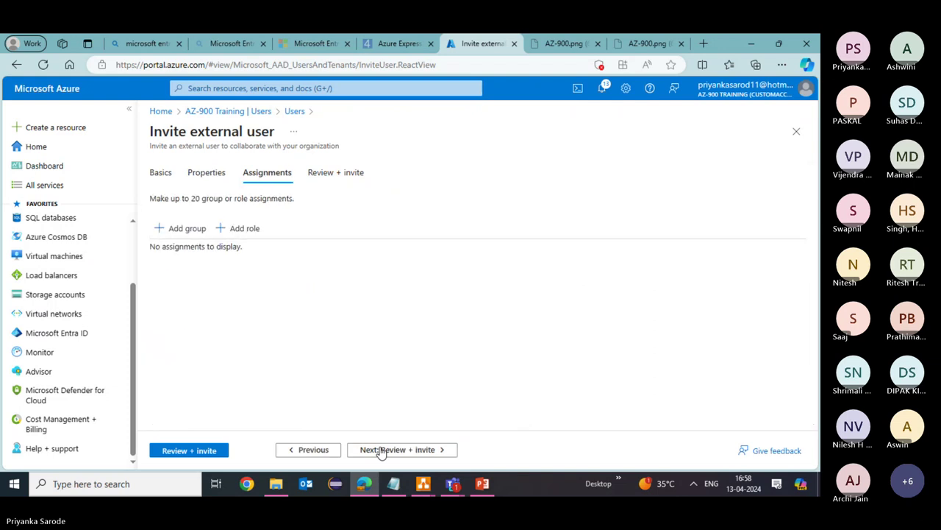
pyautogui.click(381, 450)
pyautogui.click(170, 450)
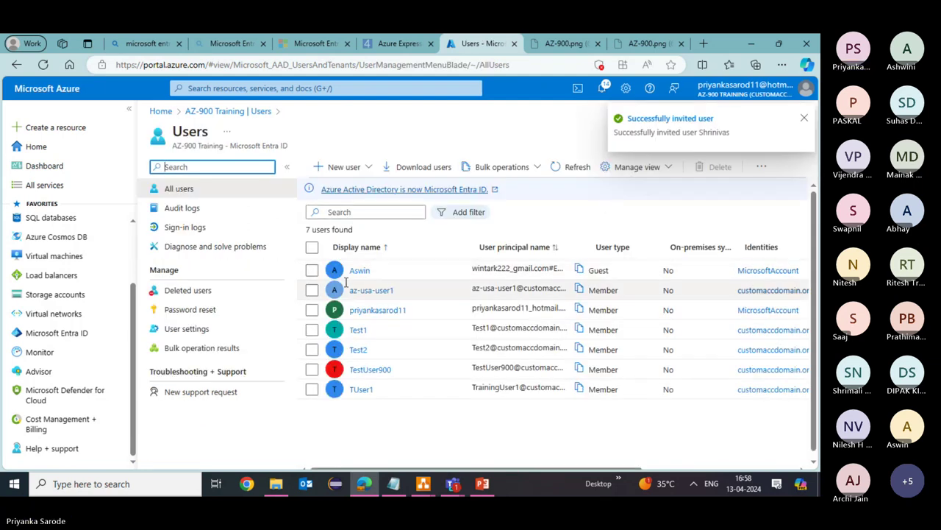
pyautogui.click(573, 166)
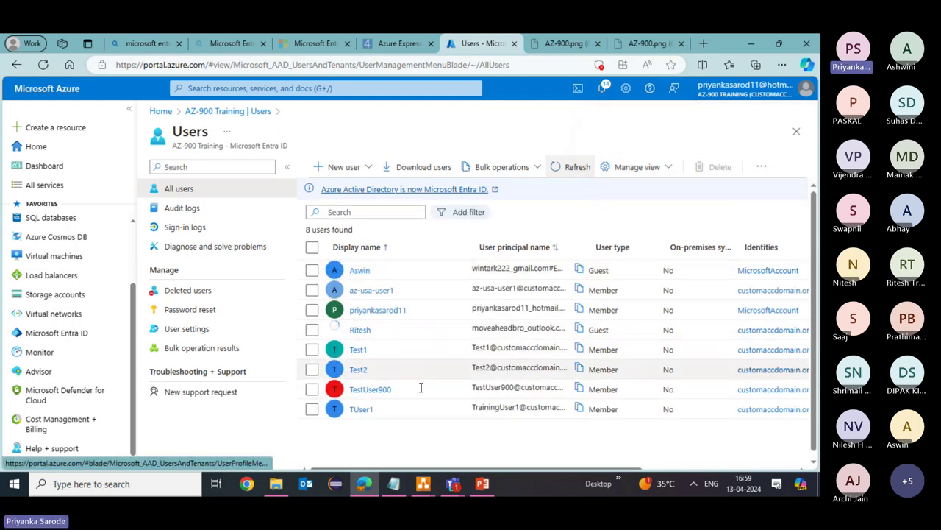
pyautogui.click(577, 167)
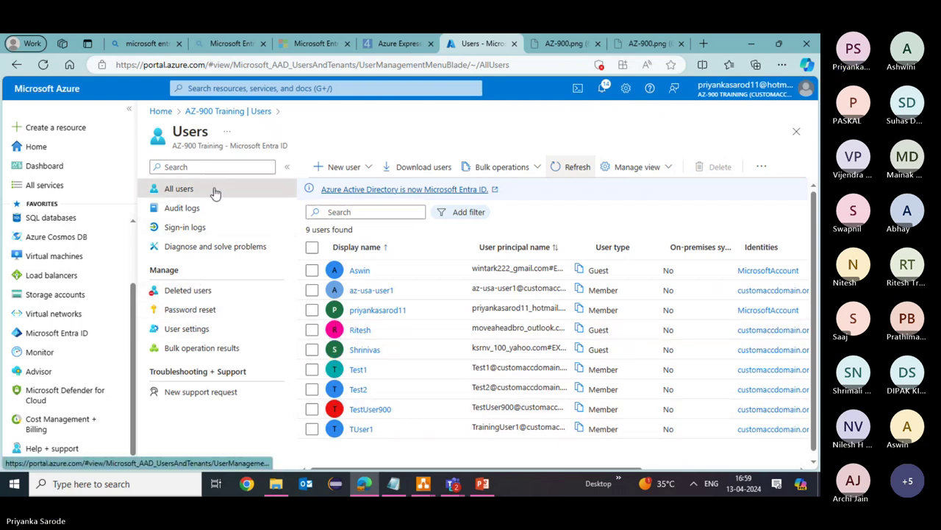
# Step: Return to the portal home, open the AZ-900 Training tenant's Microsoft Entra ID overview, and look through its management options
pyautogui.click(206, 111)
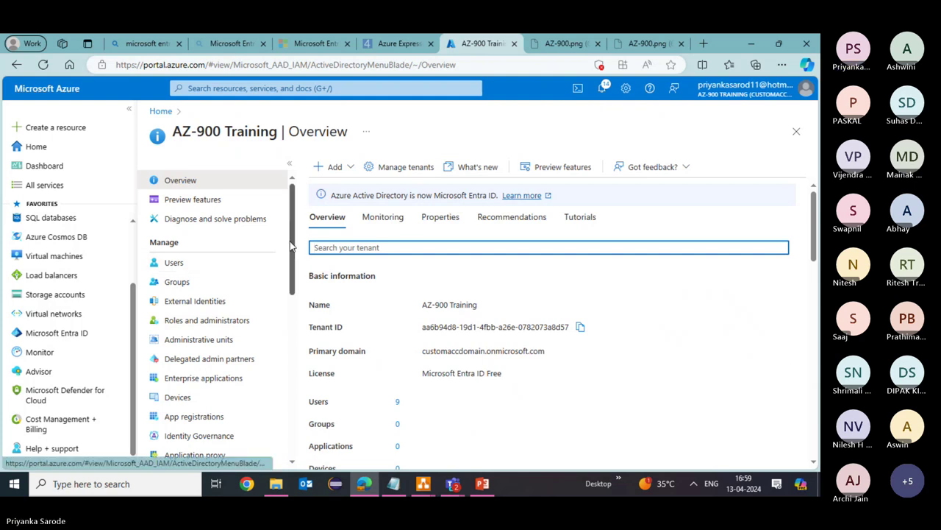
pyautogui.click(176, 262)
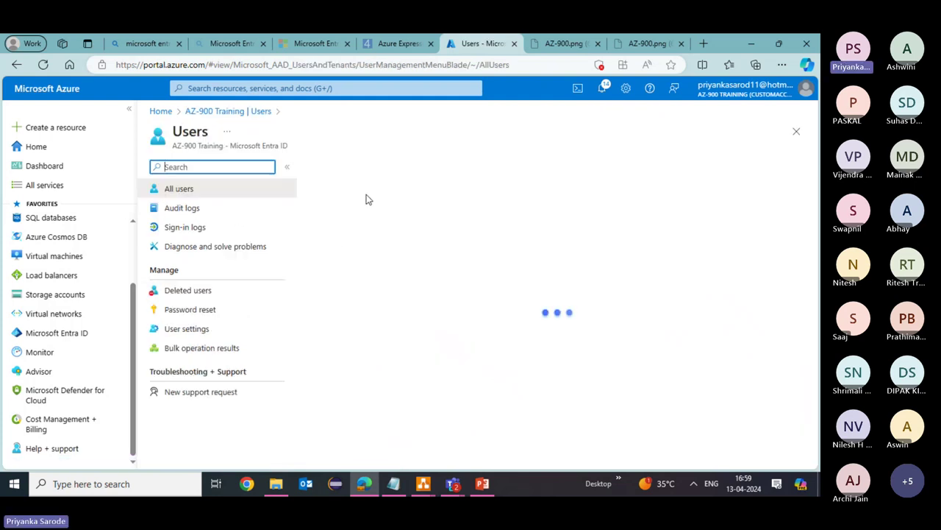
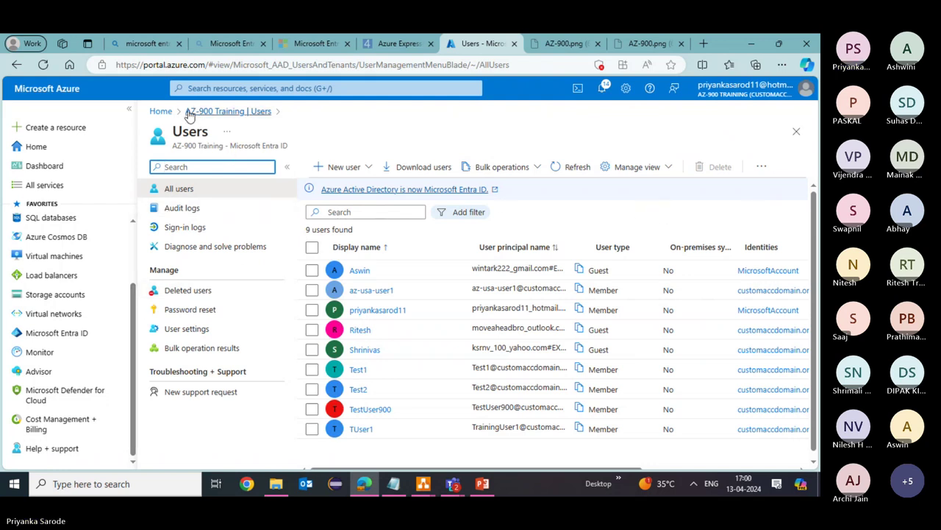
pyautogui.click(163, 112)
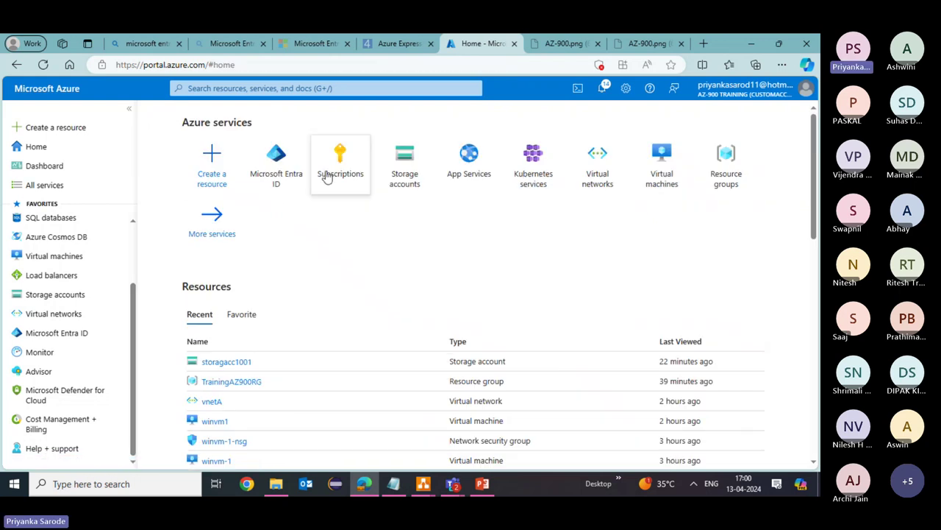
pyautogui.click(289, 181)
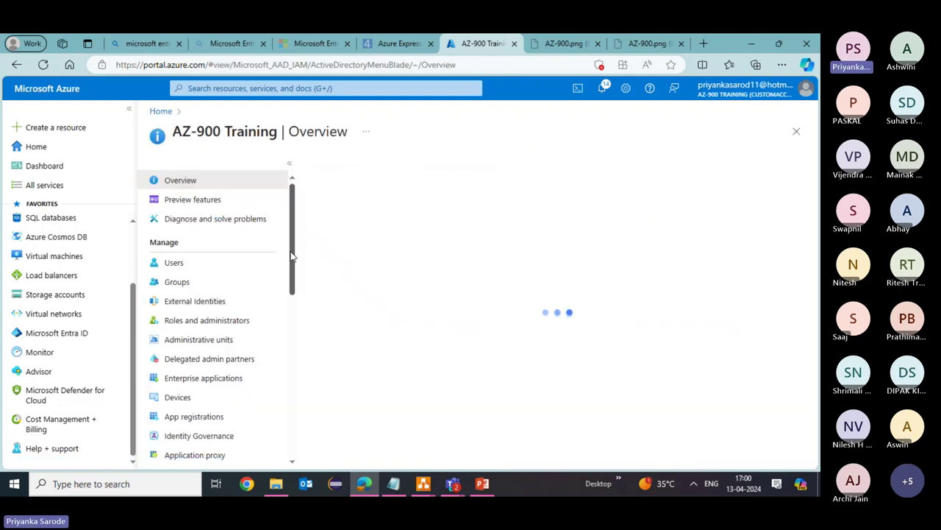
pyautogui.scroll(-5, 290, 255)
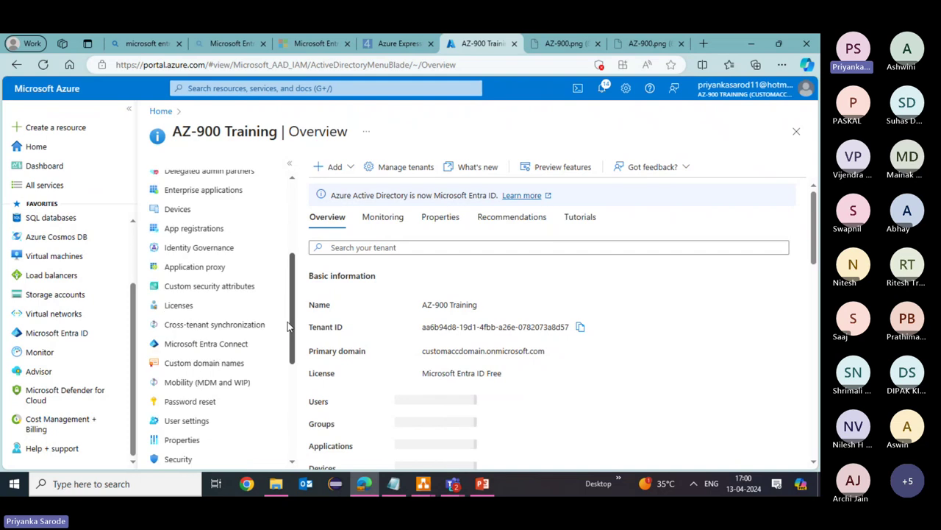
pyautogui.scroll(5, 206, 243)
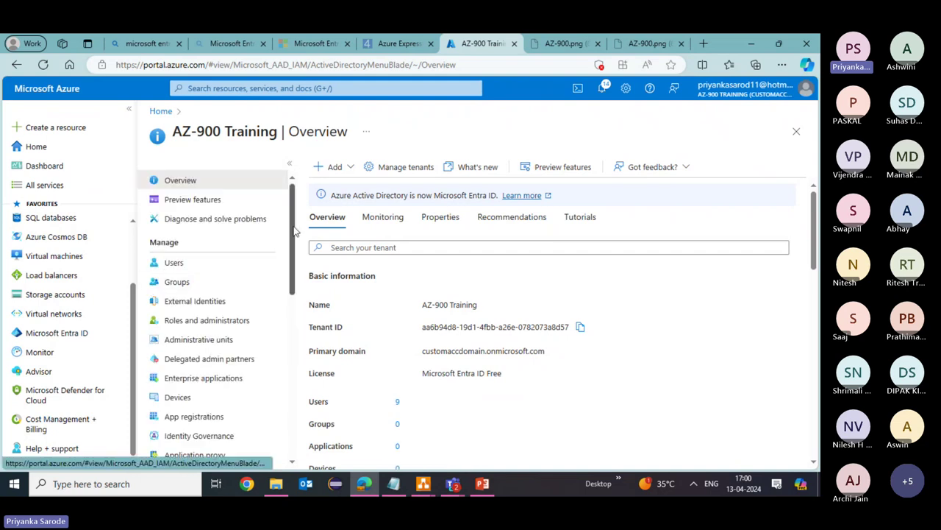
pyautogui.moveTo(295, 232)
pyautogui.mouseDown()
pyautogui.moveTo(283, 406)
pyautogui.moveTo(294, 221)
pyautogui.mouseUp()
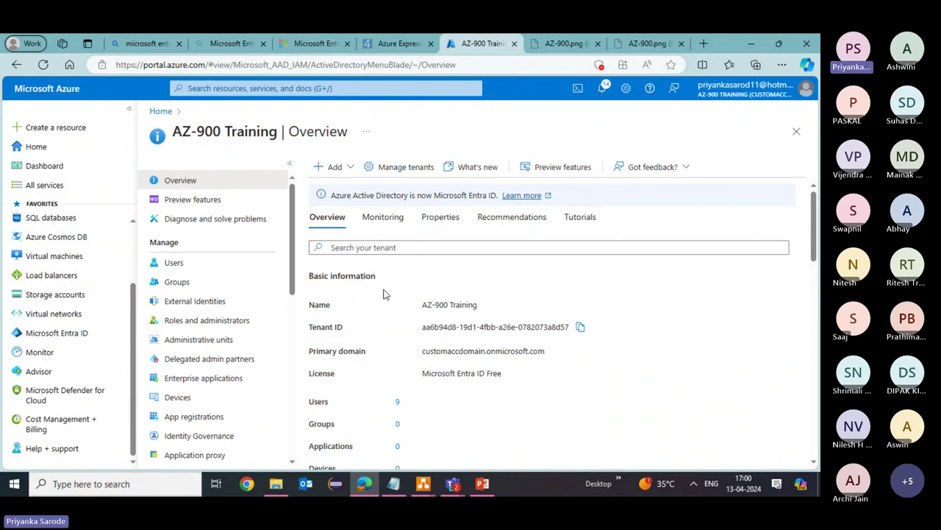
# Step: Open the first guest user's assigned roles from the Users list and view the directory roles offered for assignment
pyautogui.click(171, 265)
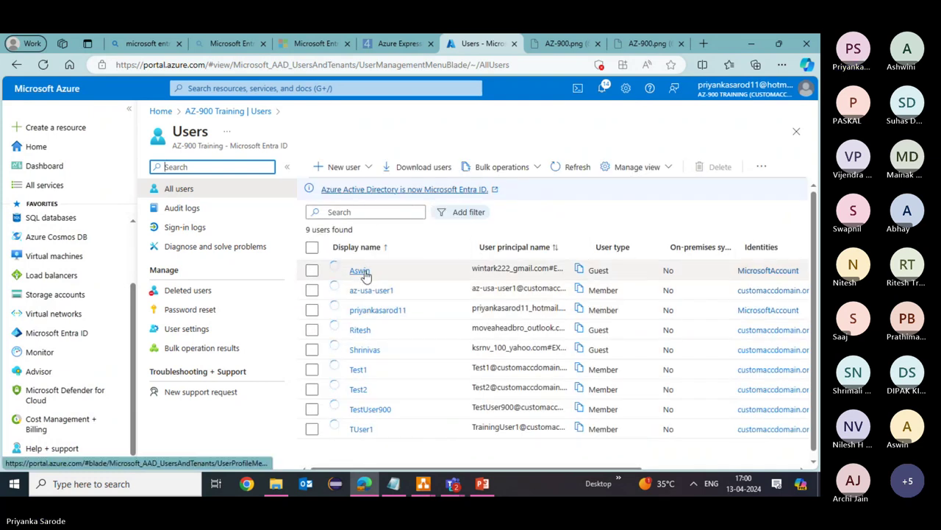
pyautogui.click(361, 270)
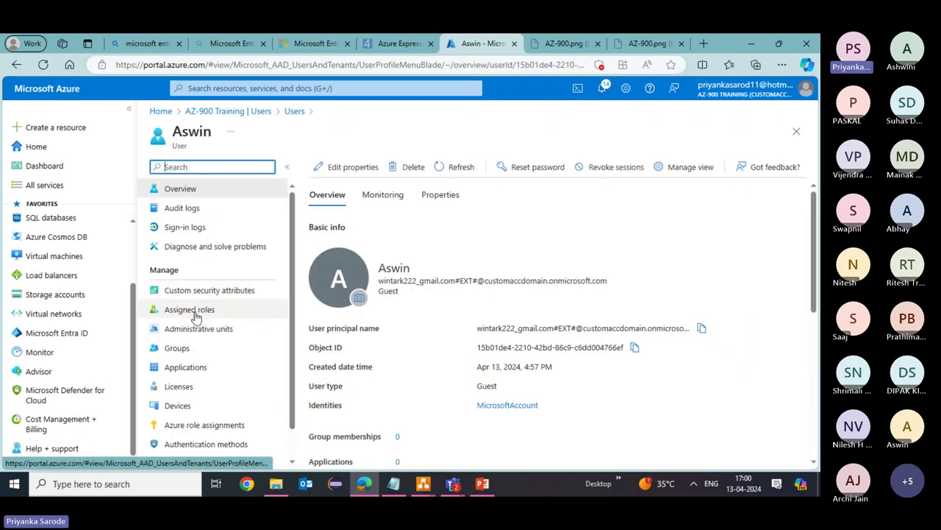
pyautogui.click(193, 310)
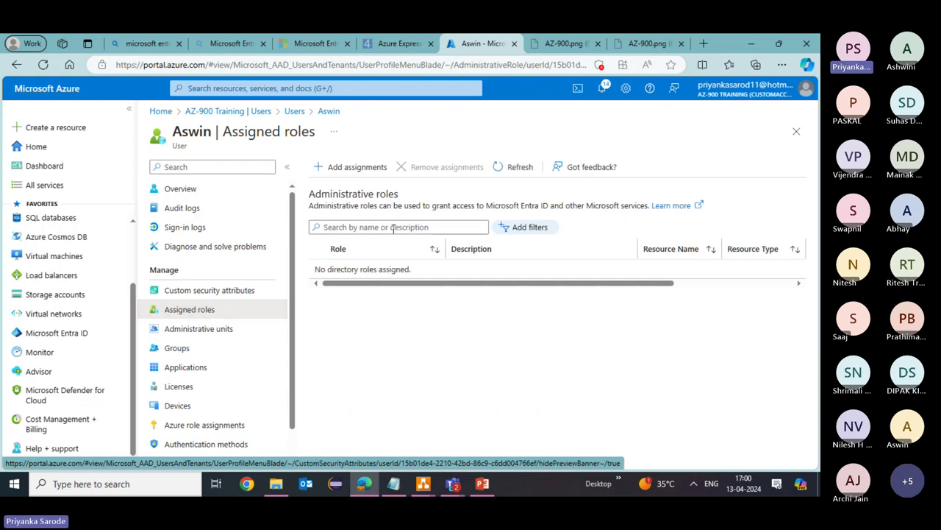
pyautogui.moveTo(399, 193); pyautogui.dragTo(308, 193)
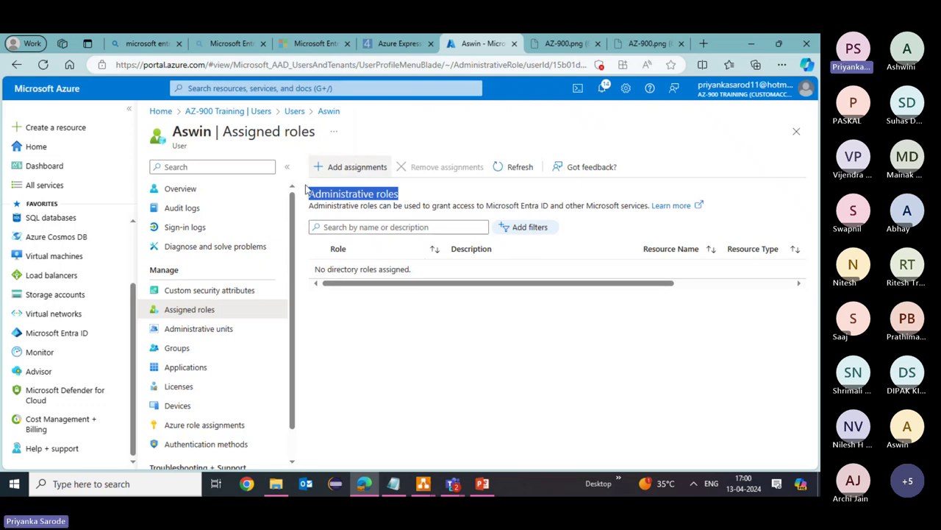
pyautogui.click(356, 168)
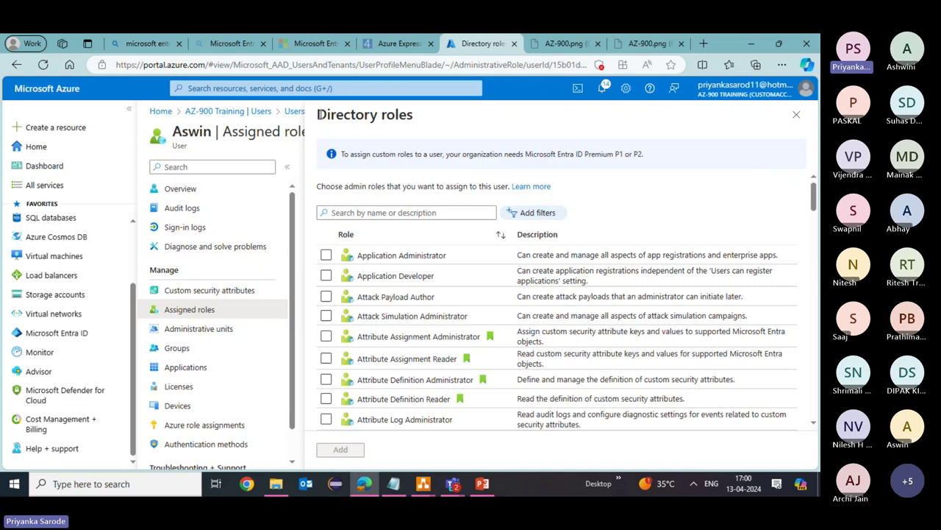
pyautogui.moveTo(319, 116); pyautogui.dragTo(386, 121)
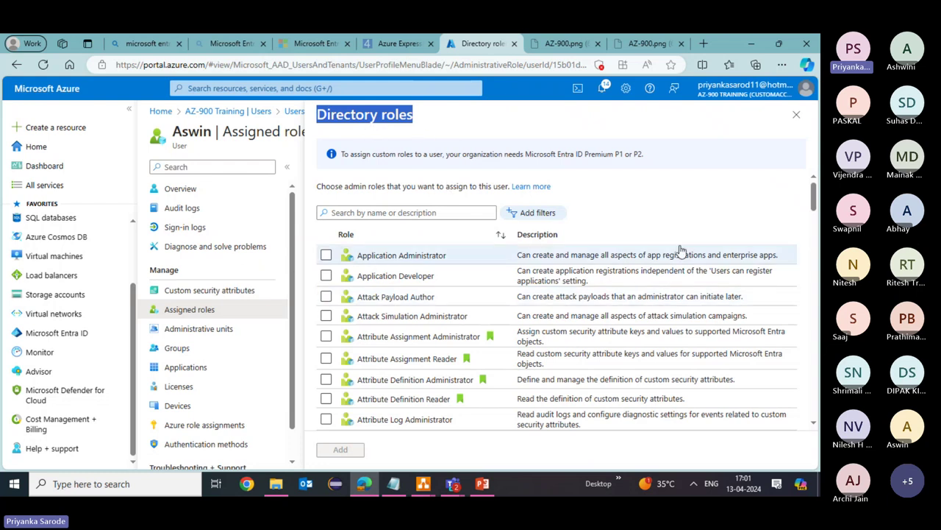
pyautogui.click(796, 114)
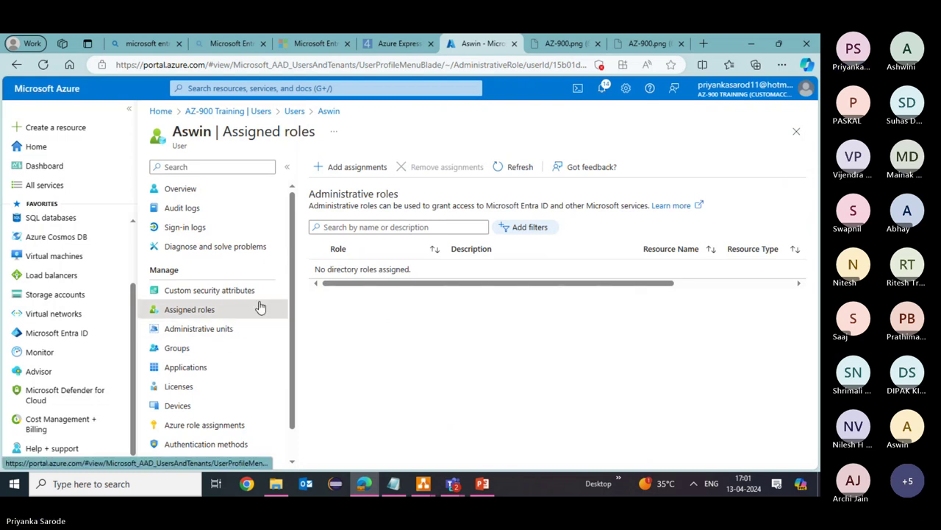
# Step: Search the directory roles assignable to the guest user for "virt" and "Reader", review the Reader roles, and close the role selection
pyautogui.click(361, 167)
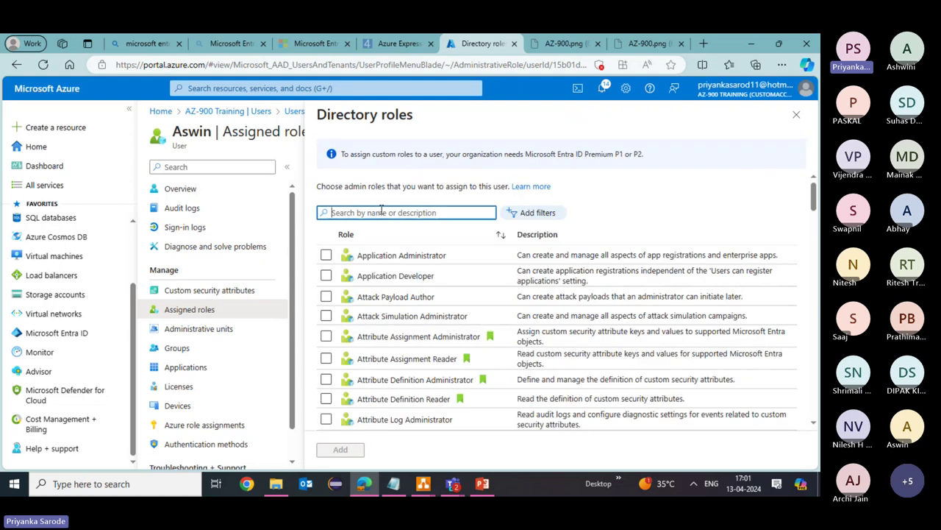
pyautogui.write('virt')
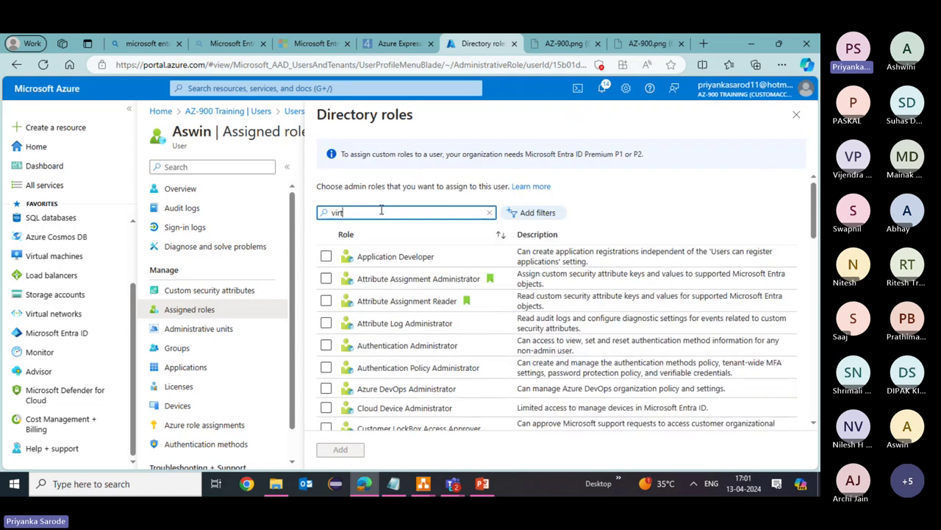
pyautogui.press('BackSpace')
pyautogui.press('BackSpace')
pyautogui.press('BackSpace')
pyautogui.press('BackSpace')
pyautogui.write('Rea')
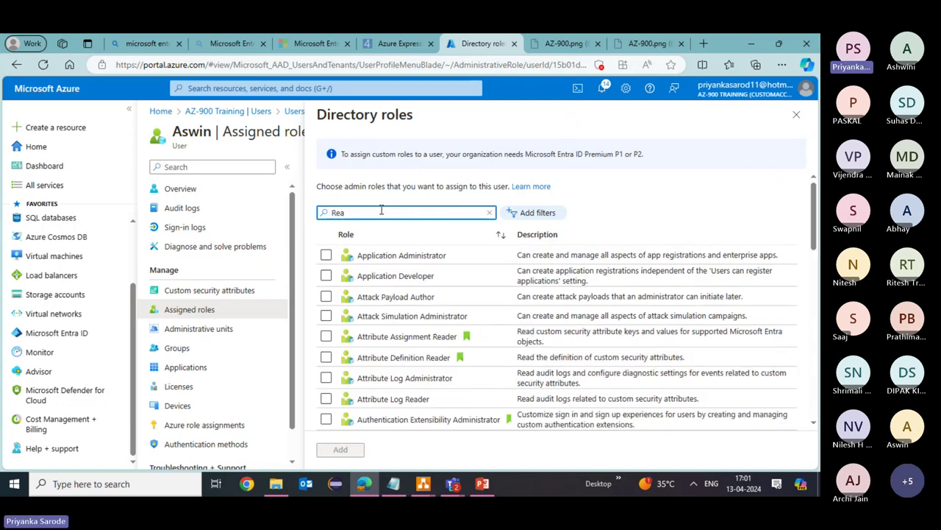
pyautogui.write('der')
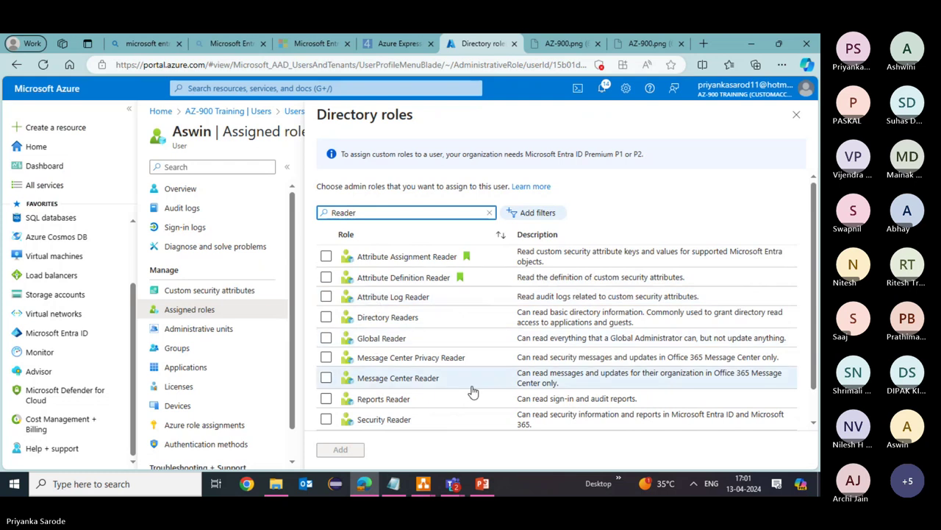
pyautogui.scroll(-1, 473, 392)
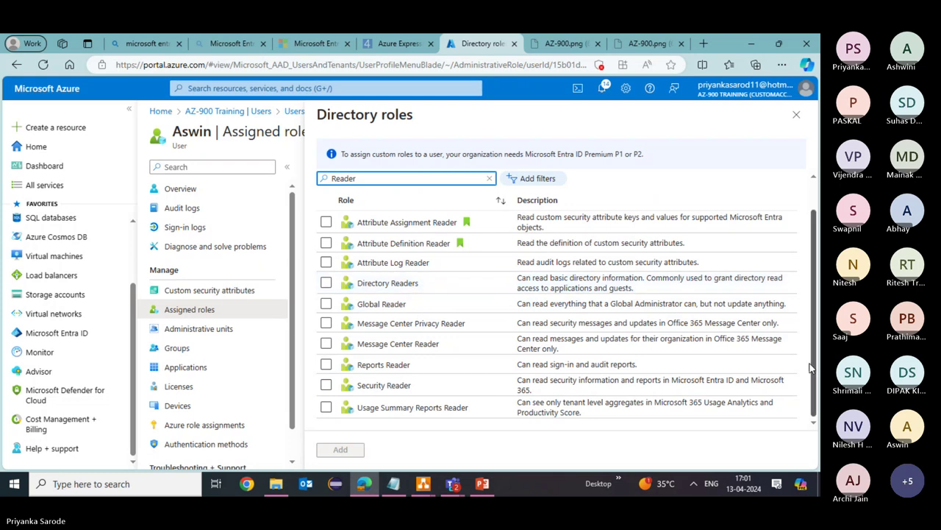
pyautogui.scroll(1, 404, 272)
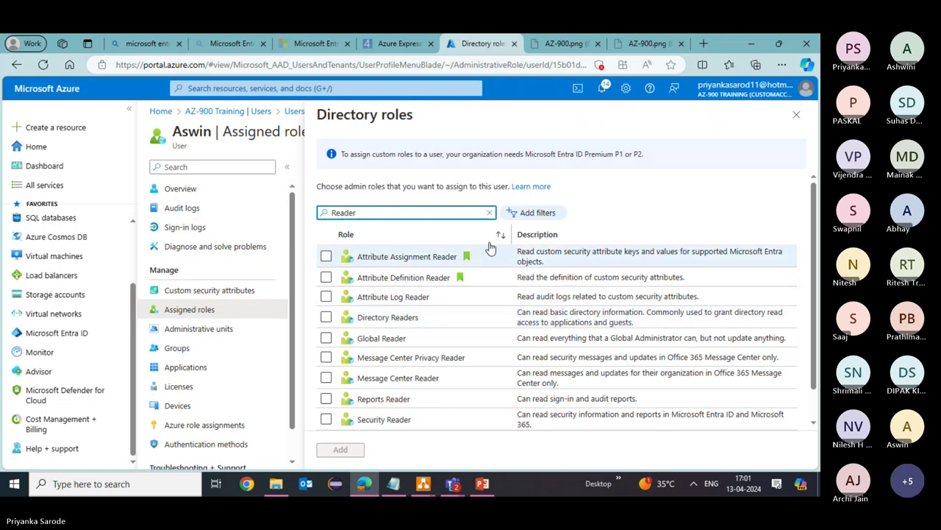
pyautogui.click(796, 114)
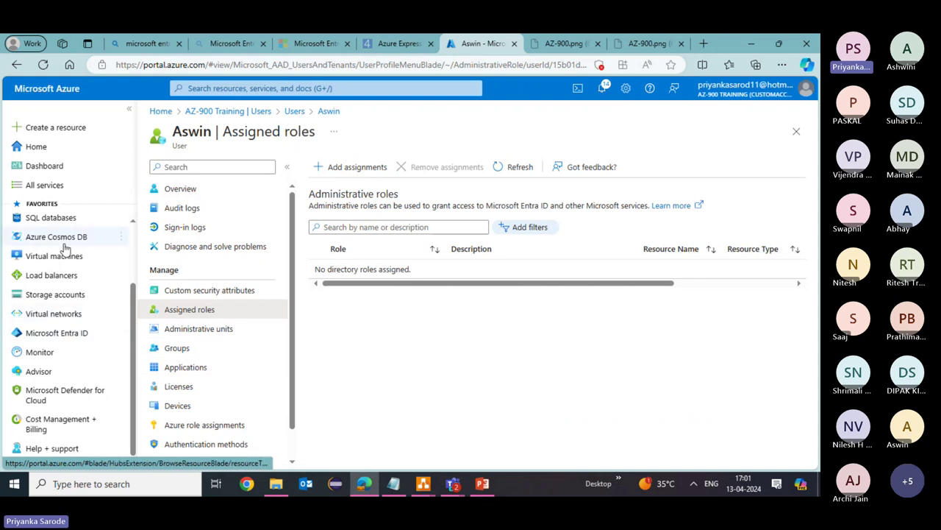
# Step: Open Access control (IAM) of the Linuxvm virtual machine and browse the available role definitions
pyautogui.scroll(3, 130, 301)
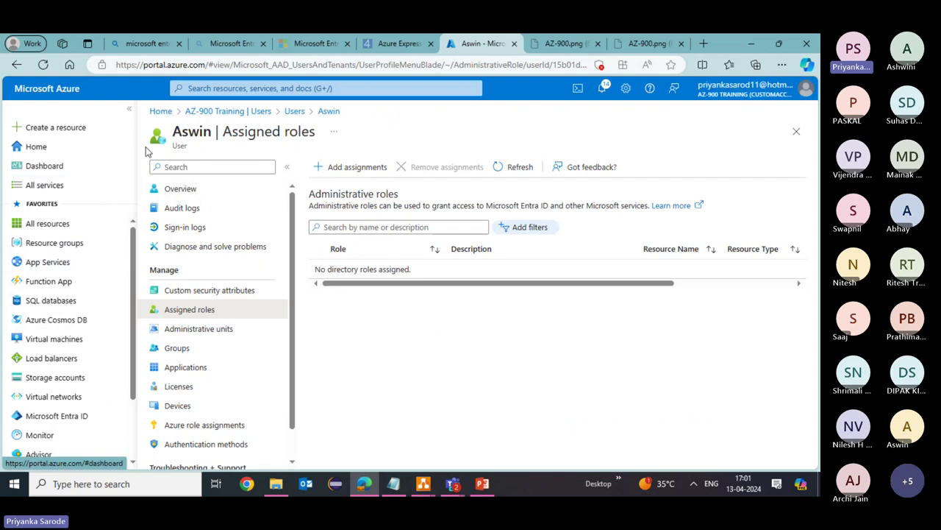
pyautogui.click(51, 340)
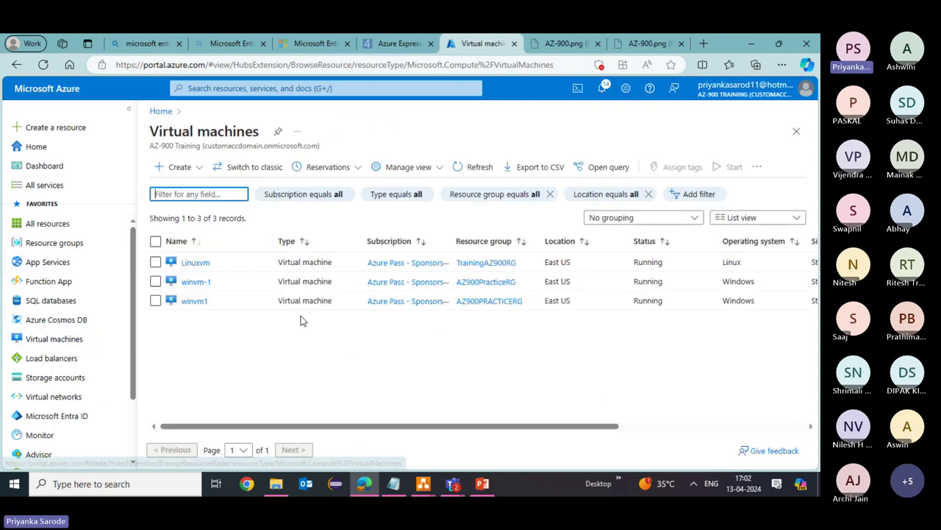
pyautogui.click(197, 263)
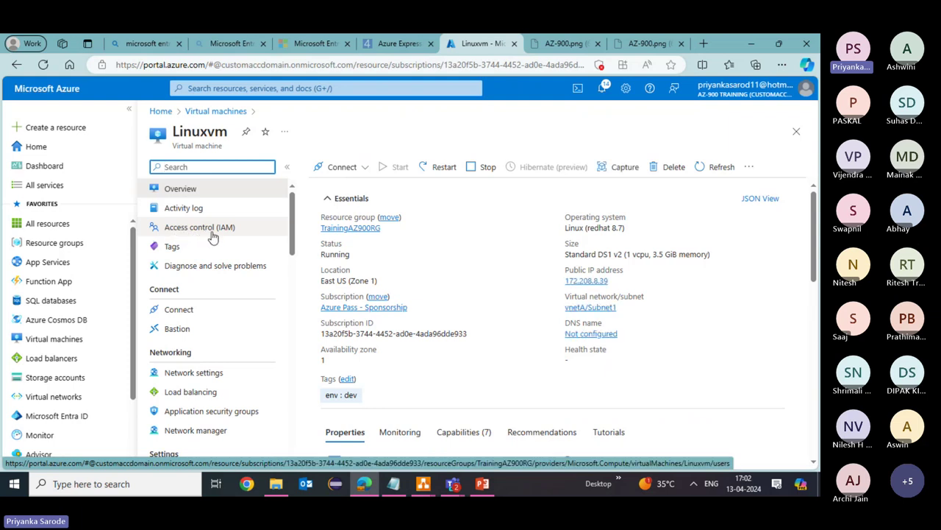
pyautogui.click(212, 237)
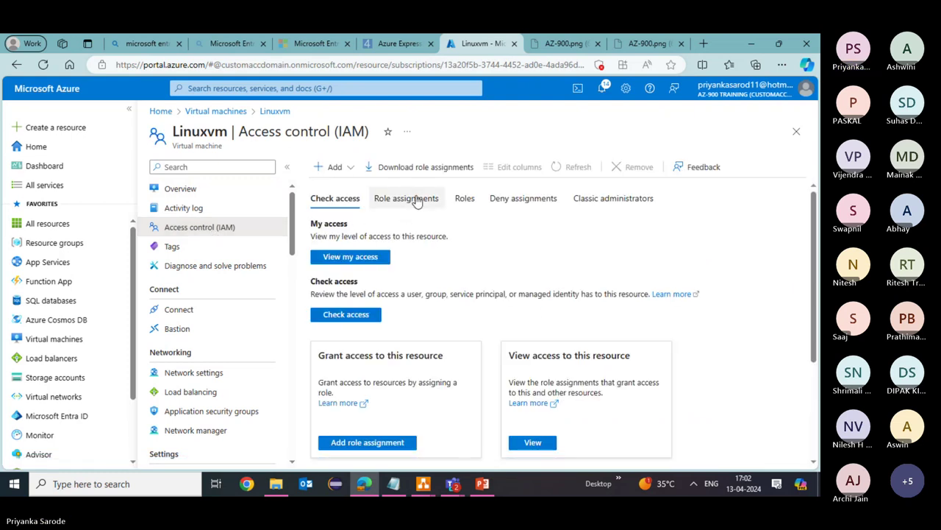
pyautogui.click(468, 200)
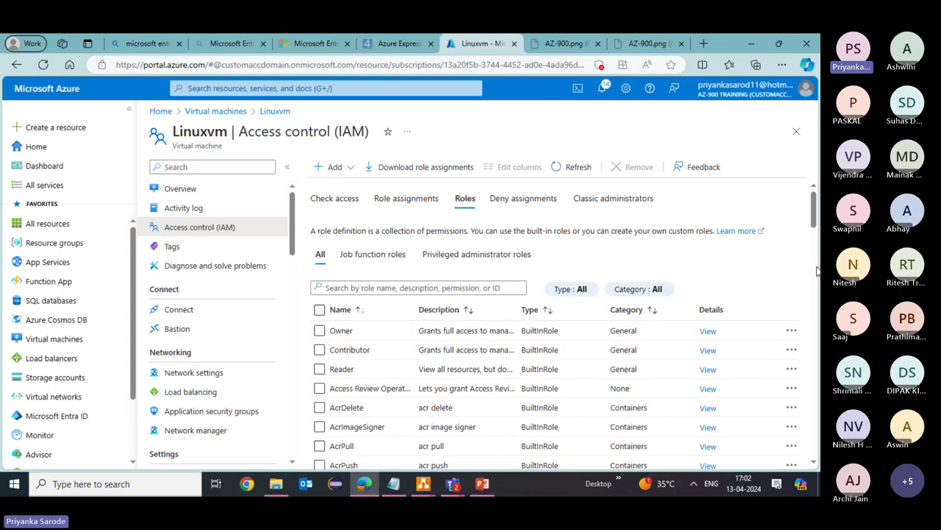
pyautogui.scroll(-2, 815, 225)
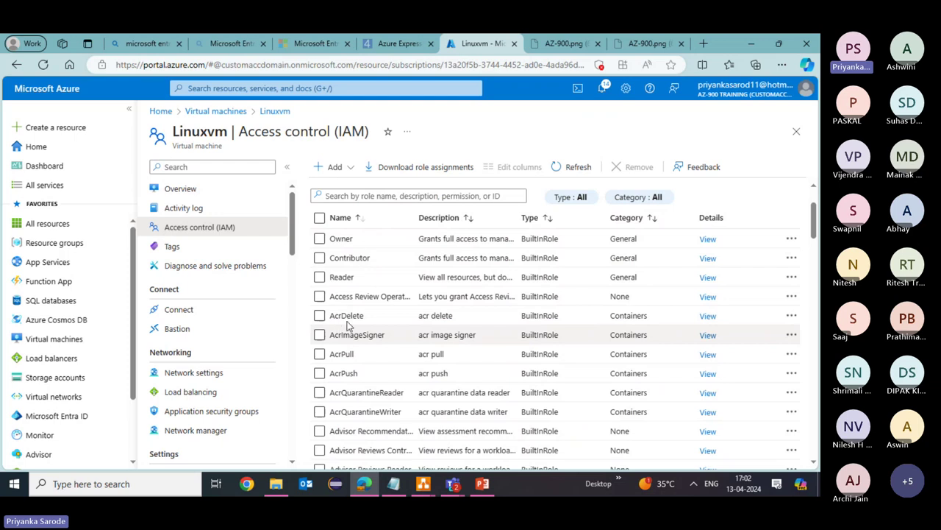
# Step: Look through the role definitions of the Linuxvm virtual machine, start a new role assignment, and choose the Reader role
pyautogui.scroll(-5, 350, 322)
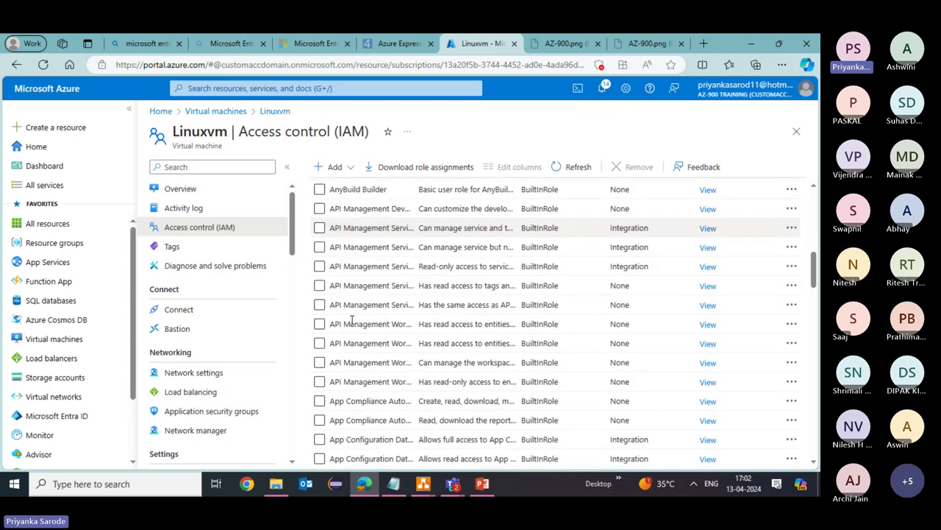
pyautogui.scroll(10, 351, 319)
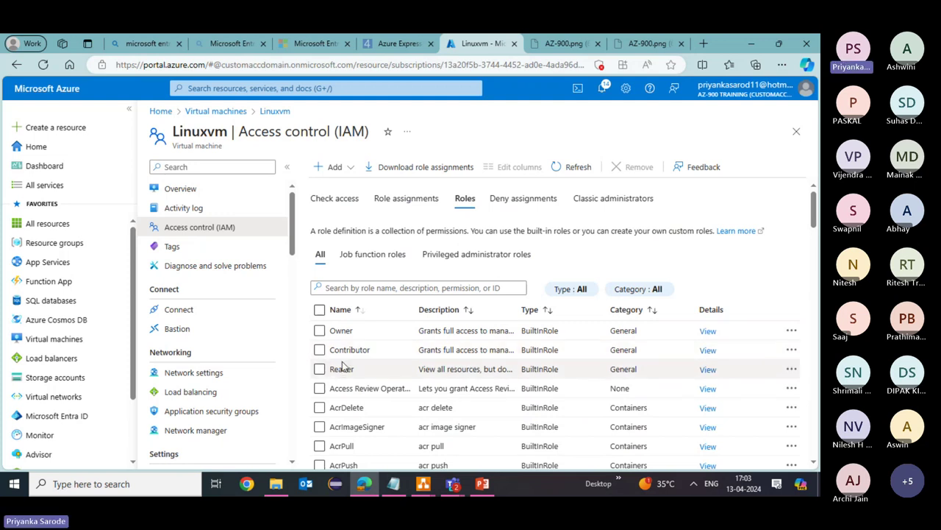
pyautogui.click(335, 167)
pyautogui.click(340, 190)
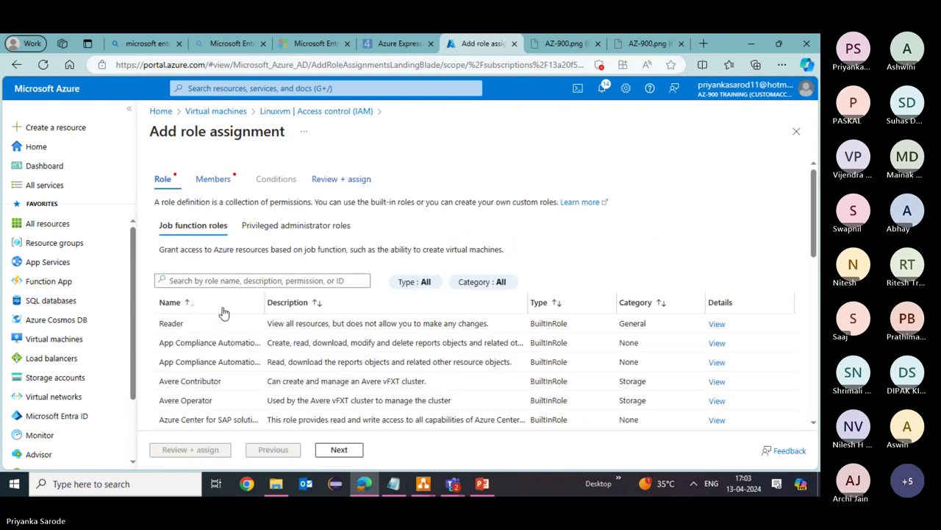
pyautogui.click(159, 323)
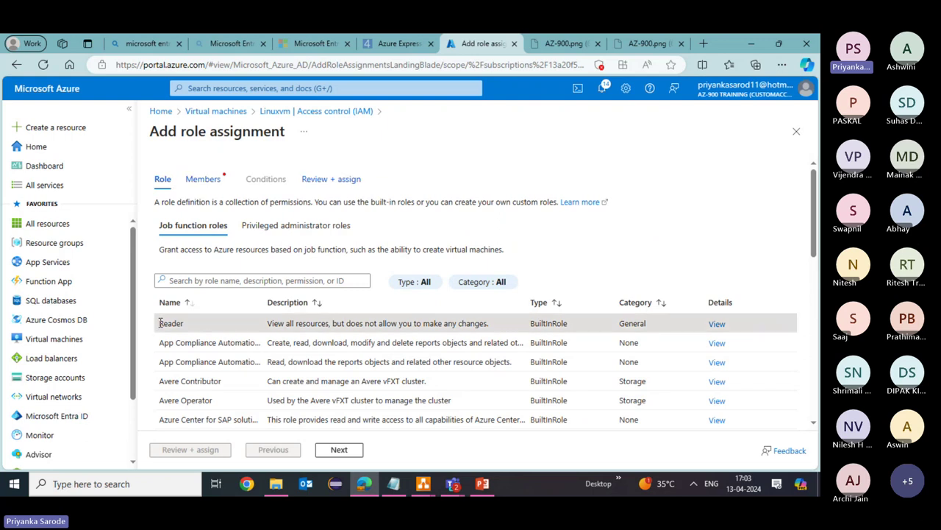
pyautogui.click(339, 450)
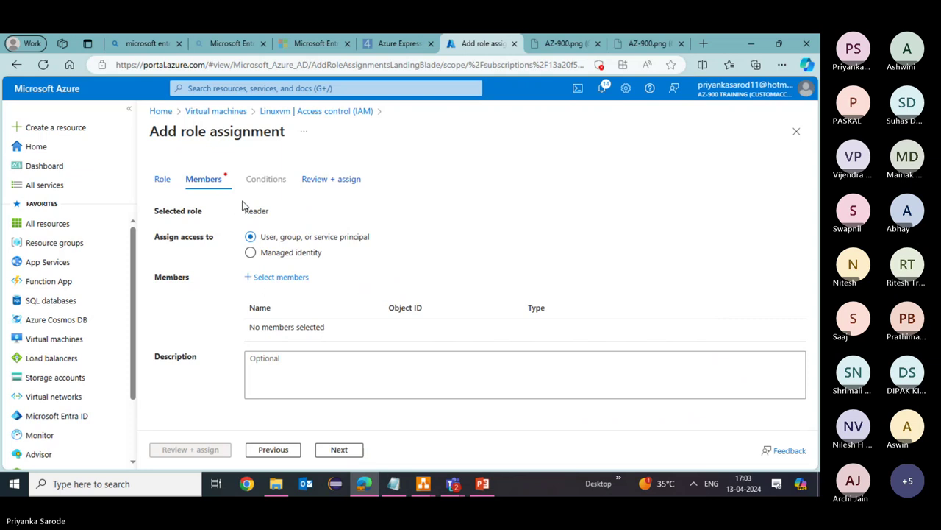
# Step: Select the three guest users as members of the Reader role assignment
pyautogui.click(271, 279)
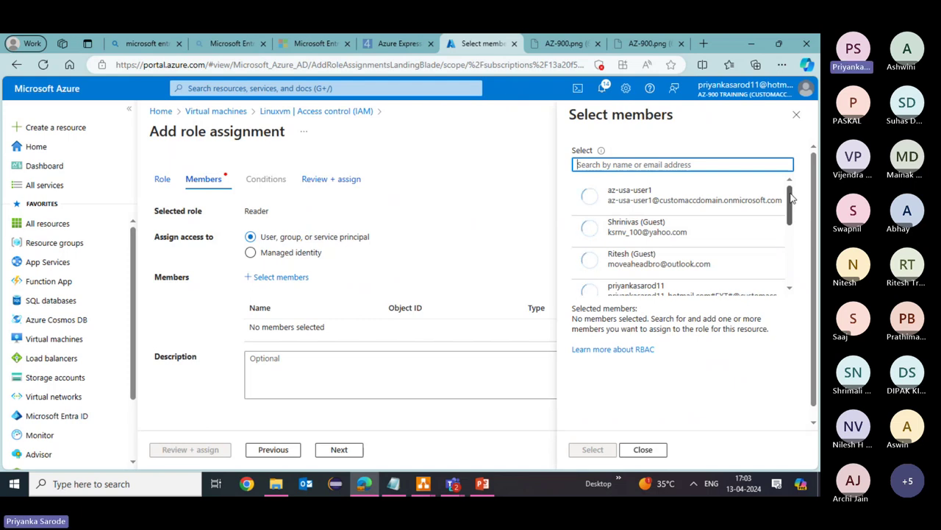
pyautogui.click(629, 240)
pyautogui.click(643, 233)
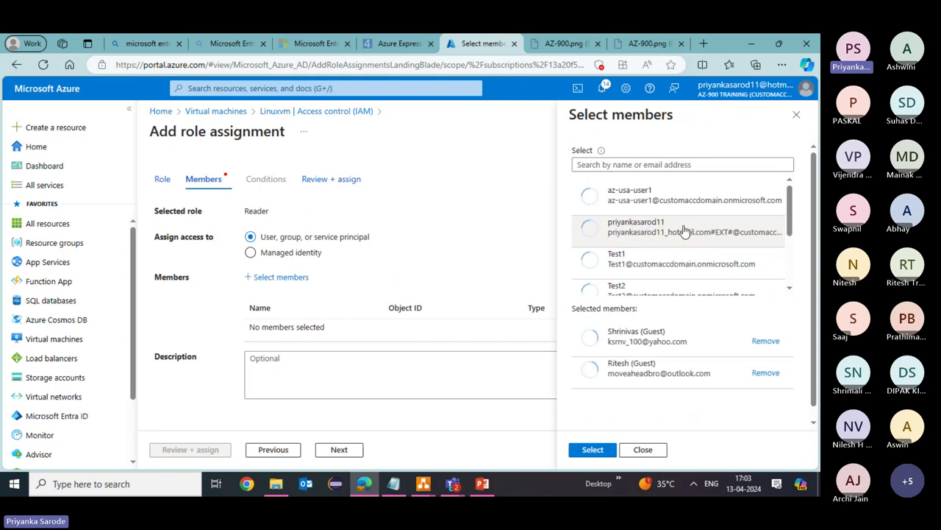
pyautogui.moveTo(793, 221); pyautogui.dragTo(787, 280)
pyautogui.click(675, 276)
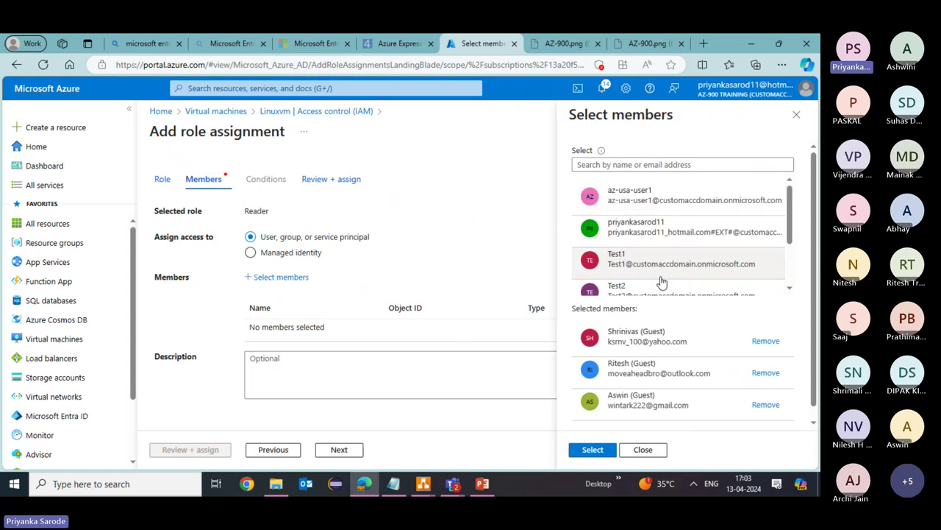
pyautogui.click(588, 449)
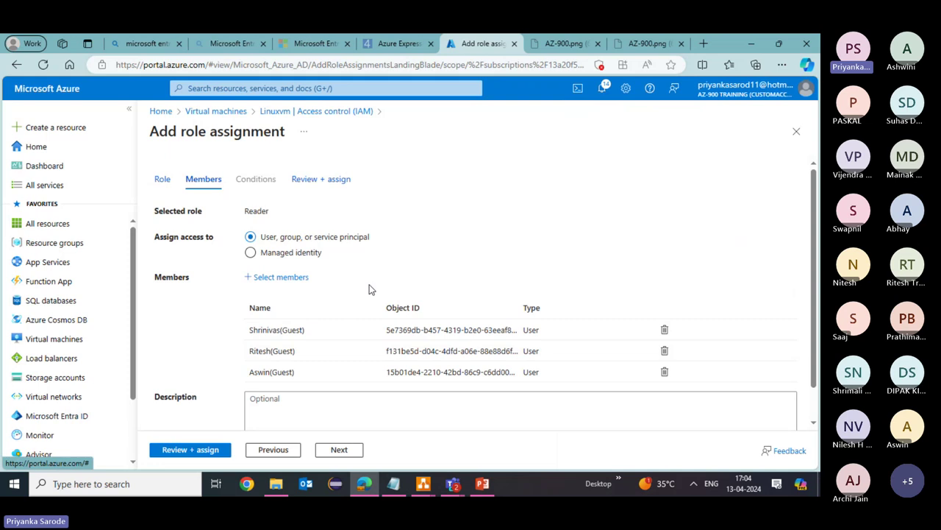
# Step: Review the Reader role assignment for Linuxvm without a description and assign it
pyautogui.scroll(-1, 463, 314)
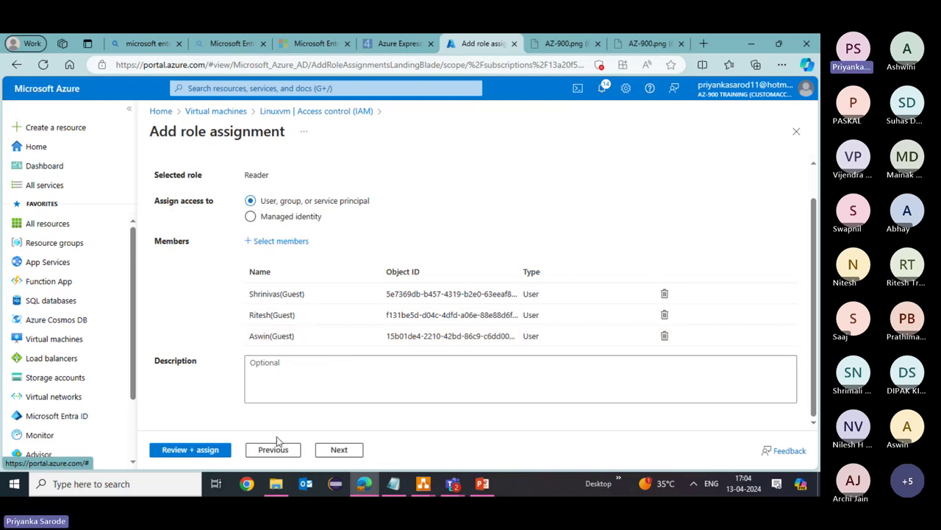
pyautogui.click(347, 453)
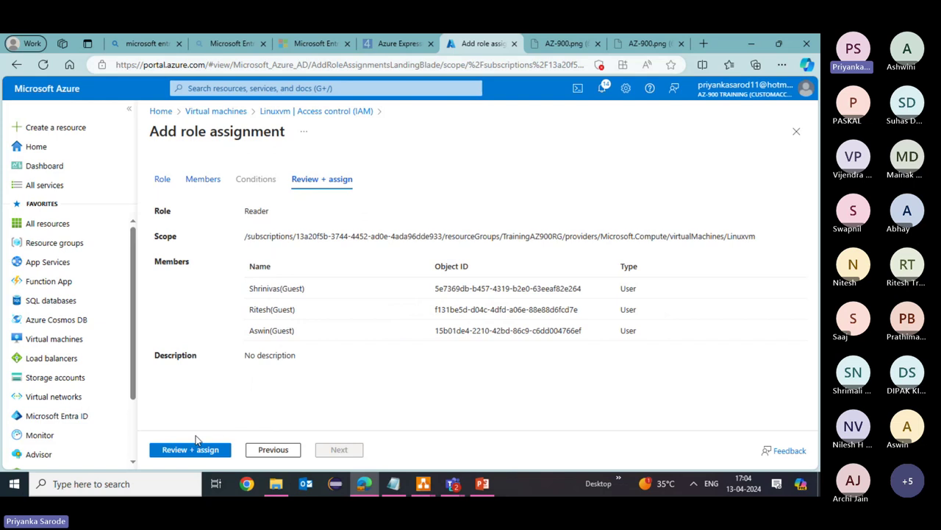
pyautogui.click(180, 452)
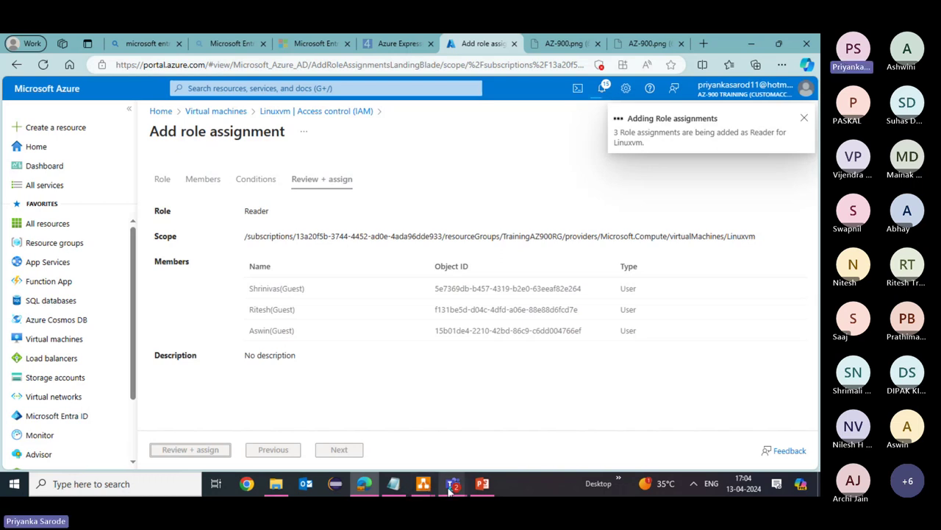
# Step: Switch to the Teams meeting to check the chat for participant replies, and return to the Azure portal in Edge
pyautogui.moveTo(451, 486)
pyautogui.click(407, 440)
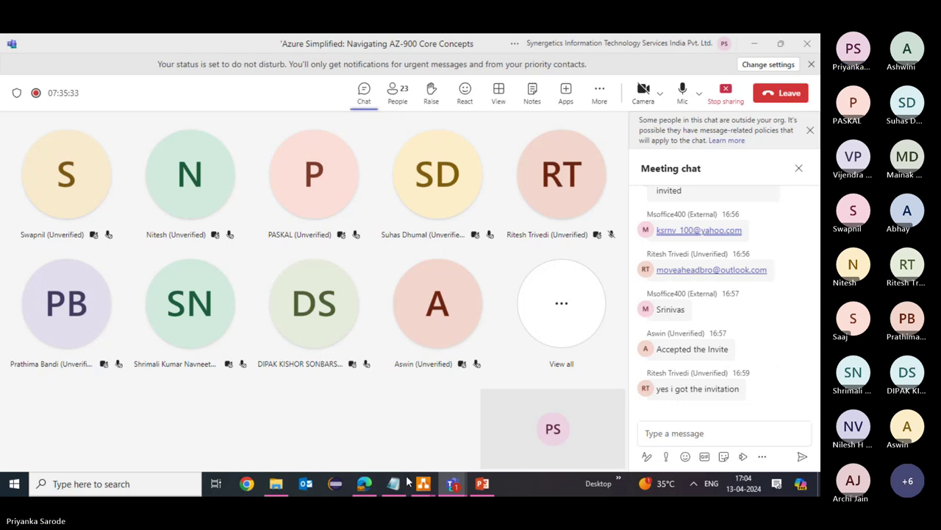
pyautogui.click(370, 485)
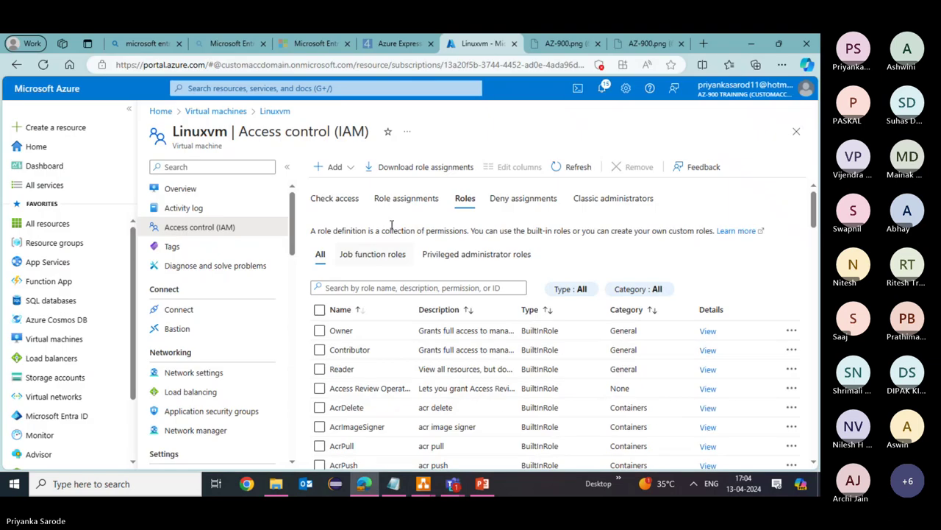
# Step: Reopen Access control (IAM) of Linuxvm, view its role assignments grouped by role, and check the Teams meeting chat
pyautogui.click(179, 189)
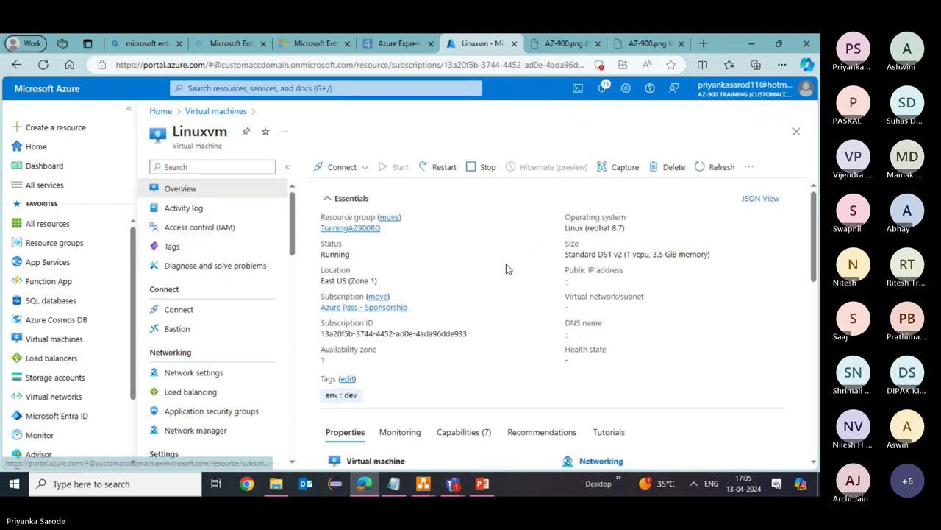
pyautogui.click(183, 229)
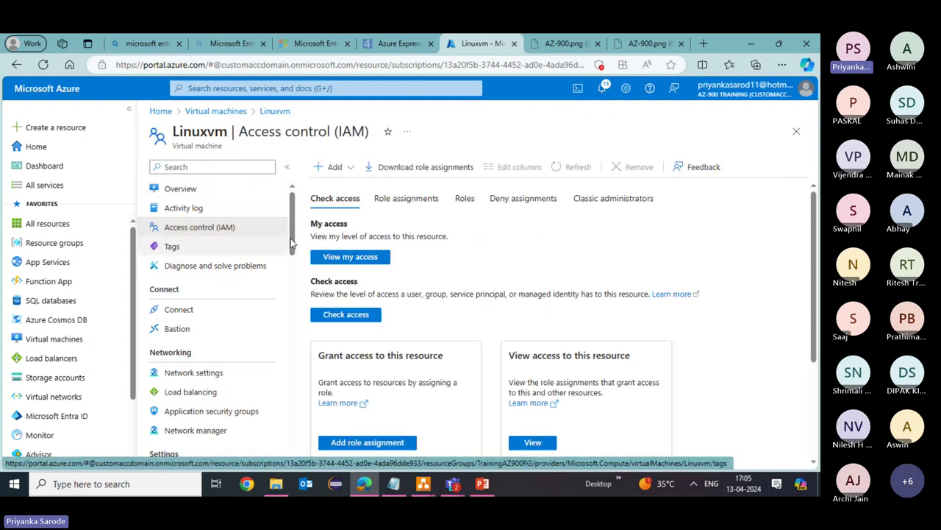
pyautogui.click(396, 199)
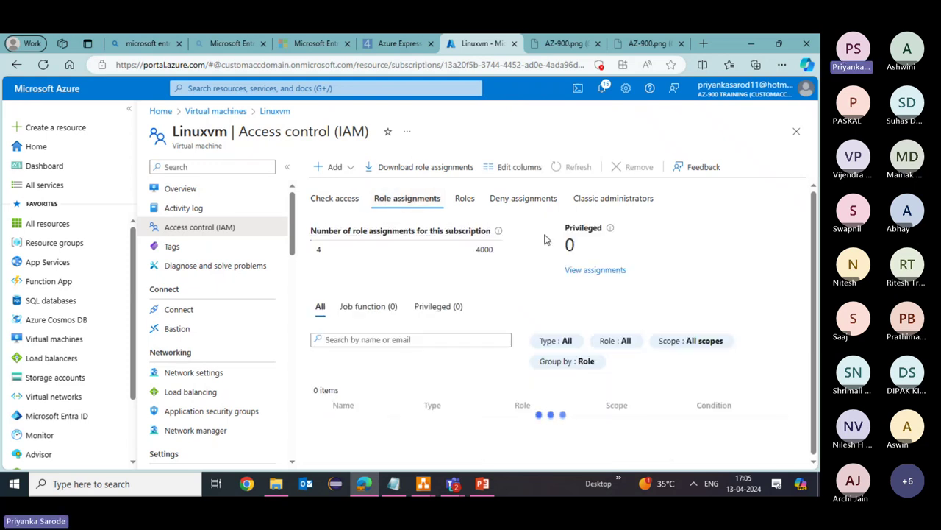
pyautogui.scroll(-3, 809, 295)
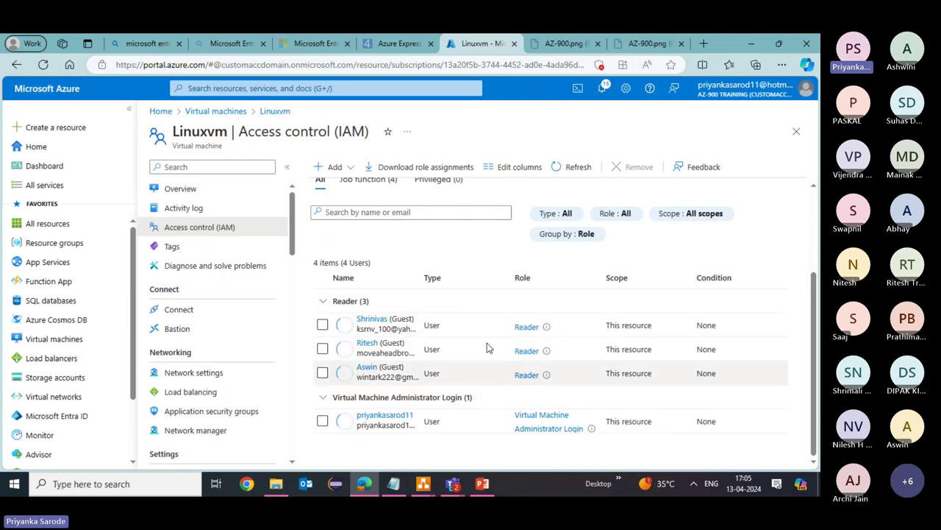
pyautogui.hotkey('alt', 'Tab')
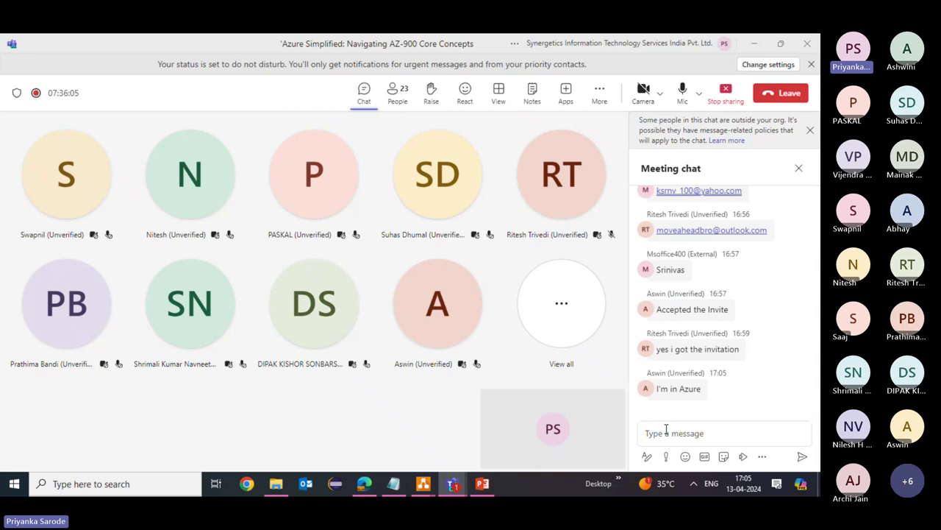
pyautogui.hotkey('alt', 'Tab')
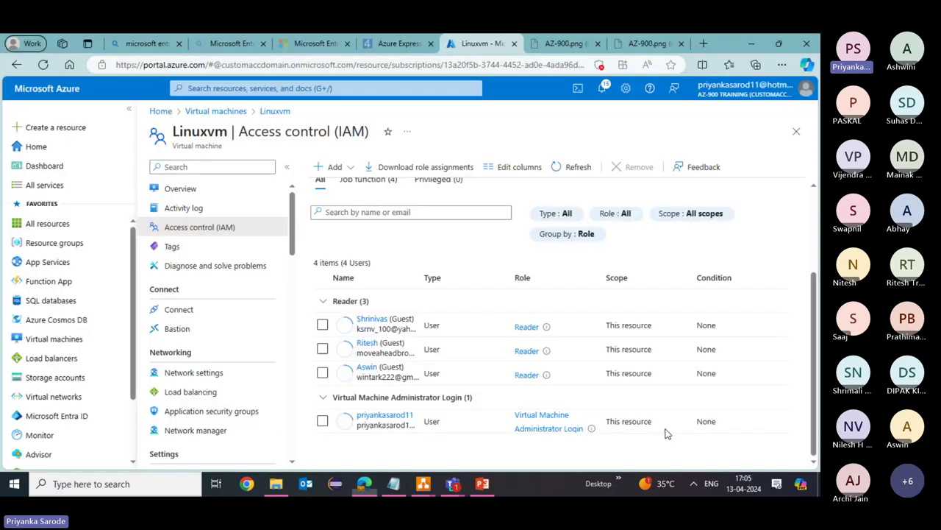
# Step: Go to the portal home, open the Virtual machines list, and check the Teams chat again before returning to it
pyautogui.click(27, 150)
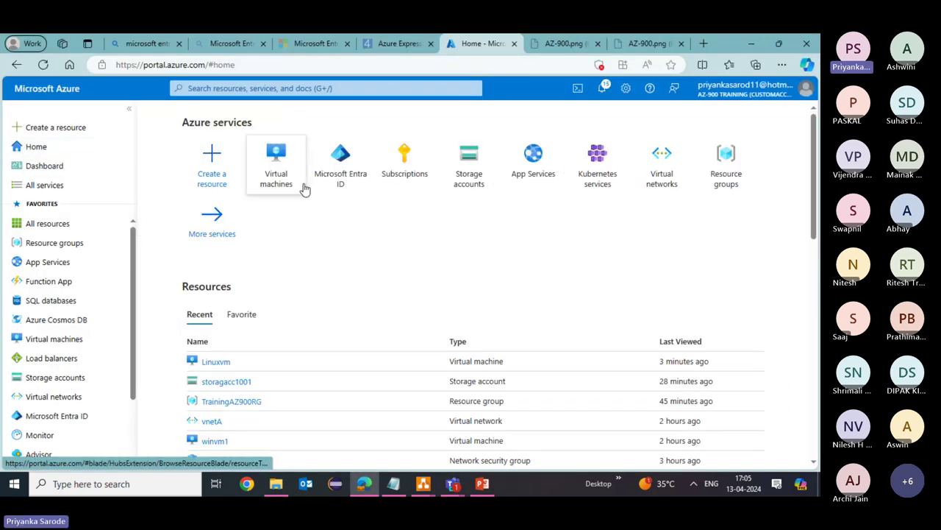
pyautogui.click(301, 187)
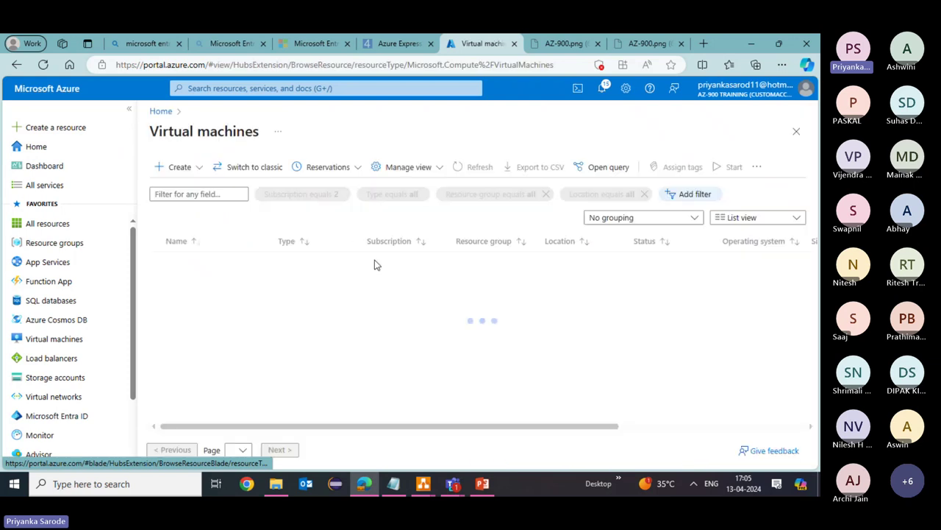
pyautogui.hotkey('alt', 'Tab')
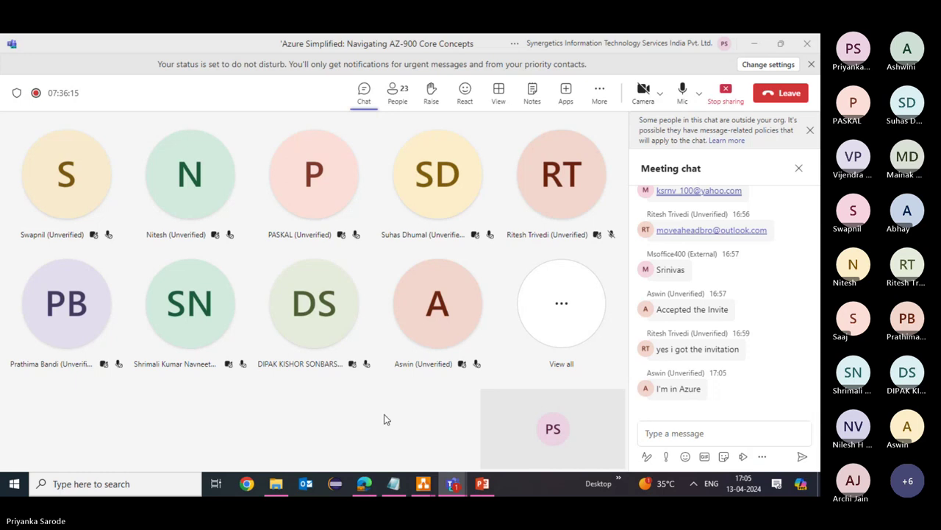
pyautogui.hotkey('alt', 'Tab')
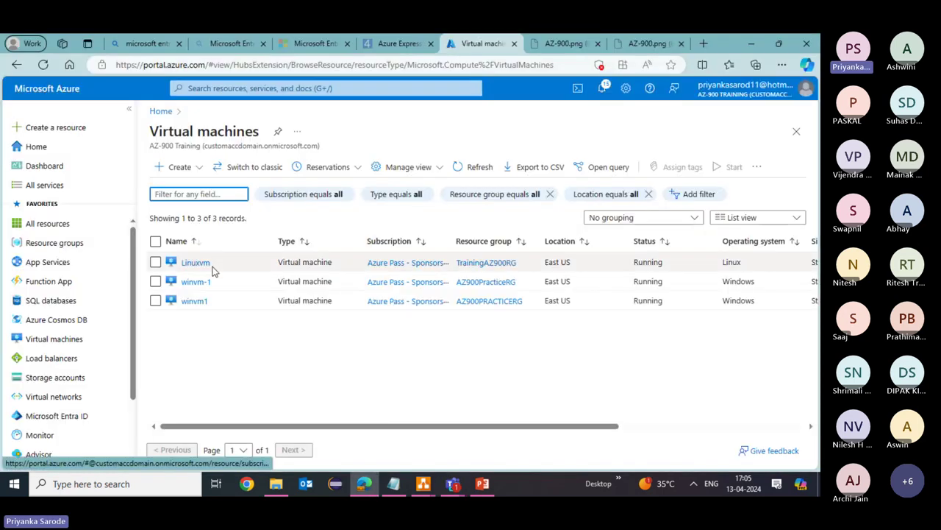
# Step: View the portal screenshot a participant shared in the Teams meeting chat, close it, and return to the Virtual machines list
pyautogui.hotkey('alt', 'Tab')
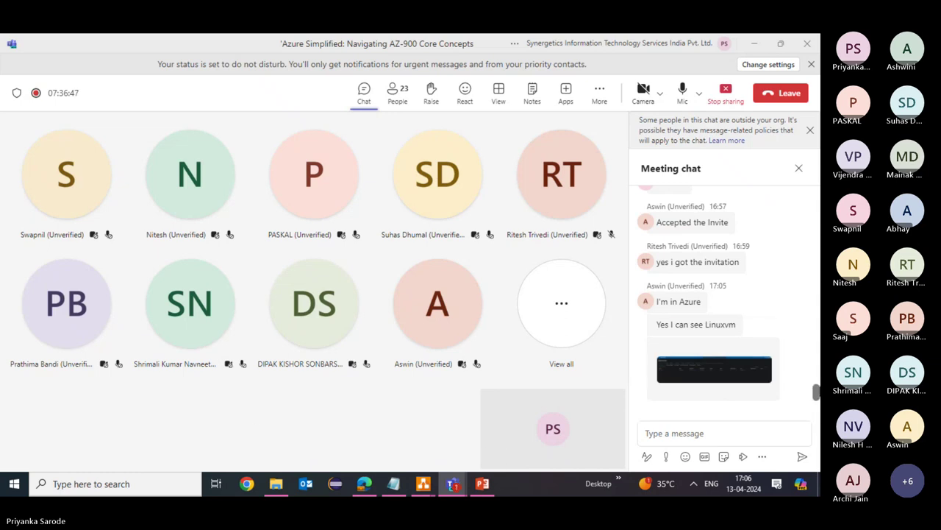
pyautogui.click(721, 370)
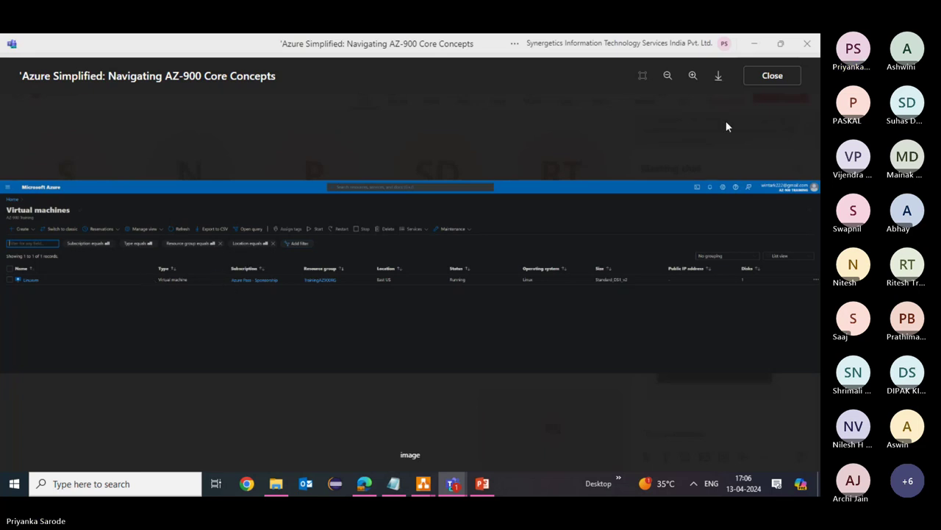
pyautogui.click(771, 78)
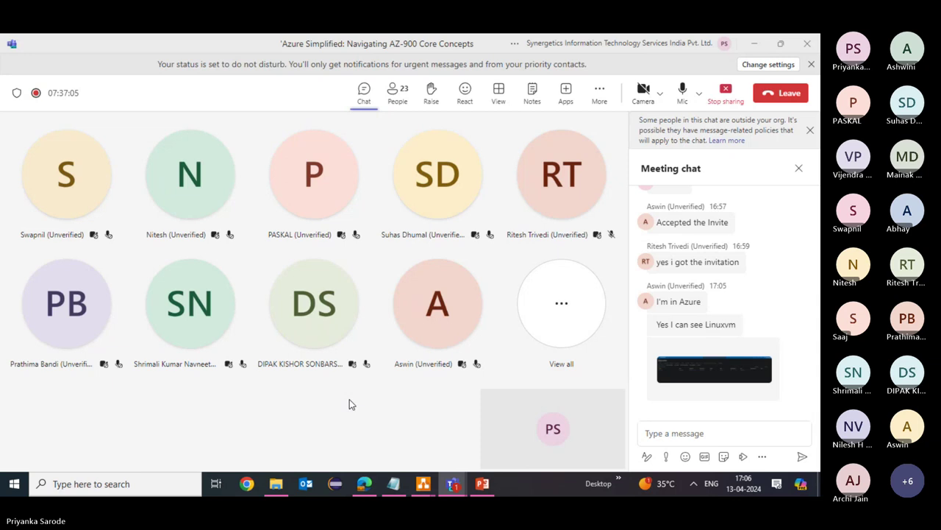
pyautogui.hotkey('alt', 'Tab')
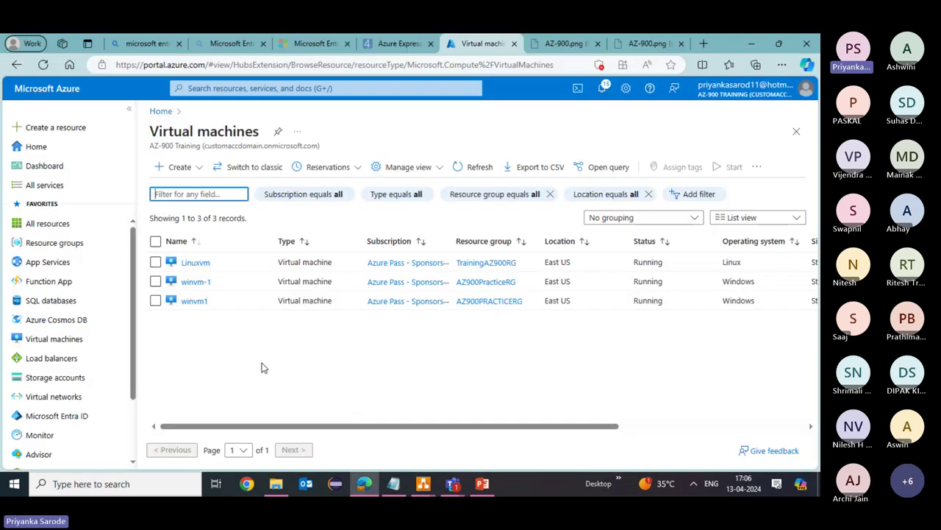
# Step: Switch to the AZ-900 SessionDoc notes in Notepad, add two line breaks at the end, and save the file
pyautogui.hotkey('alt', 'Tab')
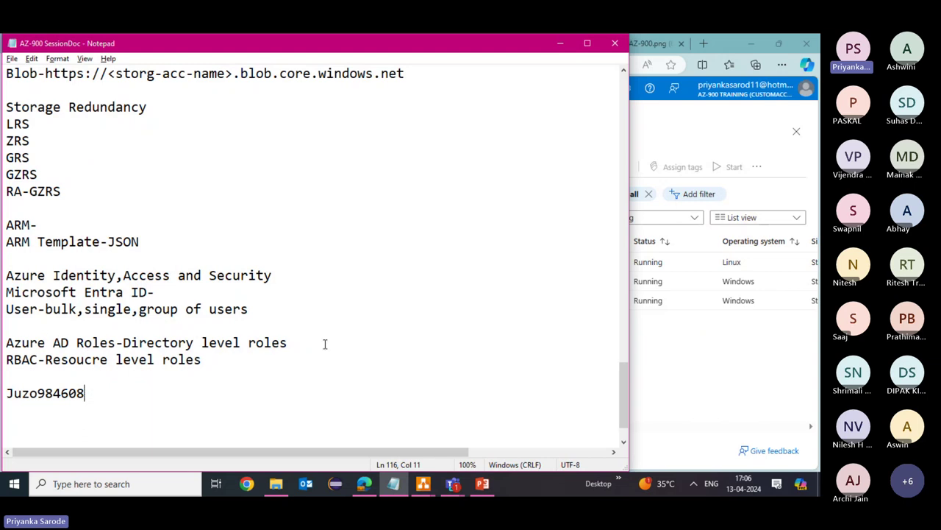
pyautogui.click(563, 42)
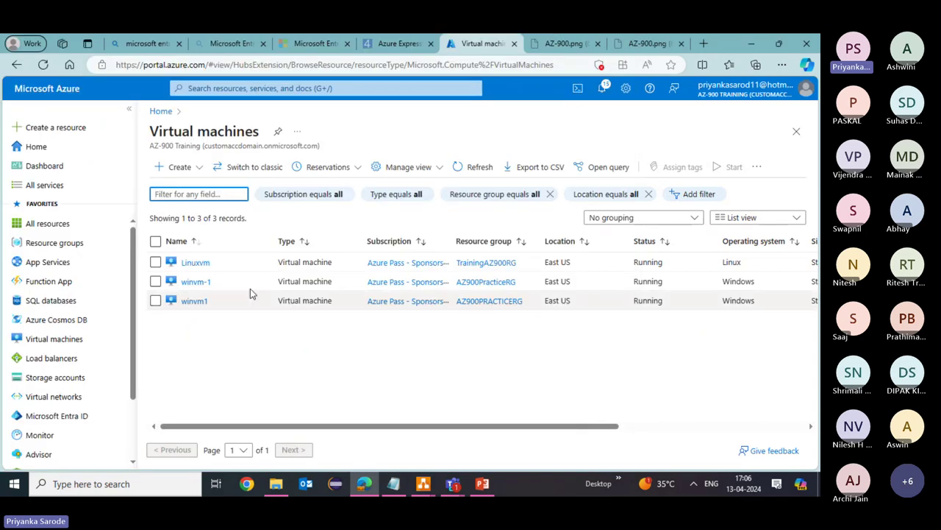
pyautogui.hotkey('alt', 'Tab')
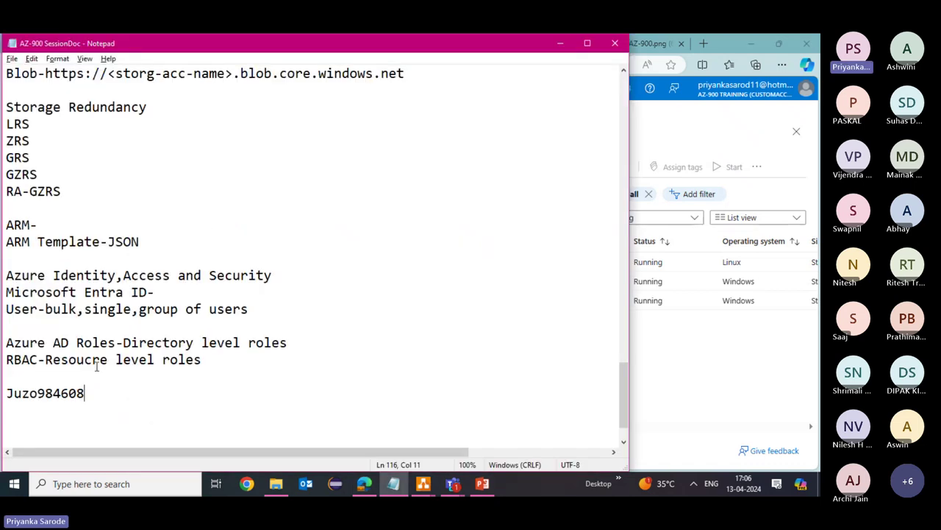
pyautogui.press('Return')
pyautogui.press('Return')
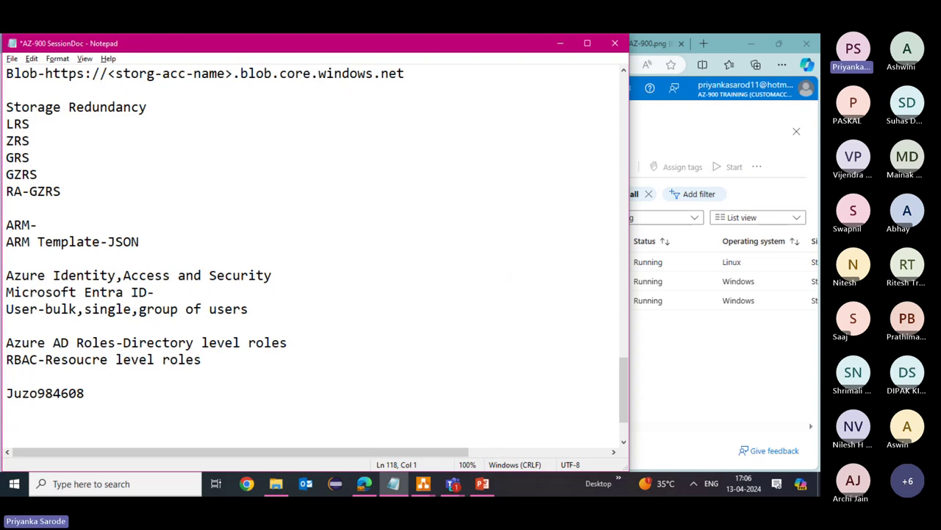
pyautogui.hotkey('ctrl', 's')
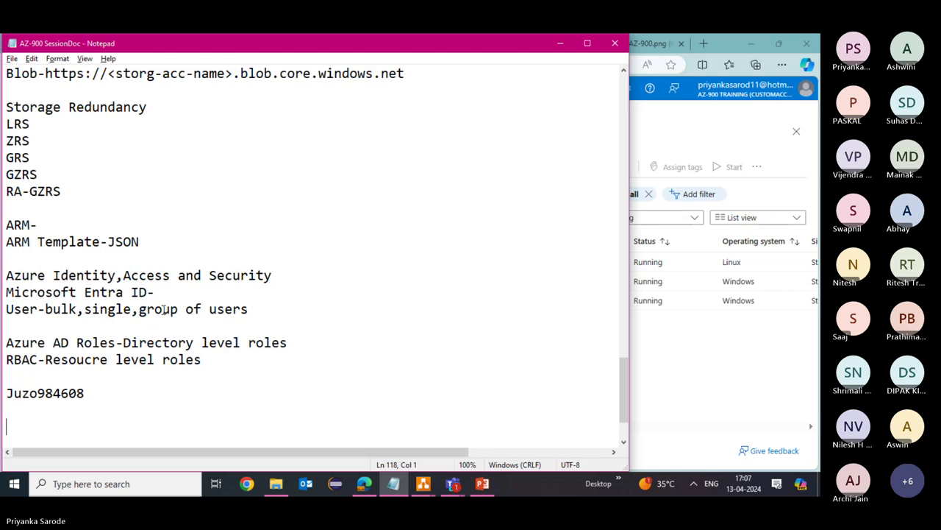
# Step: Switch to the AZ-900T00A-ENU-PowerPoint-02 presentation in PowerPoint and browse forward to the Conditional Access slide
pyautogui.click(482, 483)
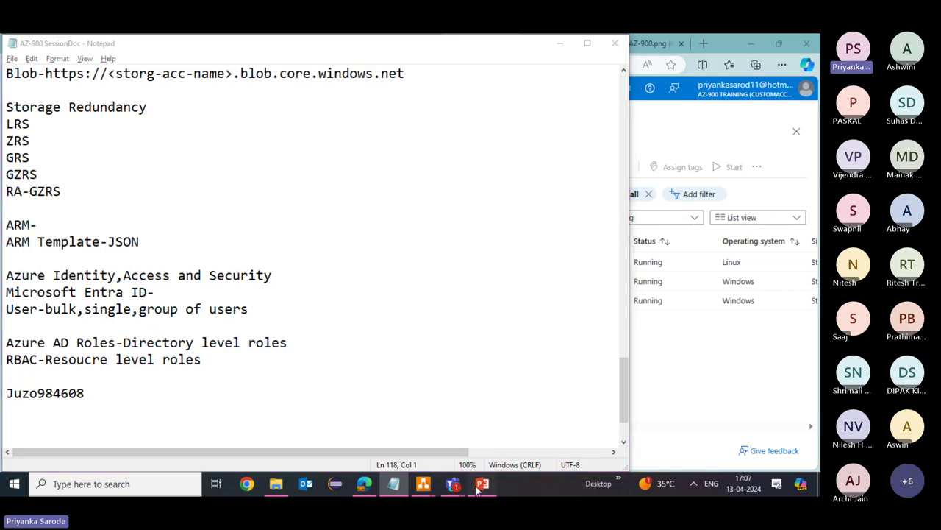
pyautogui.scroll(-8, 287, 259)
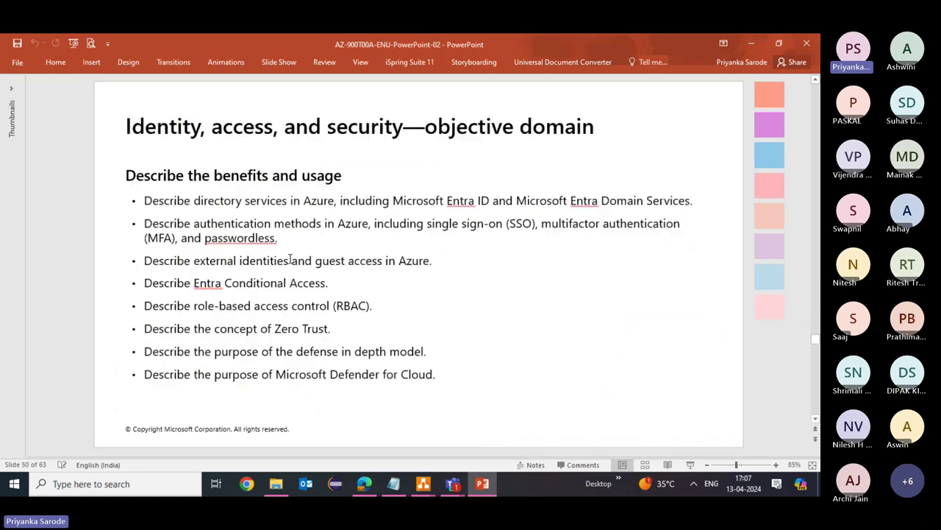
pyautogui.scroll(-8, 288, 263)
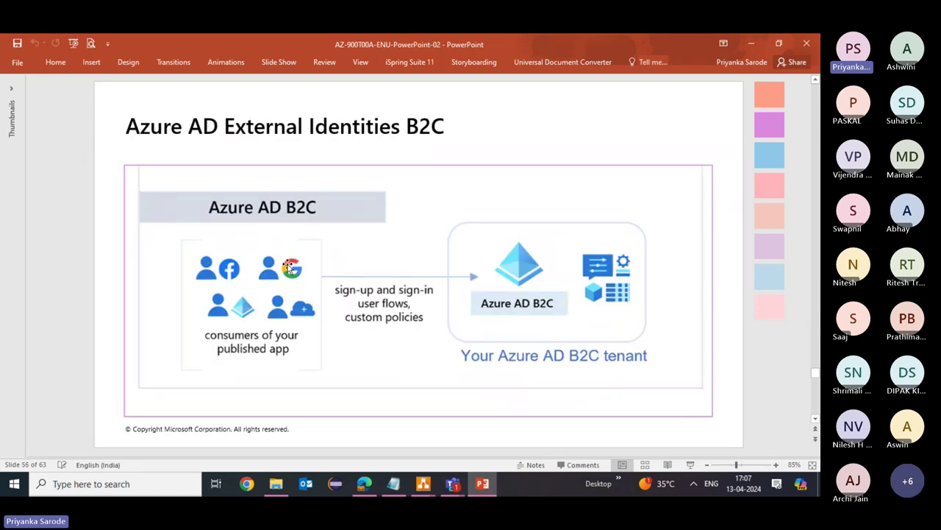
pyautogui.scroll(1, 287, 263)
pyautogui.scroll(-1, 288, 262)
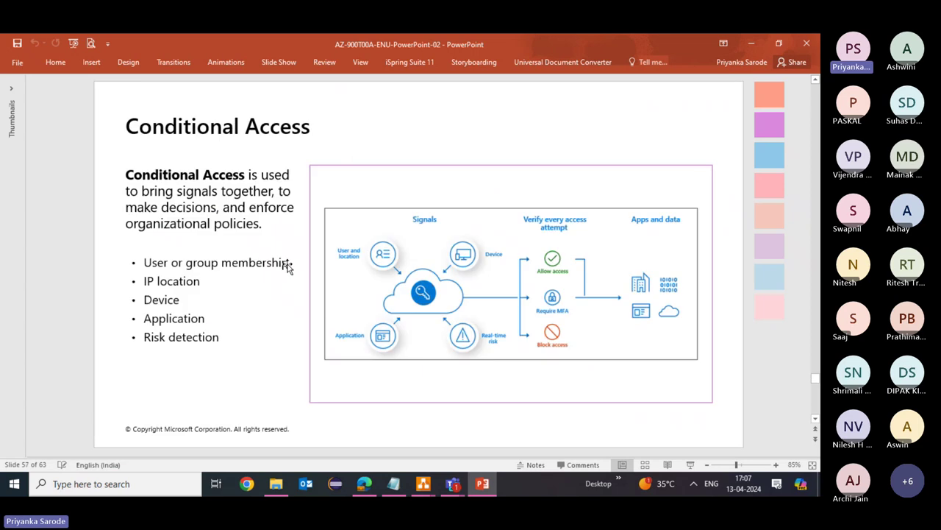